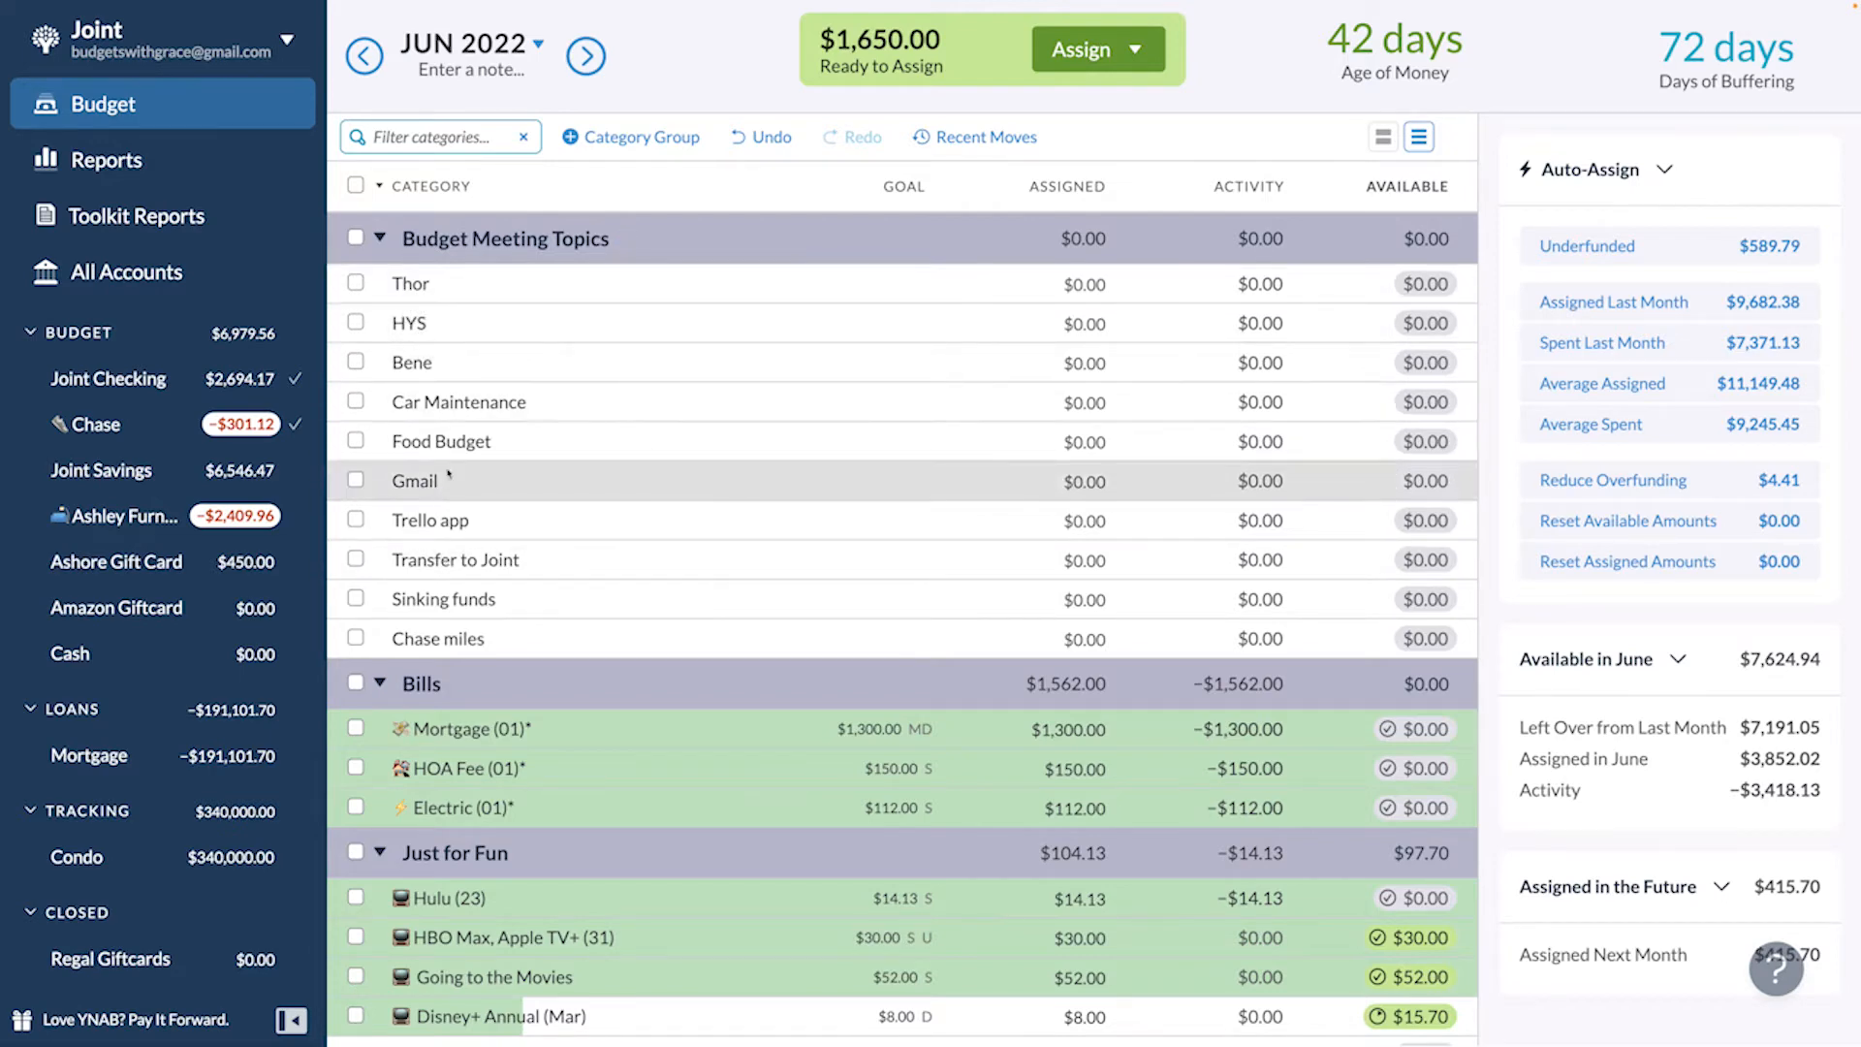
- Fund the whole Bills group in the July 2022 budget by auto-assigning its underfunded amount
left_click(381, 240)
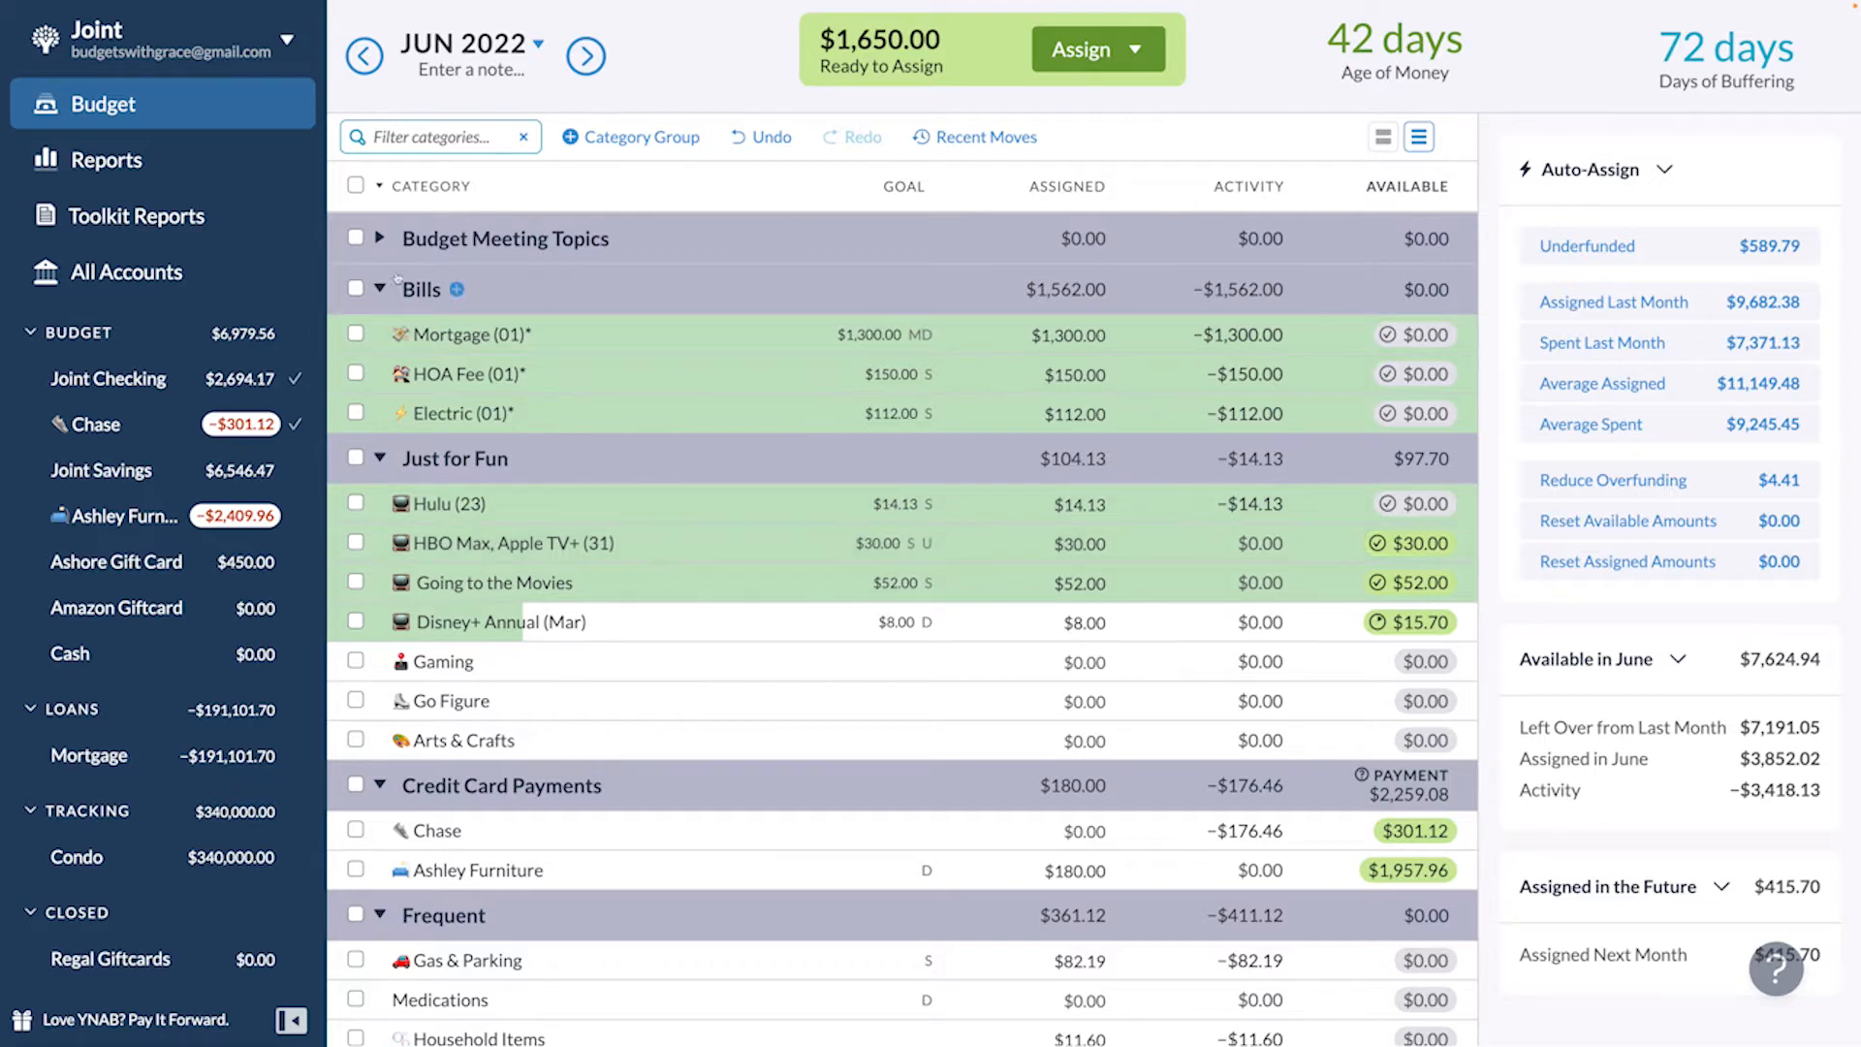
left_click(585, 47)
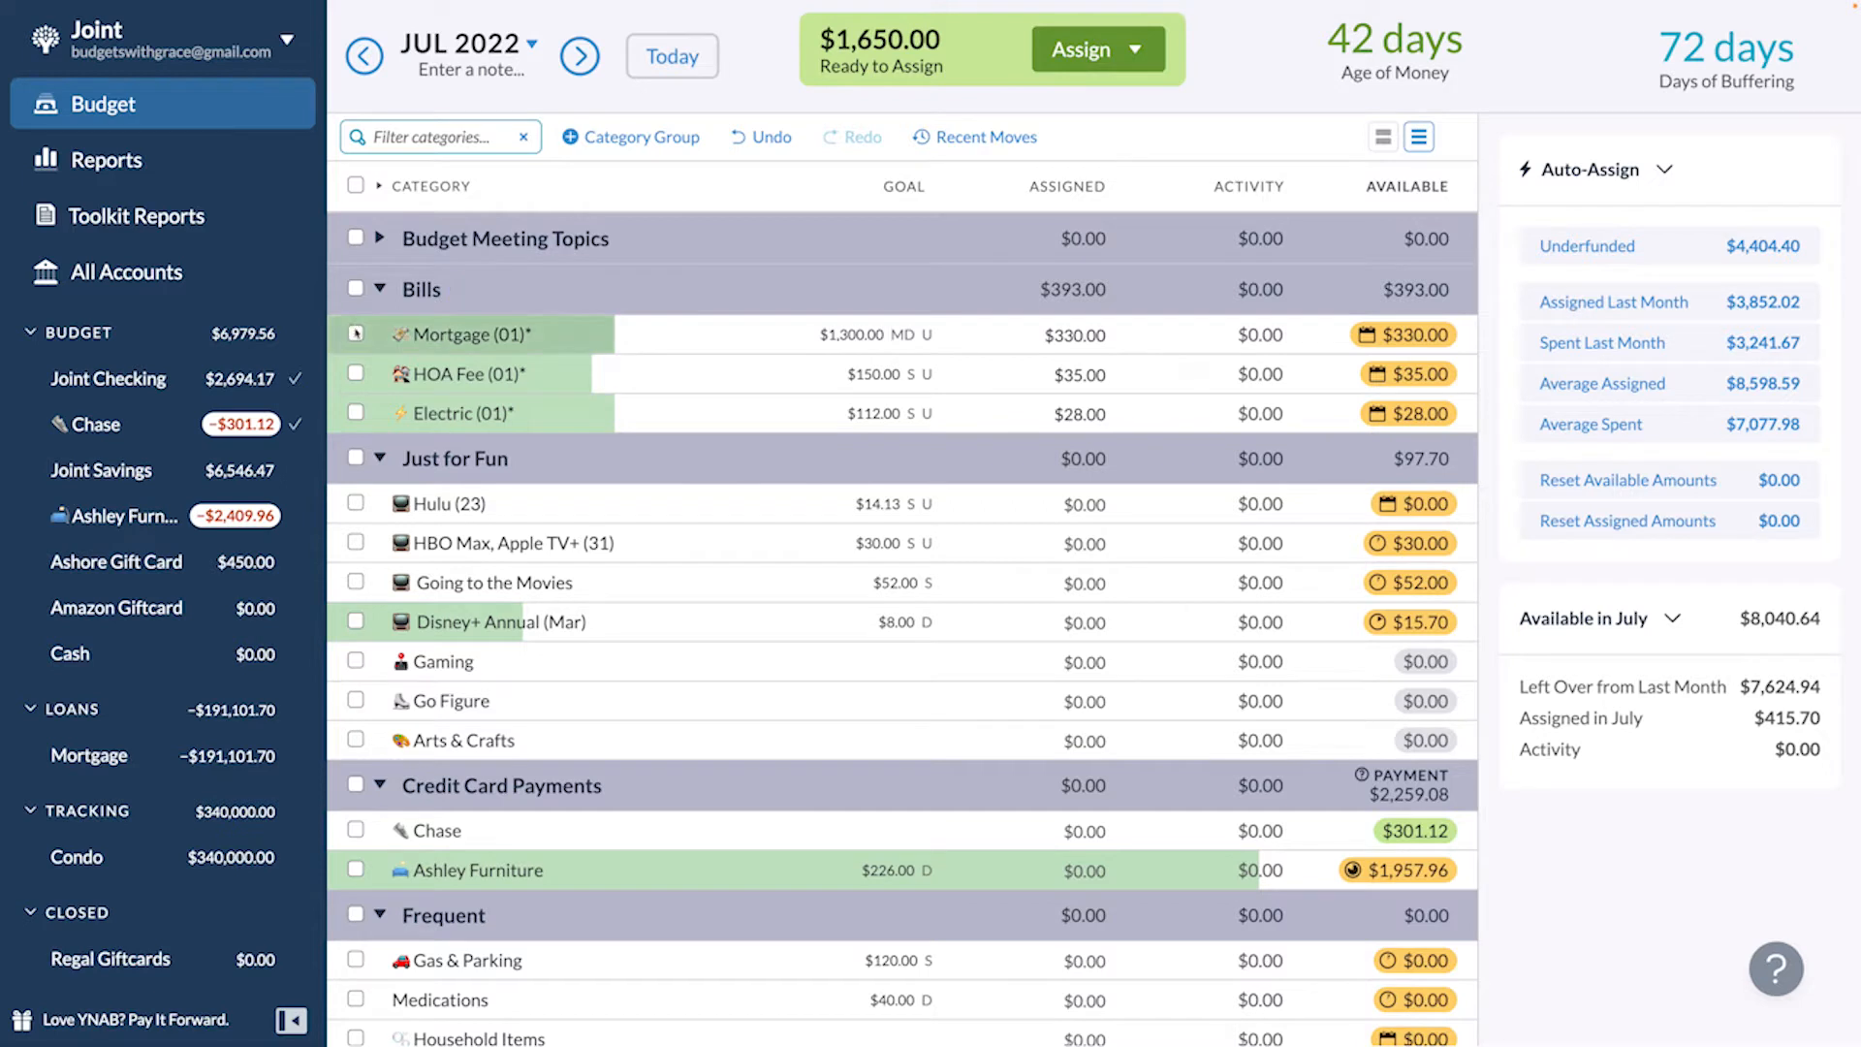
left_click(356, 288)
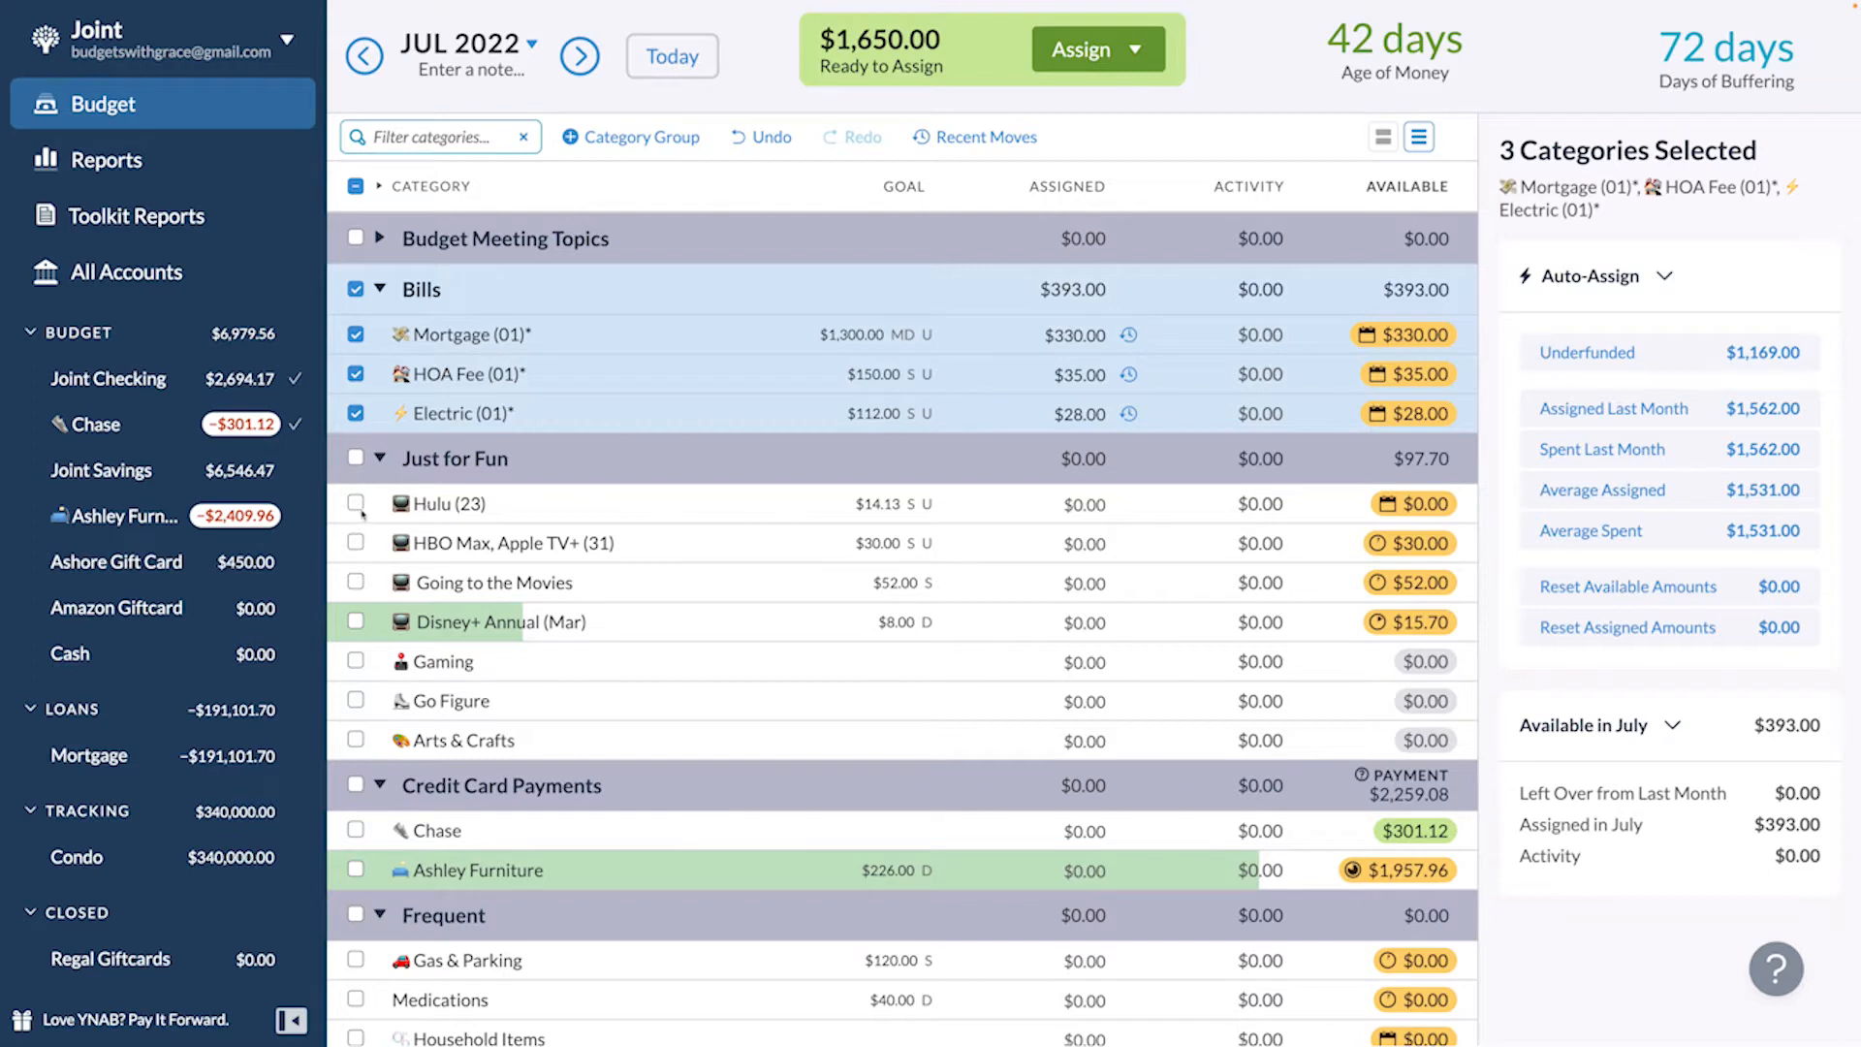
left_click(1698, 362)
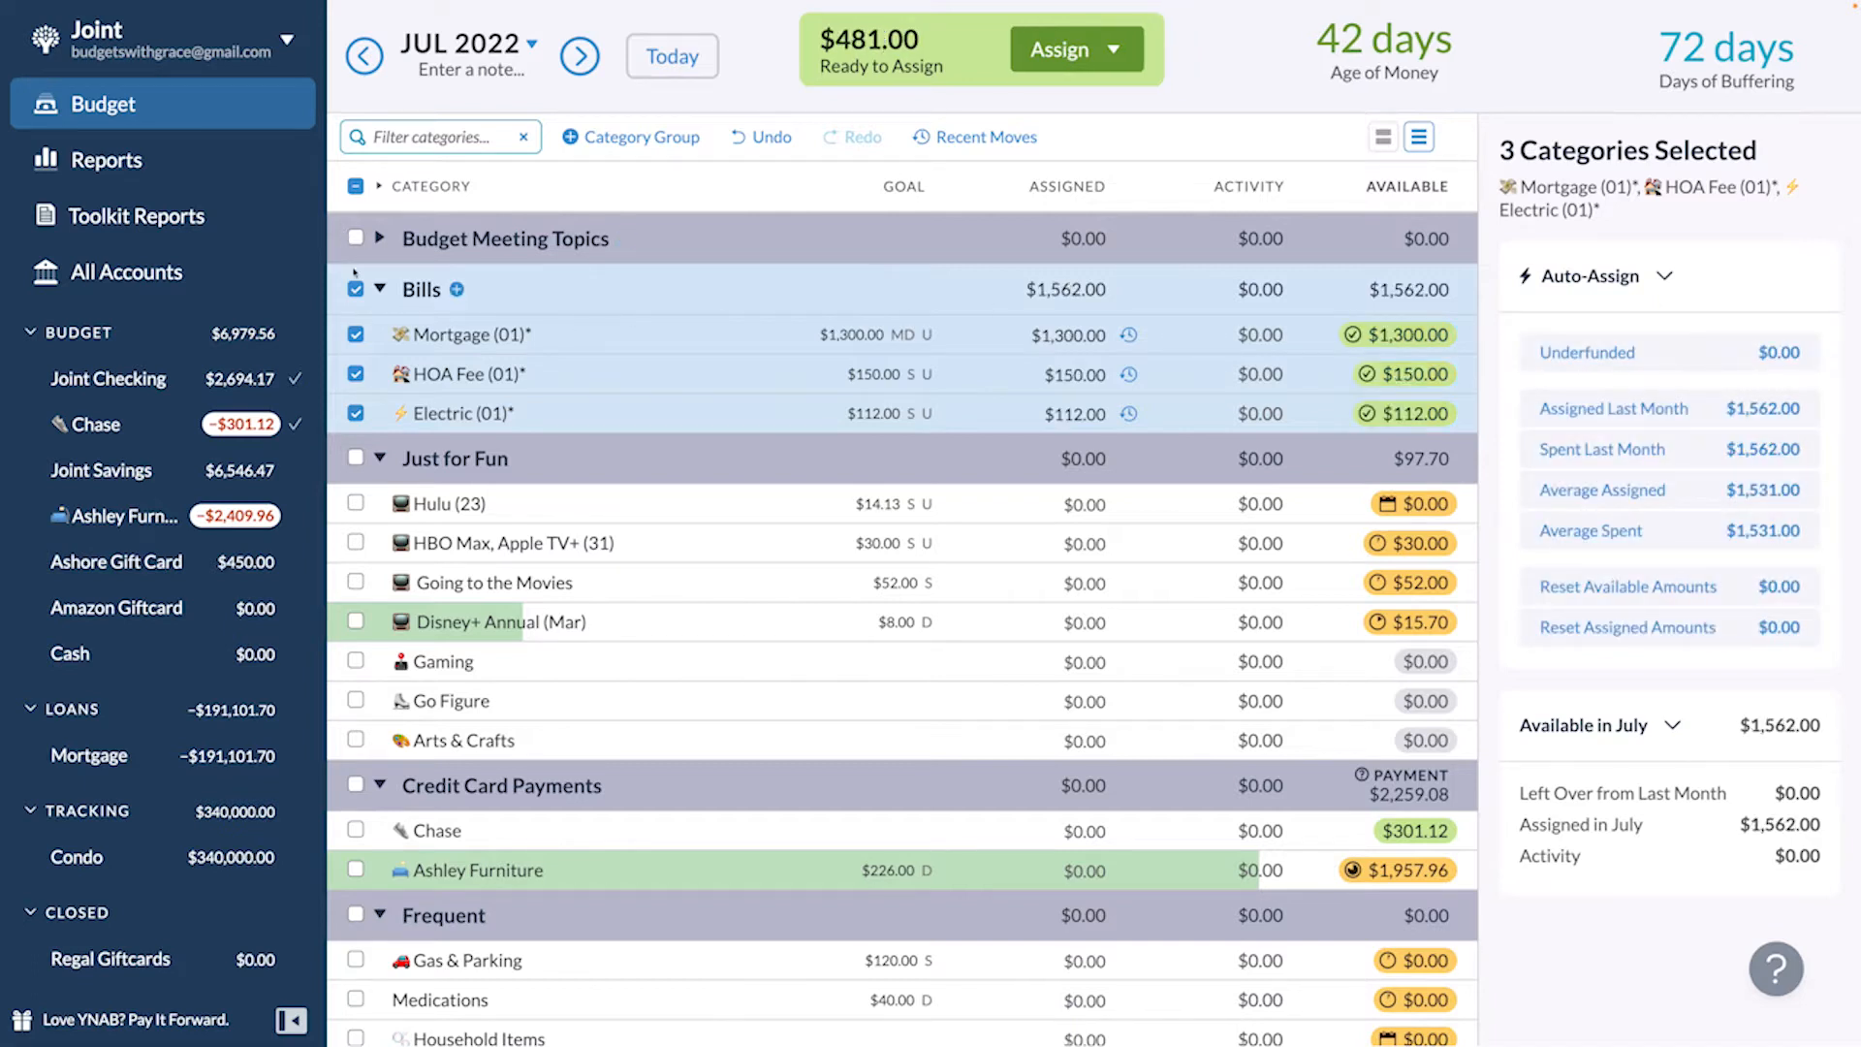
left_click(355, 289)
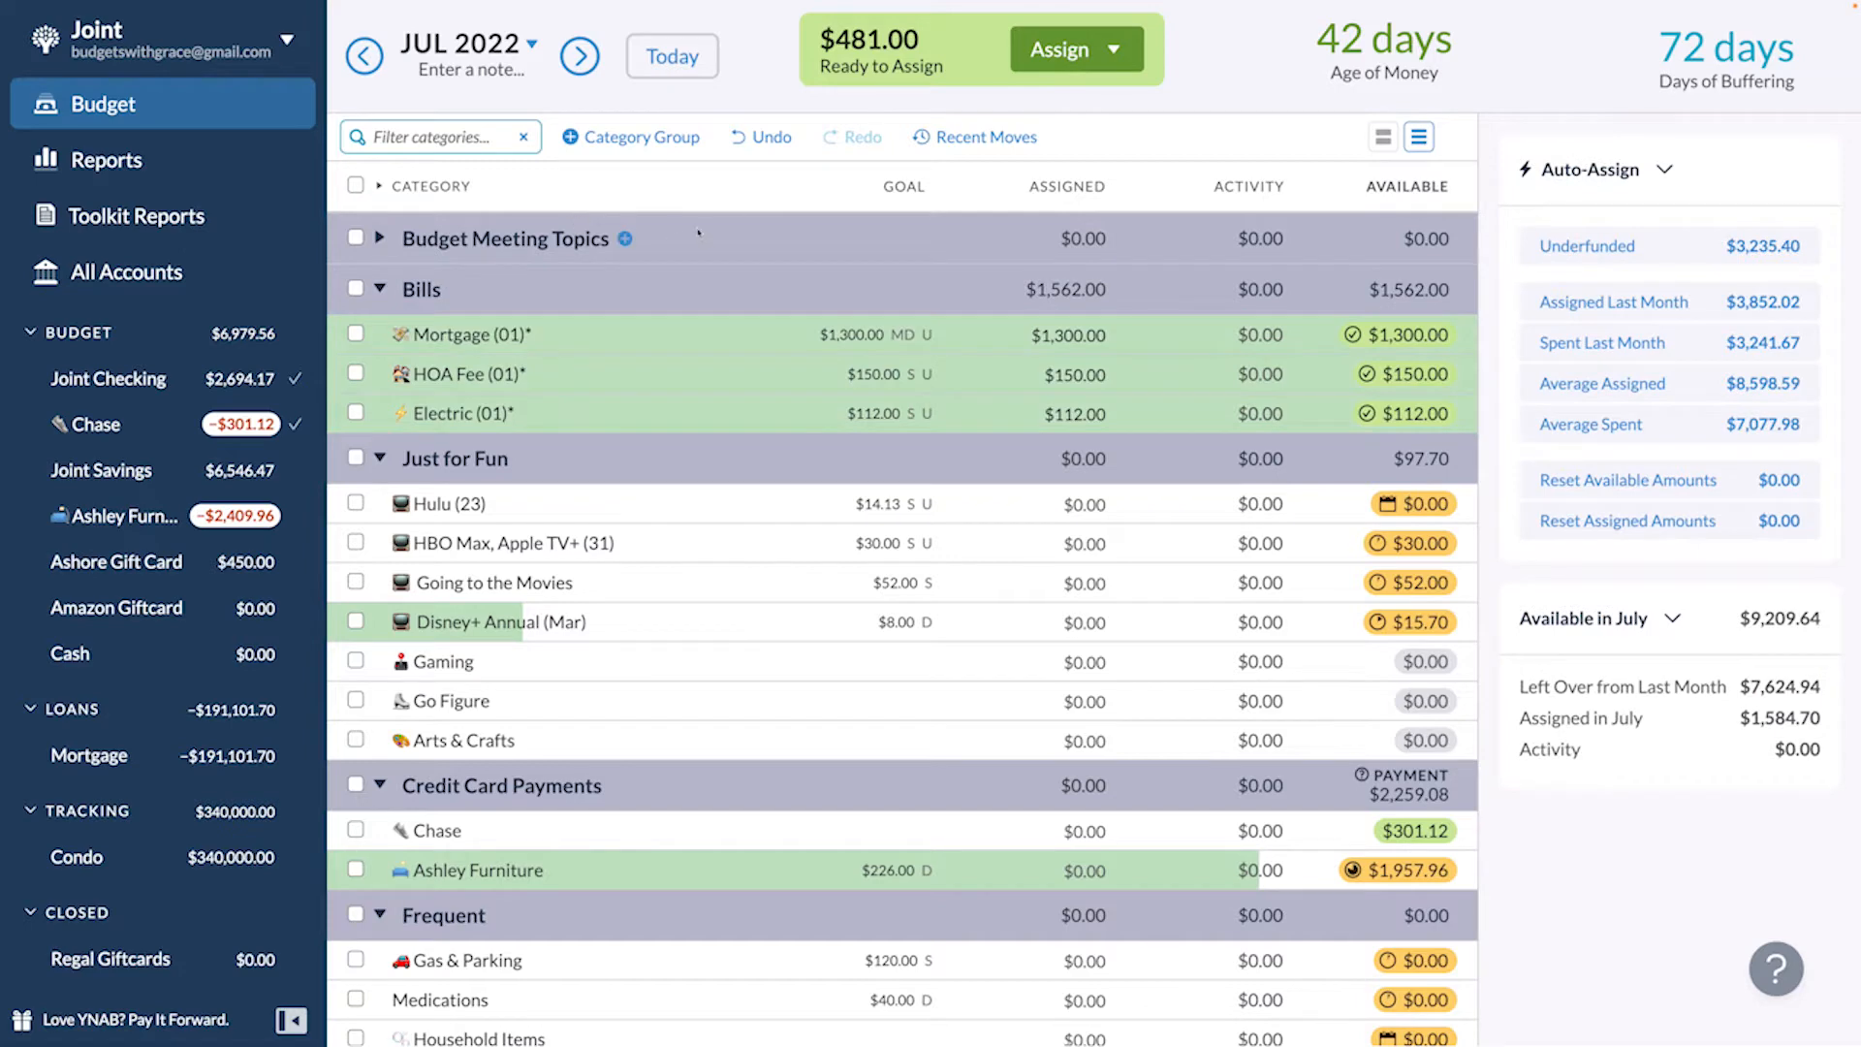
- In the June 2022 budget, add $50 to the amount assigned to Food with Friends
scroll(670, 271, "down", 1)
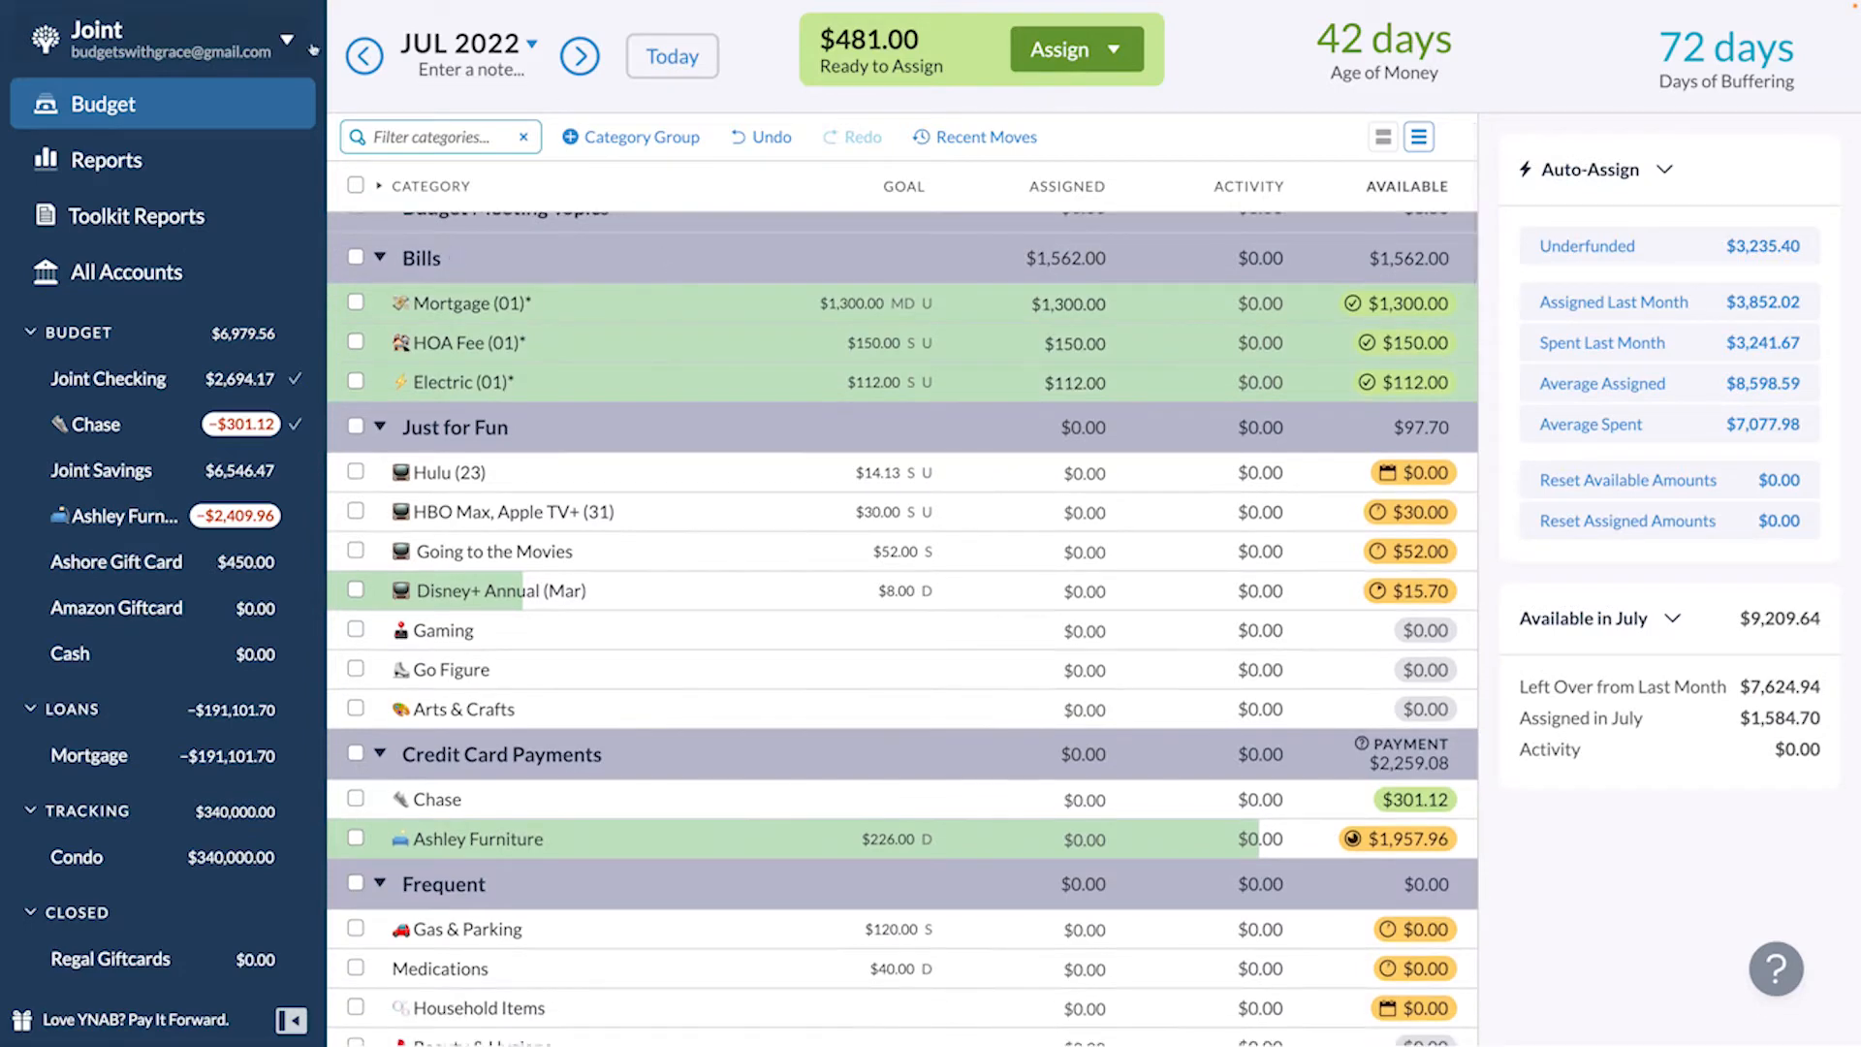
left_click(672, 55)
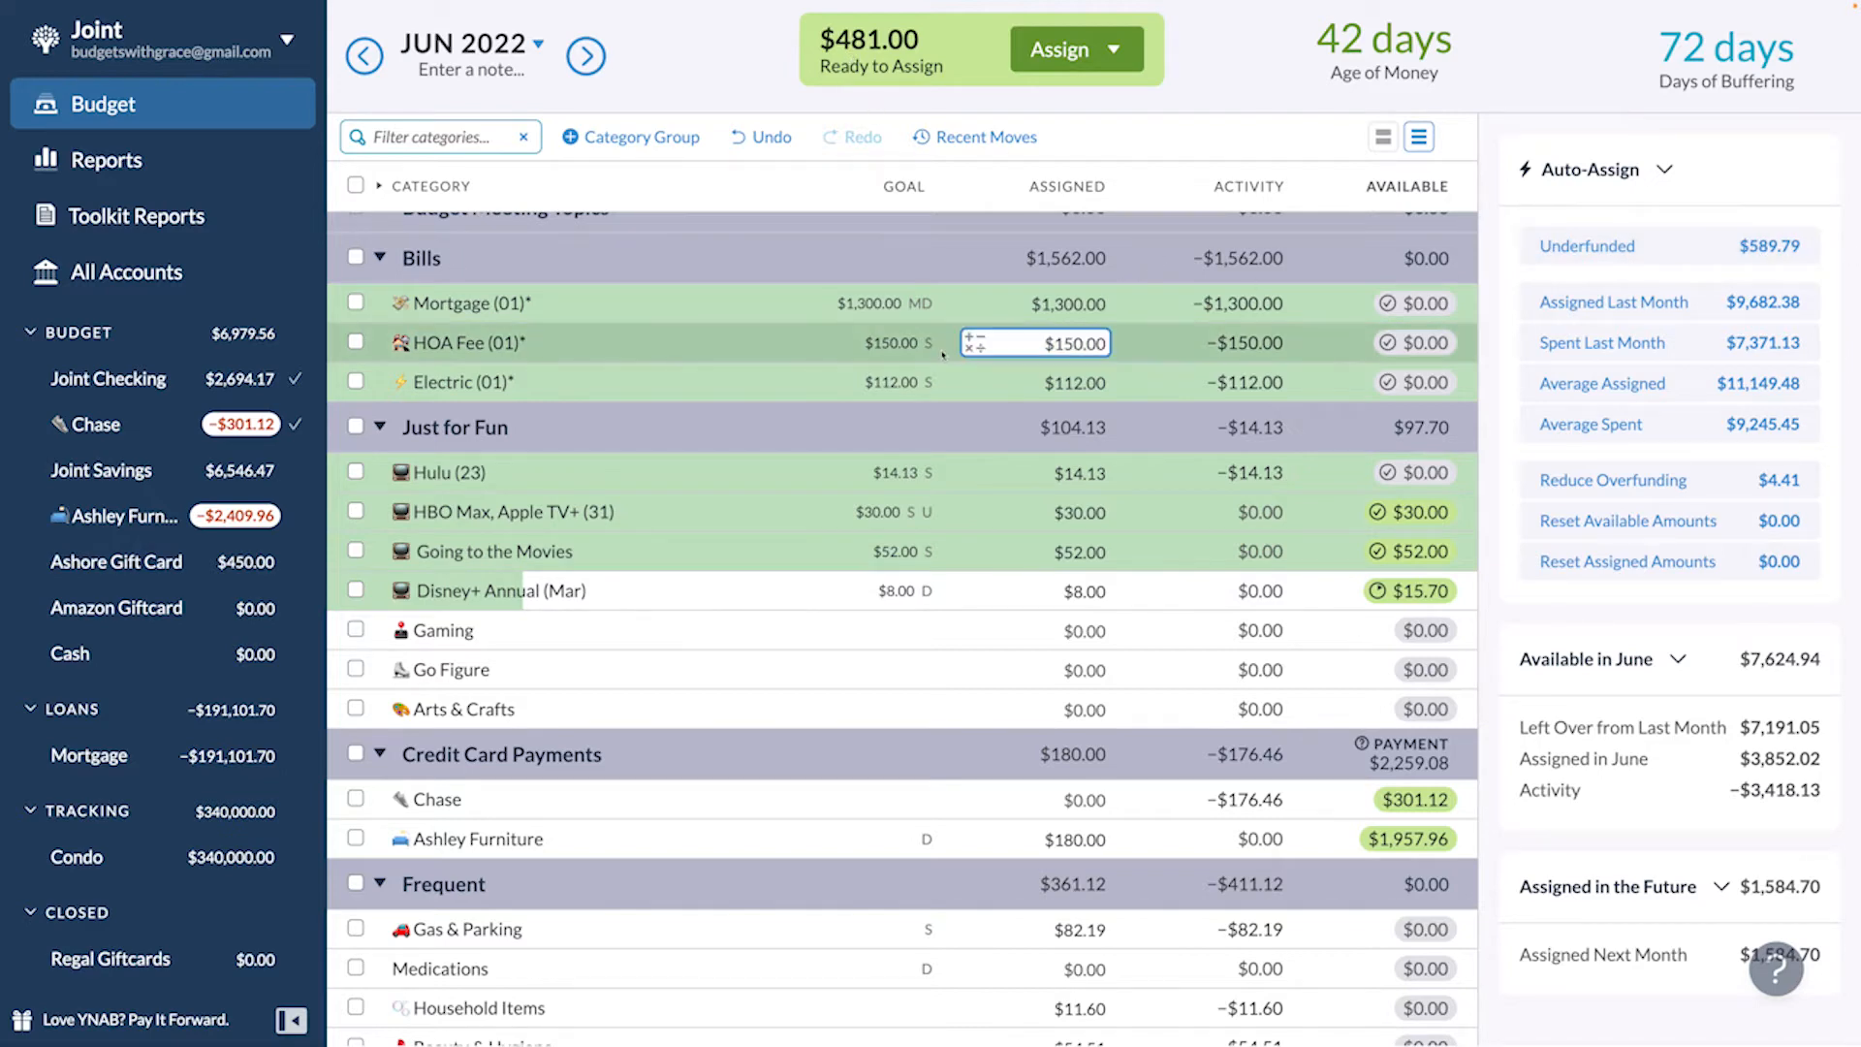
scroll(942, 356, "down", 5)
scroll(942, 356, "down", 8)
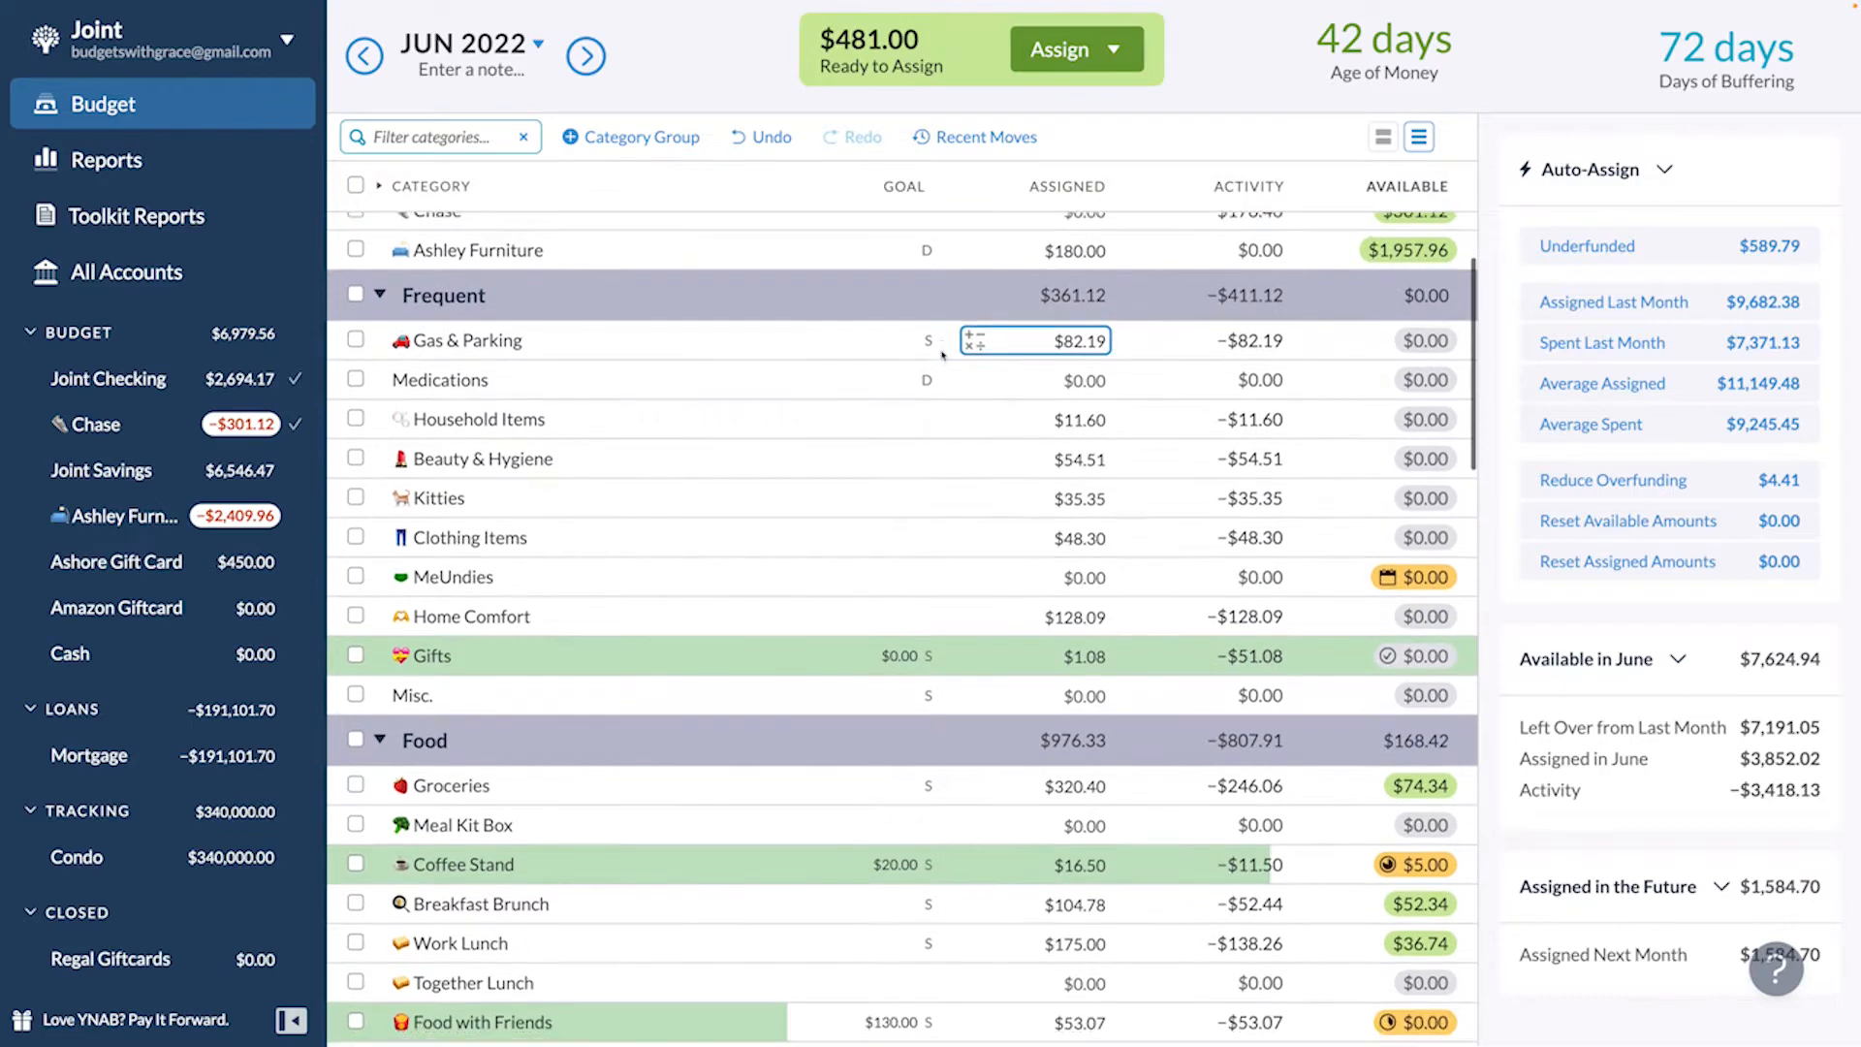
scroll(943, 356, "down", 7)
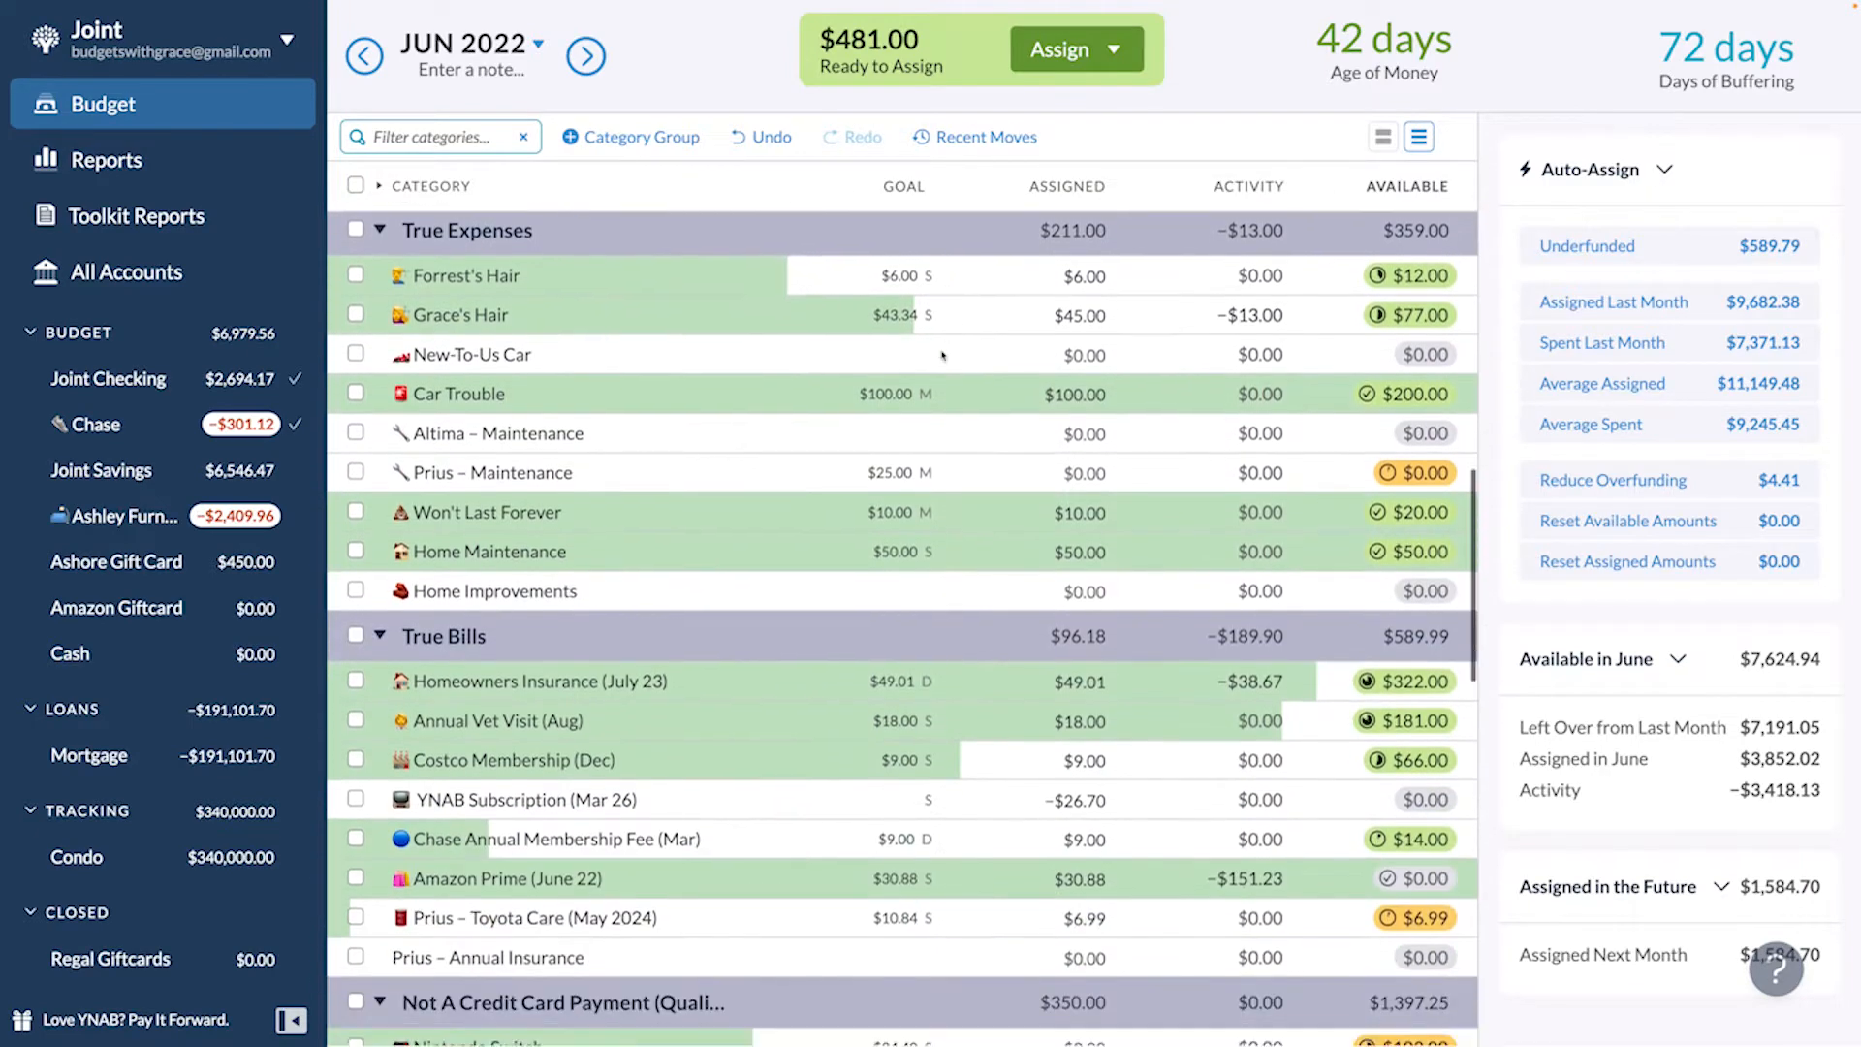
scroll(942, 356, "up", 3)
scroll(943, 356, "up", 7)
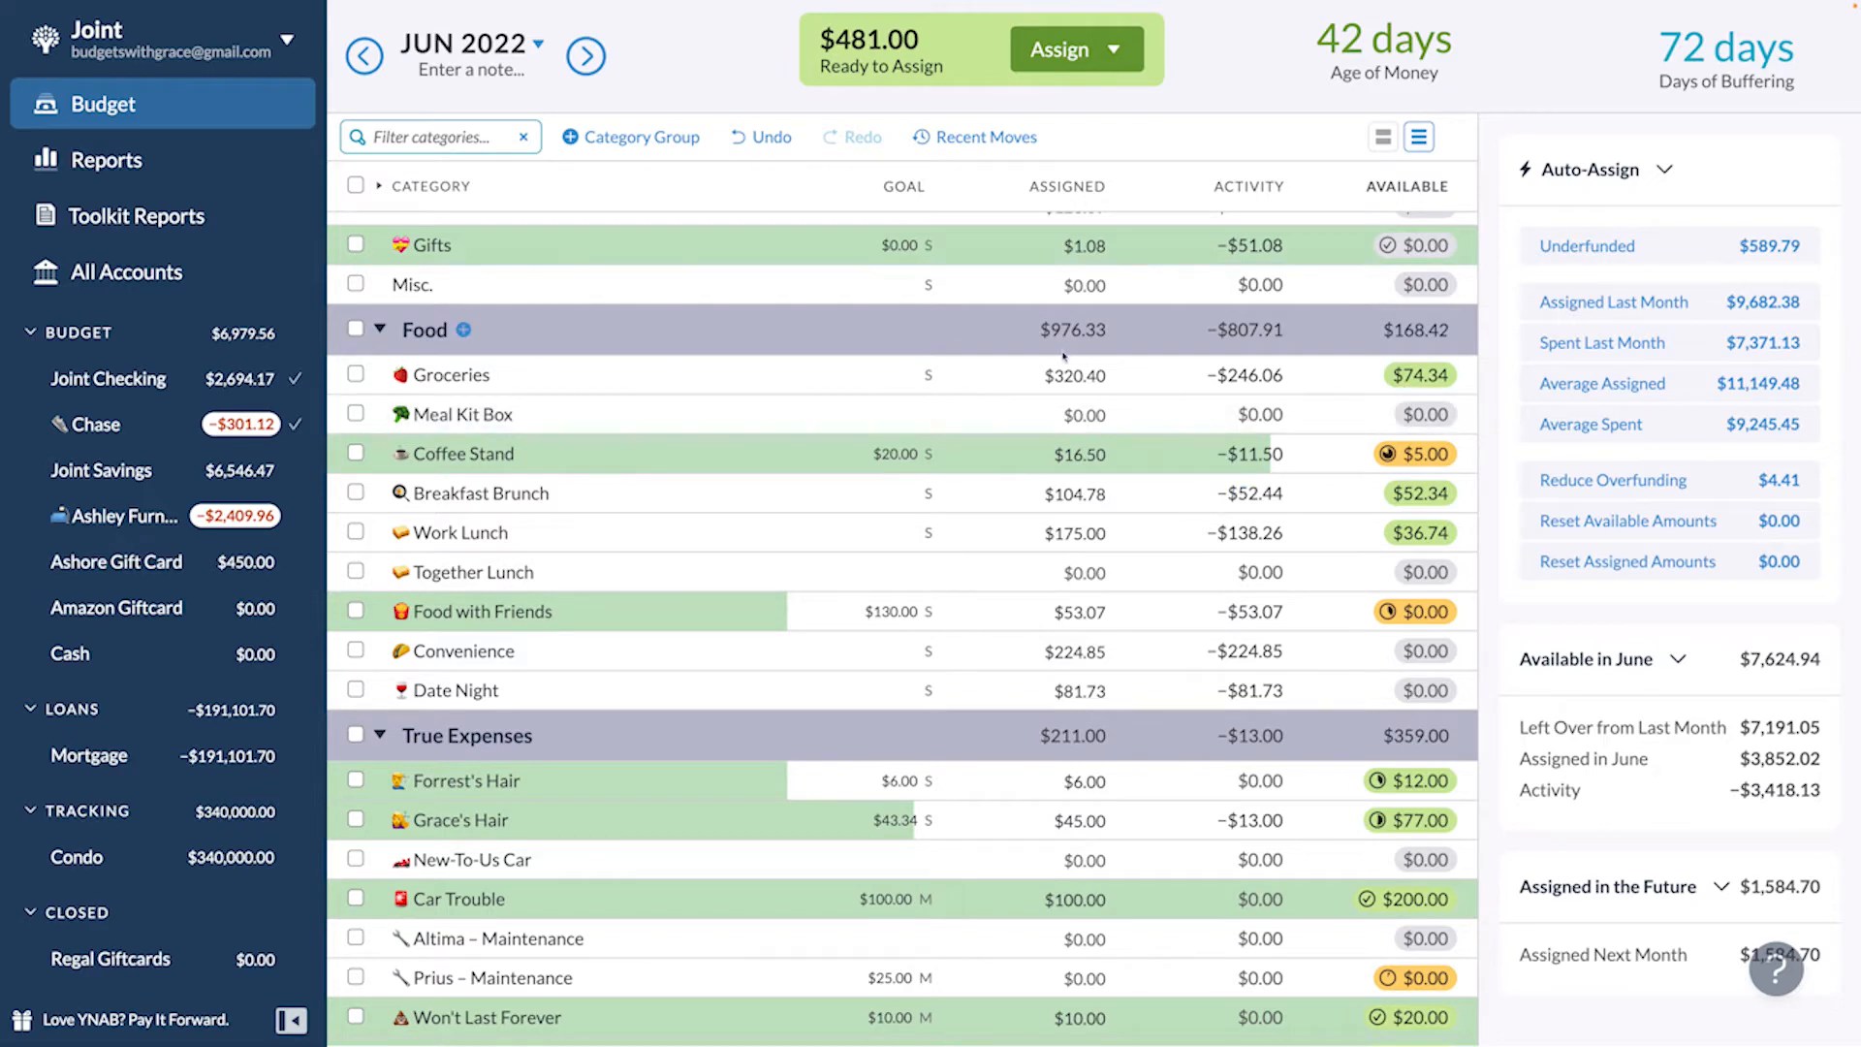
left_click(1092, 611)
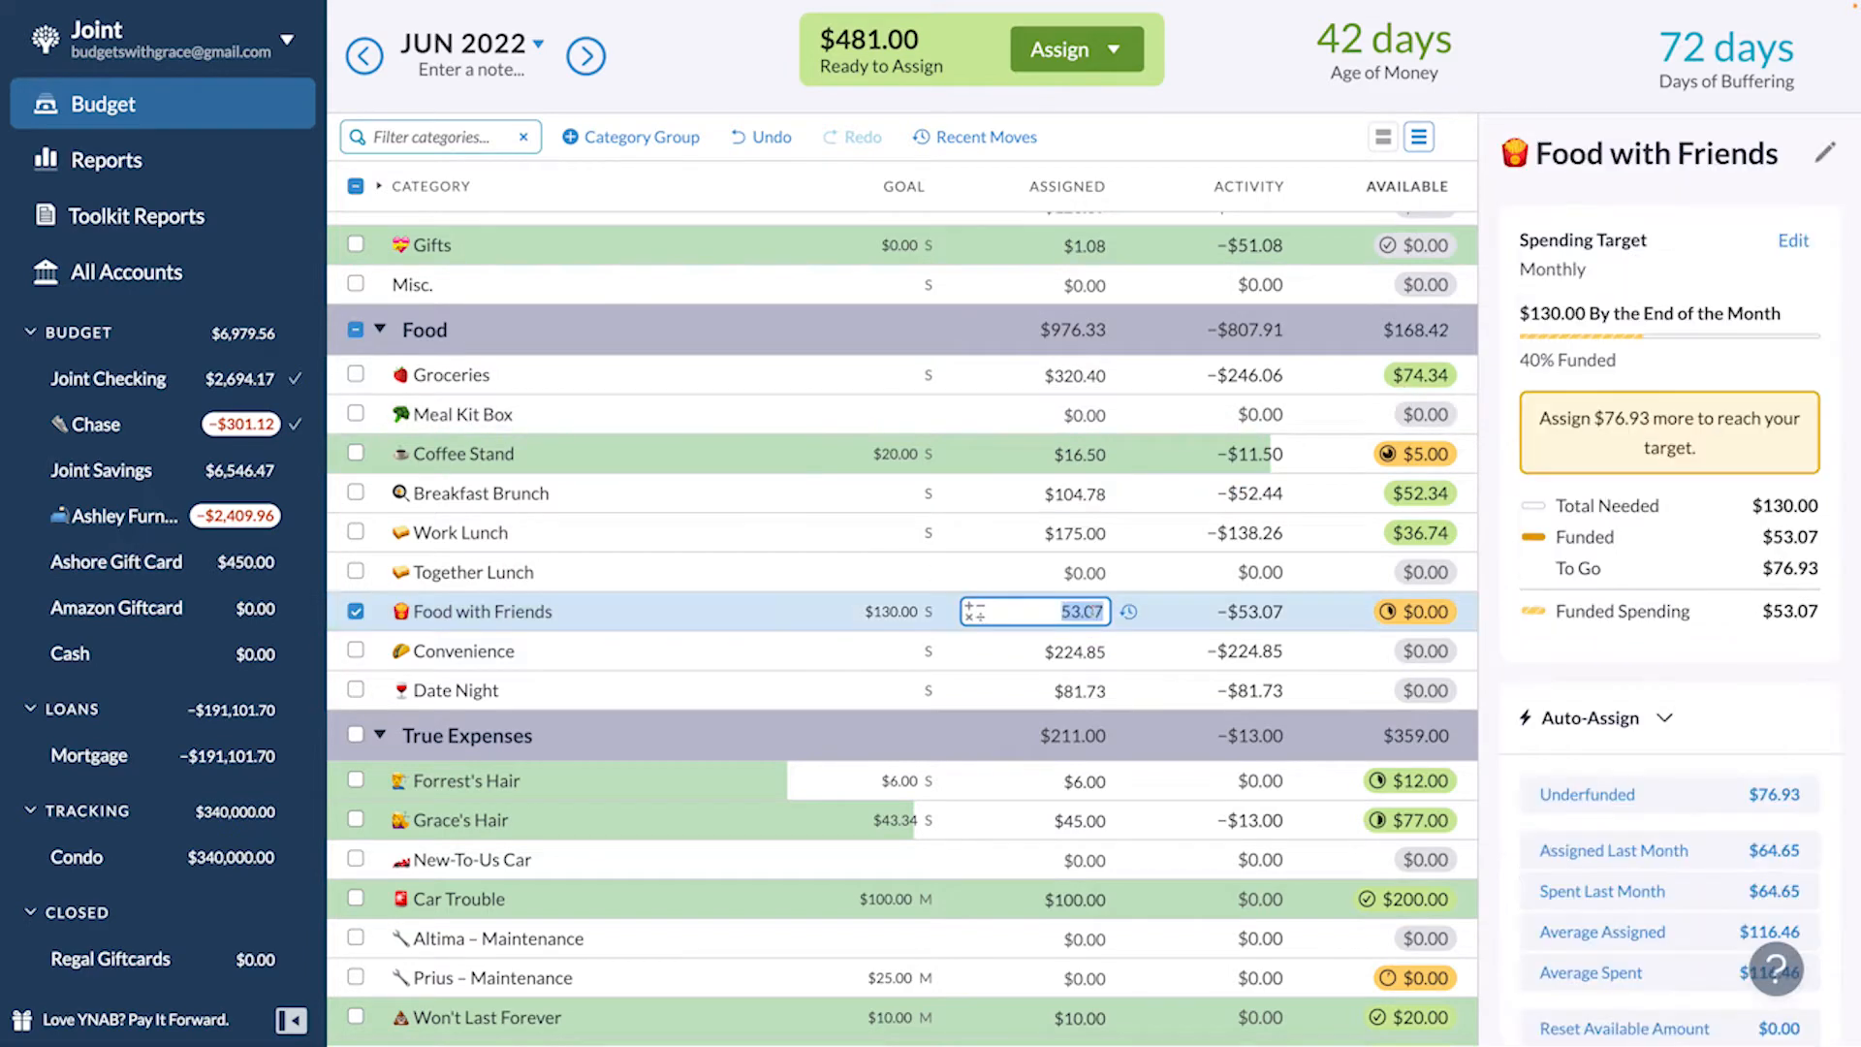
key("Right")
type("+50")
key("Return")
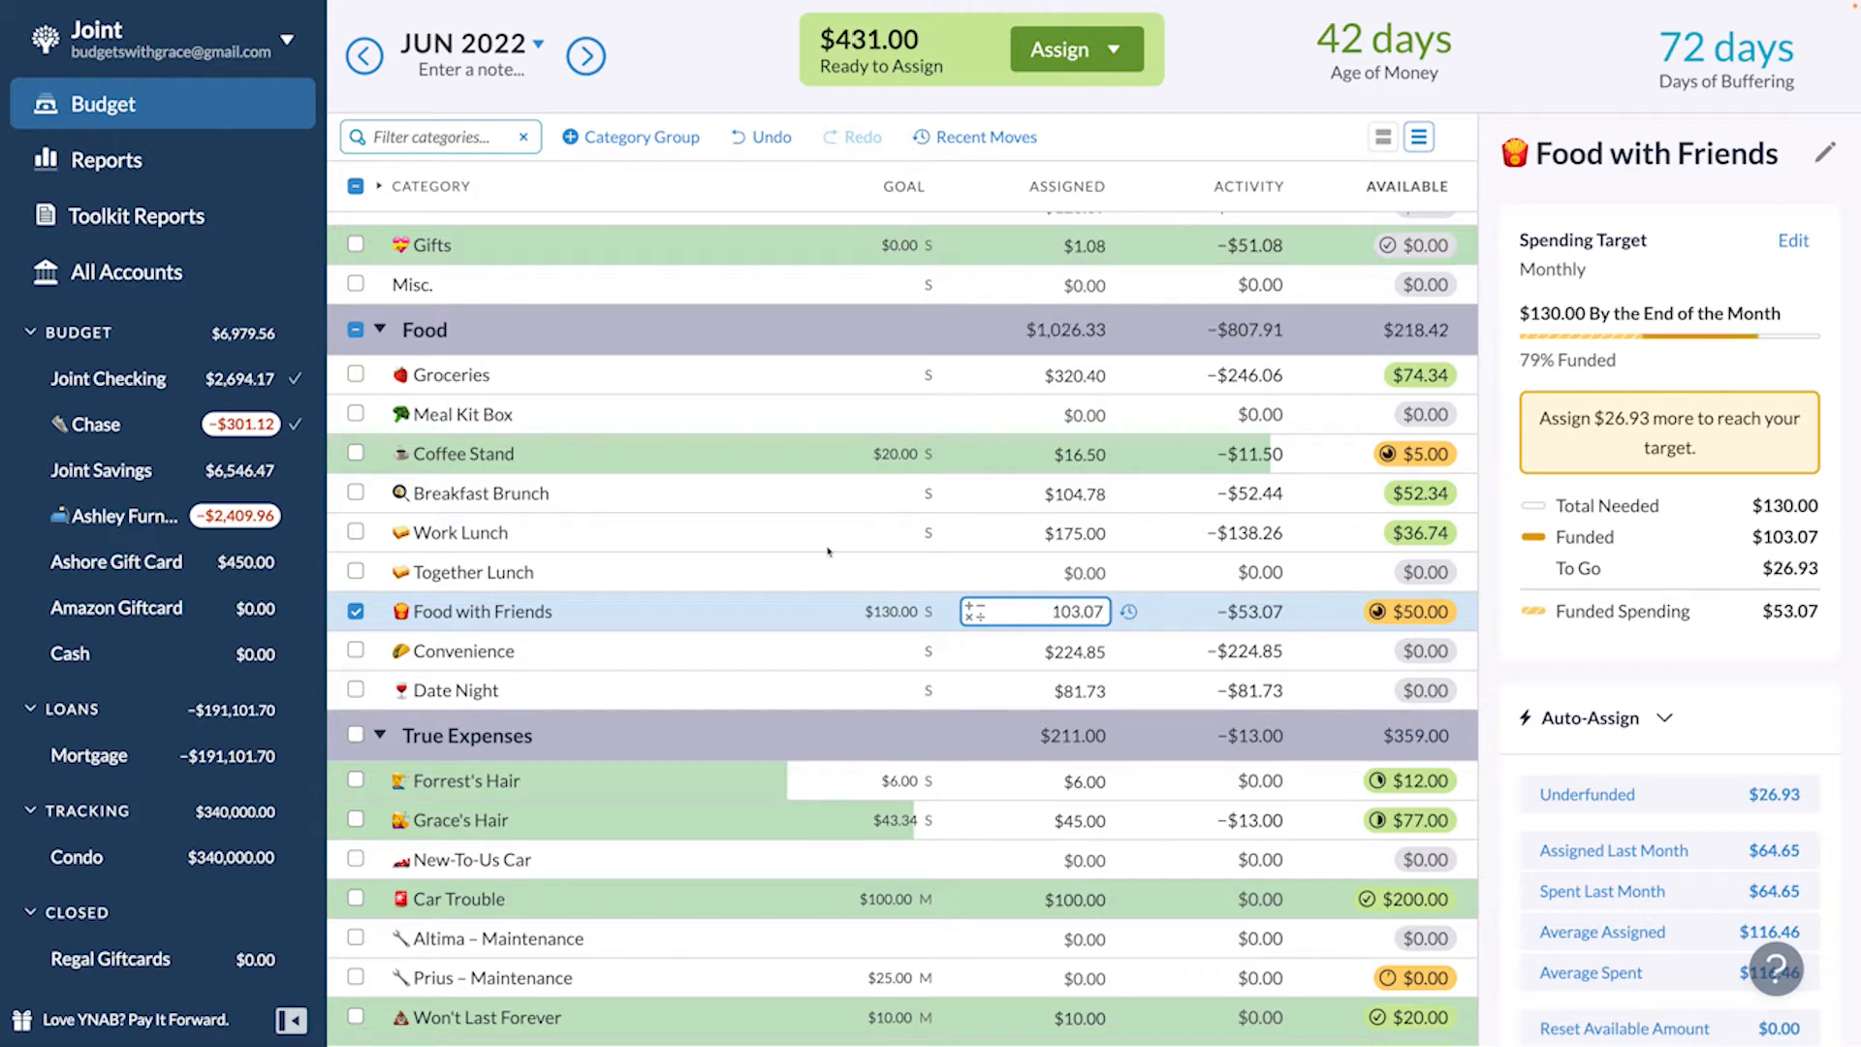
left_click(356, 612)
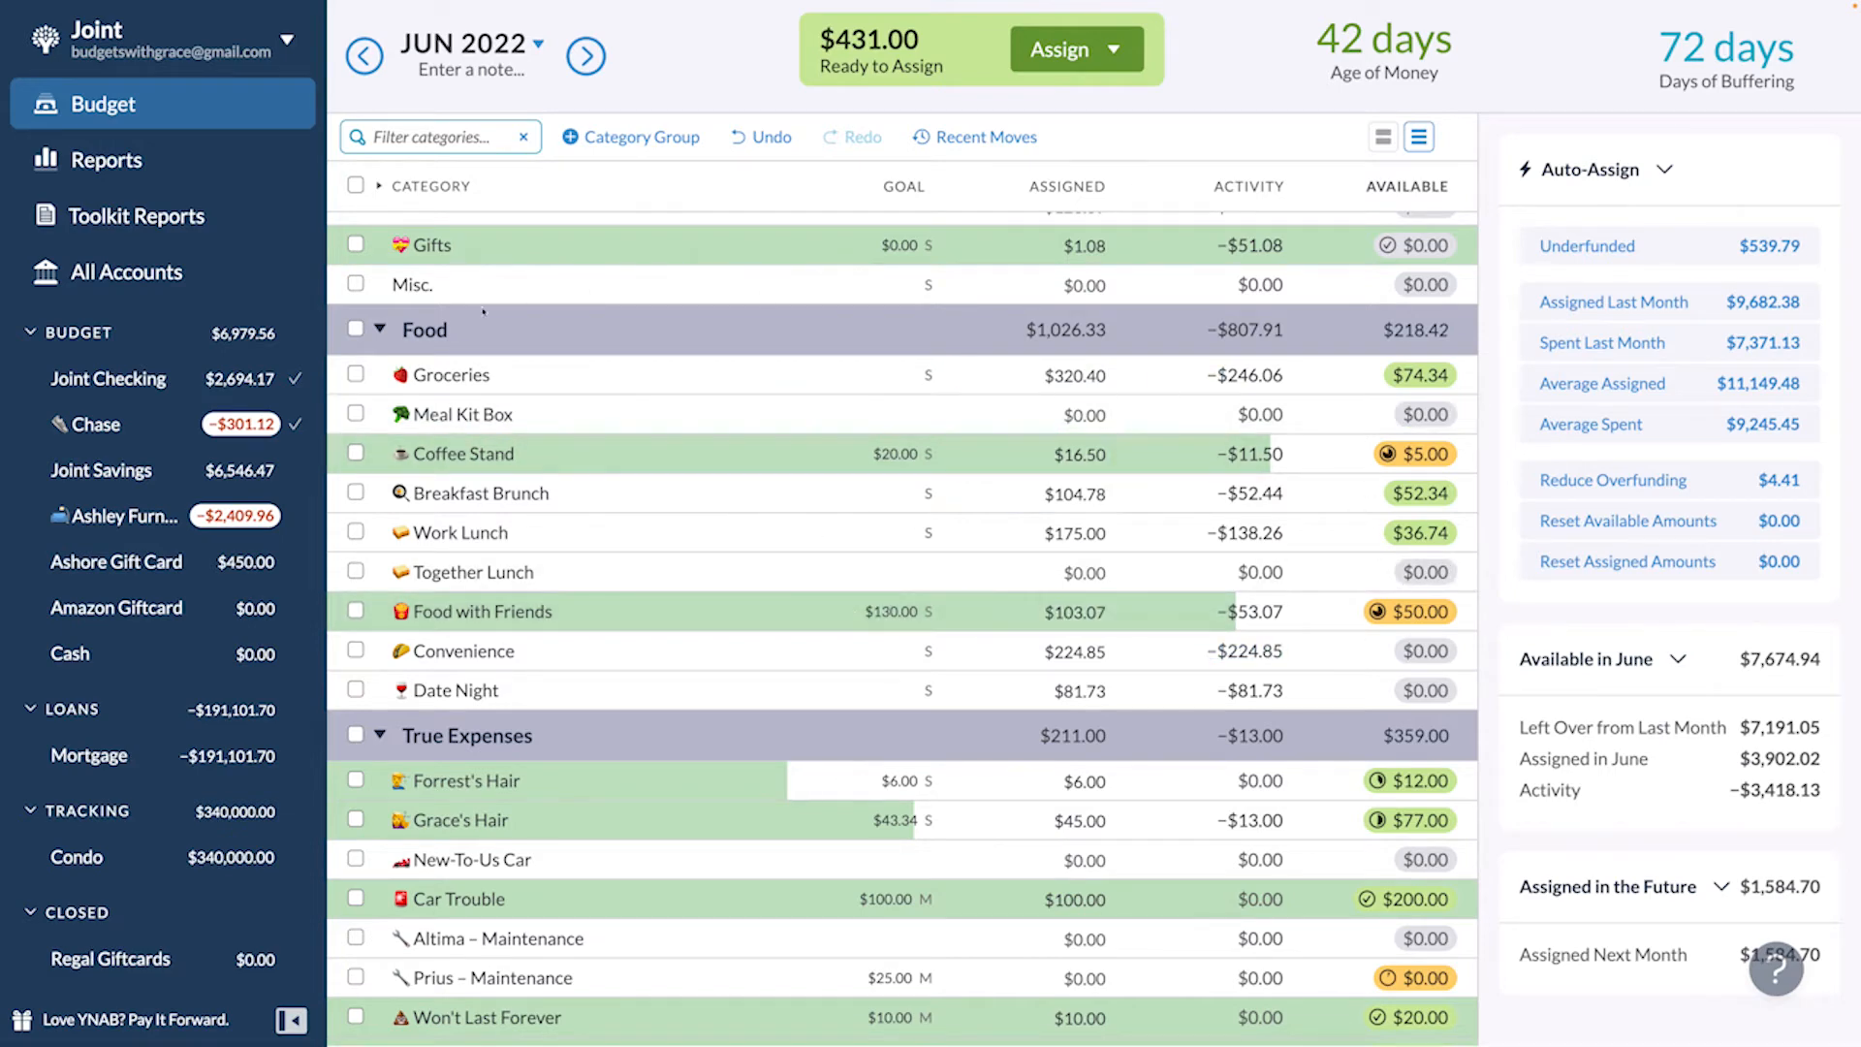
- Collapse all category groups in the June budget so only the group headings are listed
left_click(380, 330)
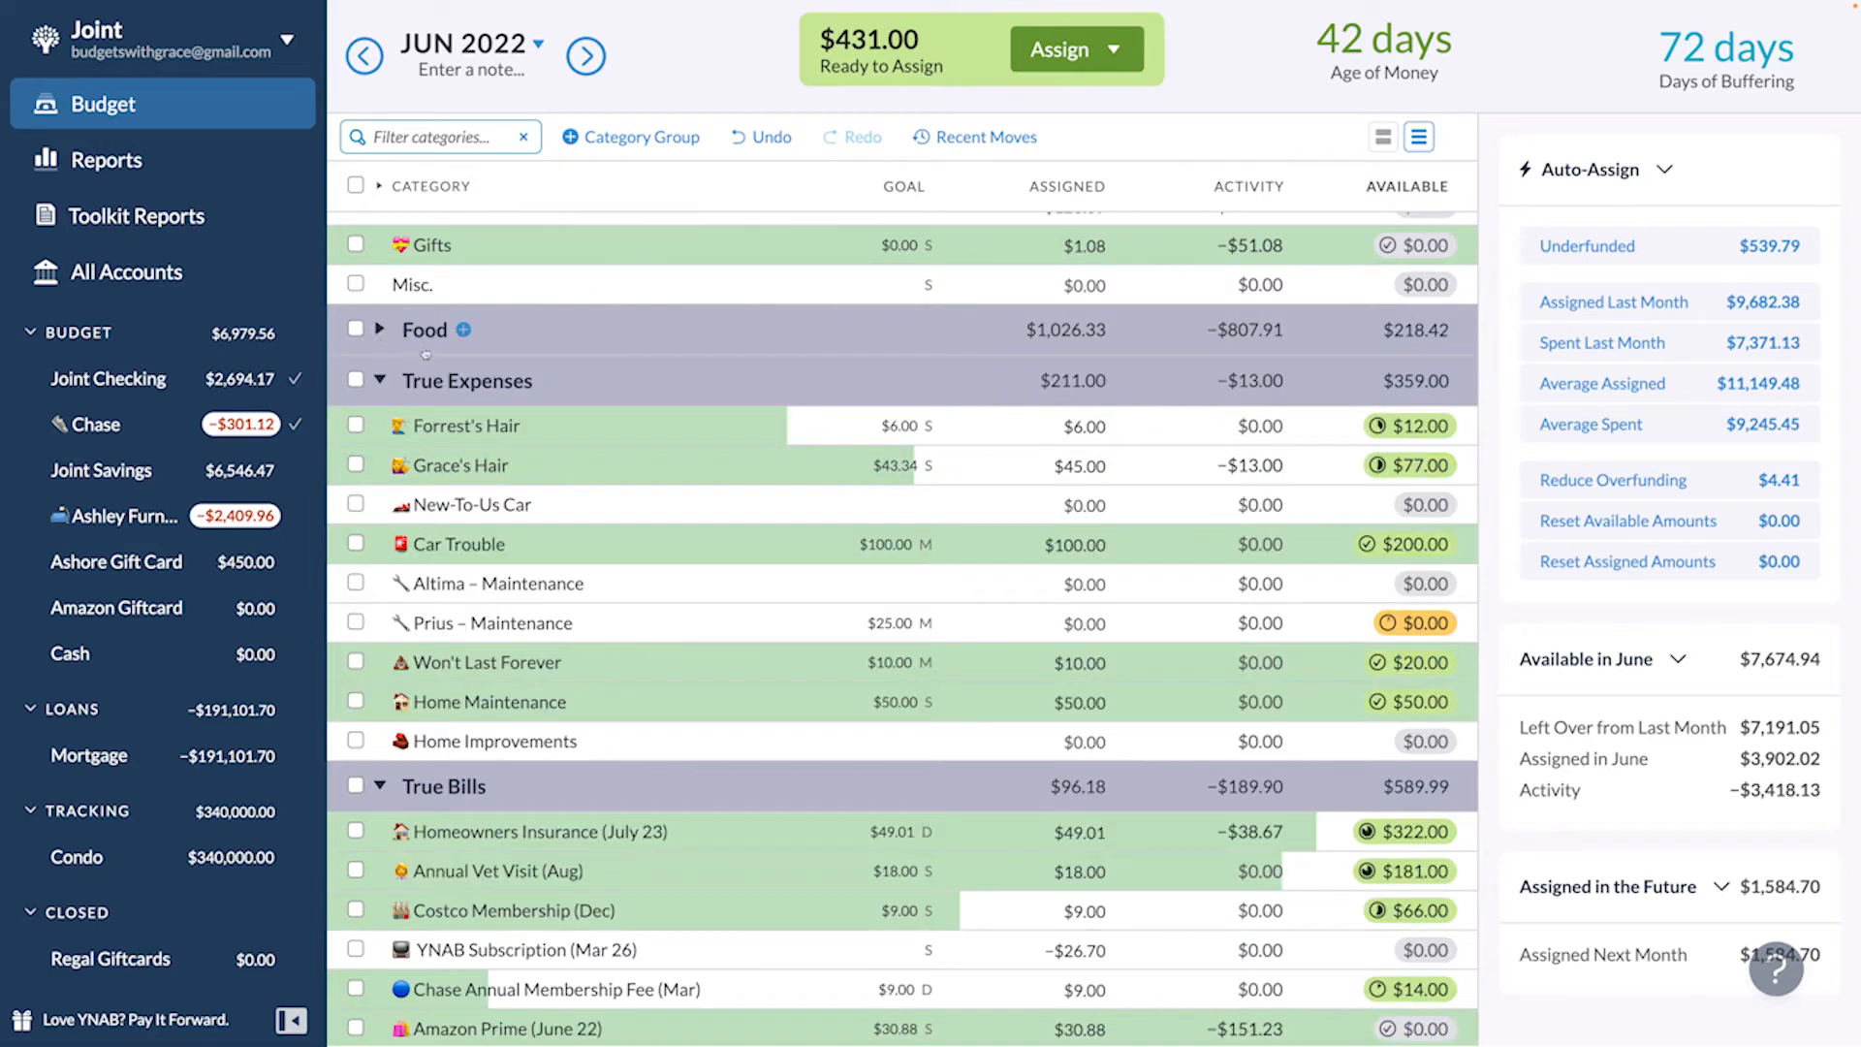
scroll(462, 334, "down", 1)
scroll(469, 354, "up", 10)
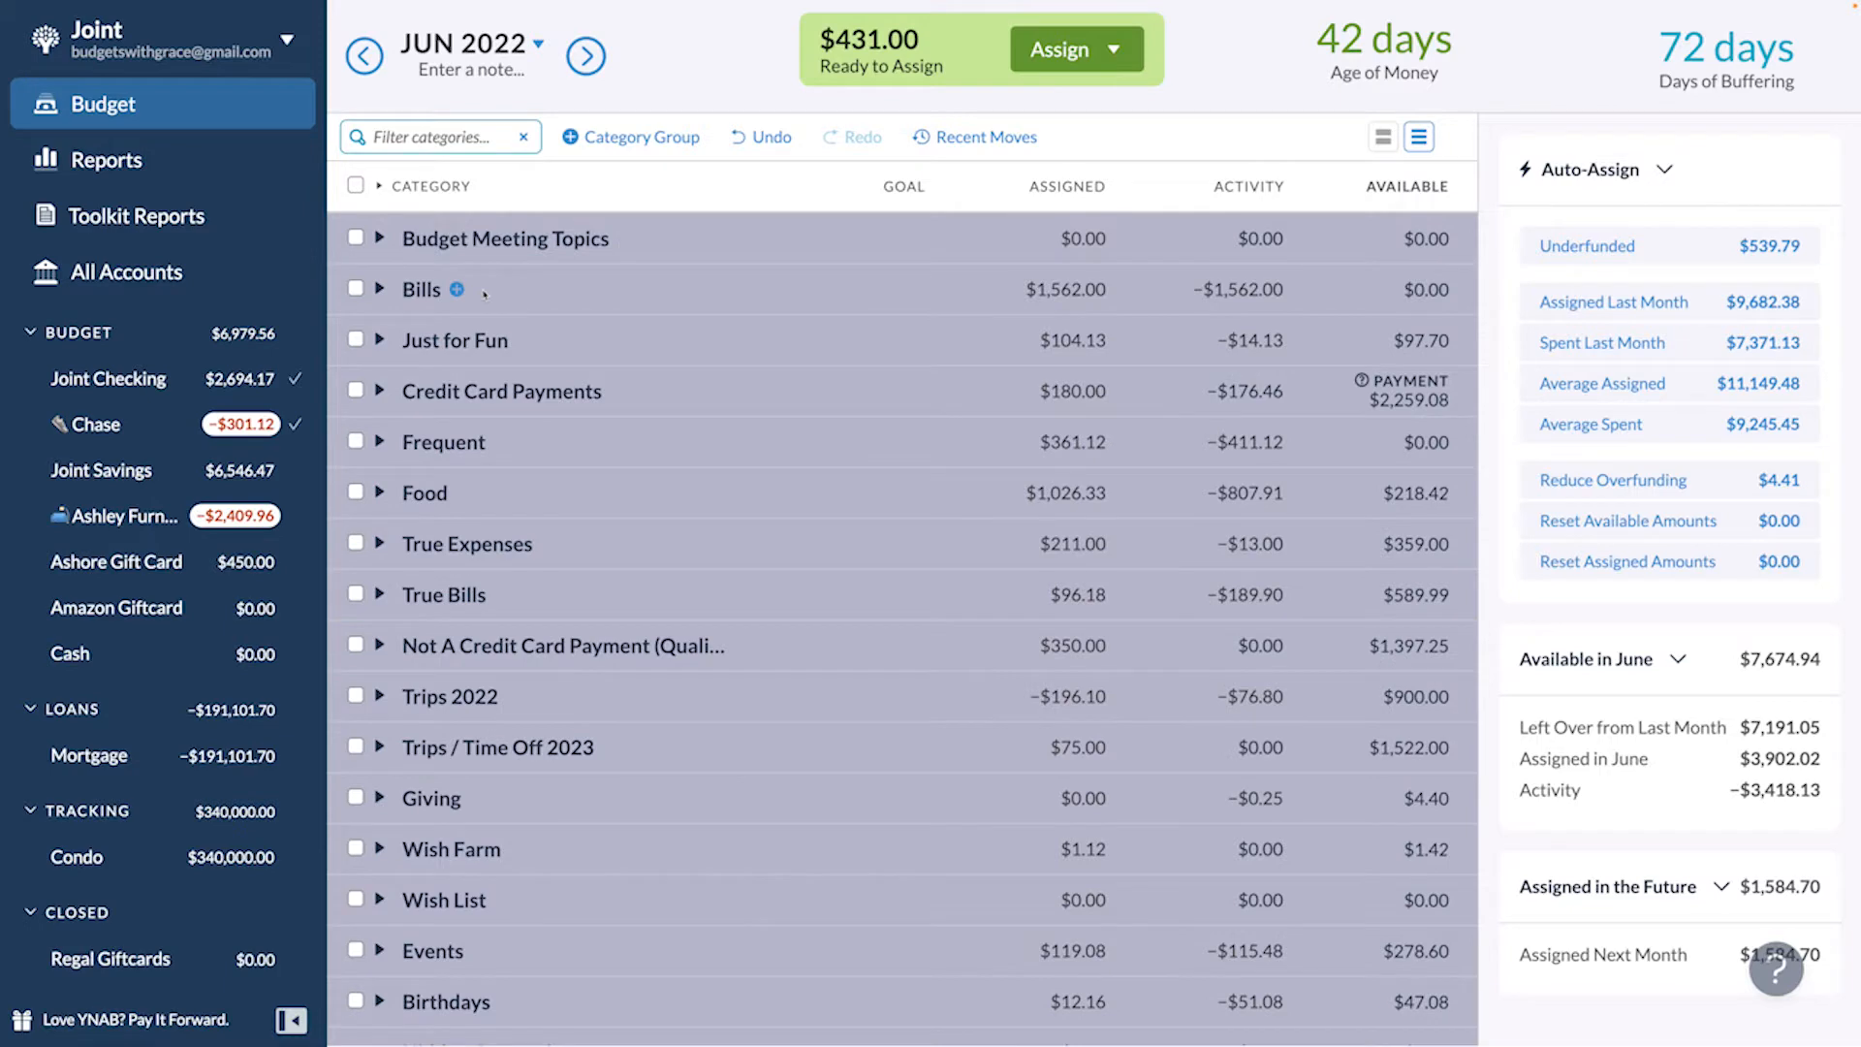
scroll(485, 294, "down", 1)
scroll(396, 189, "up", 1)
- Select every category group except Budget Meeting Topics, Bills and Food, and bring up the selection's auto-assign options
left_click(355, 185)
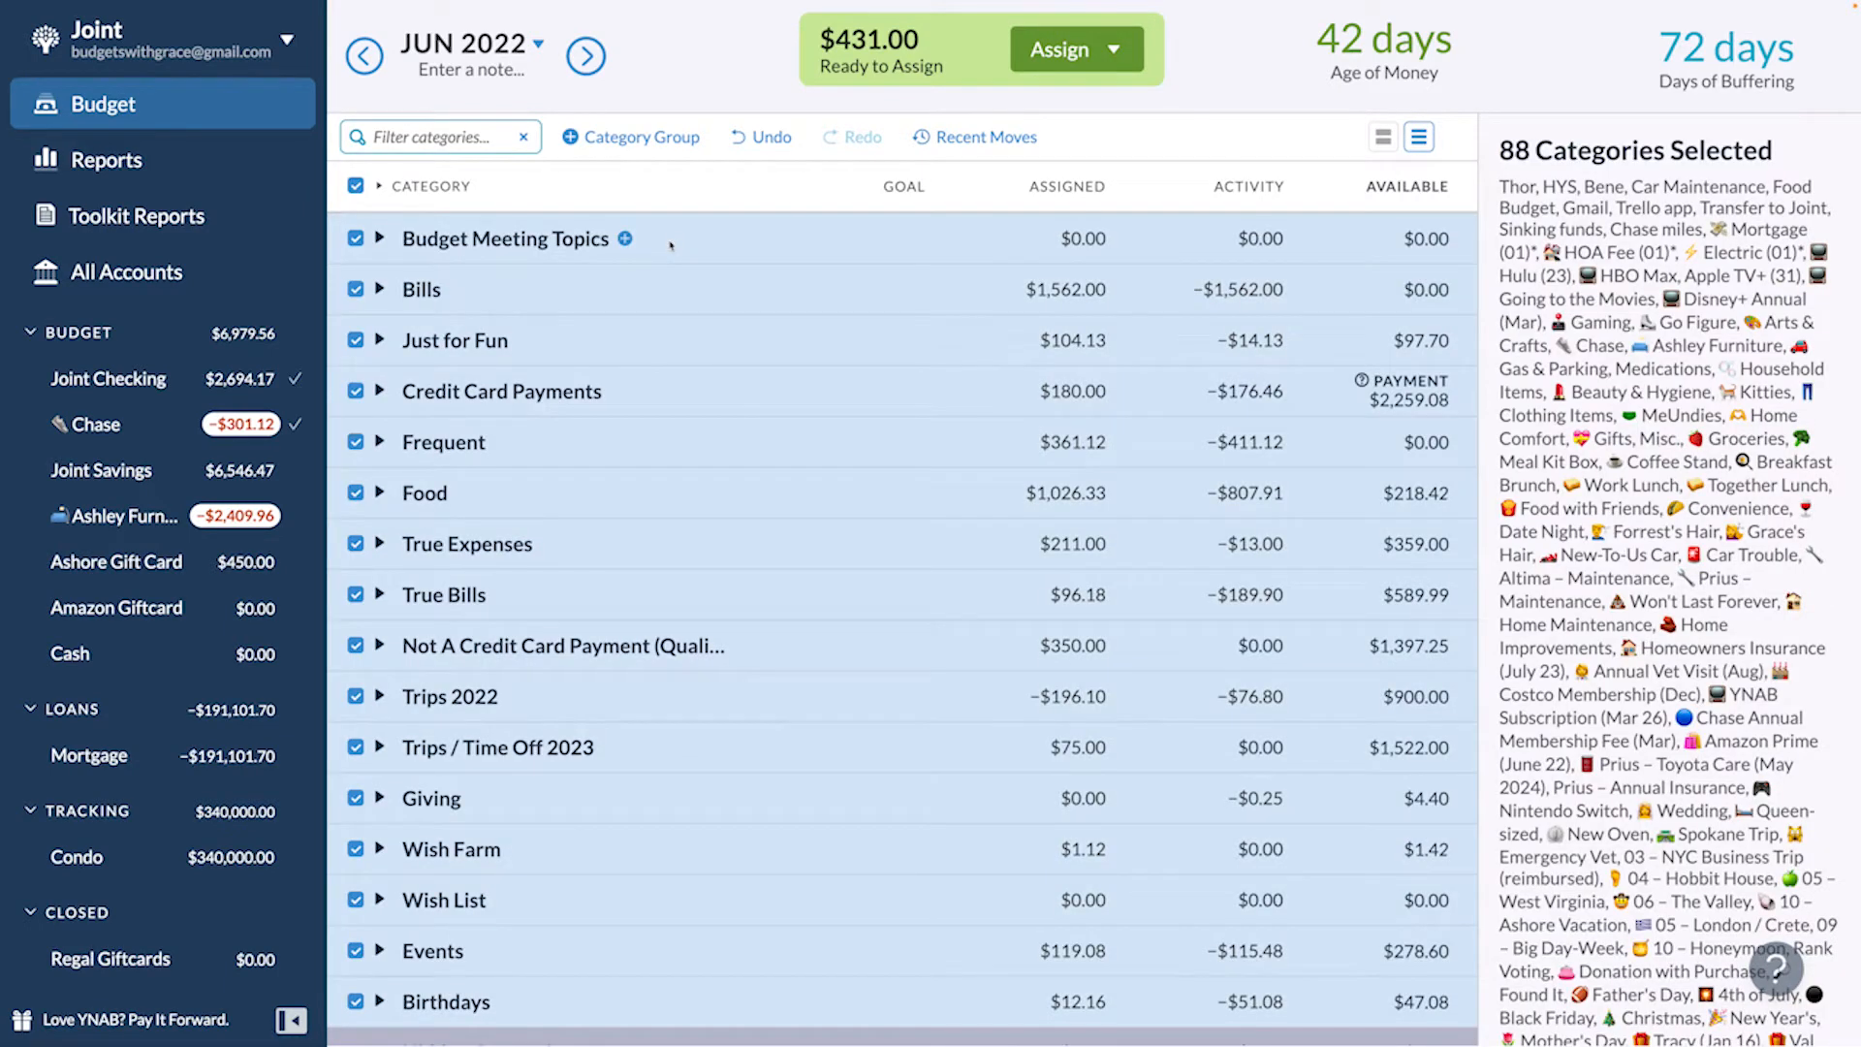
left_click(356, 238)
left_click(356, 289)
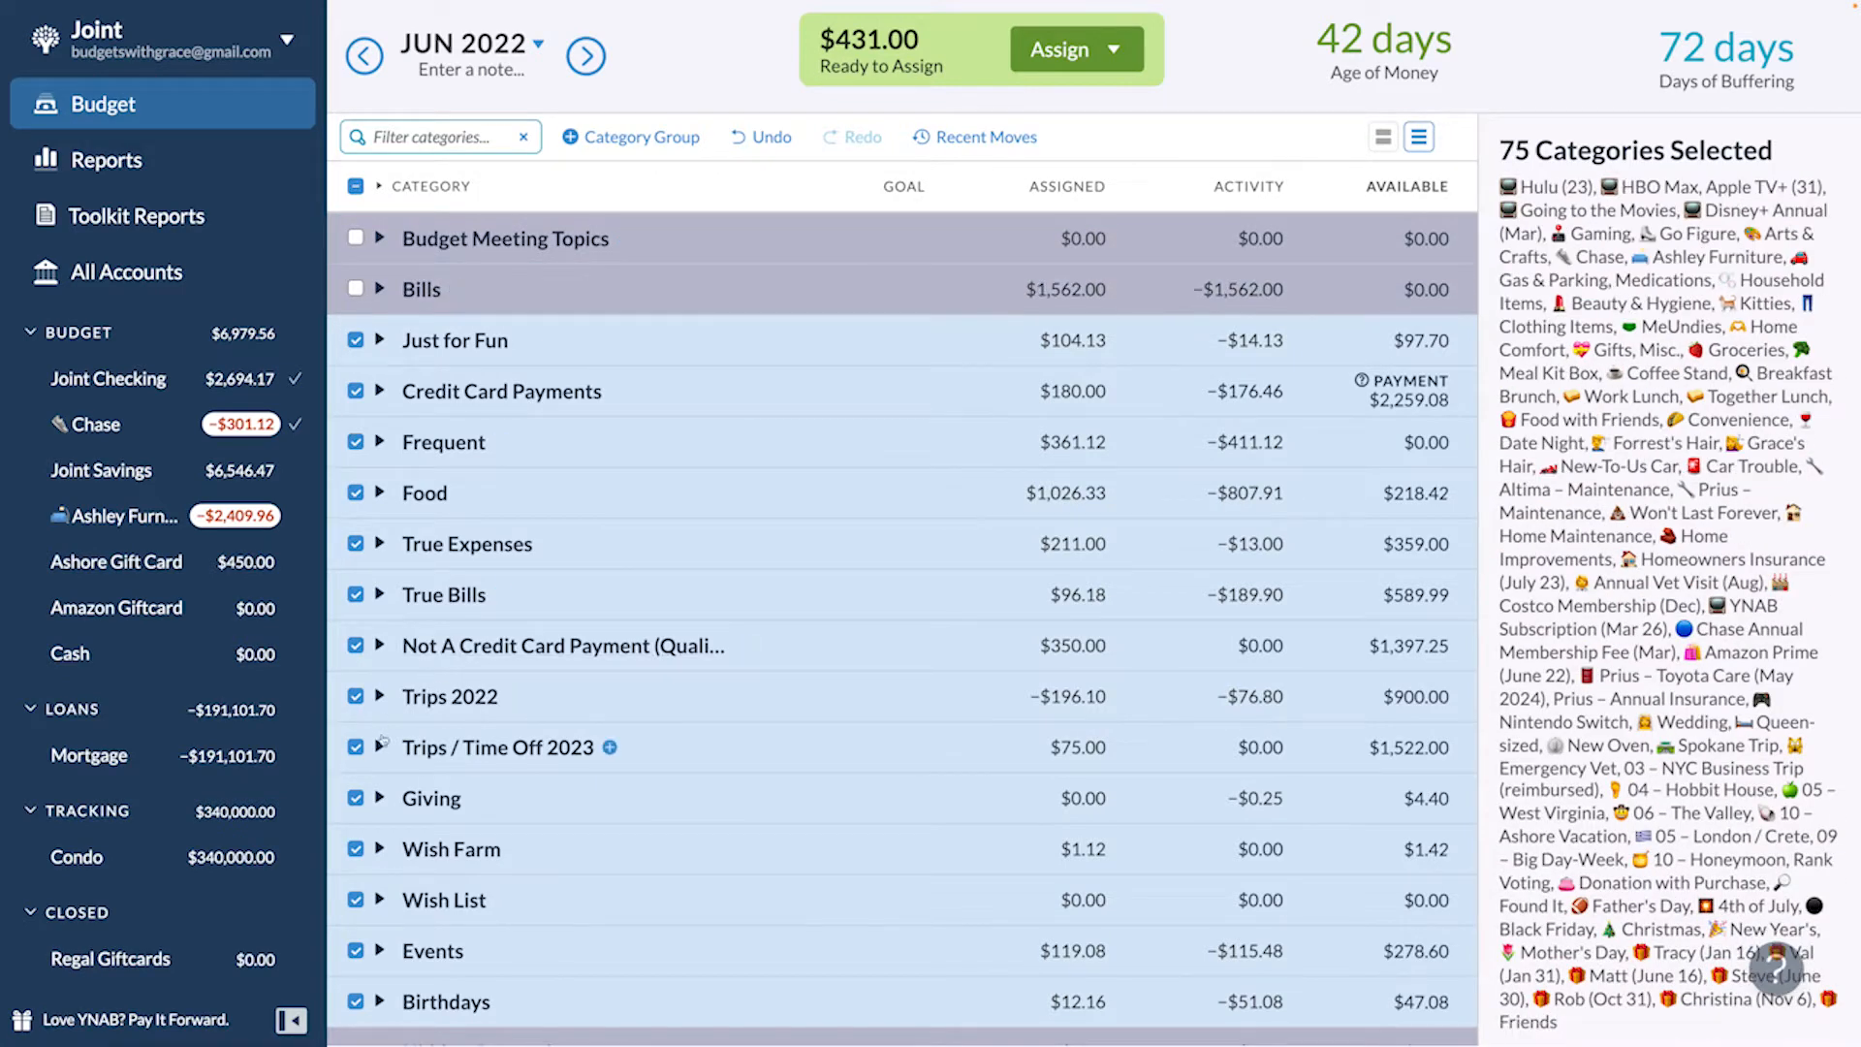
left_click(356, 493)
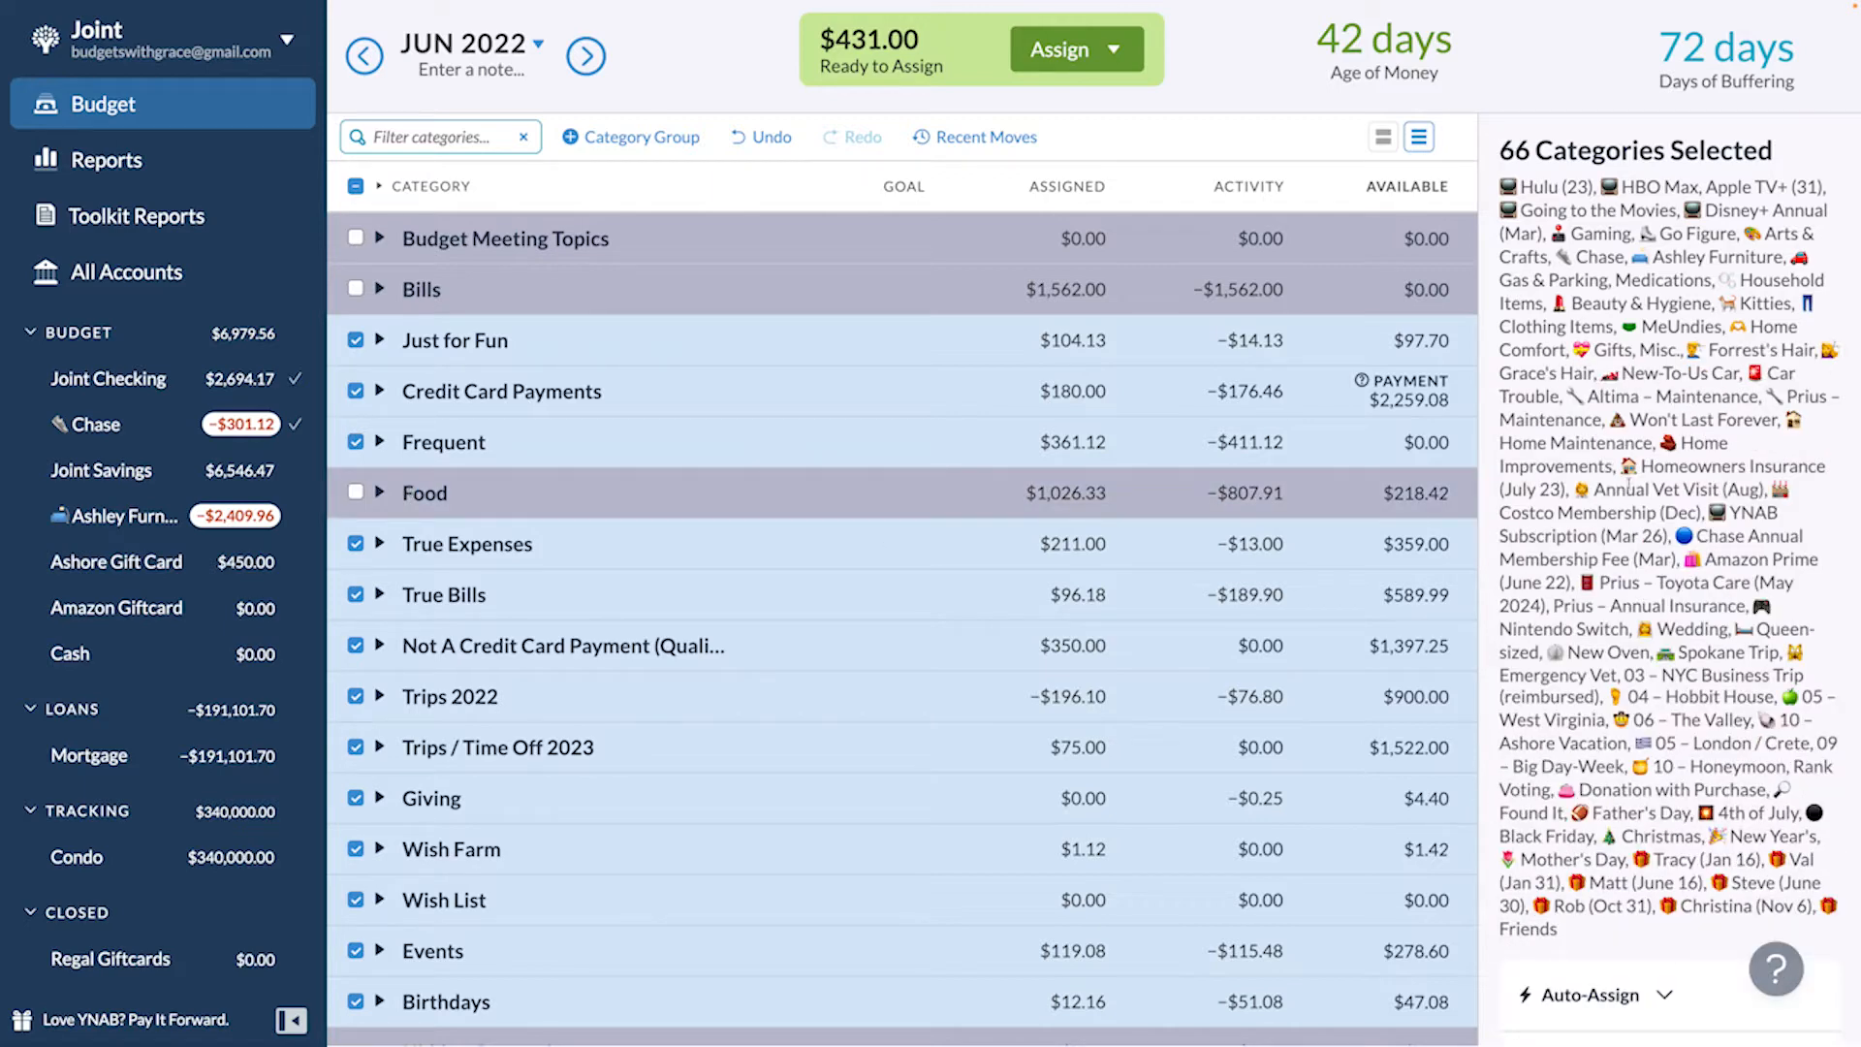
scroll(1628, 485, "down", 6)
scroll(1629, 483, "down", 3)
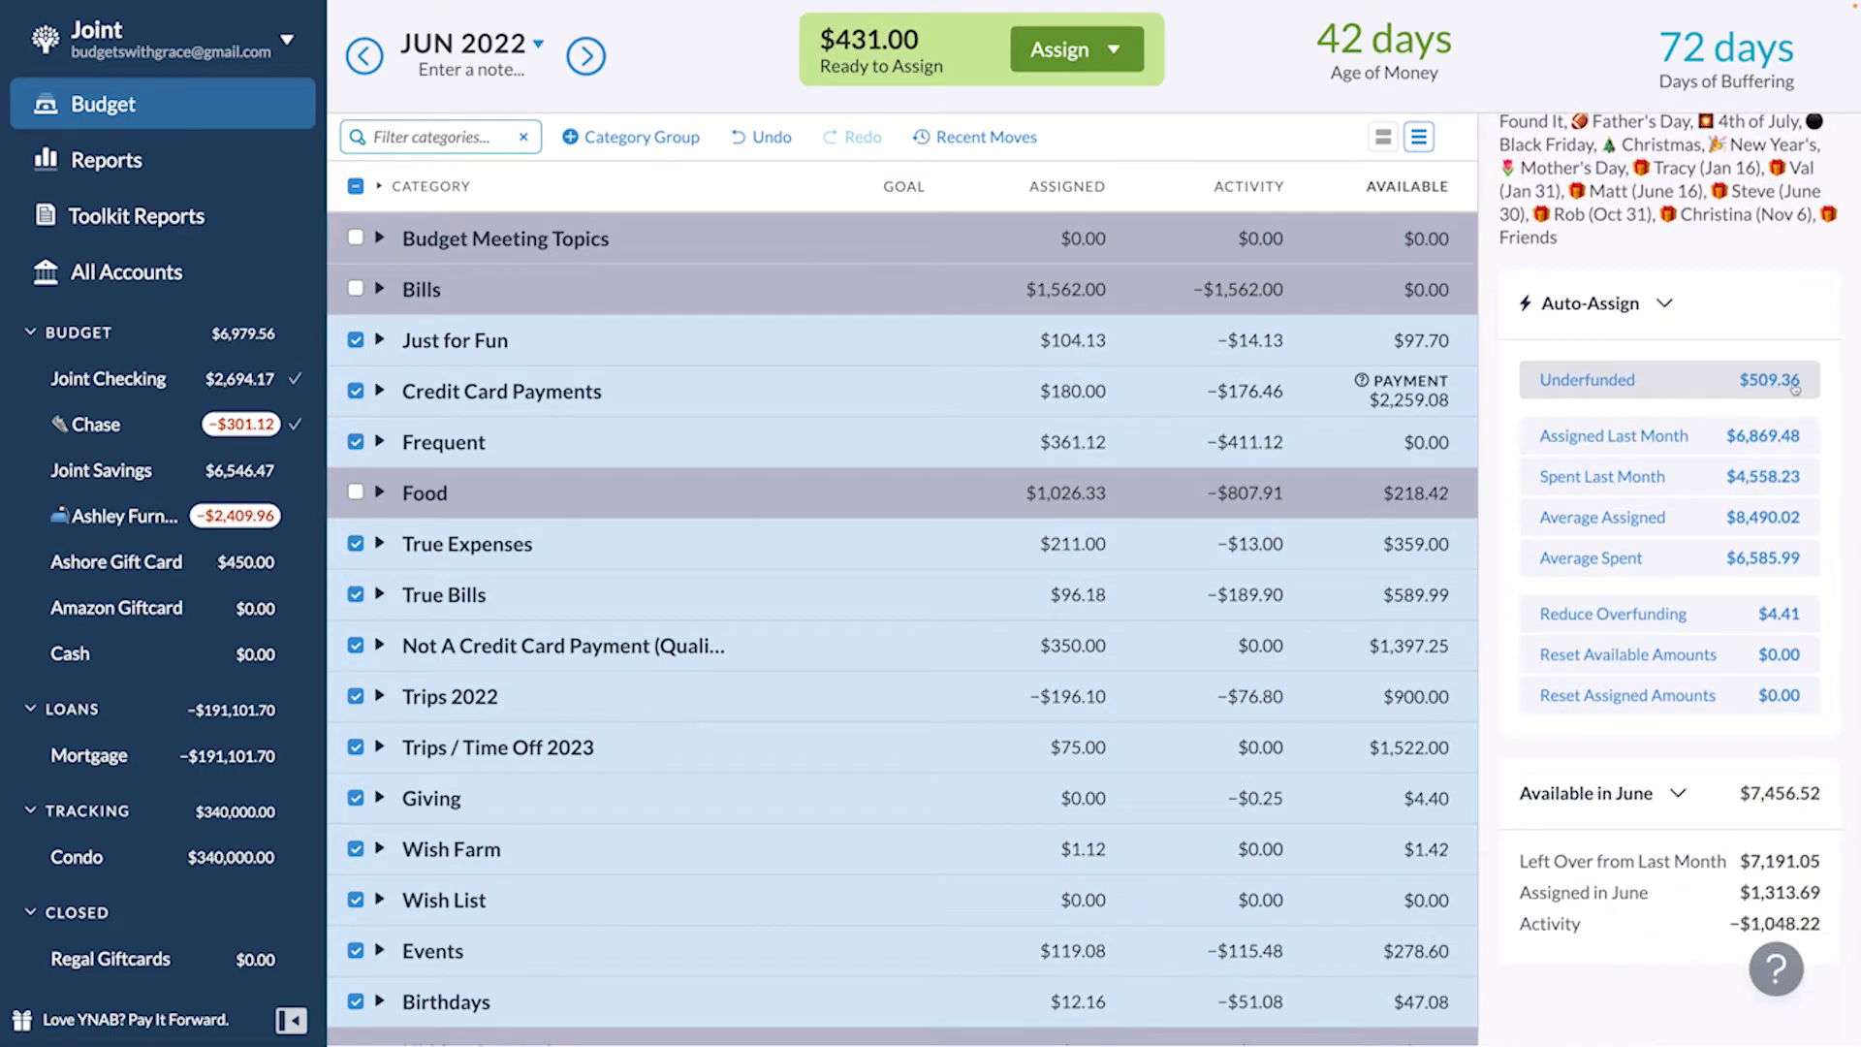
- Check the categories in Just for Fun and Credit Card Payments and exclude both groups from the selection
left_click(378, 340)
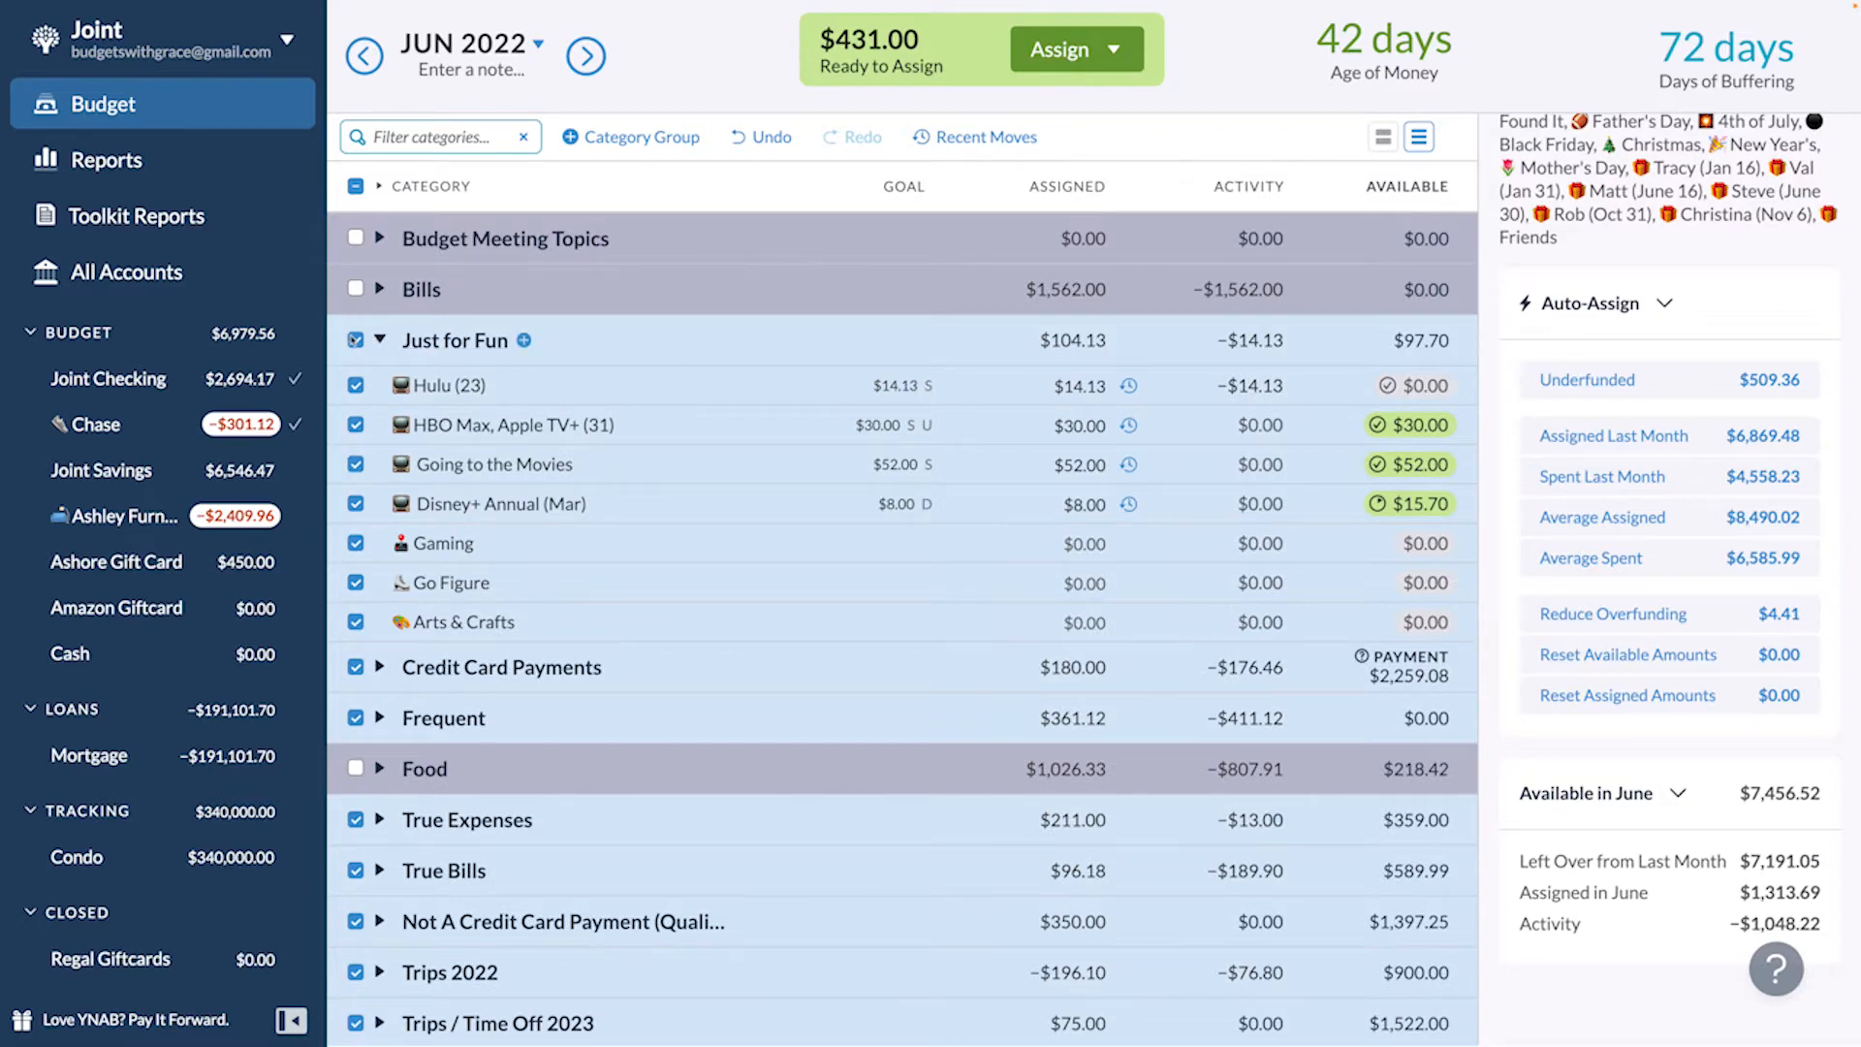
left_click(356, 340)
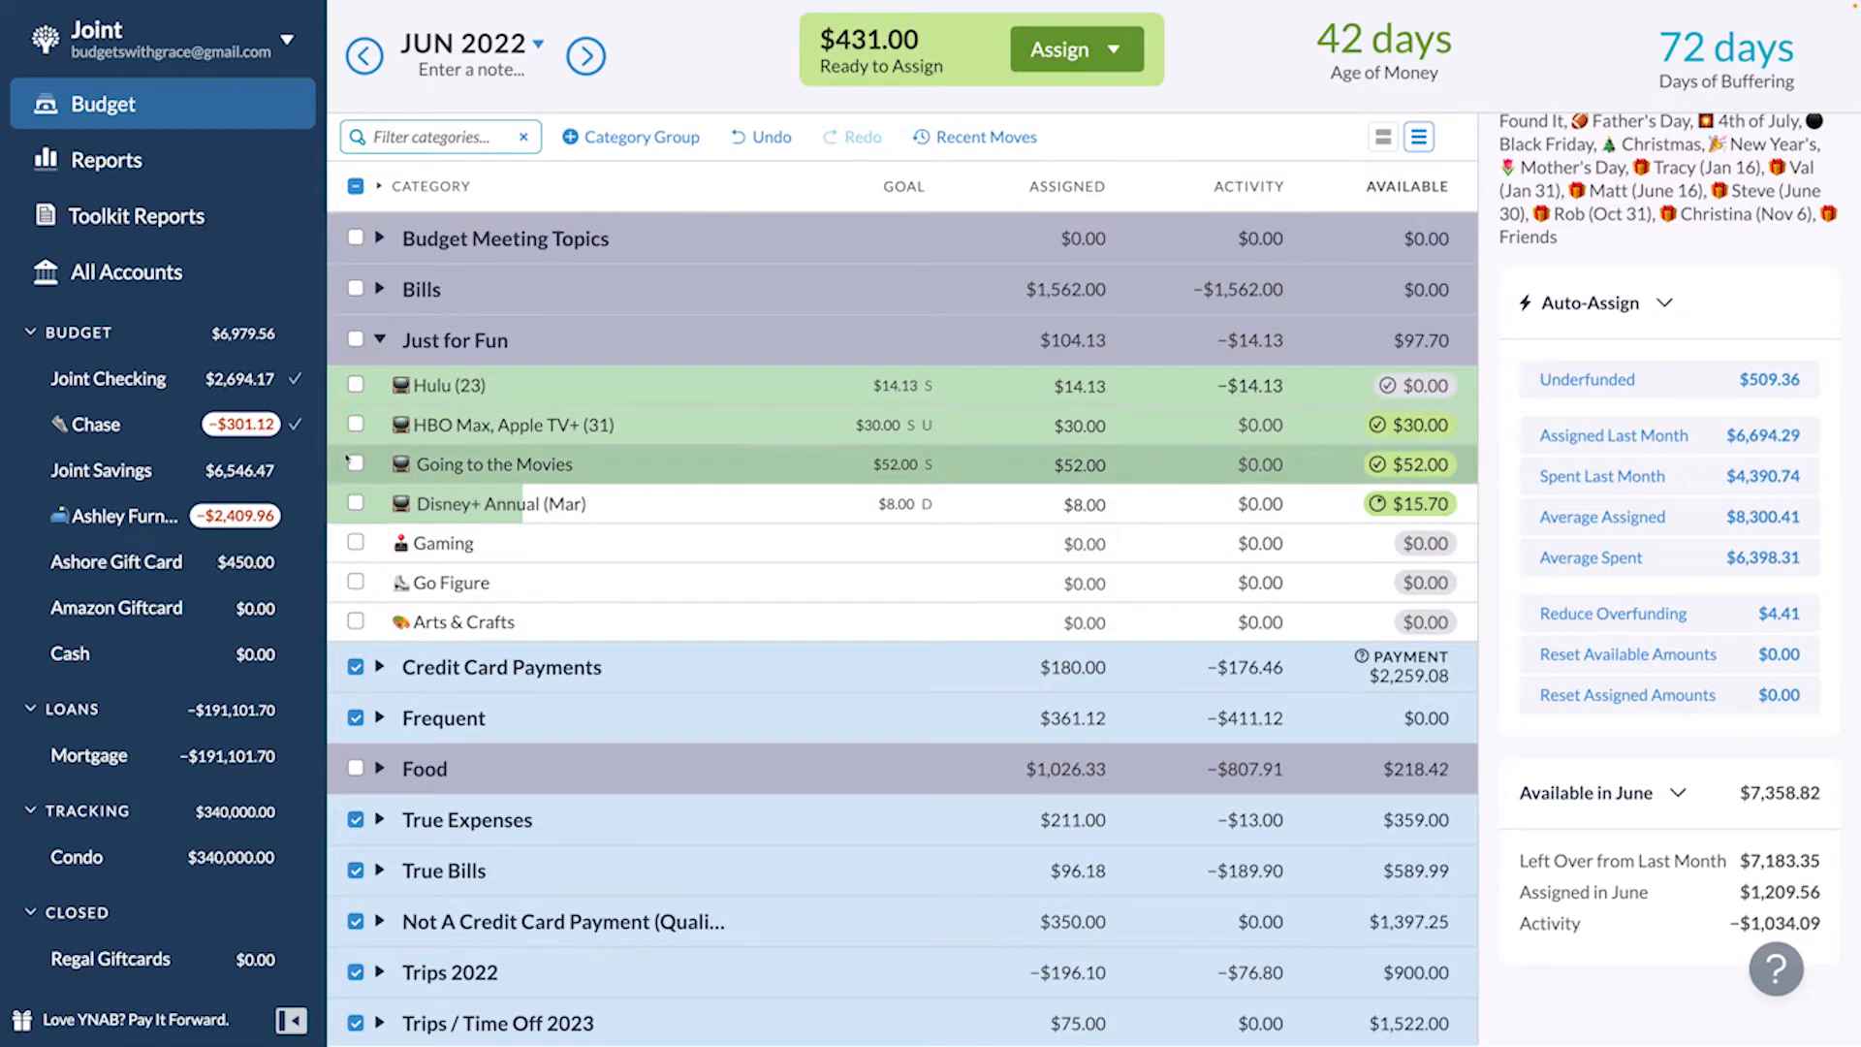
left_click(379, 339)
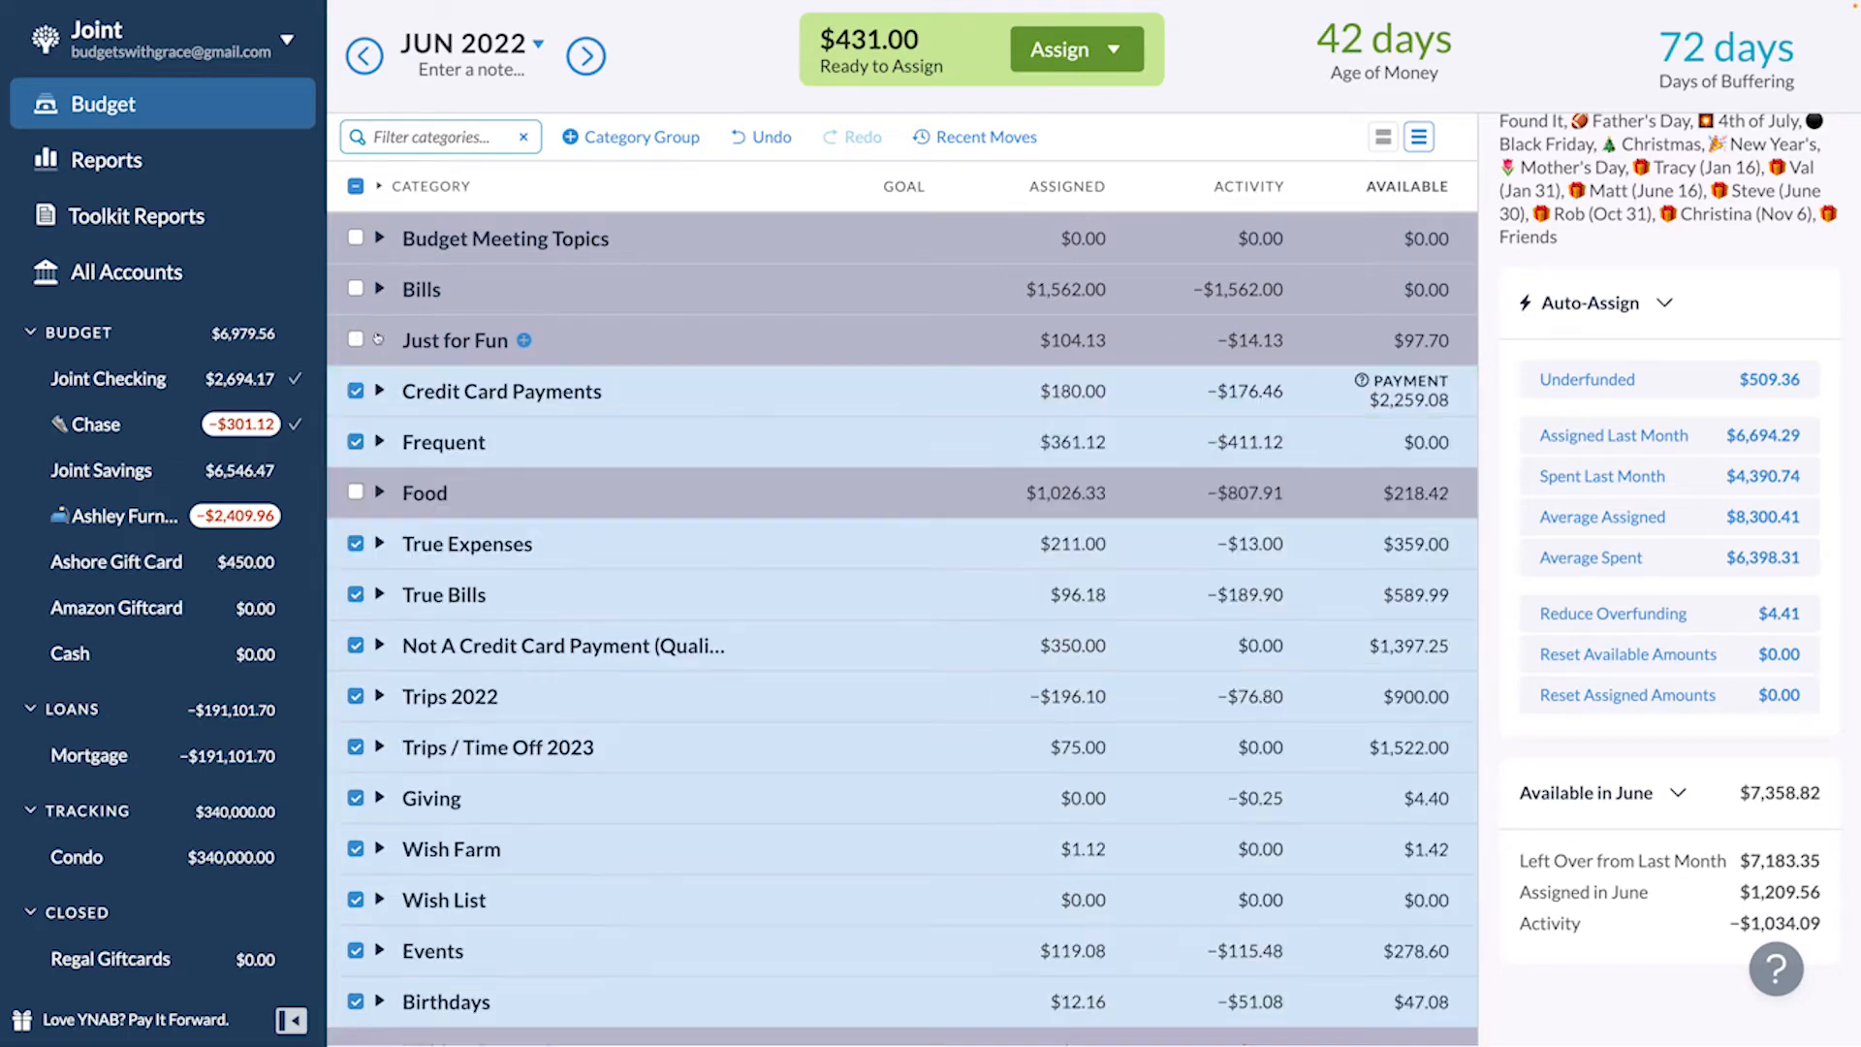
left_click(381, 393)
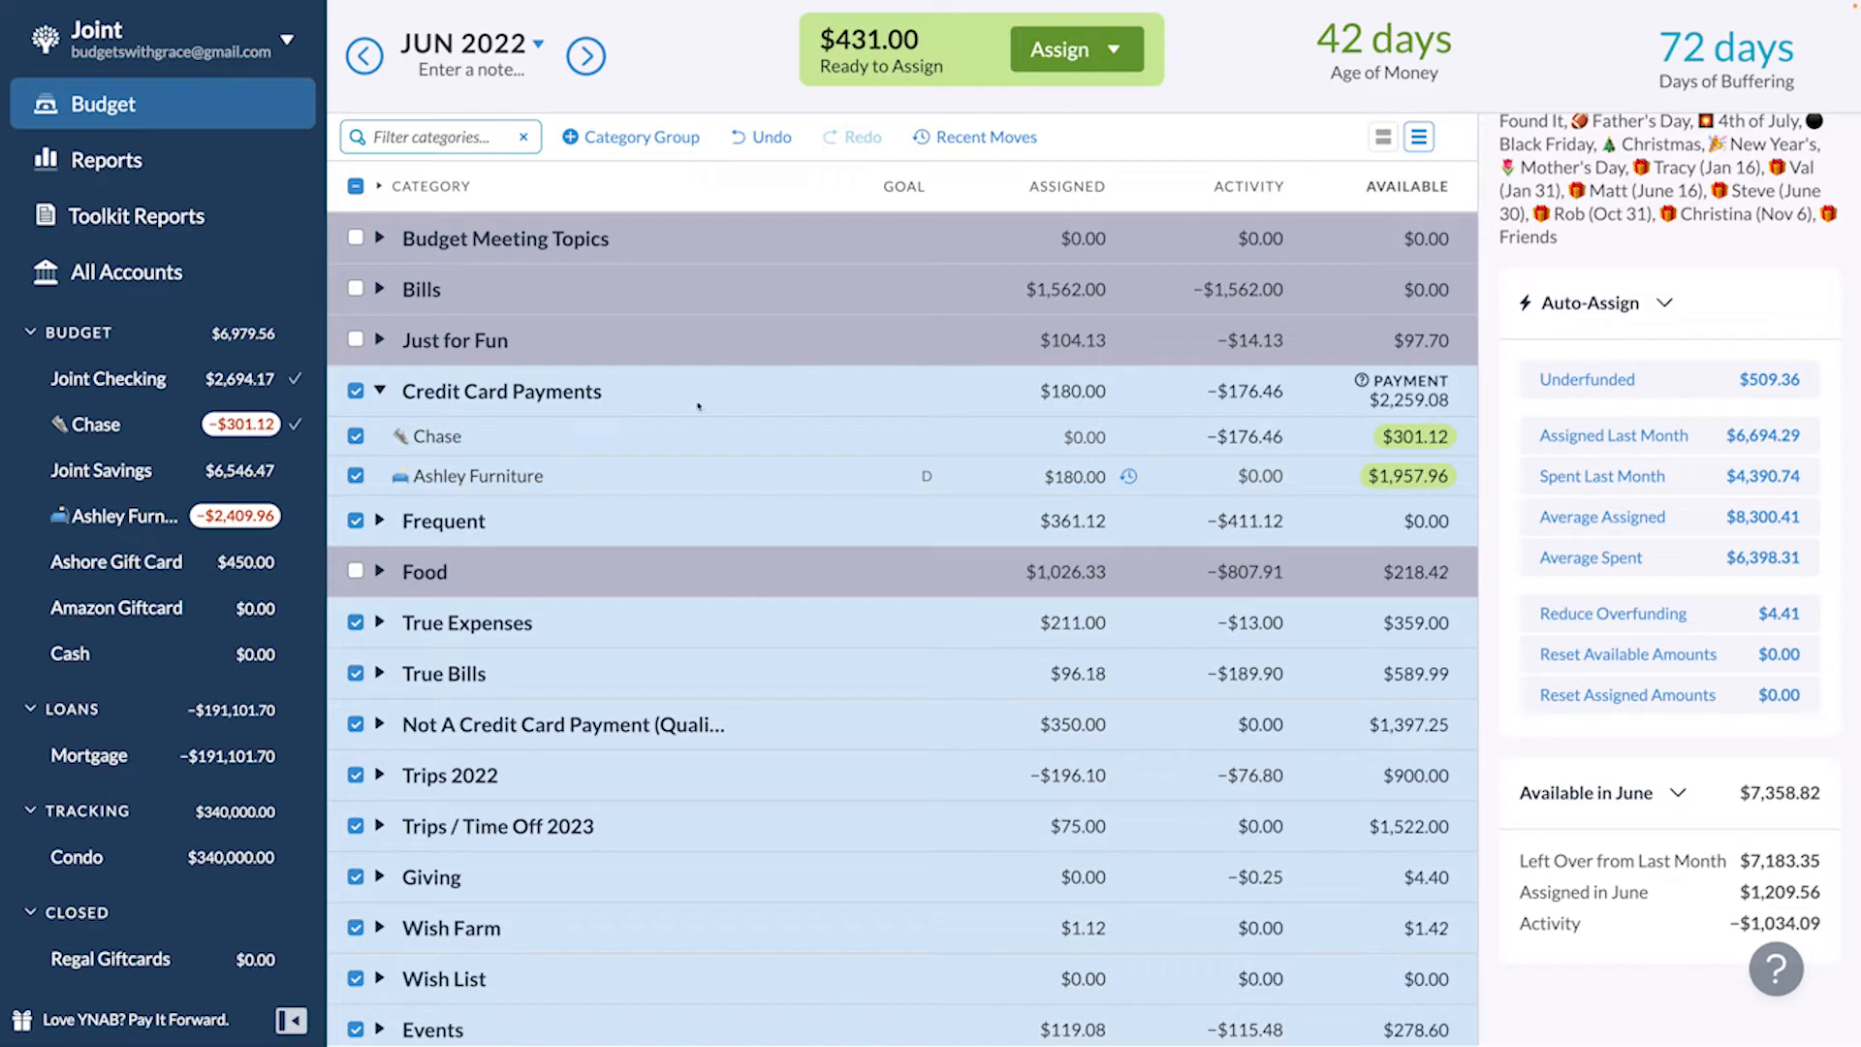
left_click(356, 391)
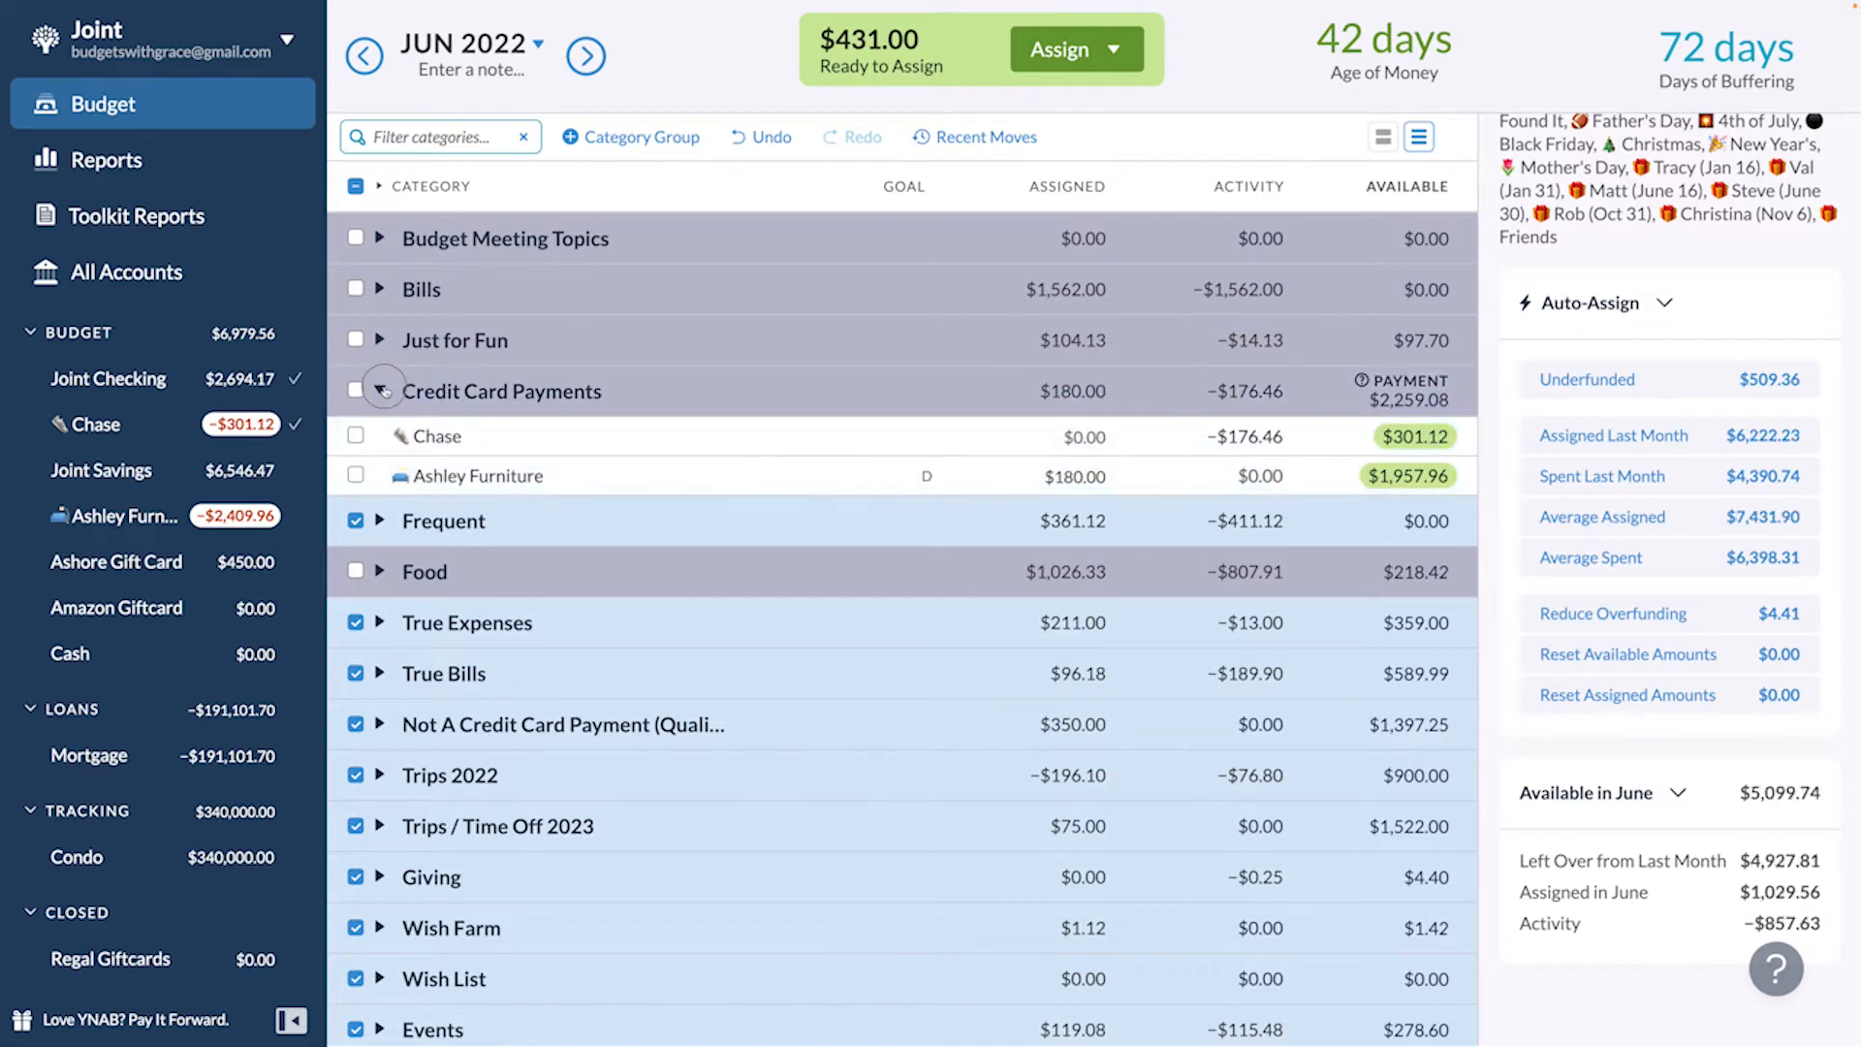
left_click(381, 392)
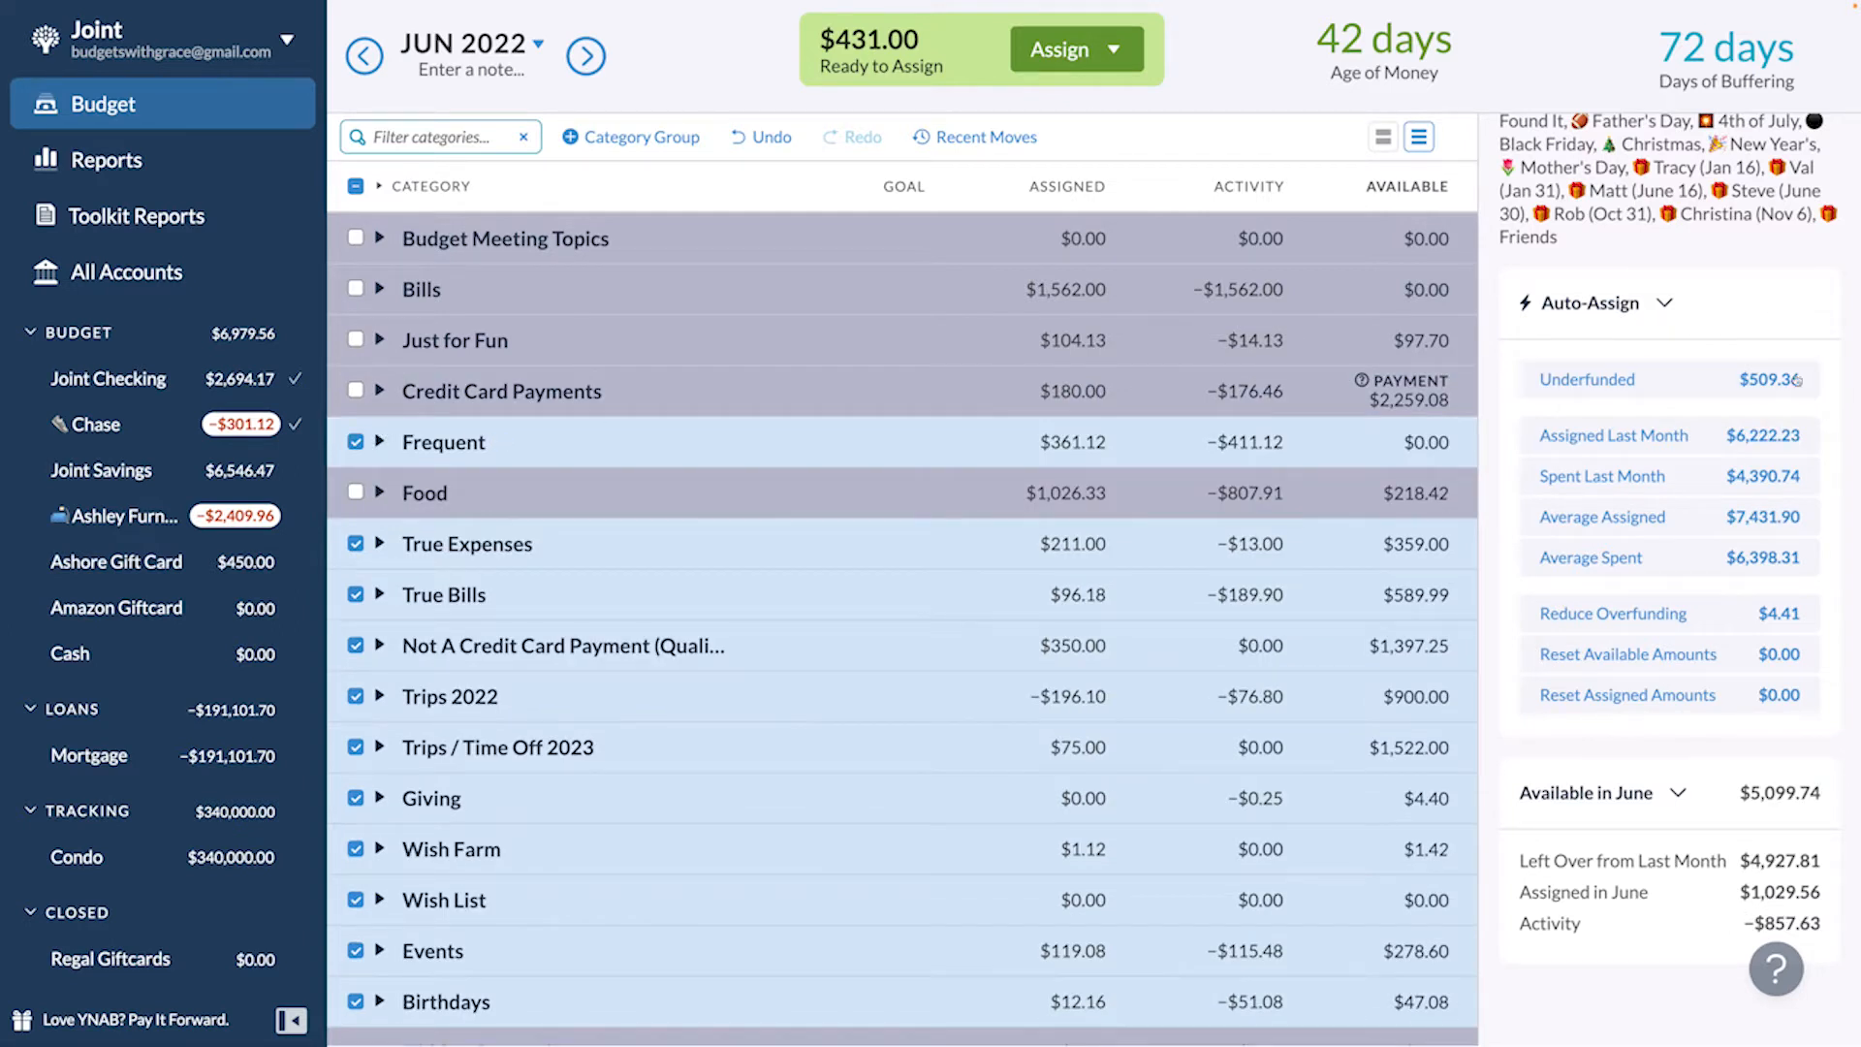
- Limit the selection in the Frequent group to the MeUndies category only, and collapse the group
left_click(356, 442)
left_click(356, 442)
left_click(380, 442)
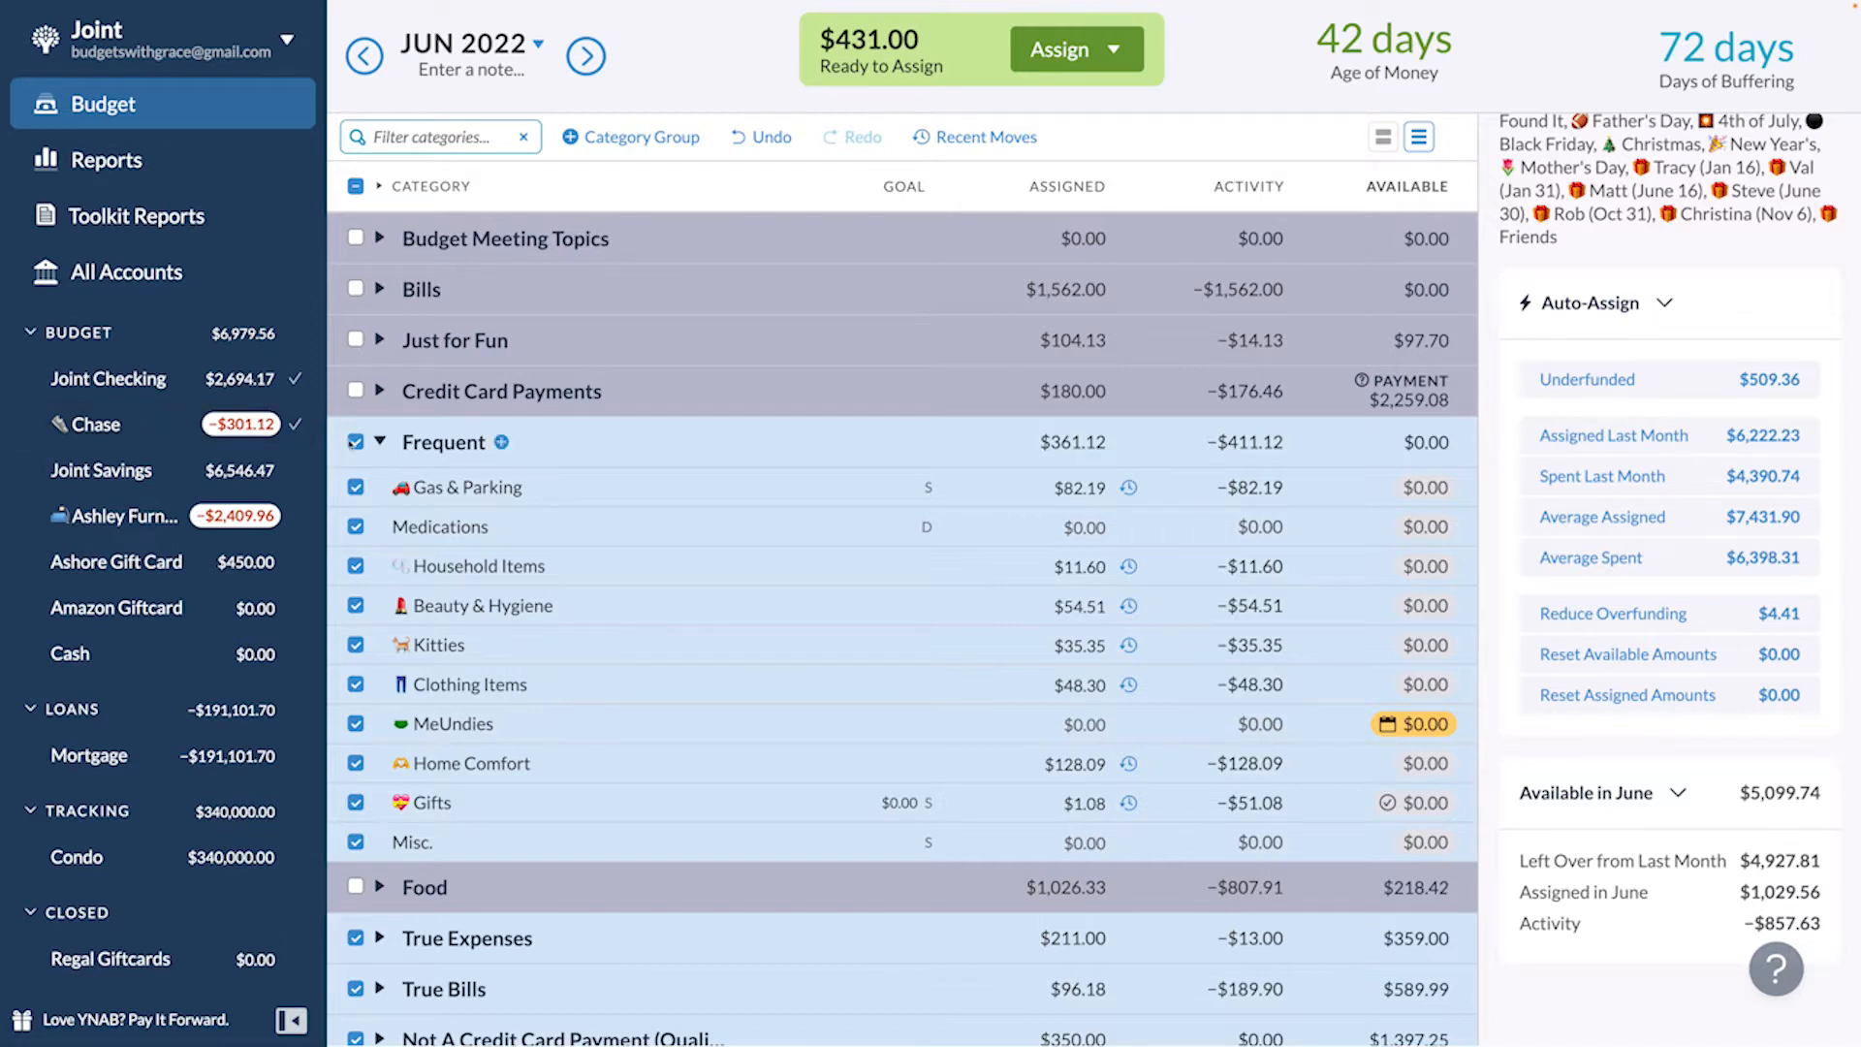
left_click(356, 441)
left_click(356, 723)
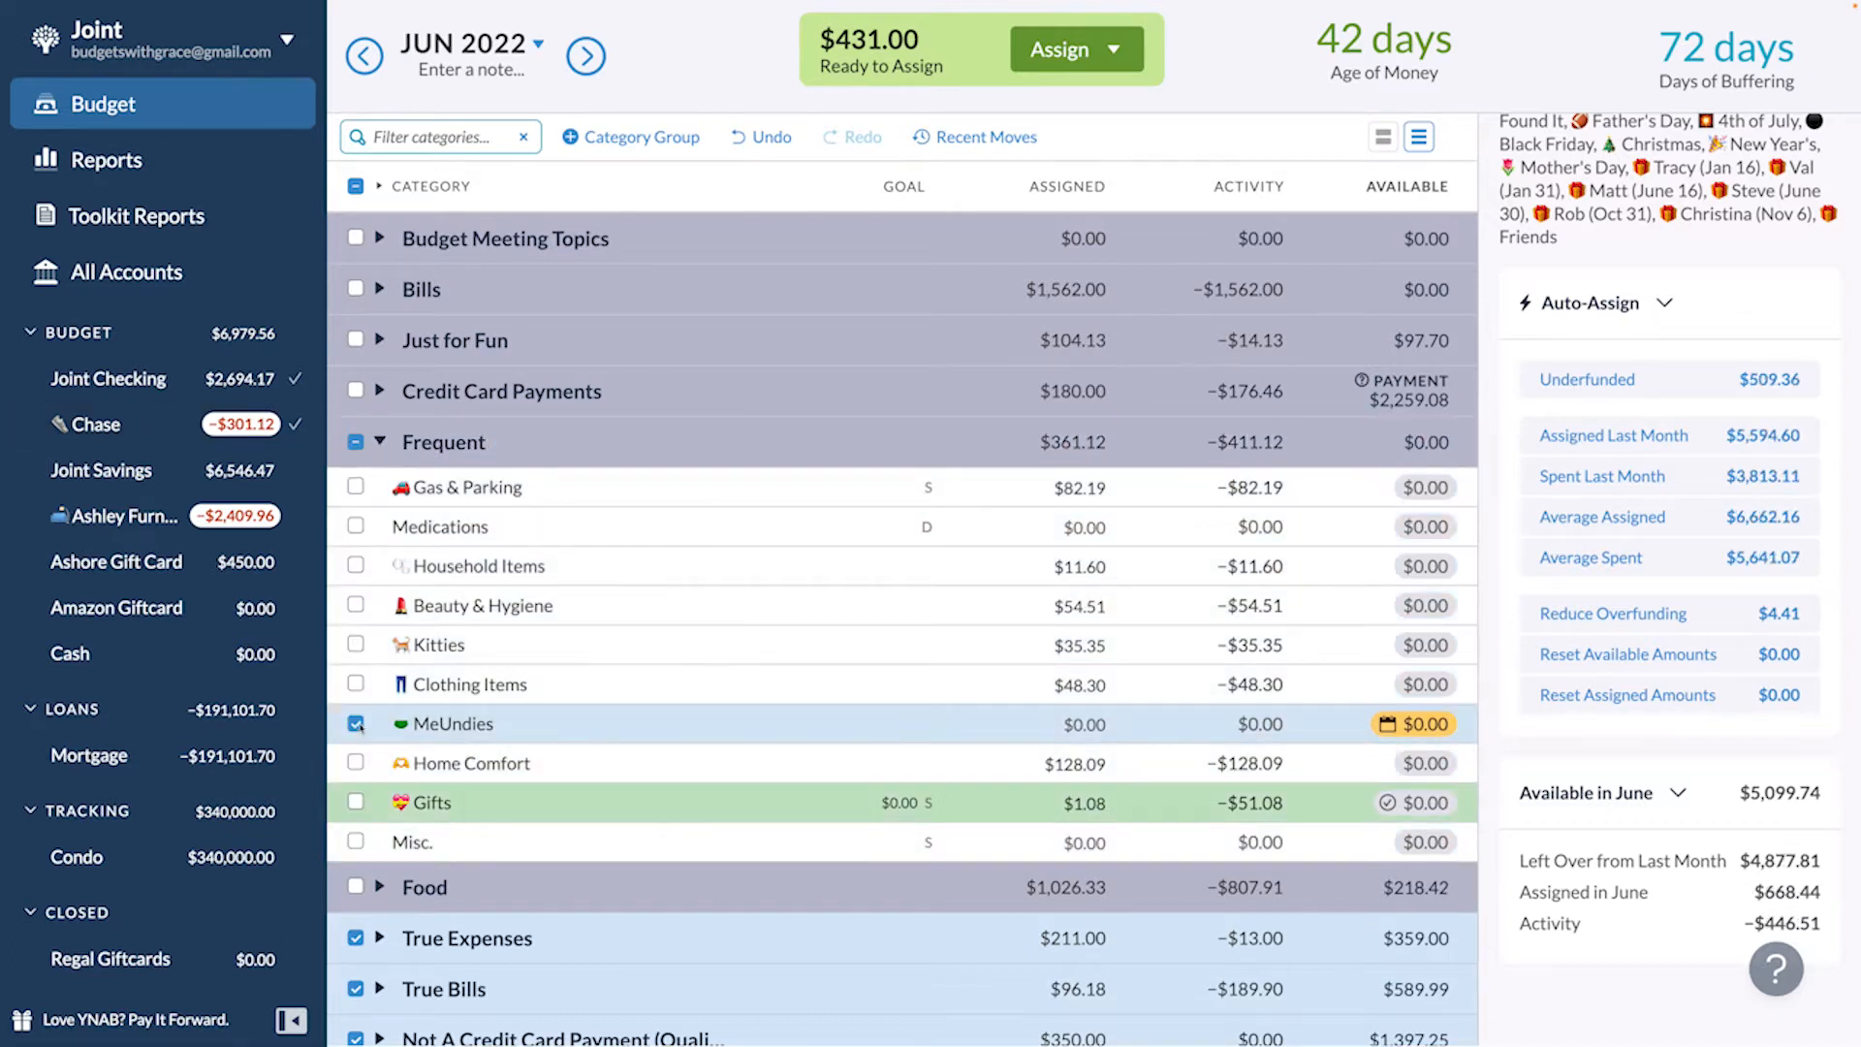
left_click(380, 441)
- Limit the selection in the True Expenses group to the Prius – Maintenance category only
scroll(423, 534, "down", 1)
left_click(380, 528)
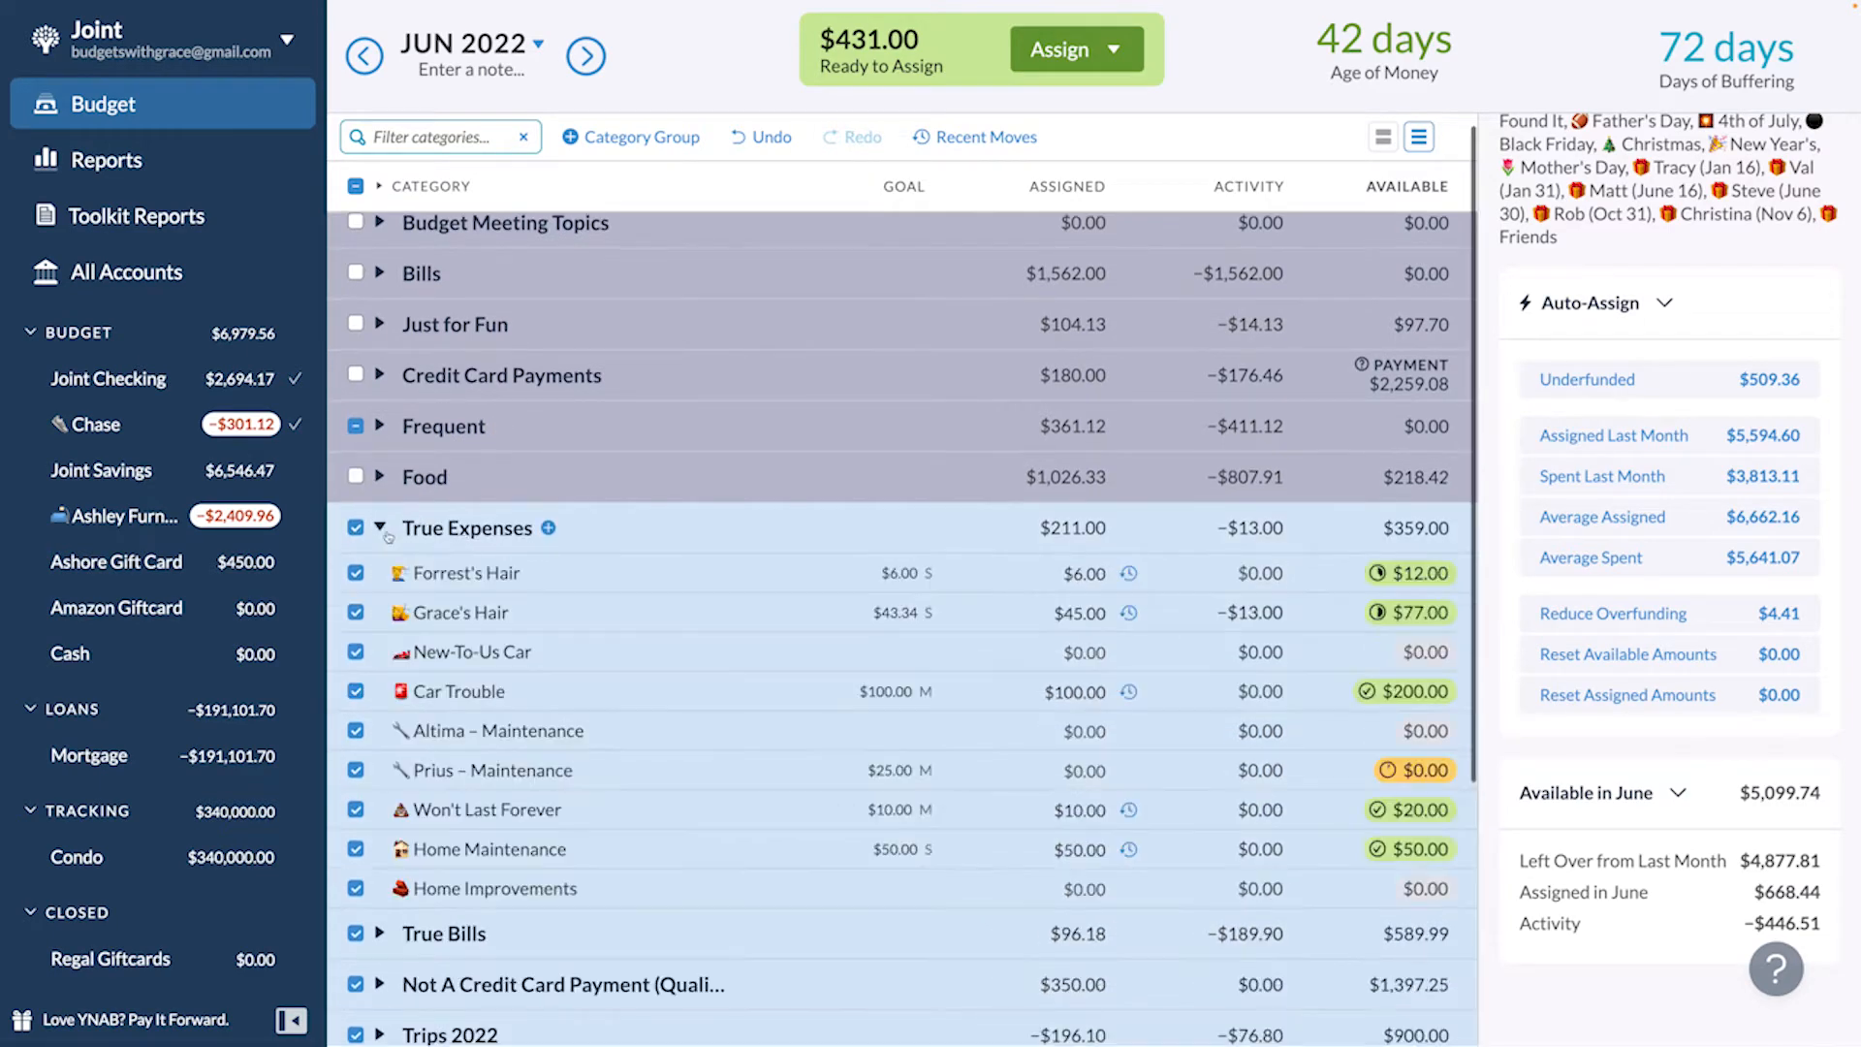
scroll(816, 518, "down", 1)
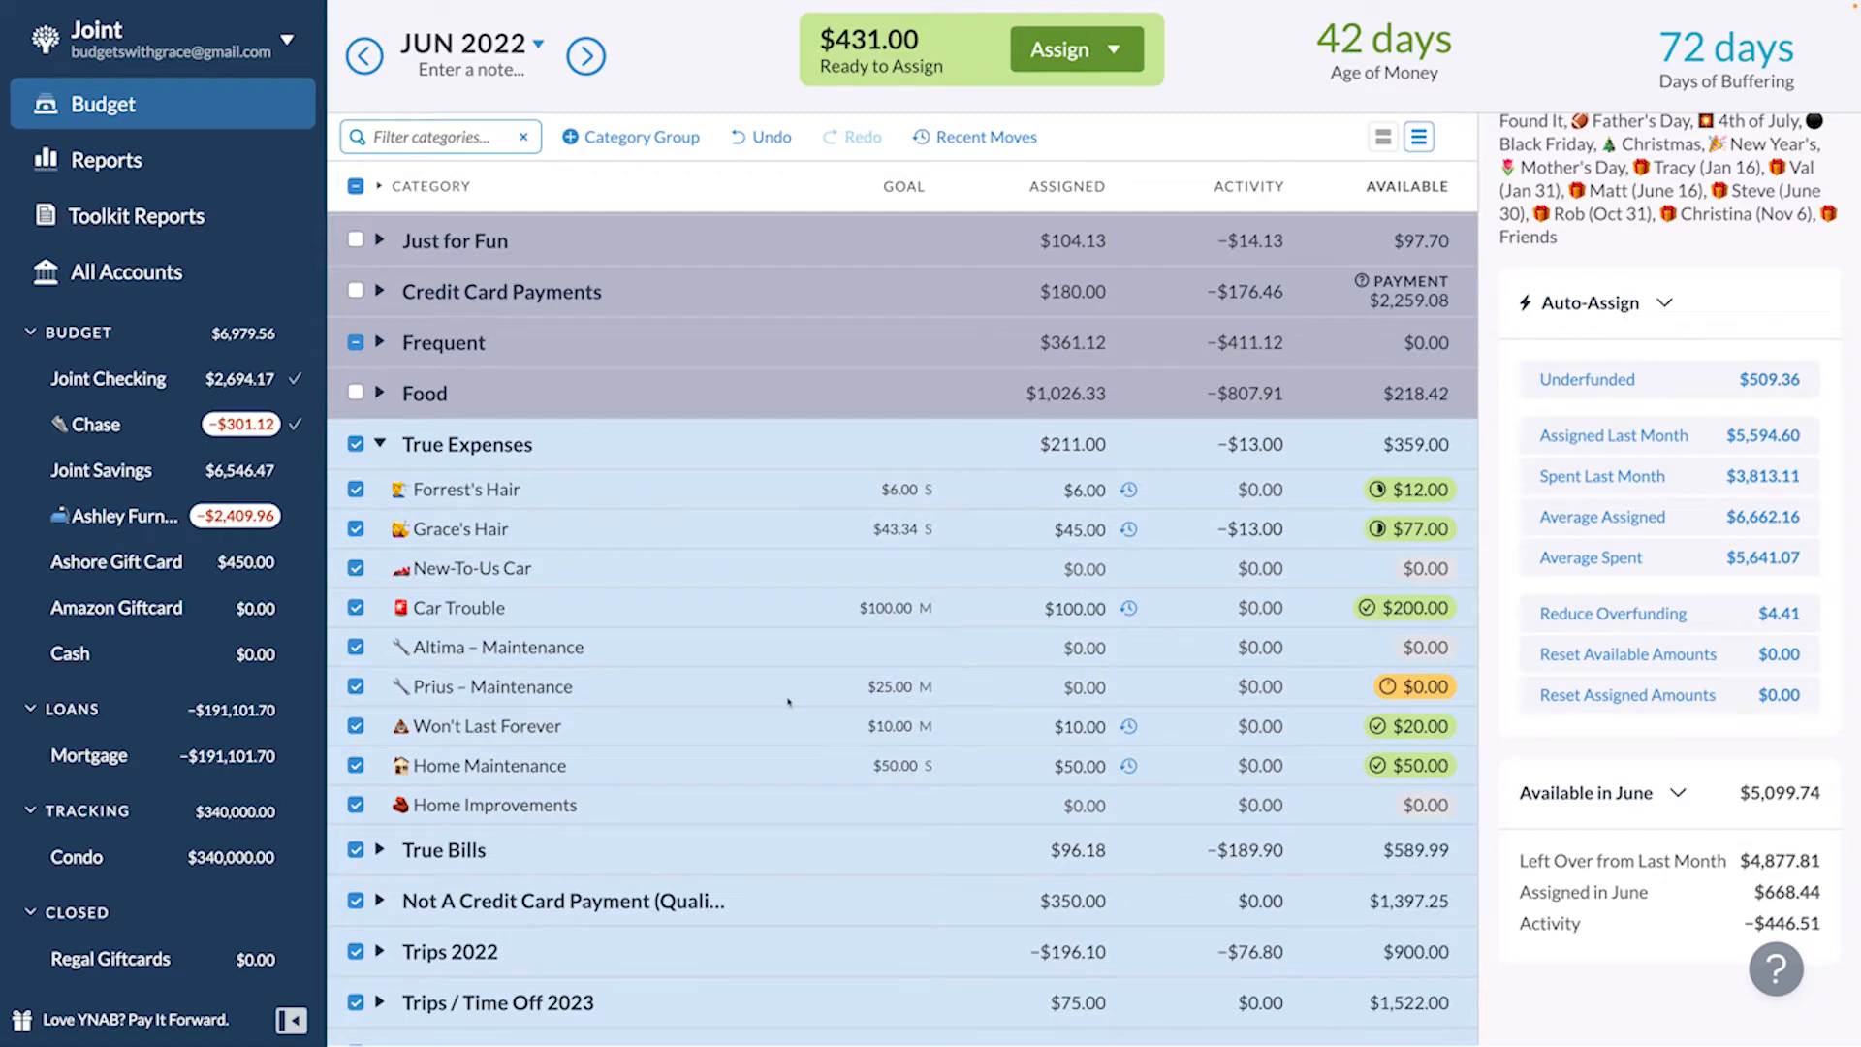
left_click(356, 444)
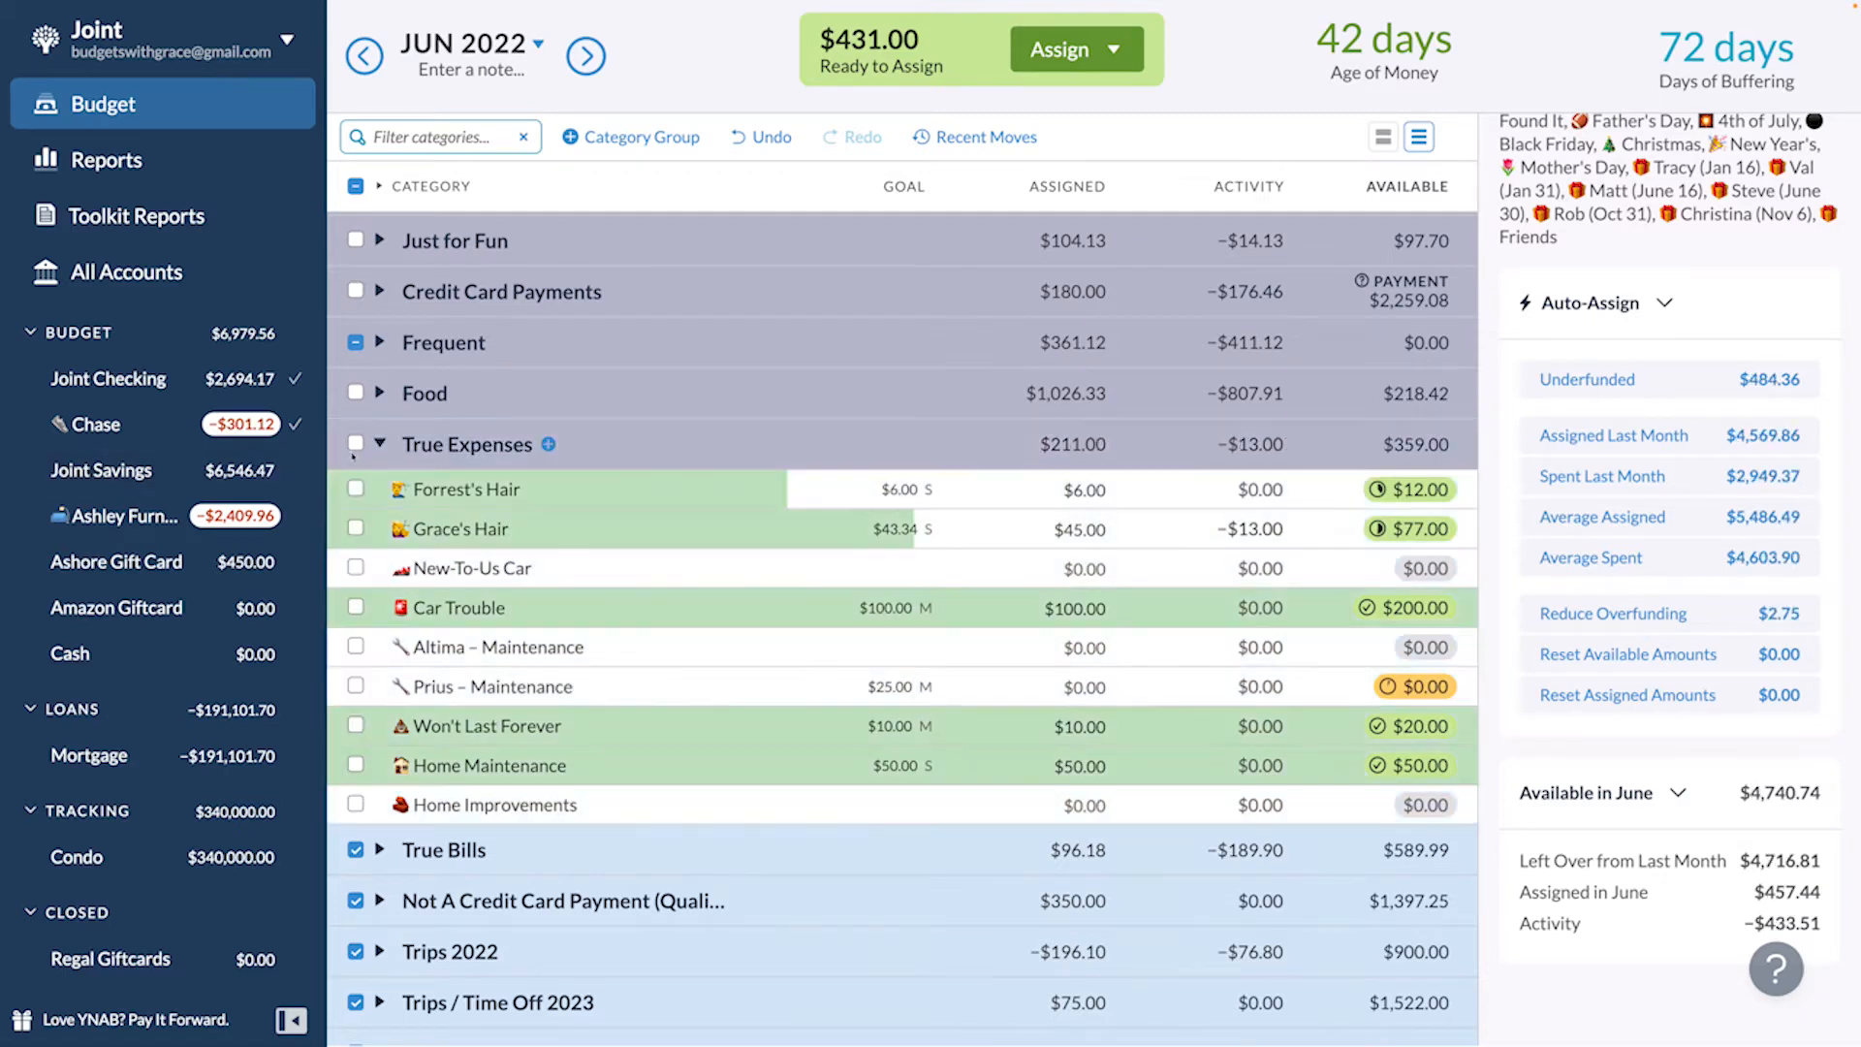
left_click(355, 687)
- Exclude Prius – Toyota Care (May 2024) in the True Bills group from the selection and collapse the group
scroll(525, 572, "down", 2)
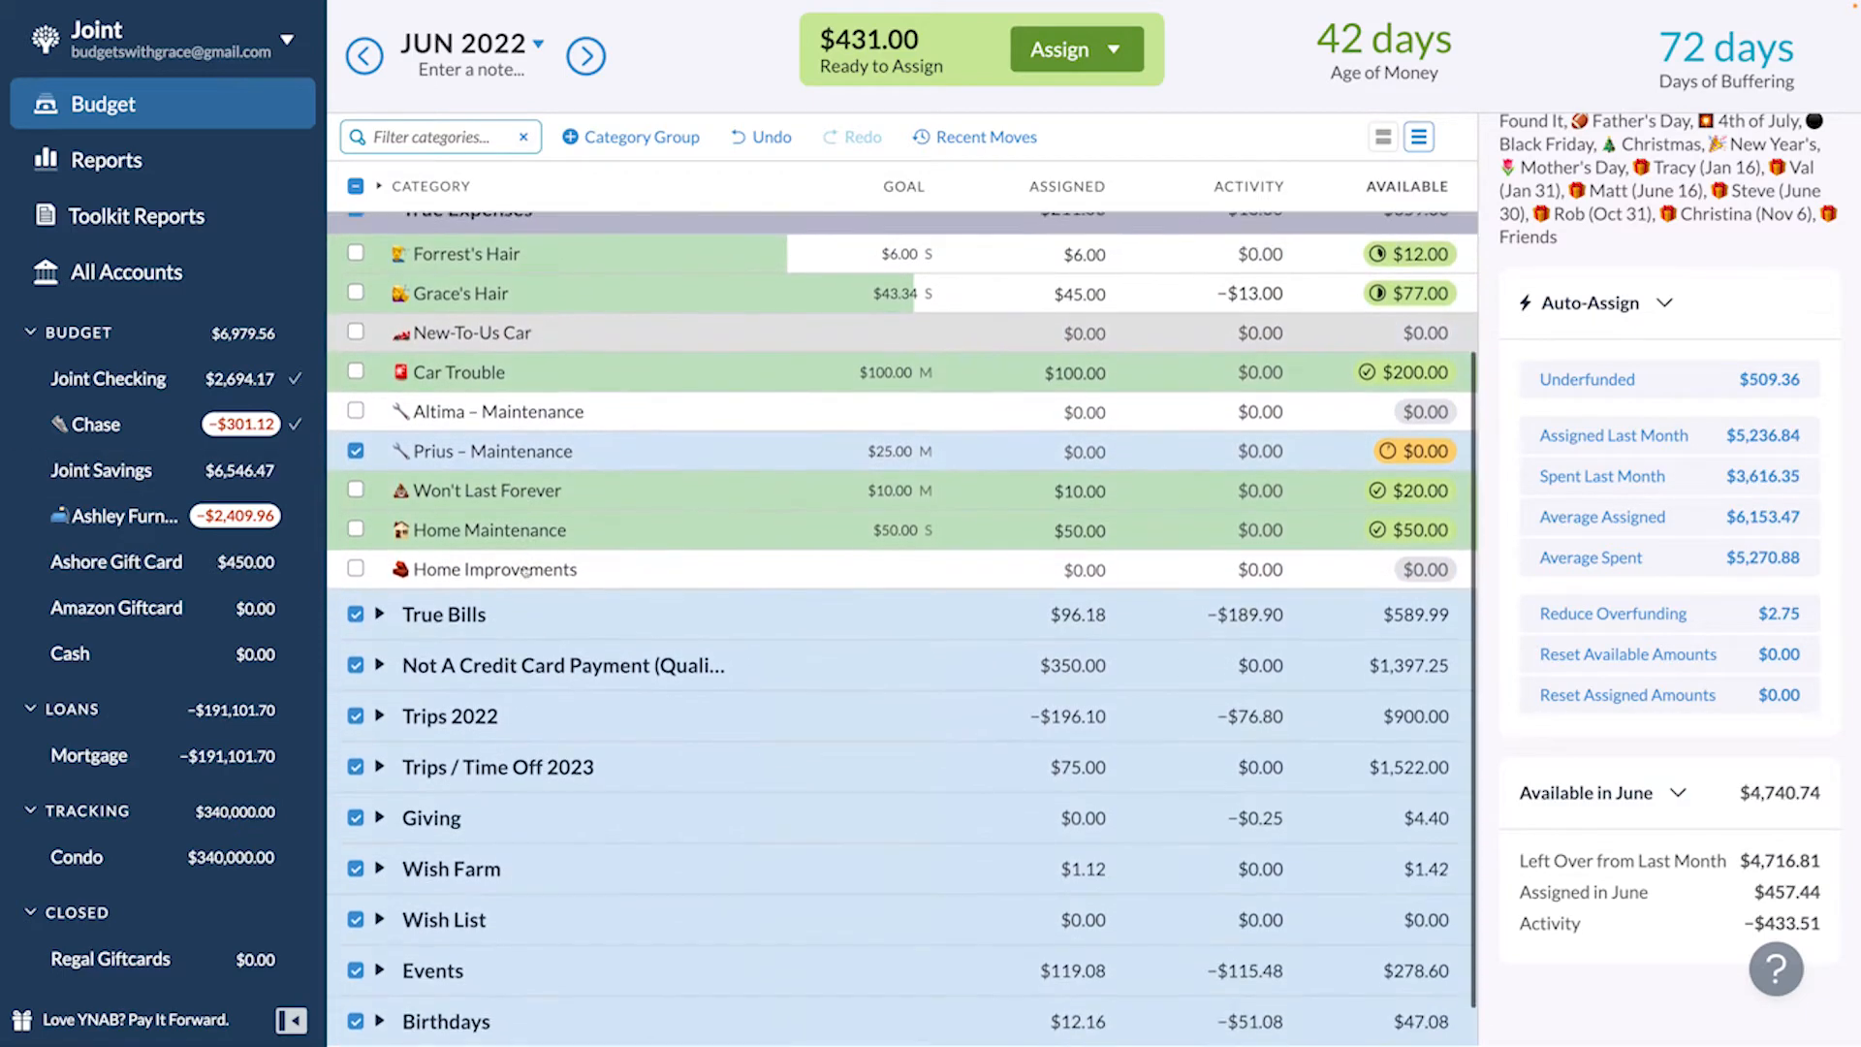
left_click(379, 564)
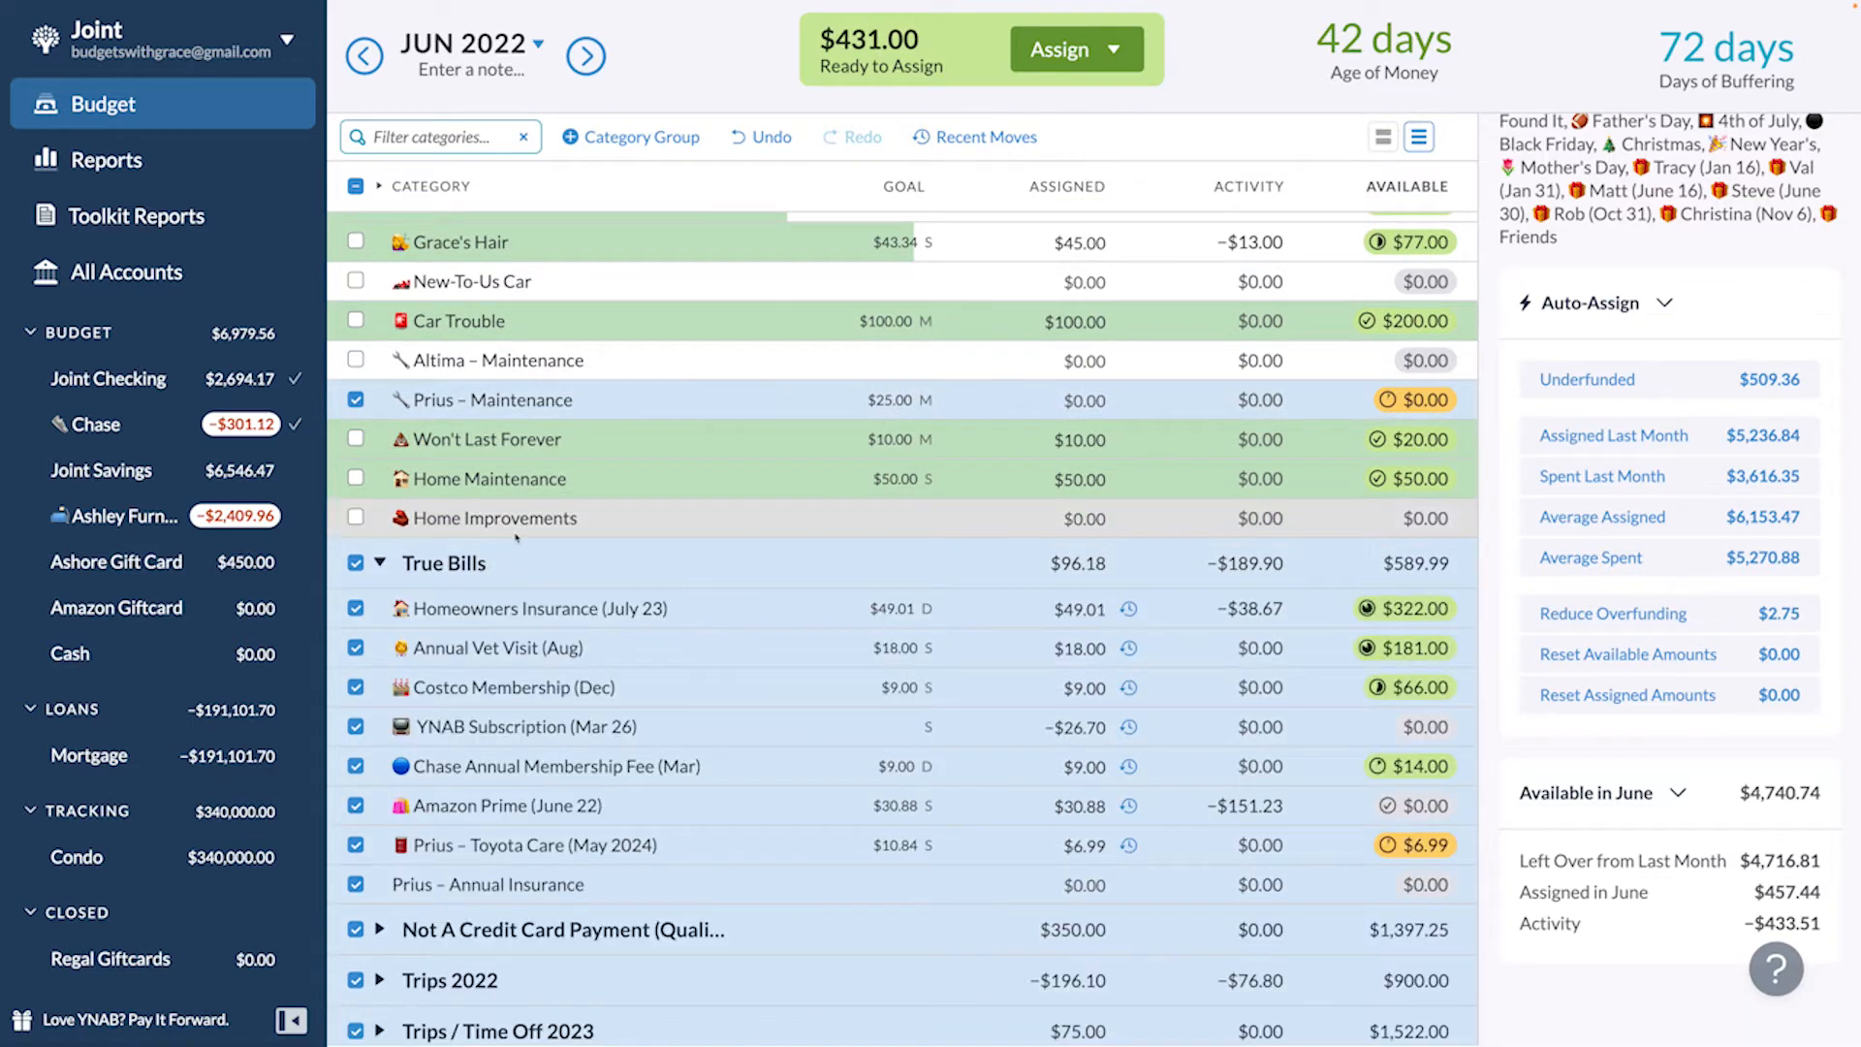
scroll(517, 539, "down", 1)
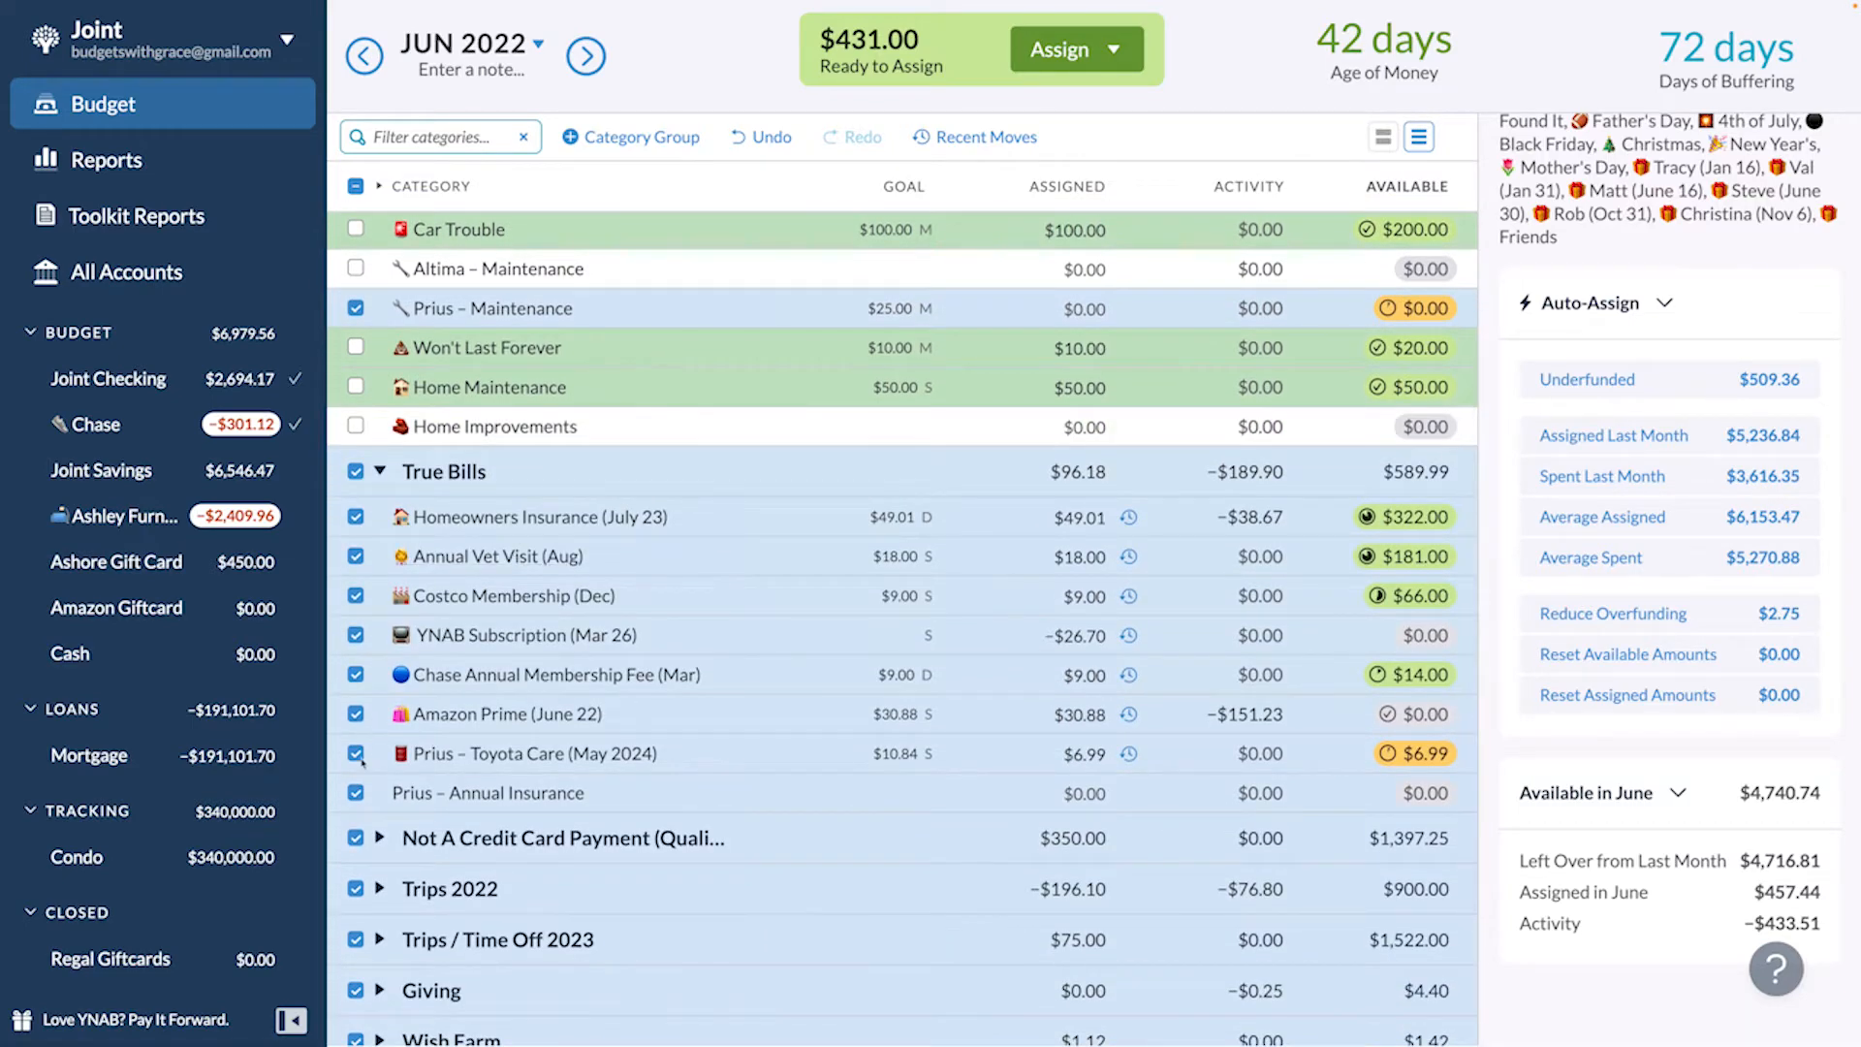
left_click(356, 754)
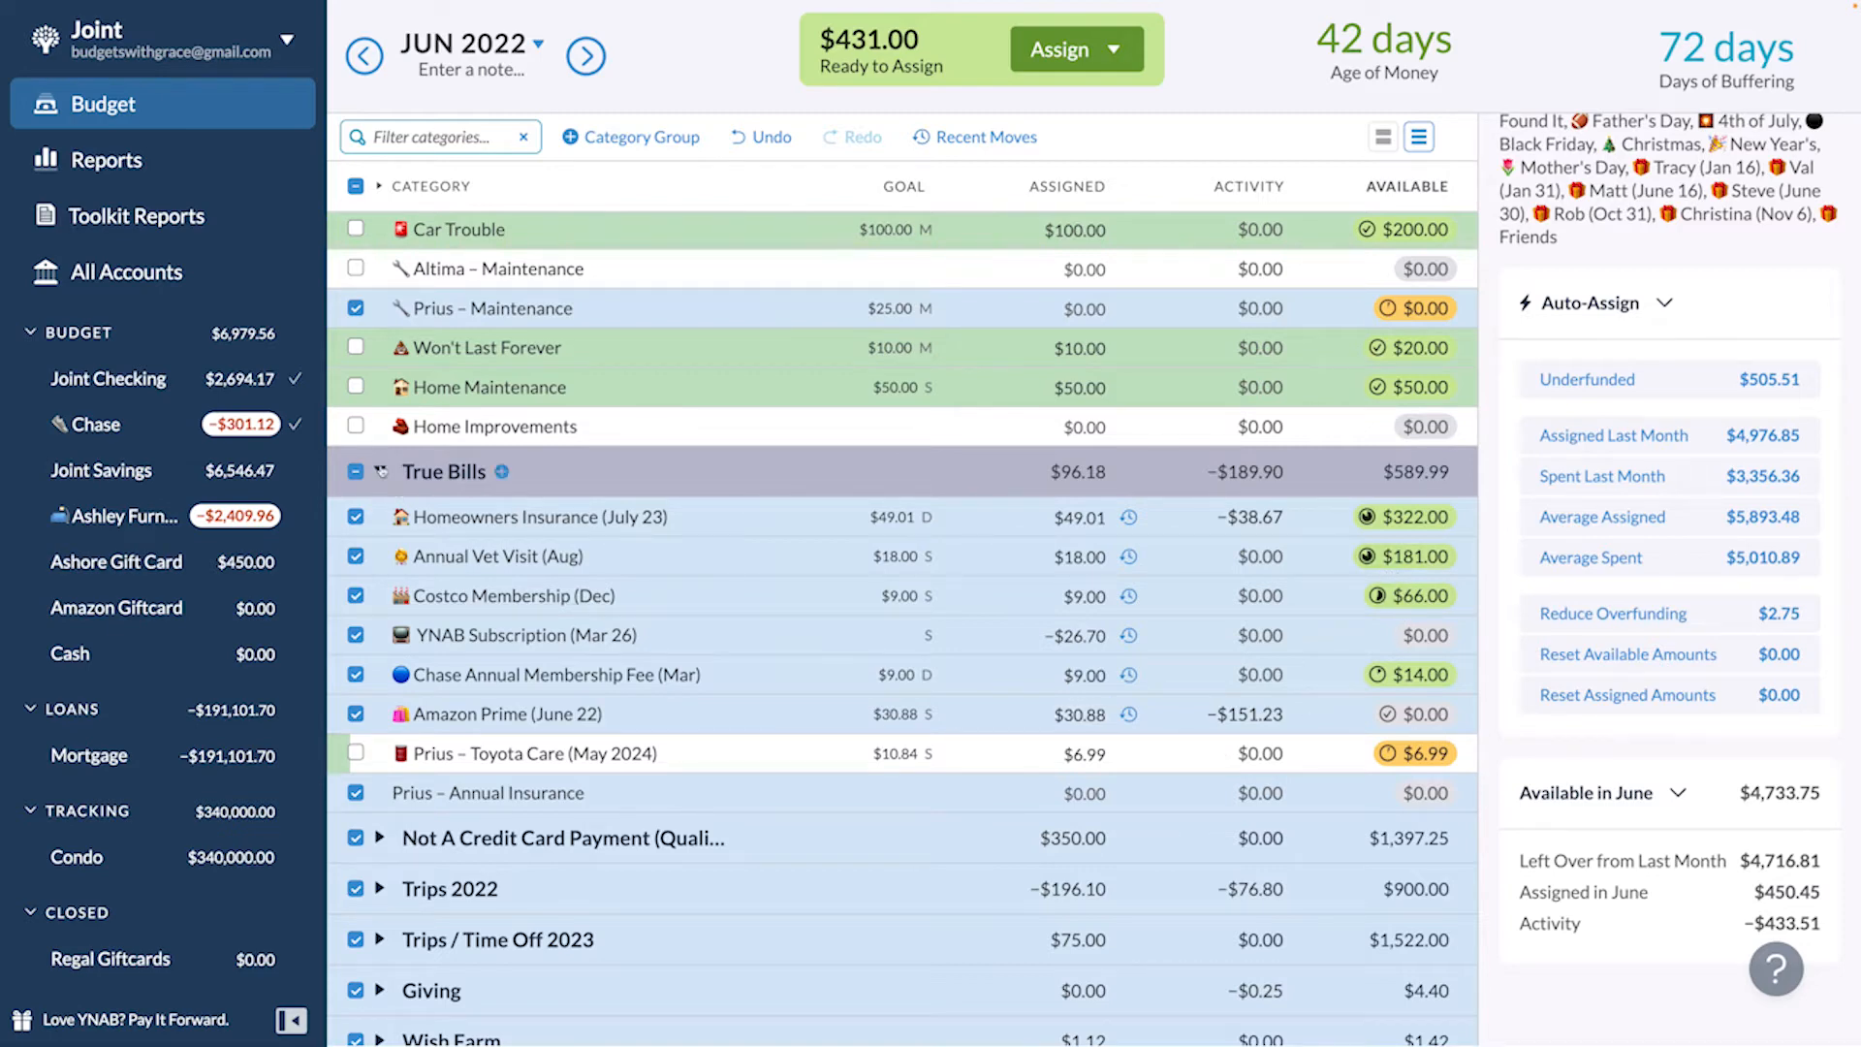
left_click(379, 471)
- Exclude Nintendo Switch in the Not A Credit Card Payment group from the selection and collapse the group
left_click(379, 613)
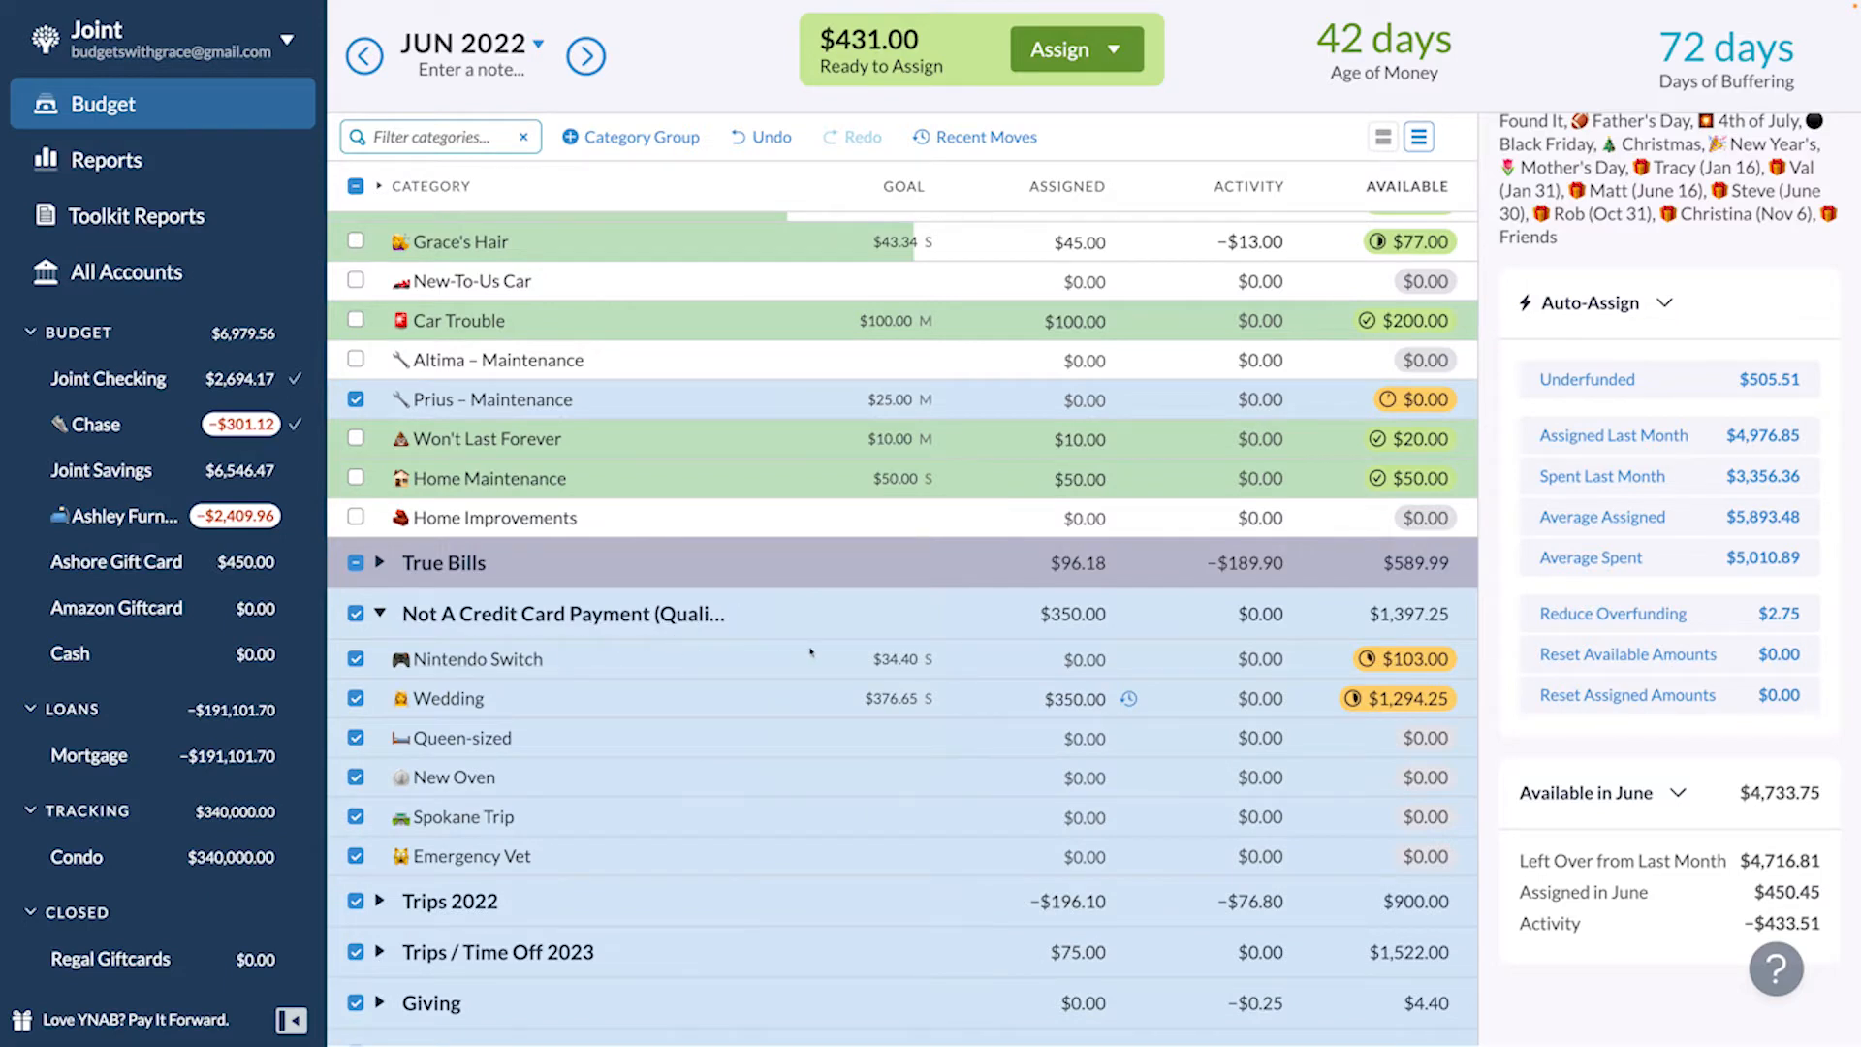
left_click(356, 659)
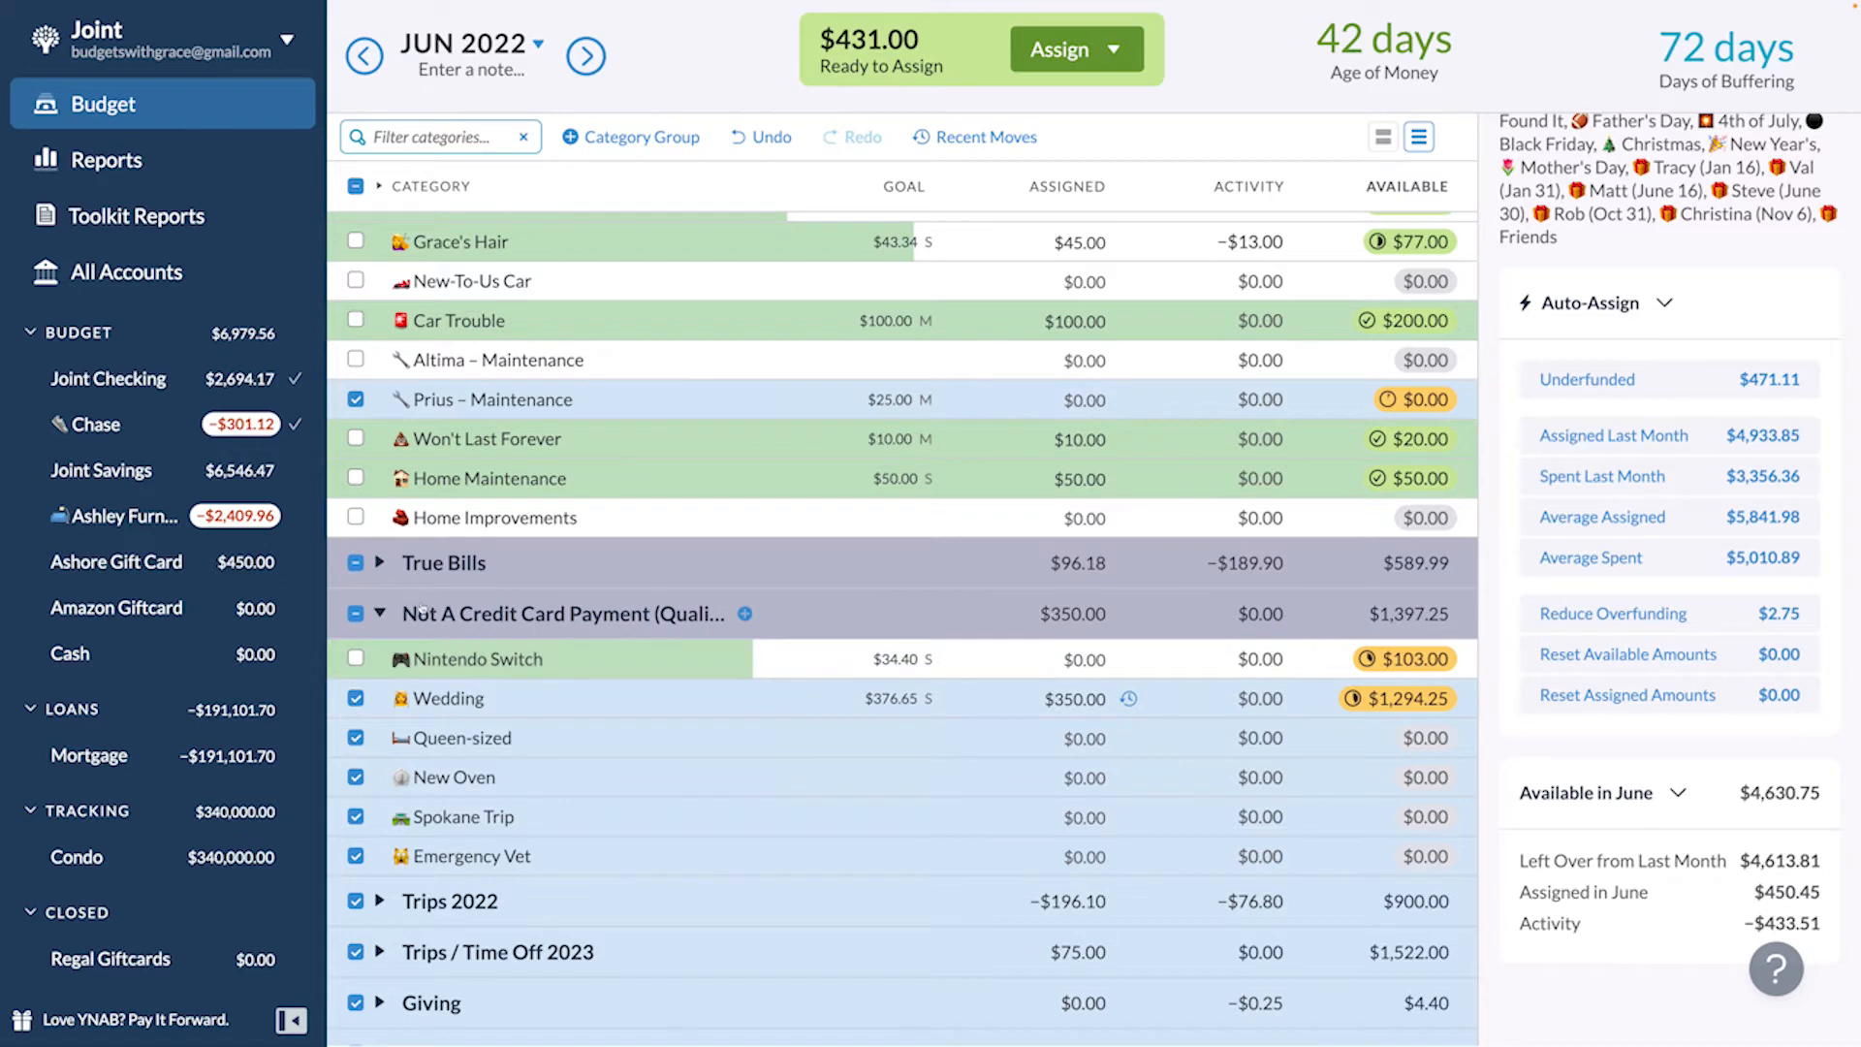
left_click(387, 617)
left_click(387, 616)
left_click(1035, 658)
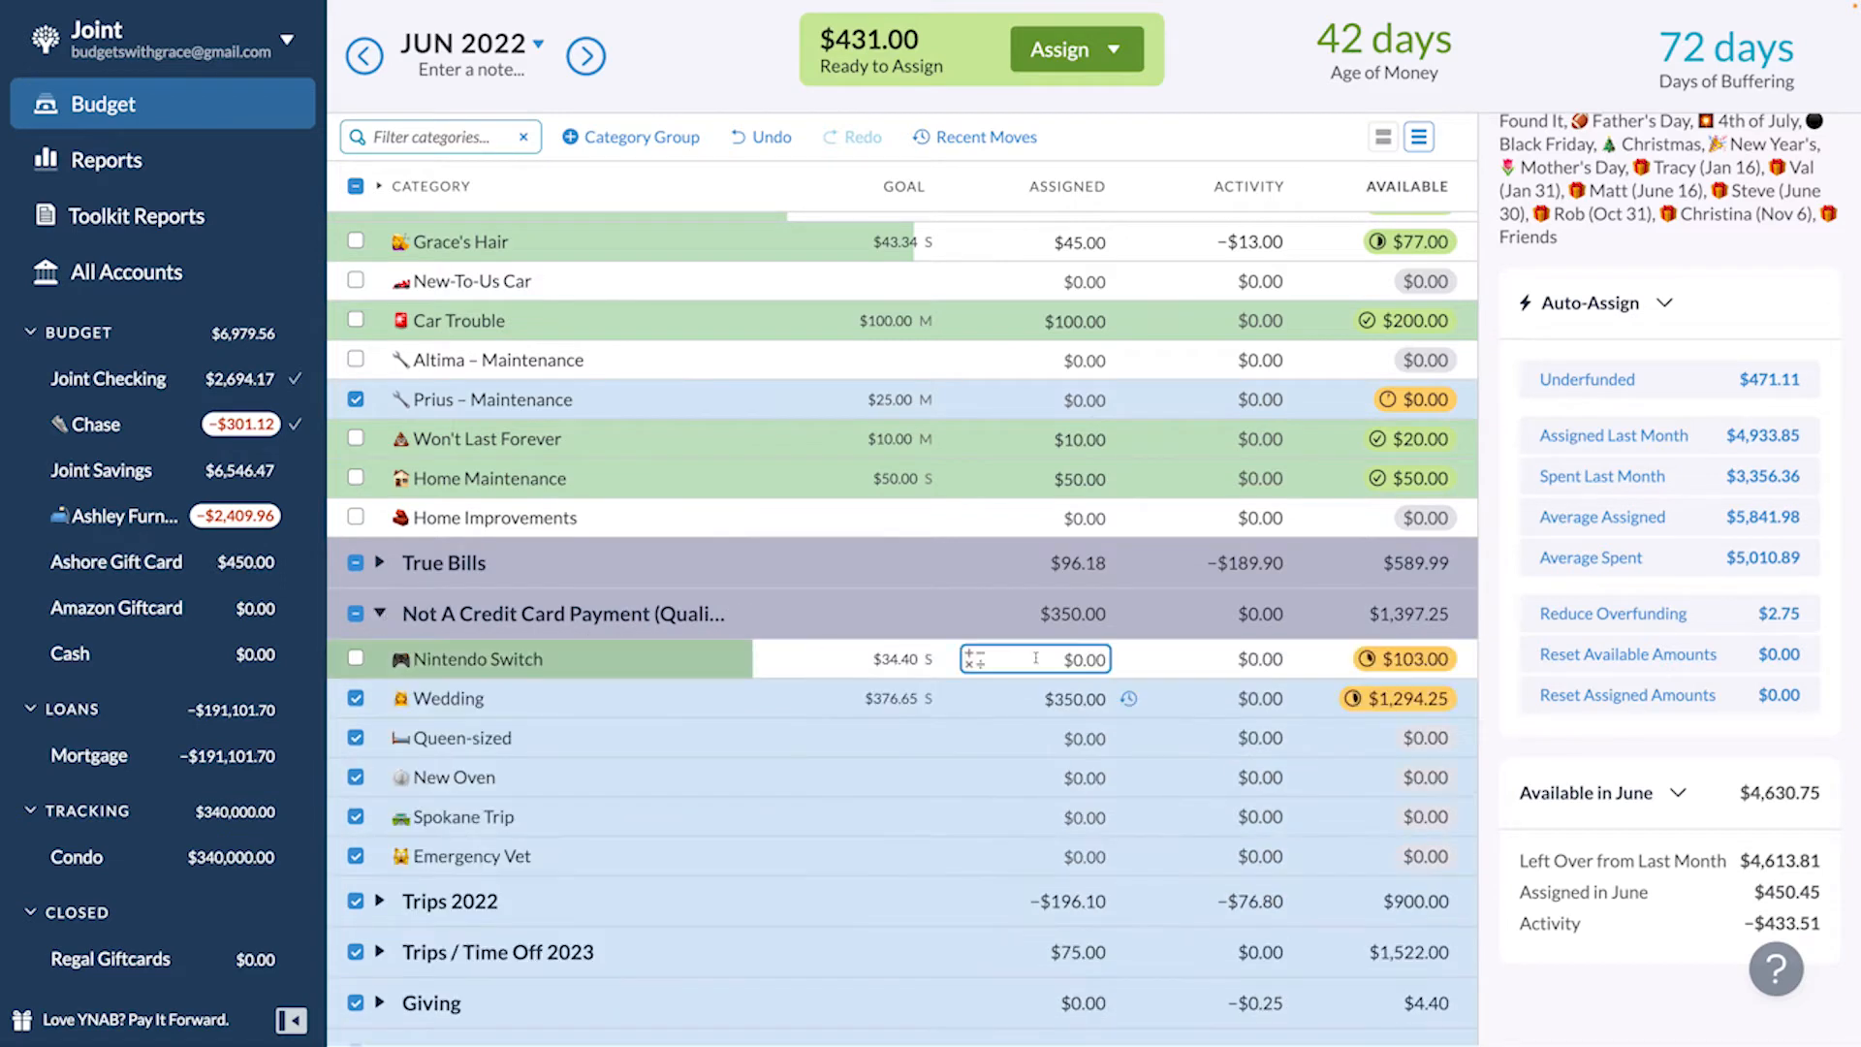
left_click(379, 614)
- Check the categories in the Trips 2022 group, exclude the whole group from the selection, and collapse it
left_click(380, 665)
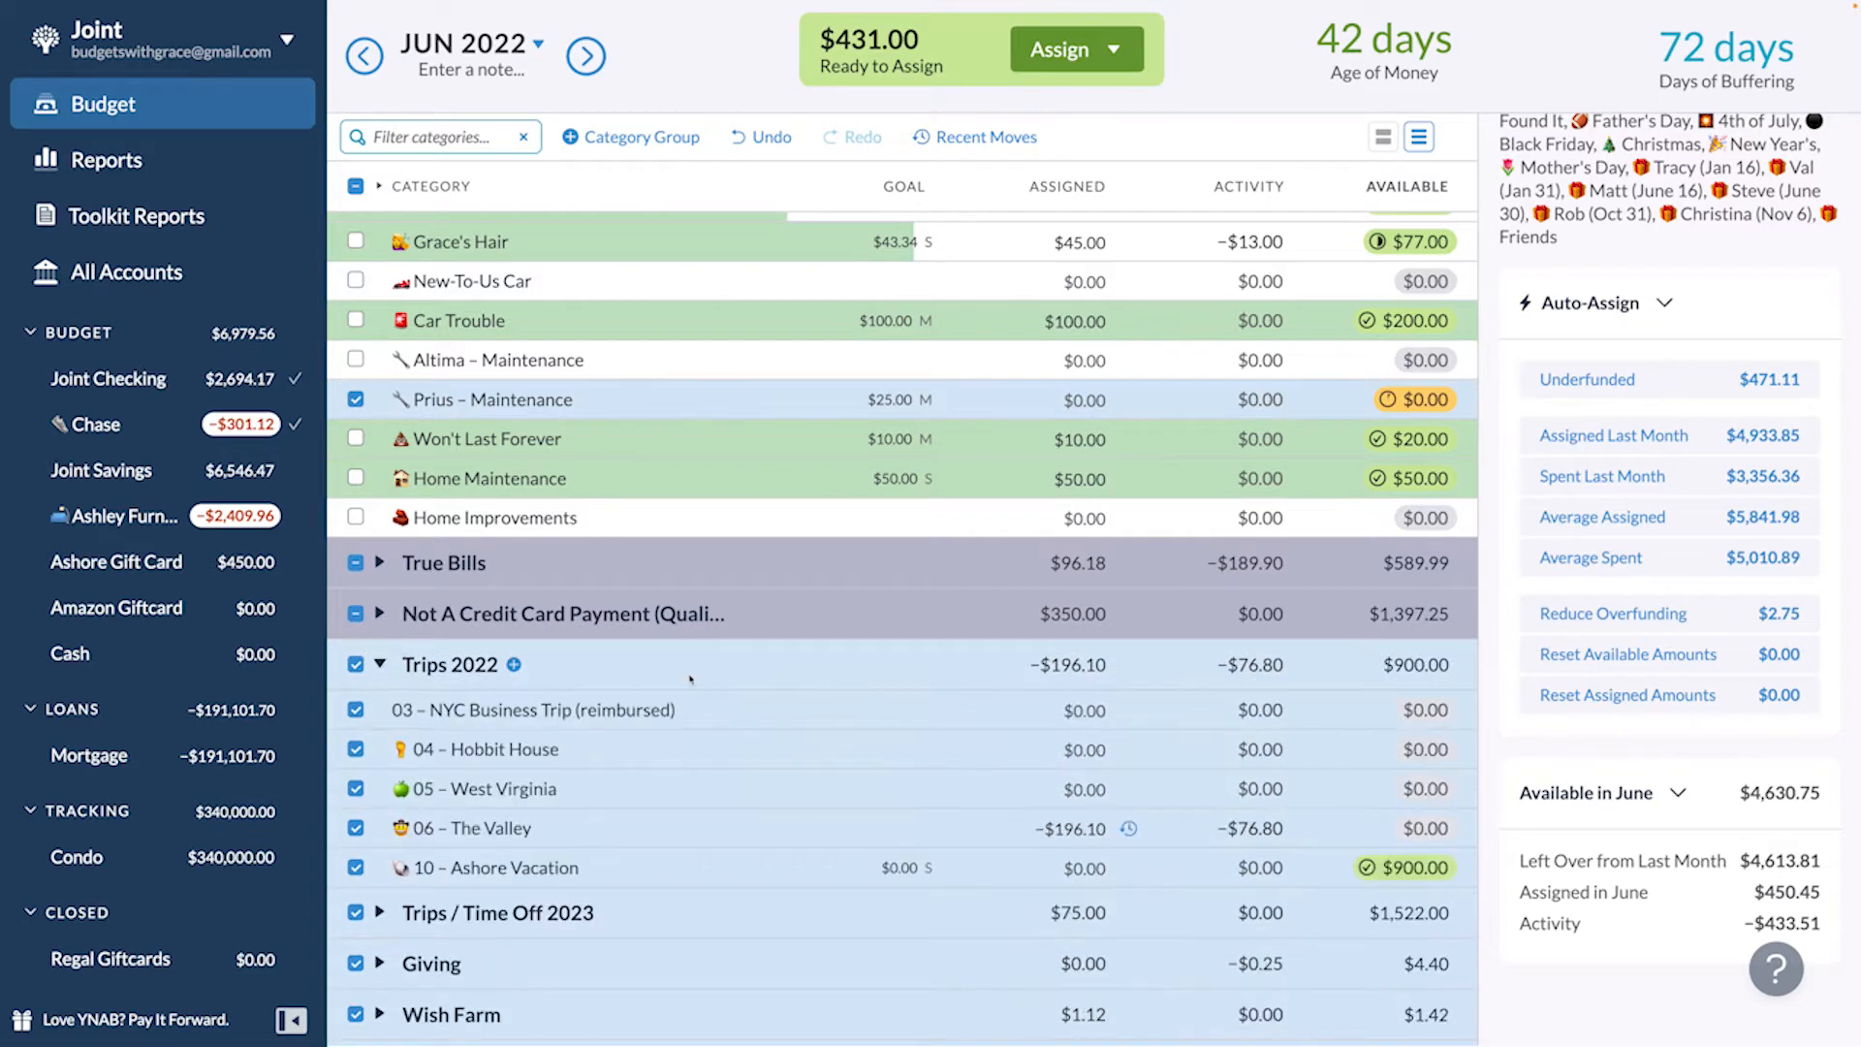
scroll(730, 700, "down", 1)
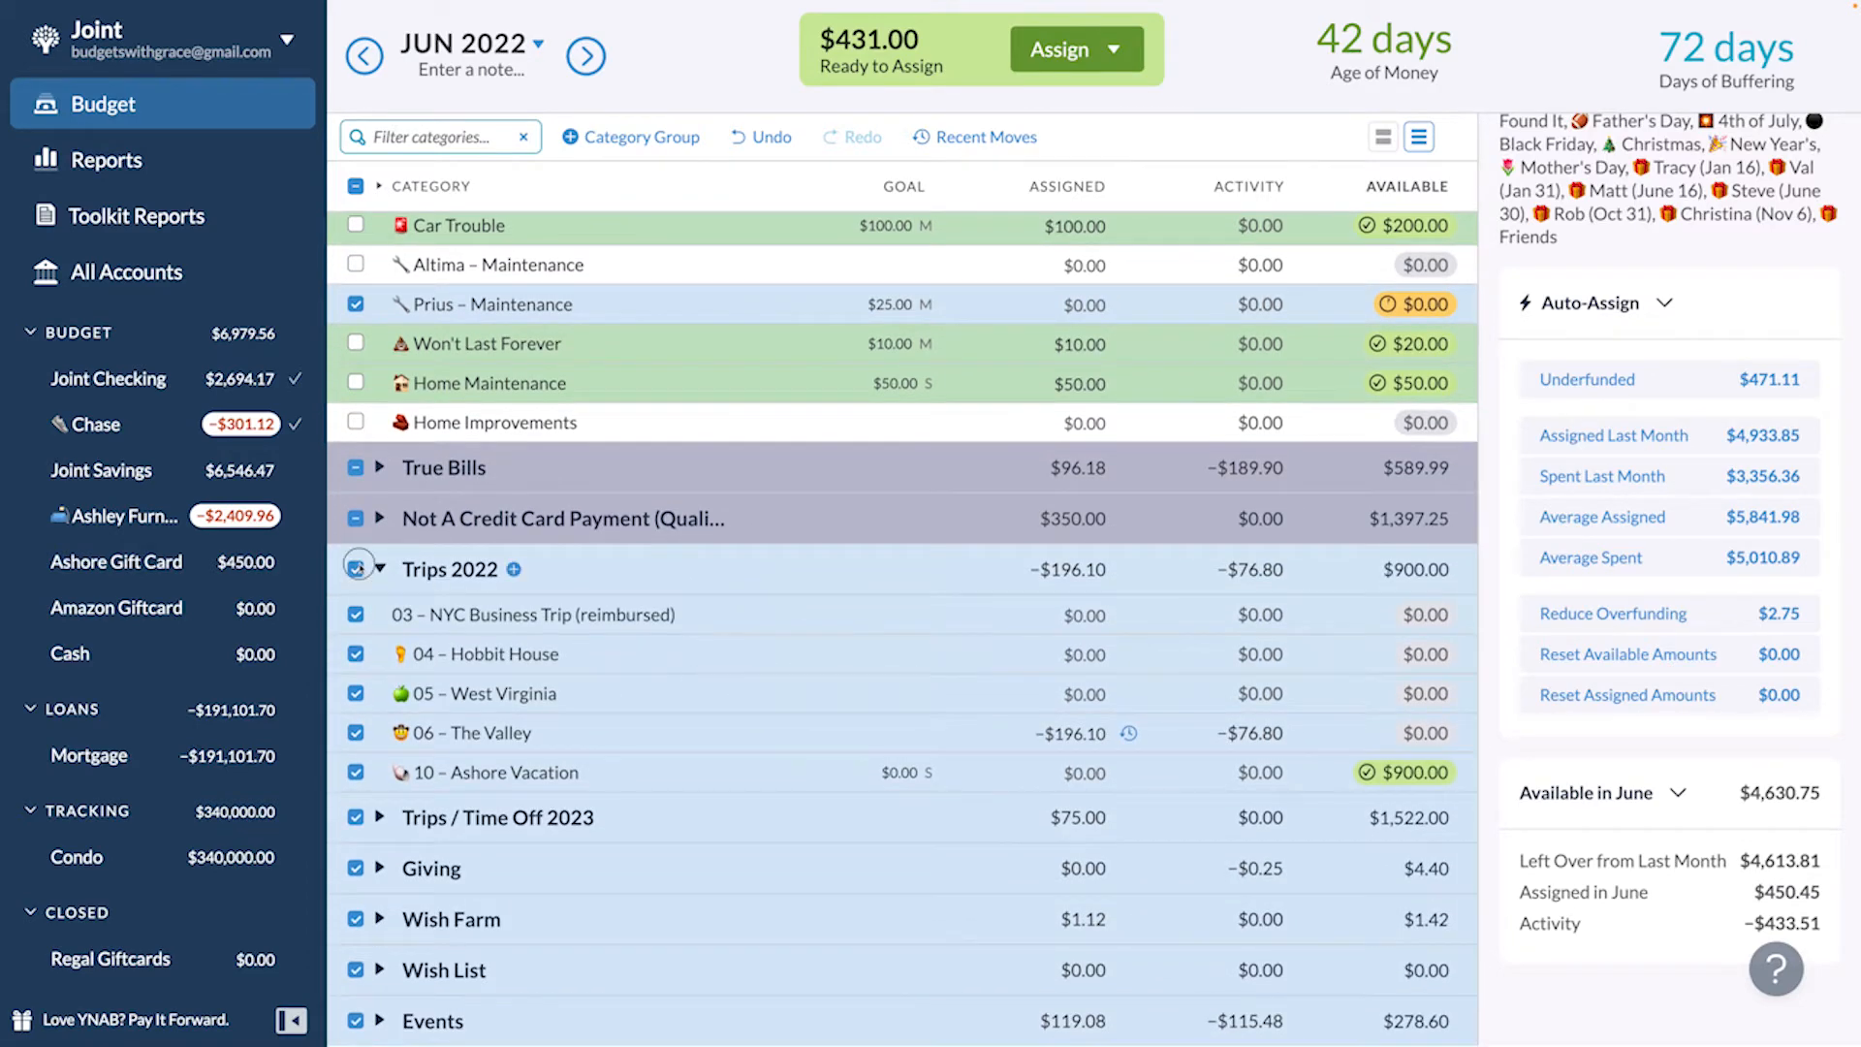
left_click(356, 569)
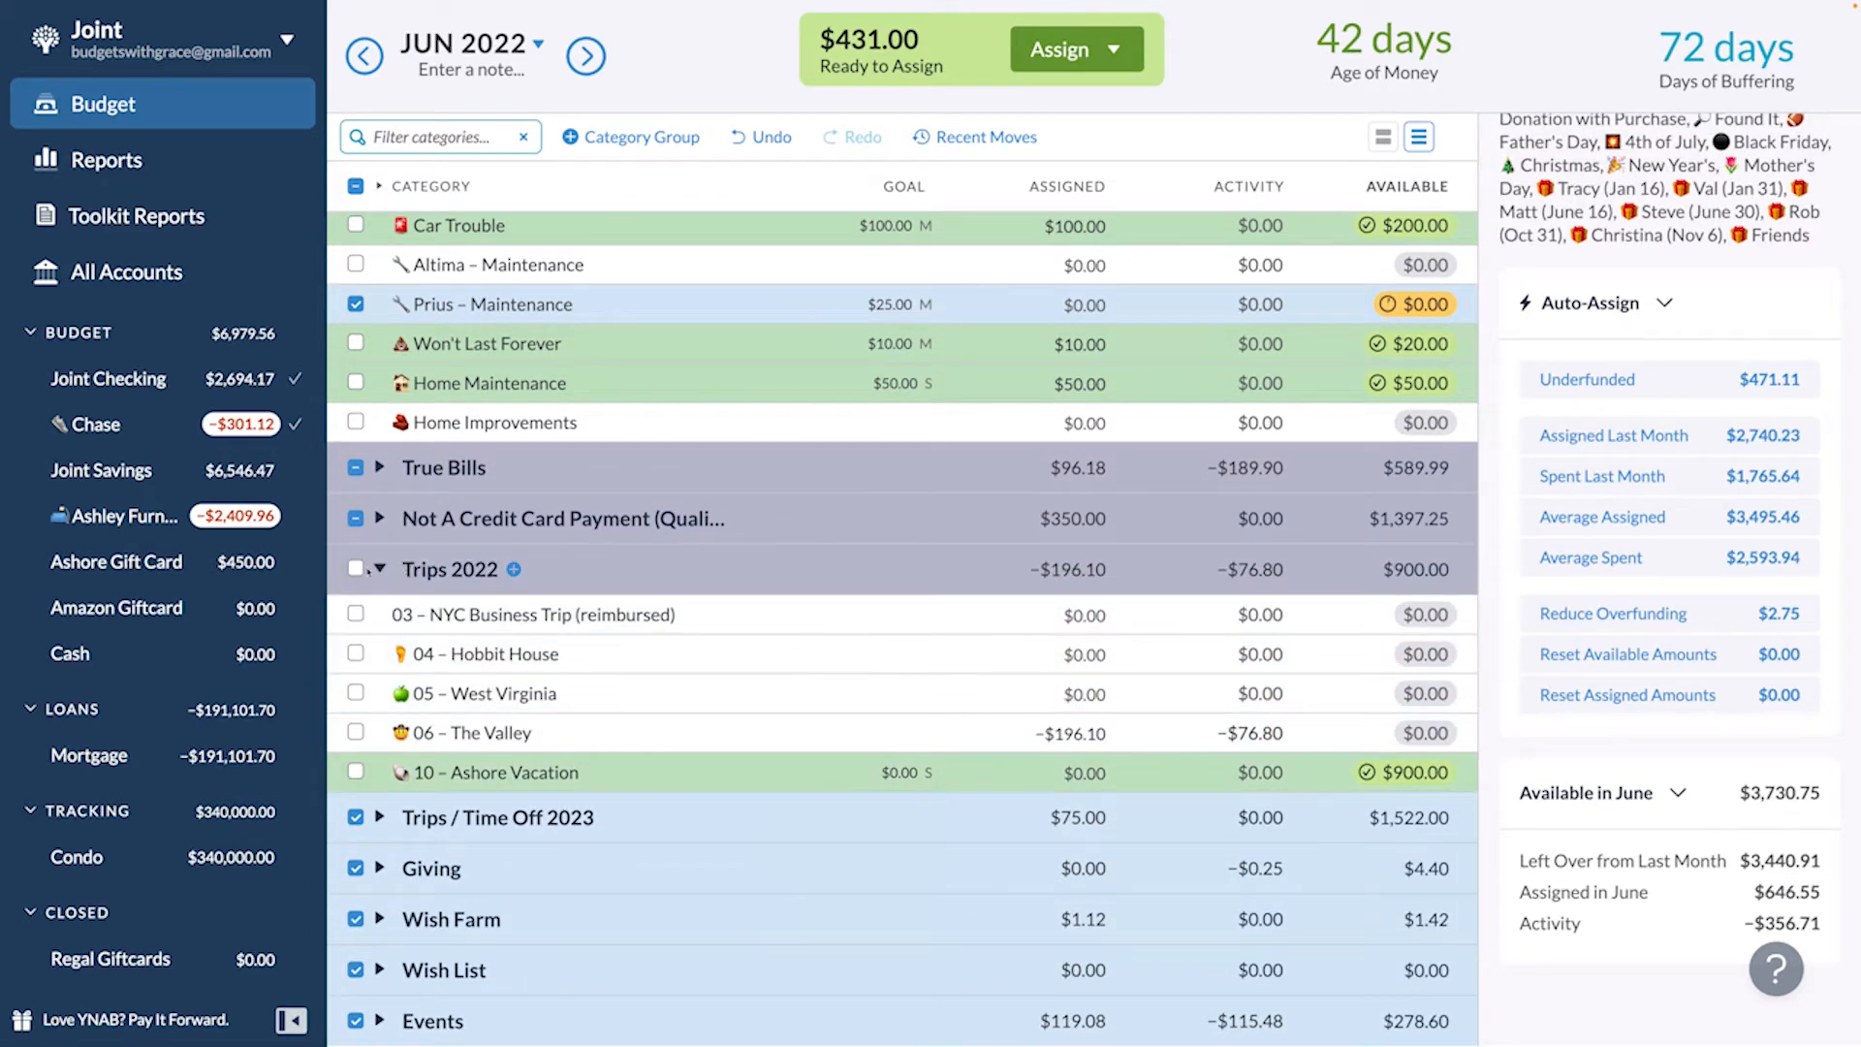
left_click(356, 569)
left_click(356, 569)
left_click(384, 569)
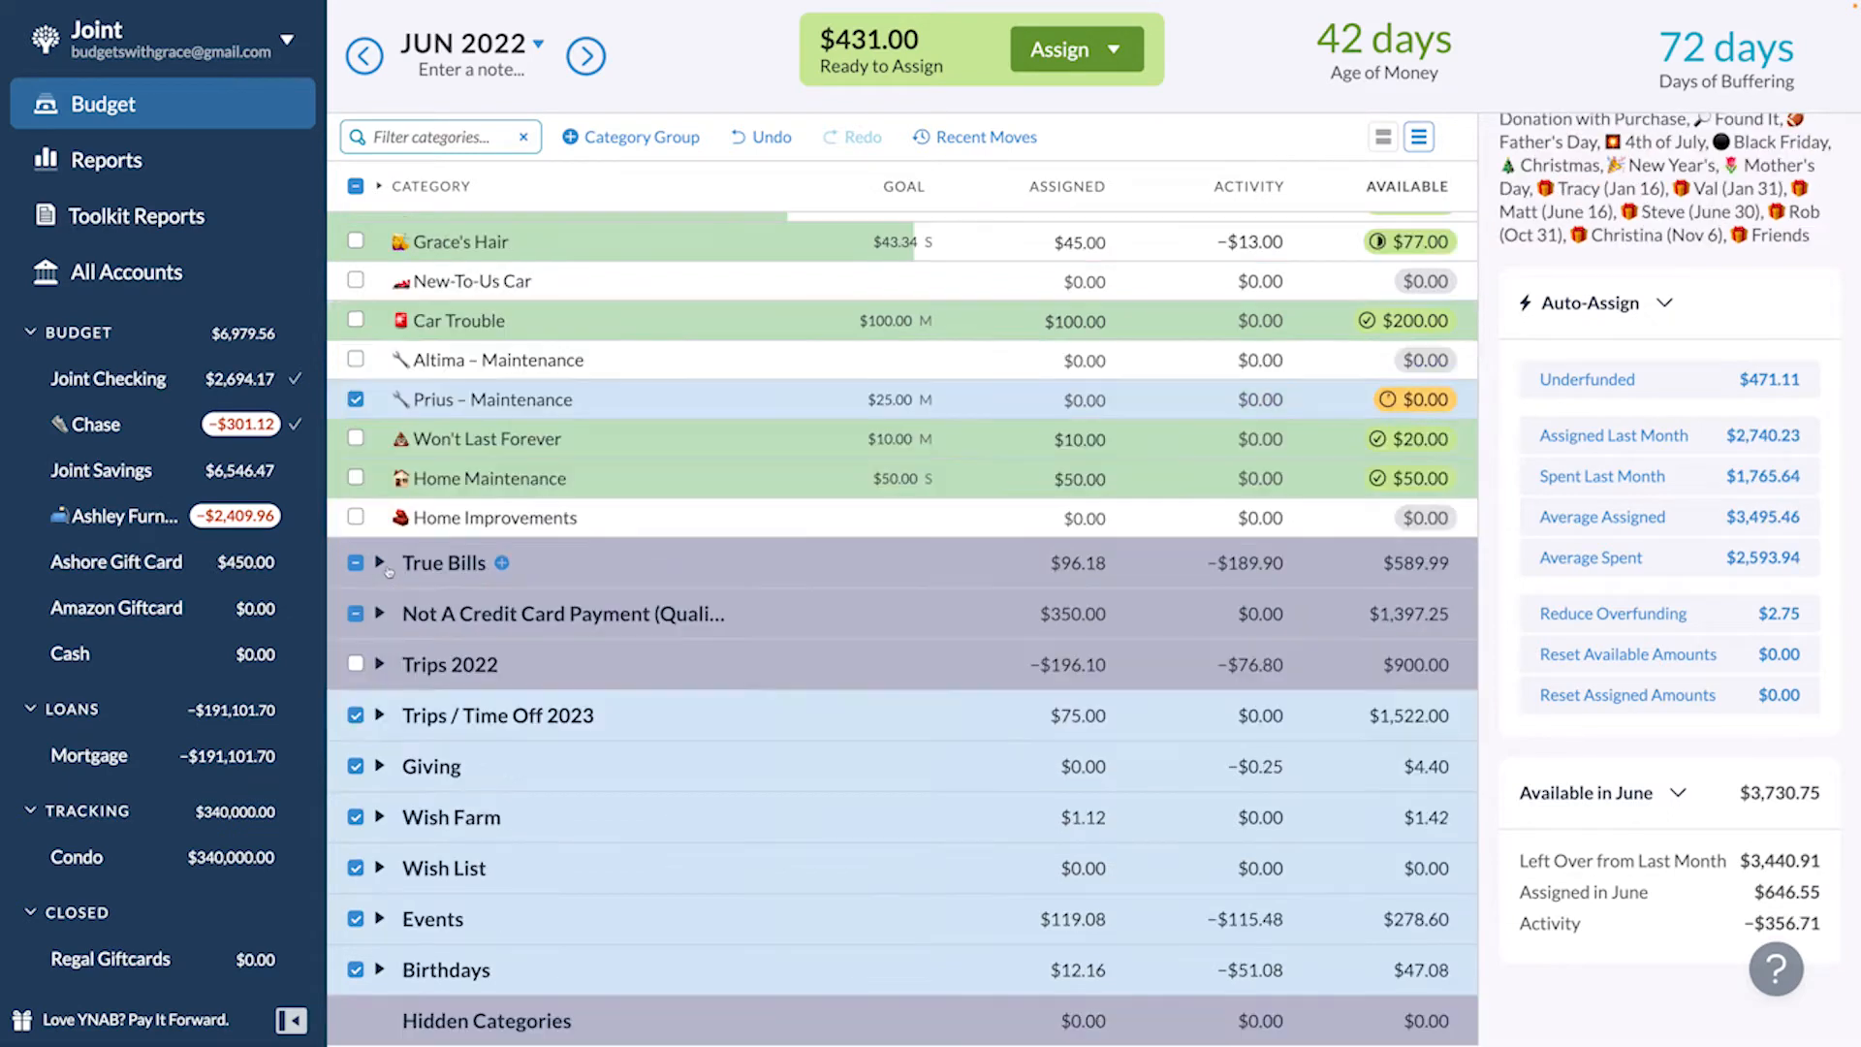
- Review the Trips / Time Off 2023 categories, keep the whole group selected, and collapse it
left_click(379, 714)
scroll(475, 669, "down", 1)
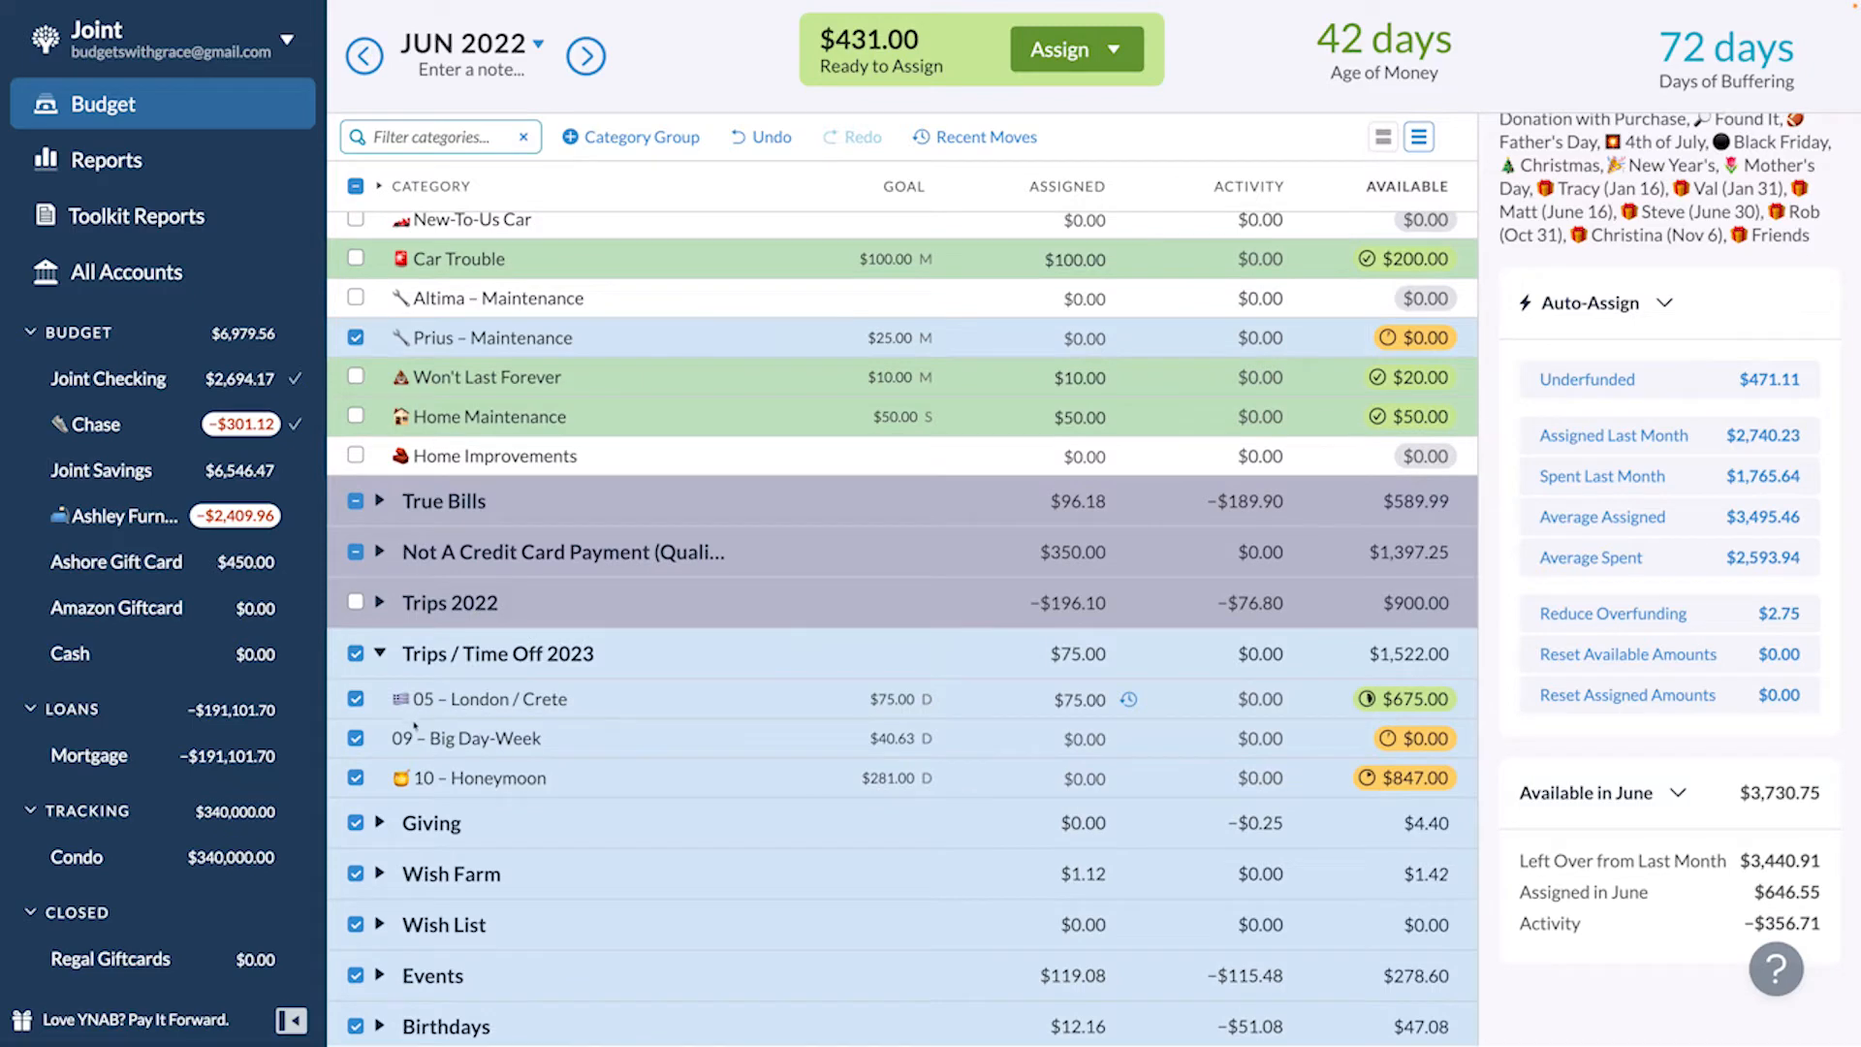
left_click(356, 653)
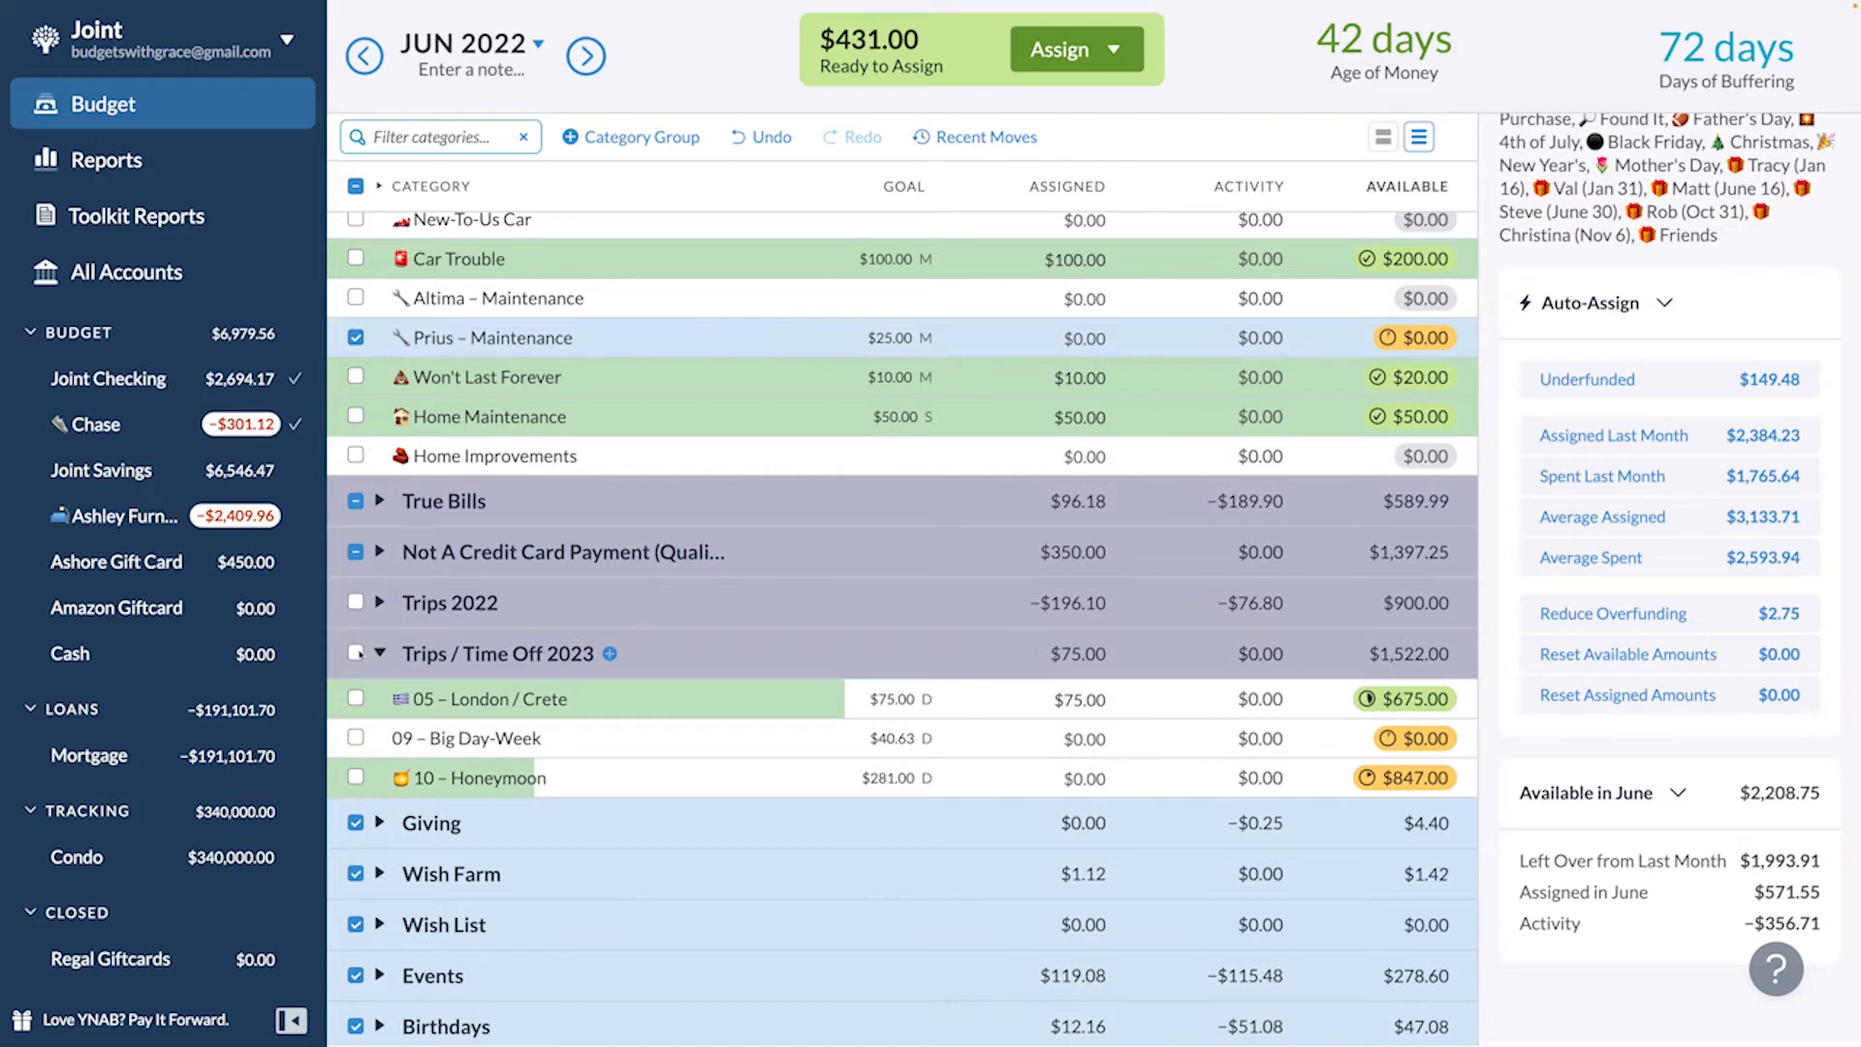
left_click(355, 654)
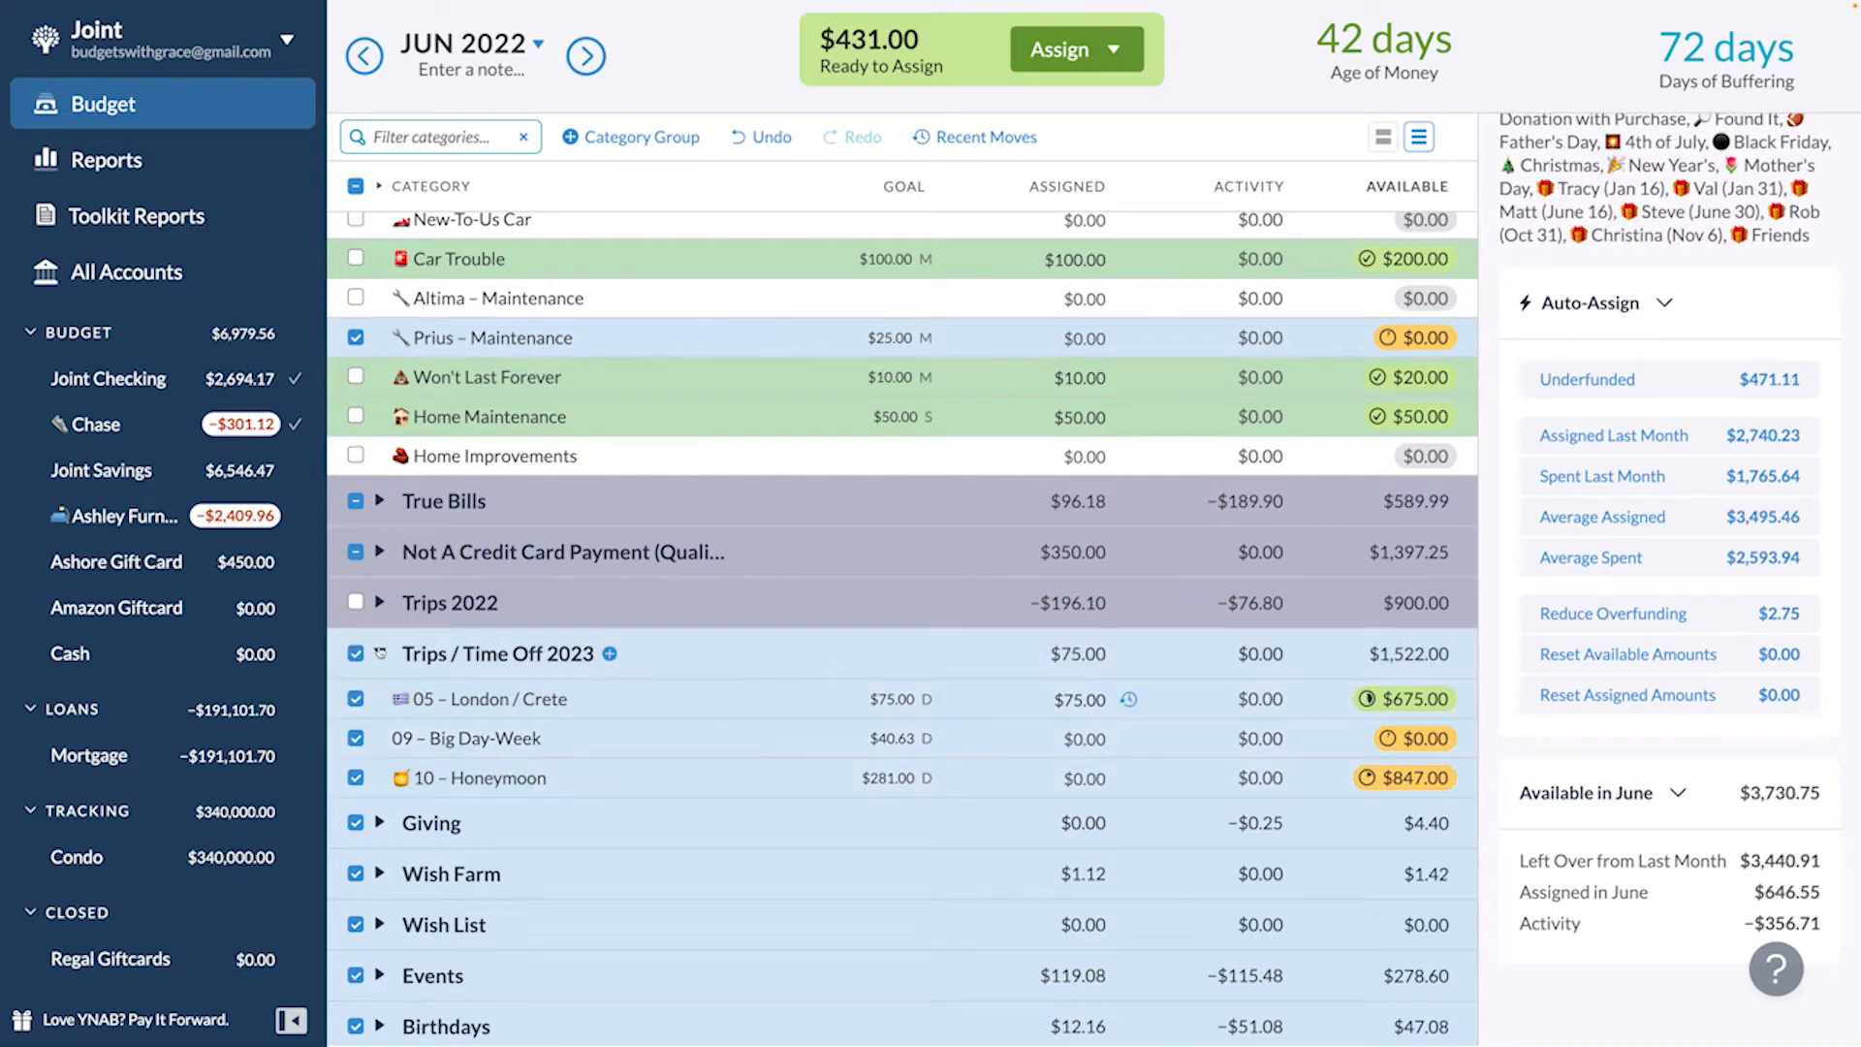
left_click(380, 654)
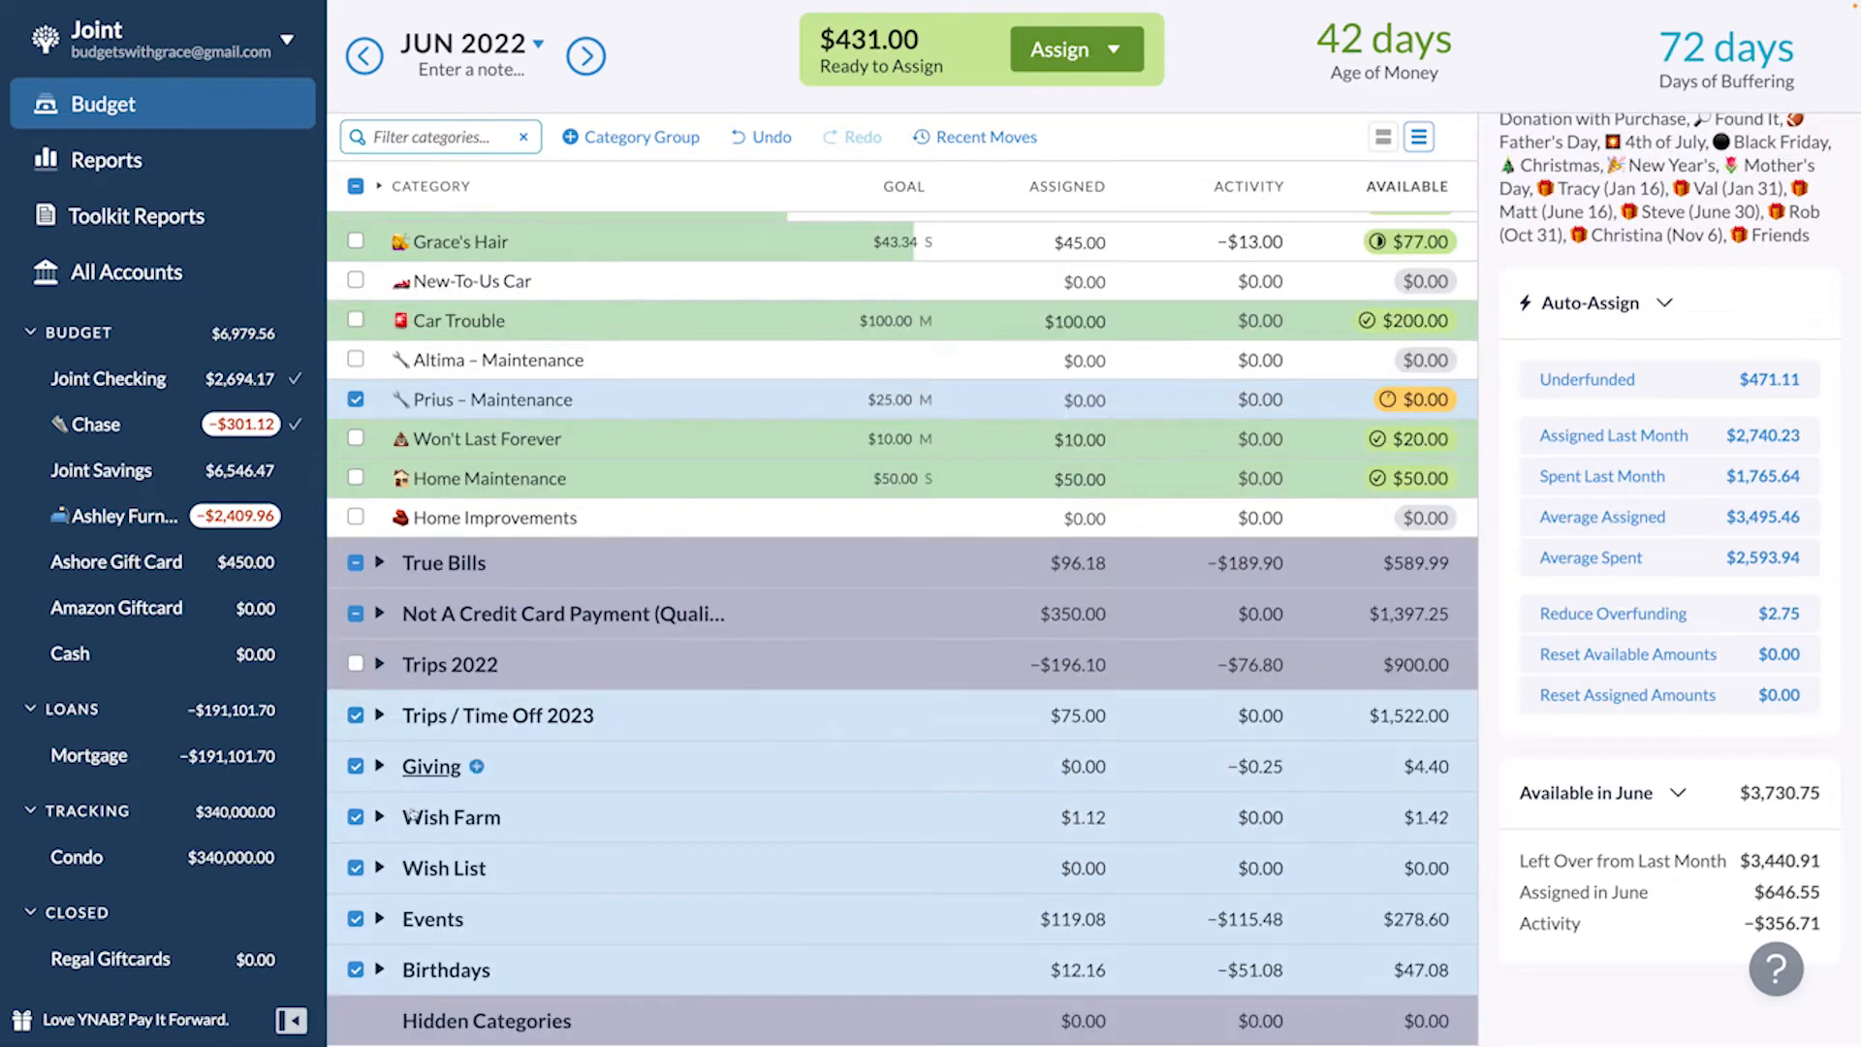
- Exclude the Giving, Wish Farm and Wish List groups from the selection
left_click(355, 766)
left_click(357, 820)
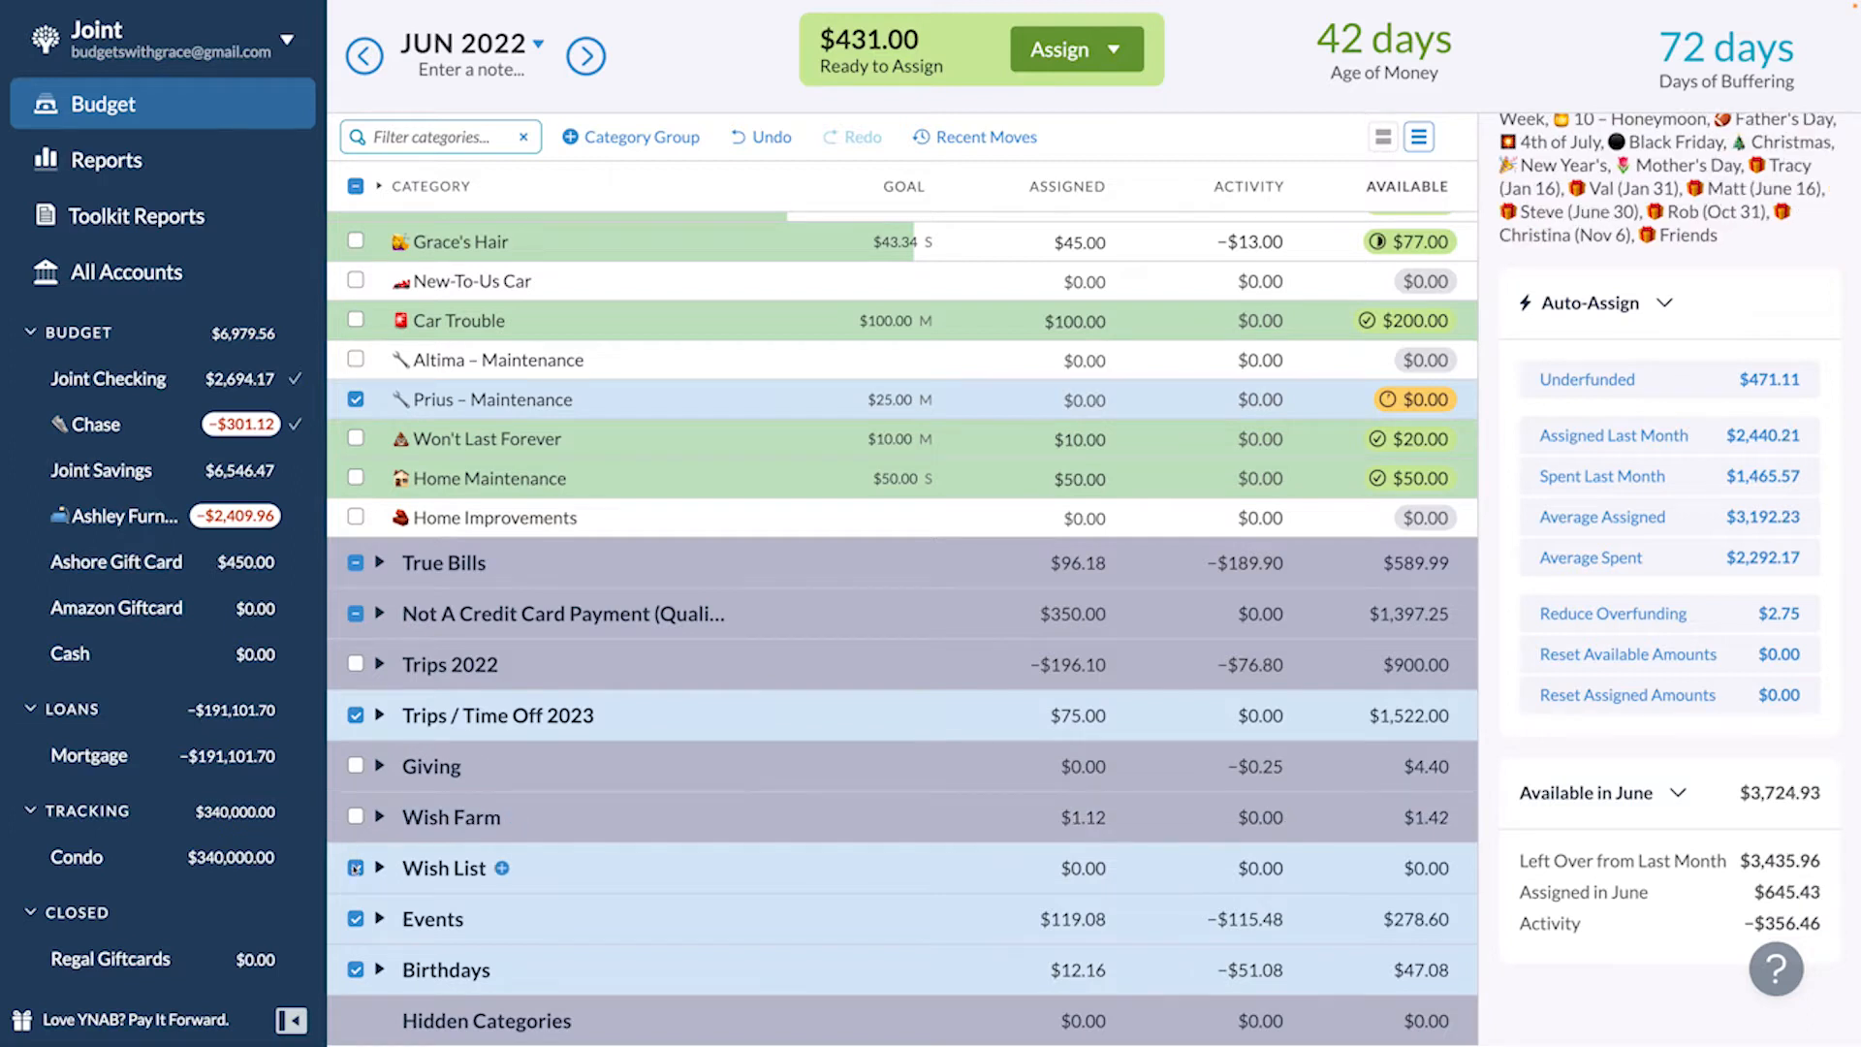
left_click(357, 867)
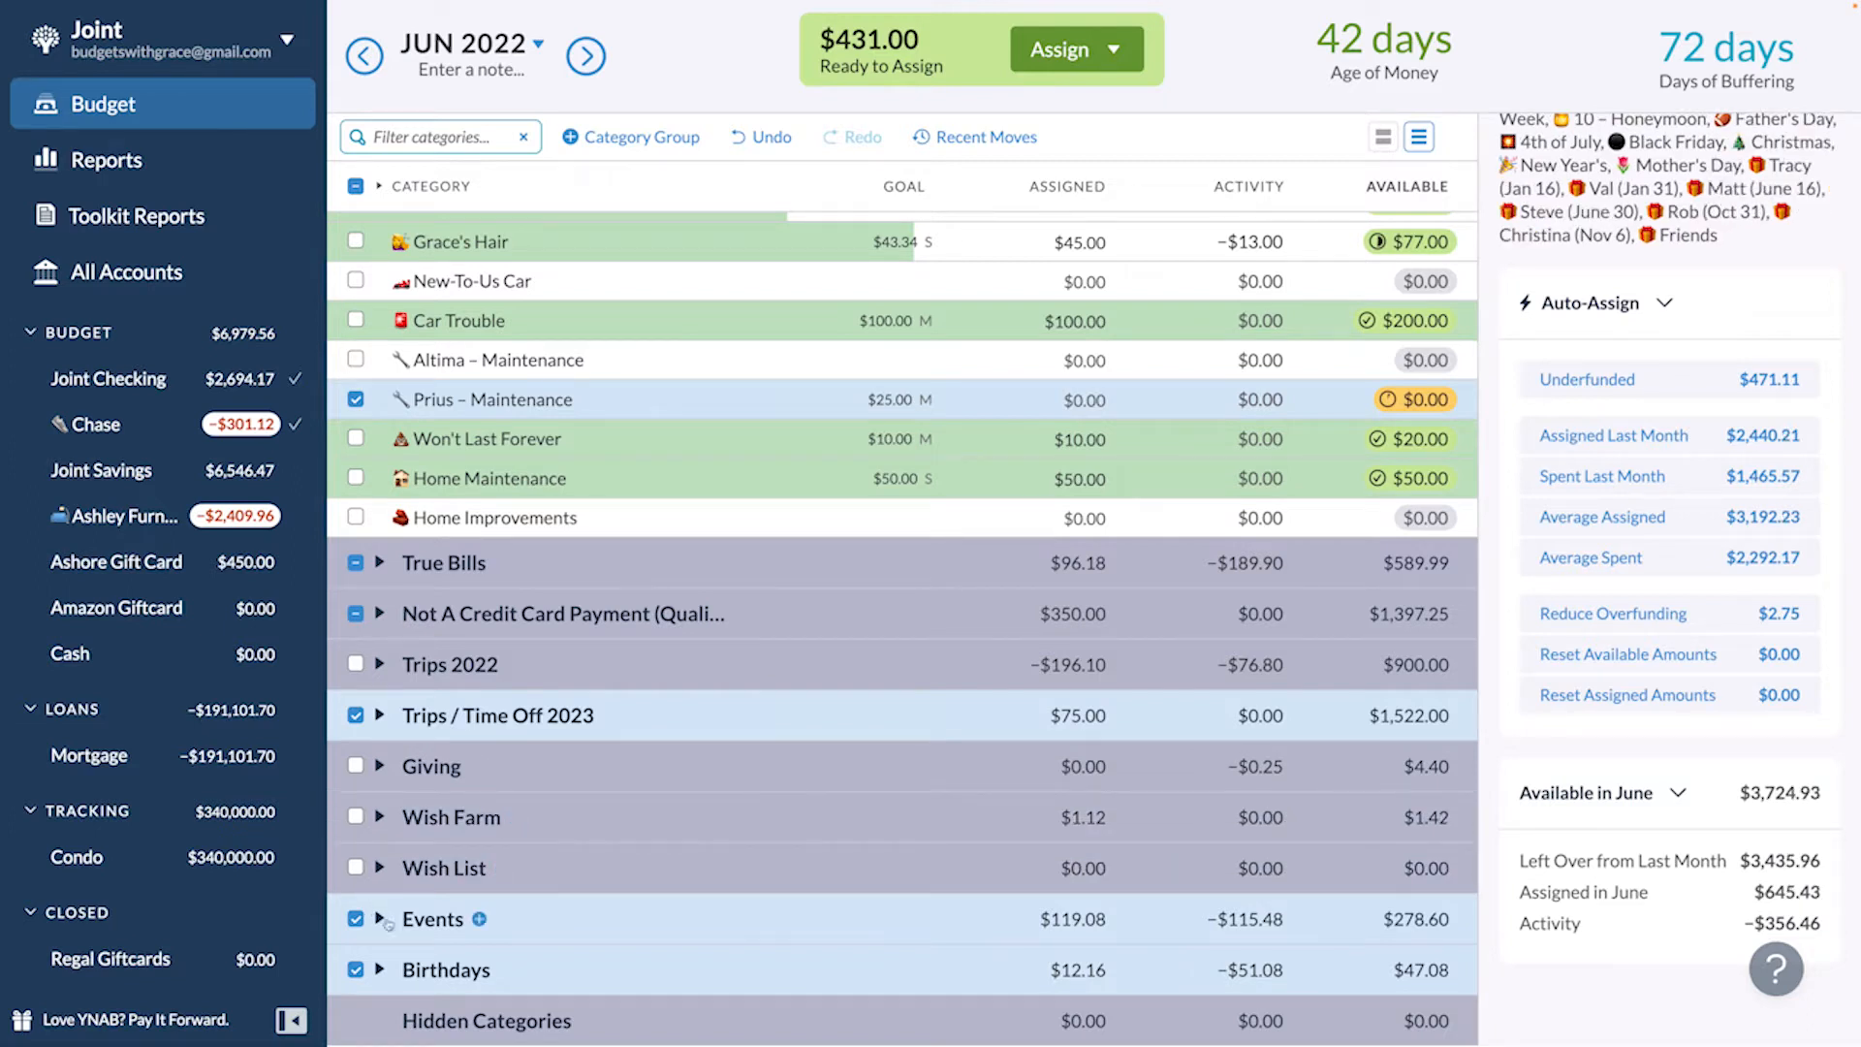
- Expand the Events and Birthdays groups and exclude all Events categories from the selection
left_click(380, 970)
left_click(380, 919)
scroll(568, 899, "down", 3)
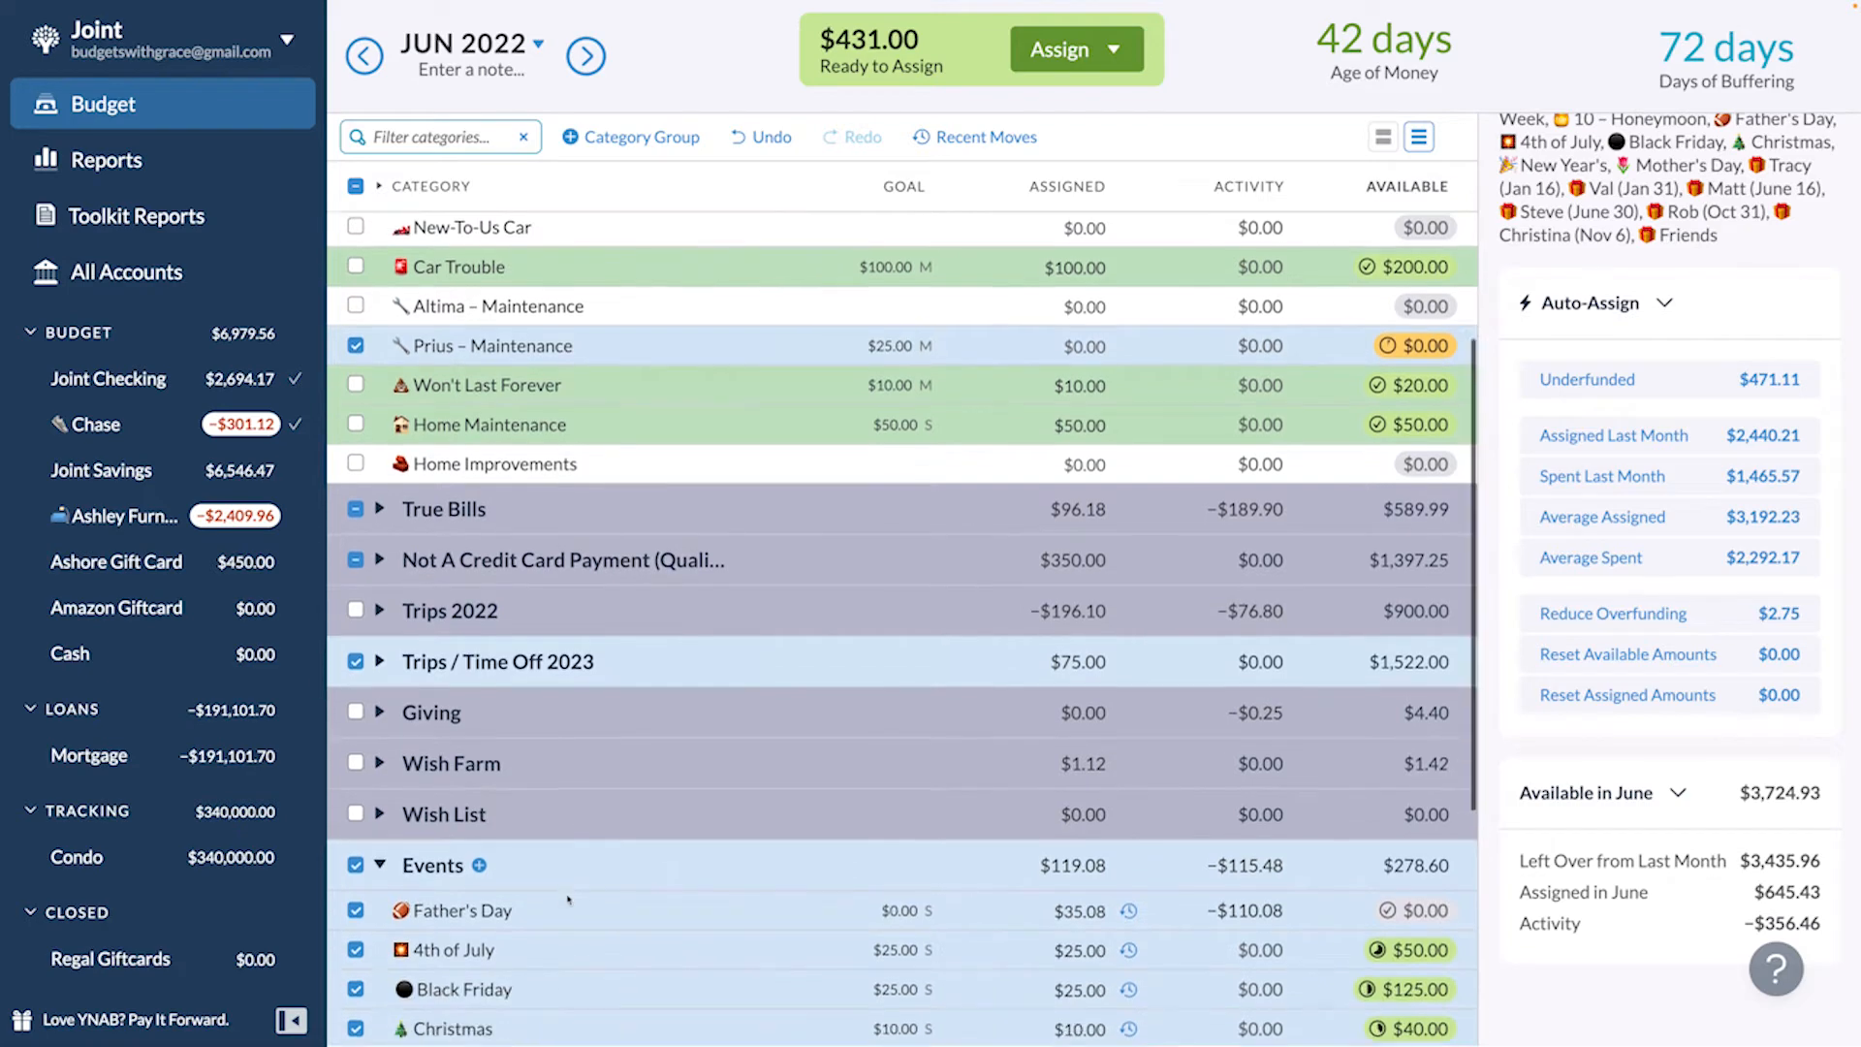
scroll(568, 899, "down", 2)
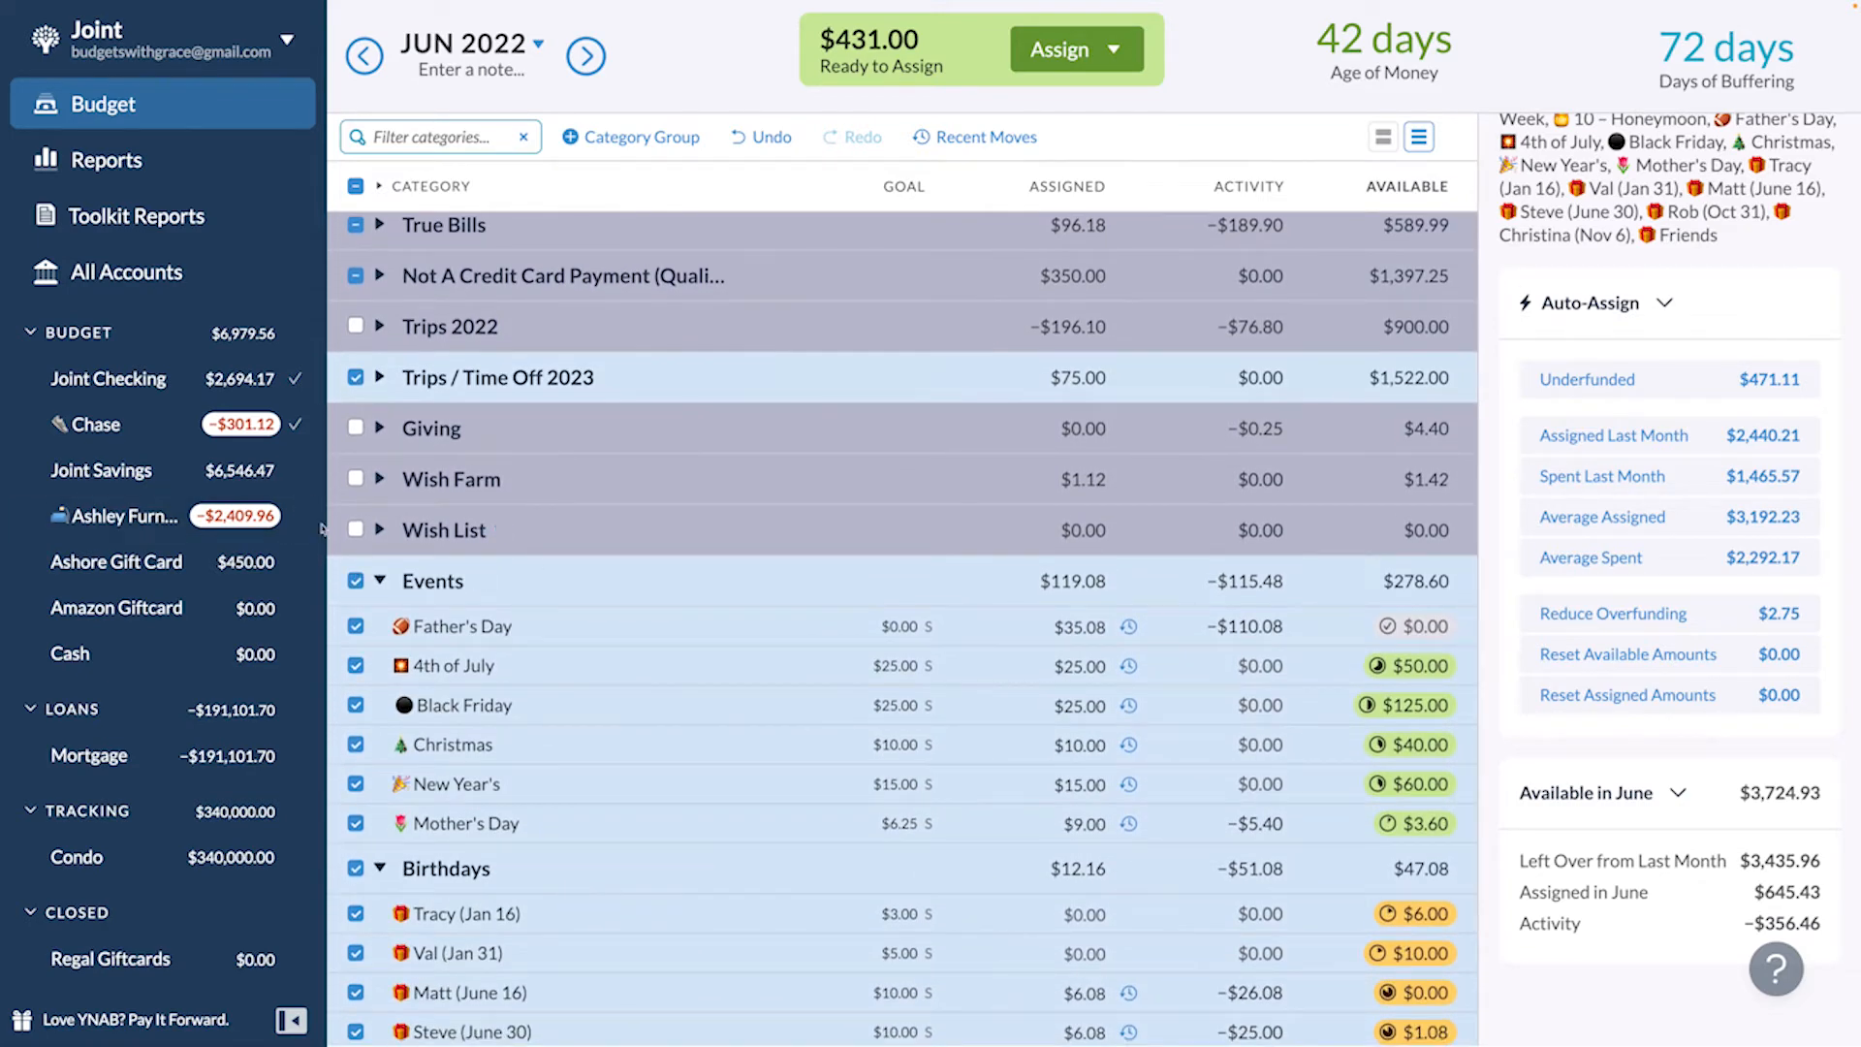
left_click(355, 579)
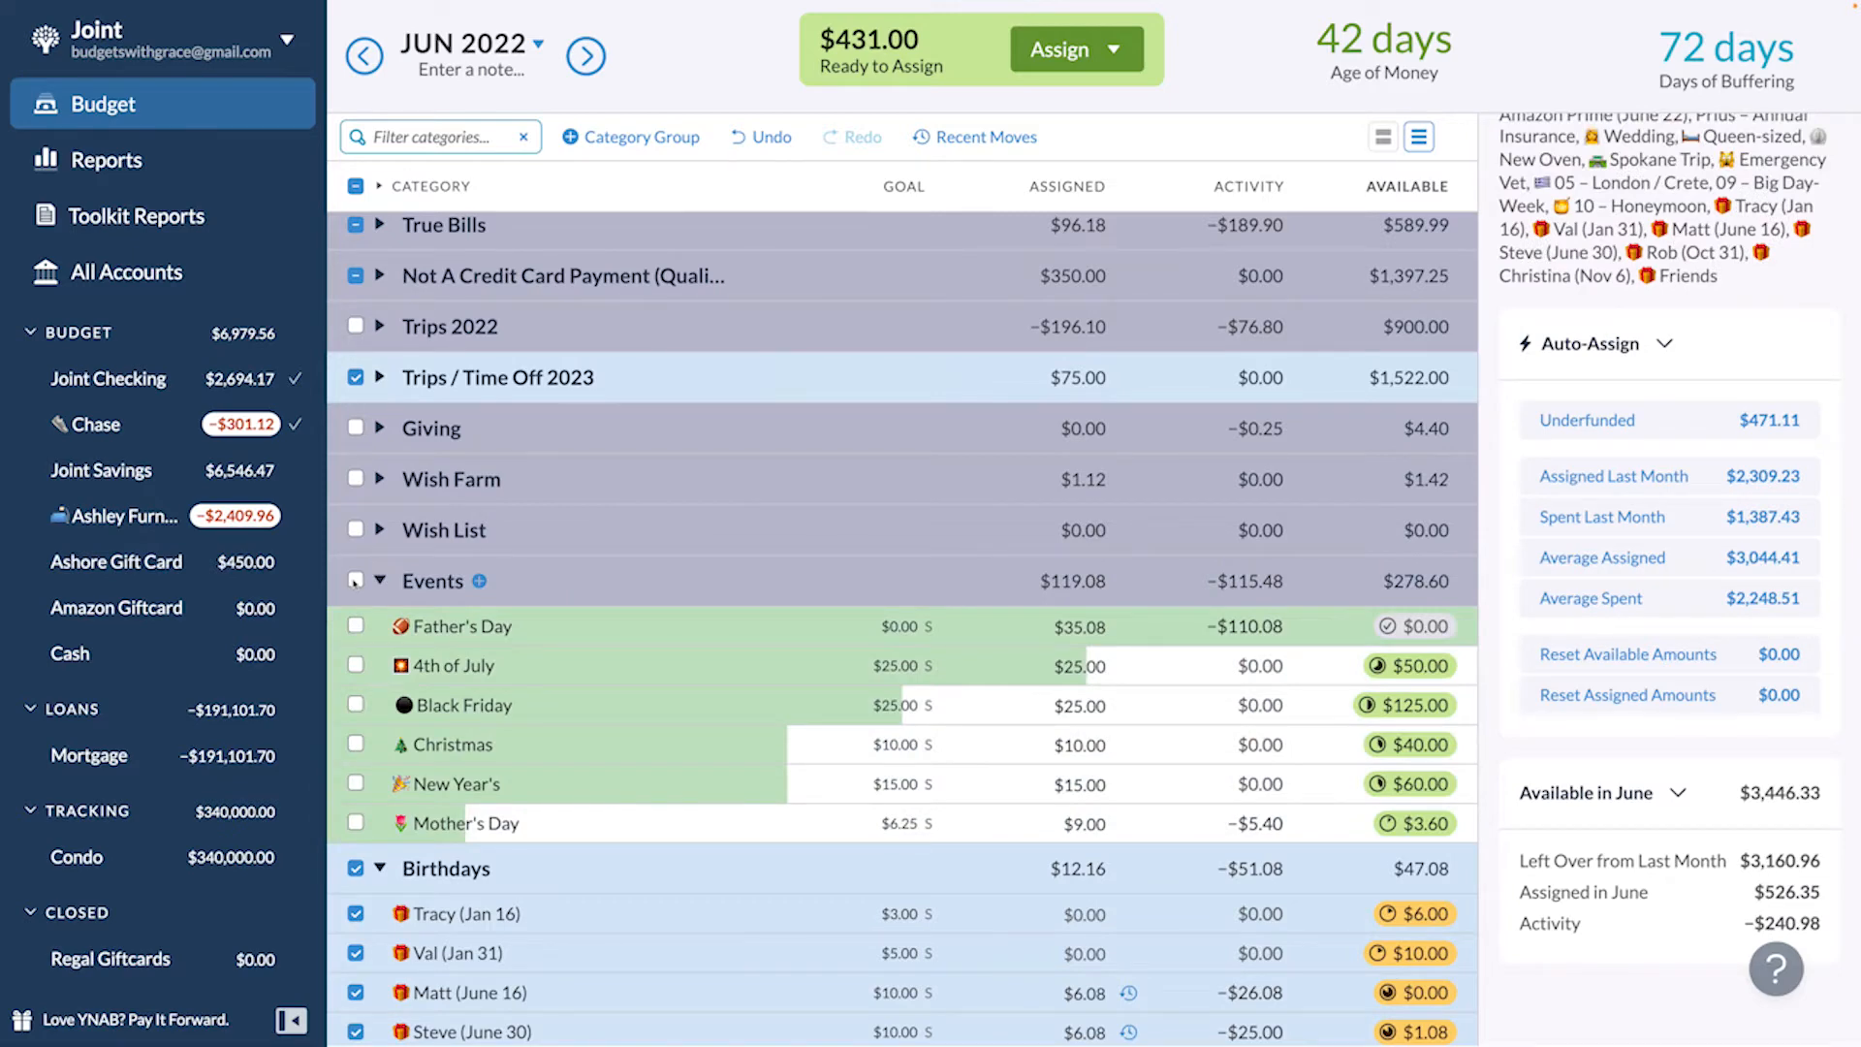
- Limit the selection in the Birthdays group to the October and November birthday categories
scroll(355, 580, "down", 2)
left_click(355, 693)
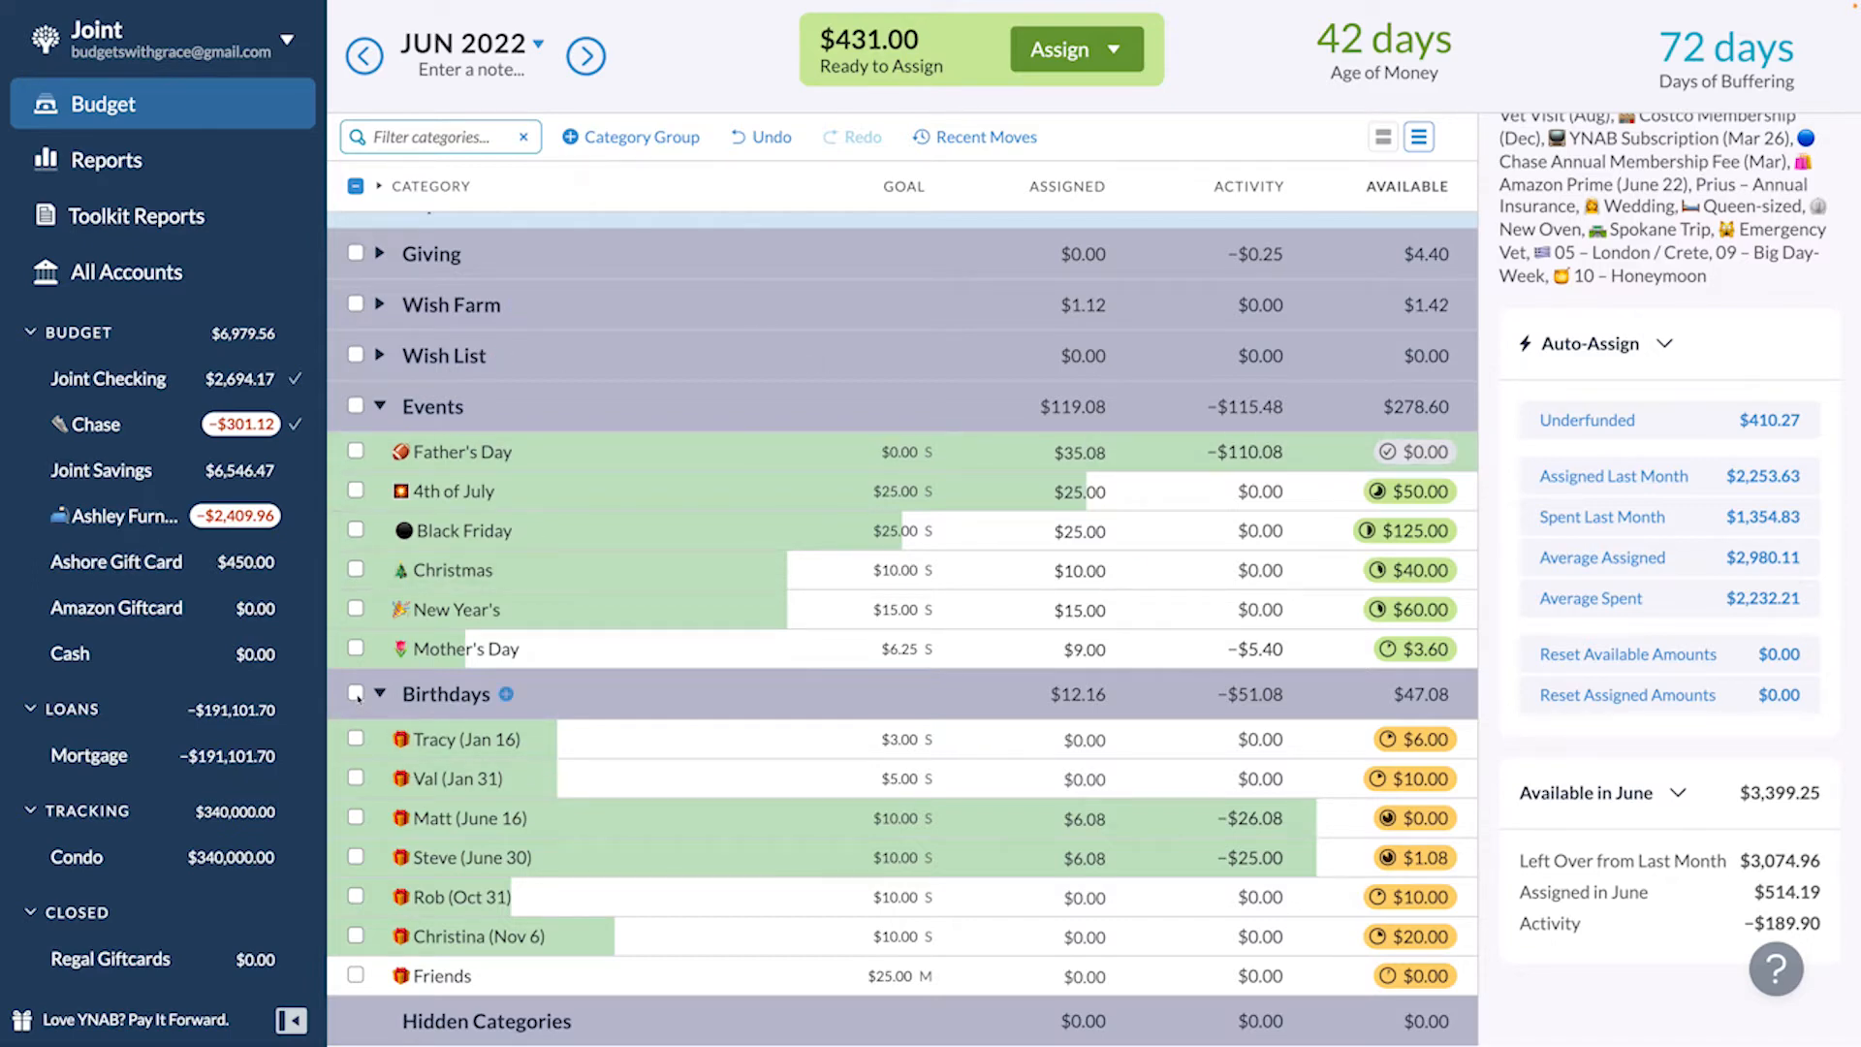
left_click(356, 857)
left_click(355, 857)
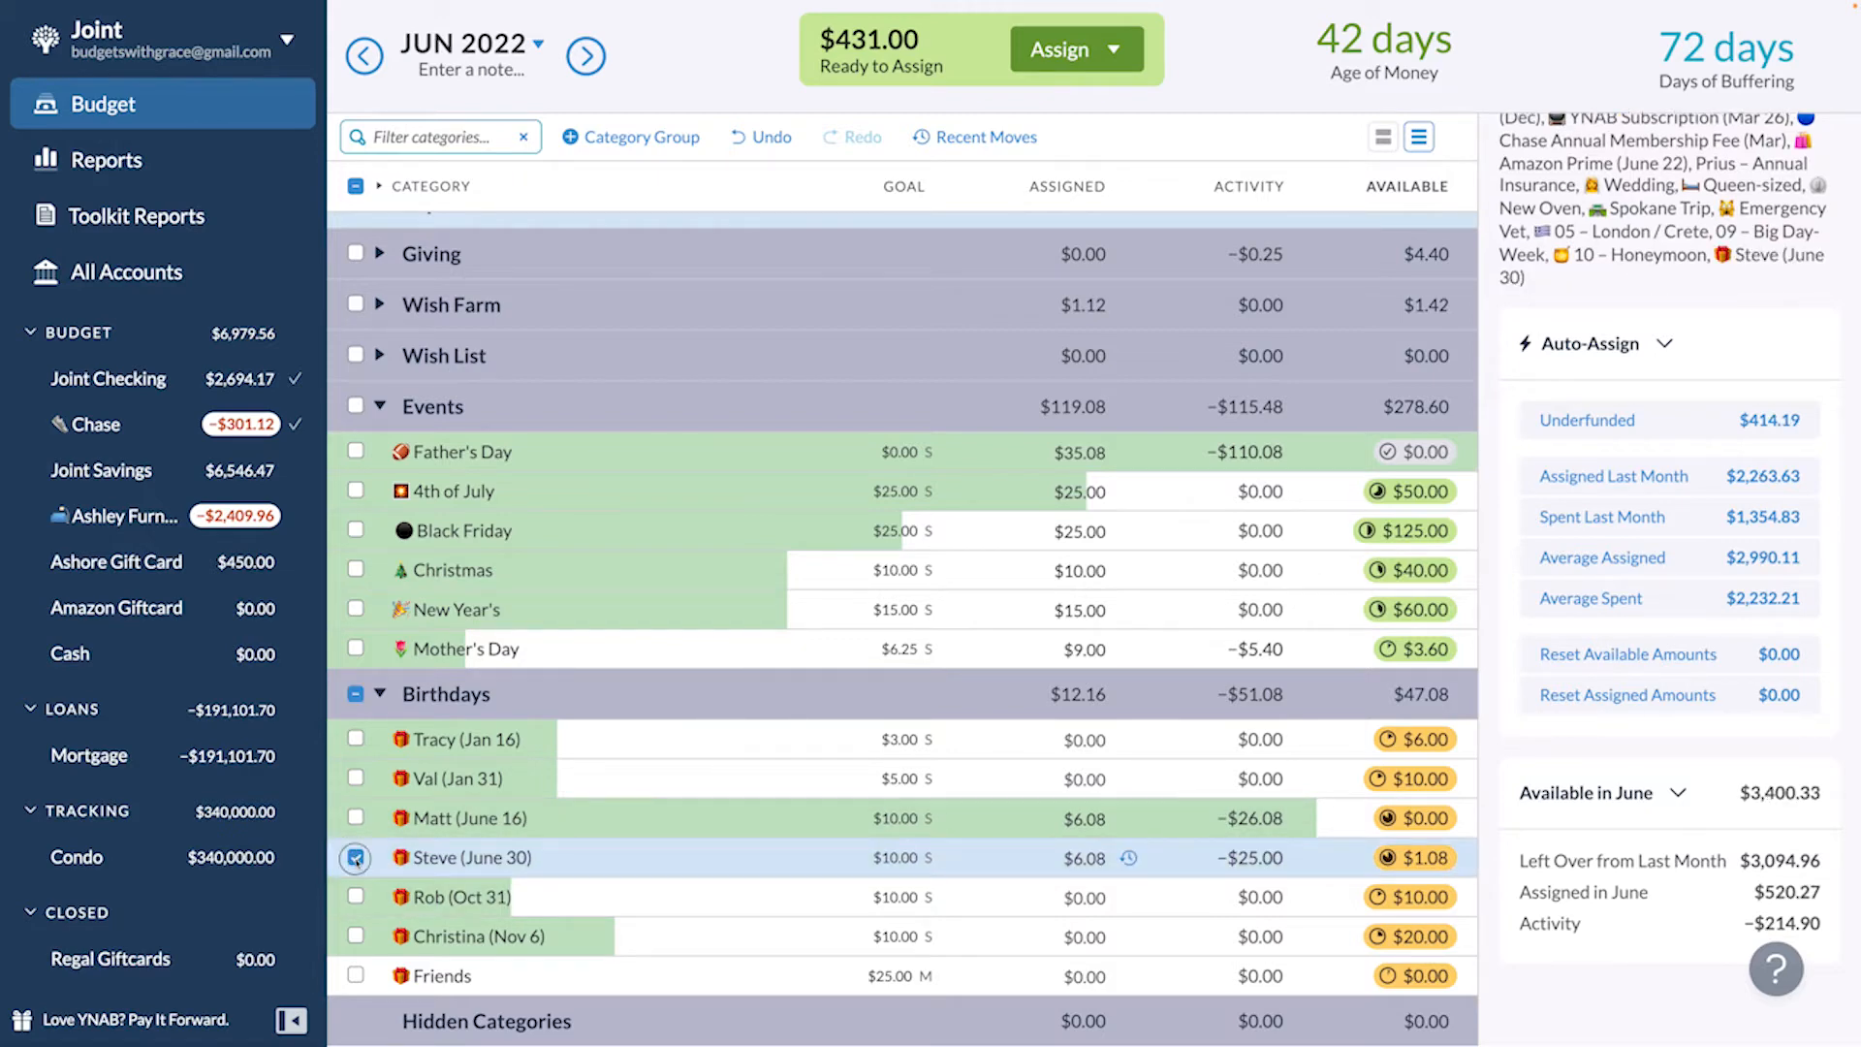
left_click(355, 896)
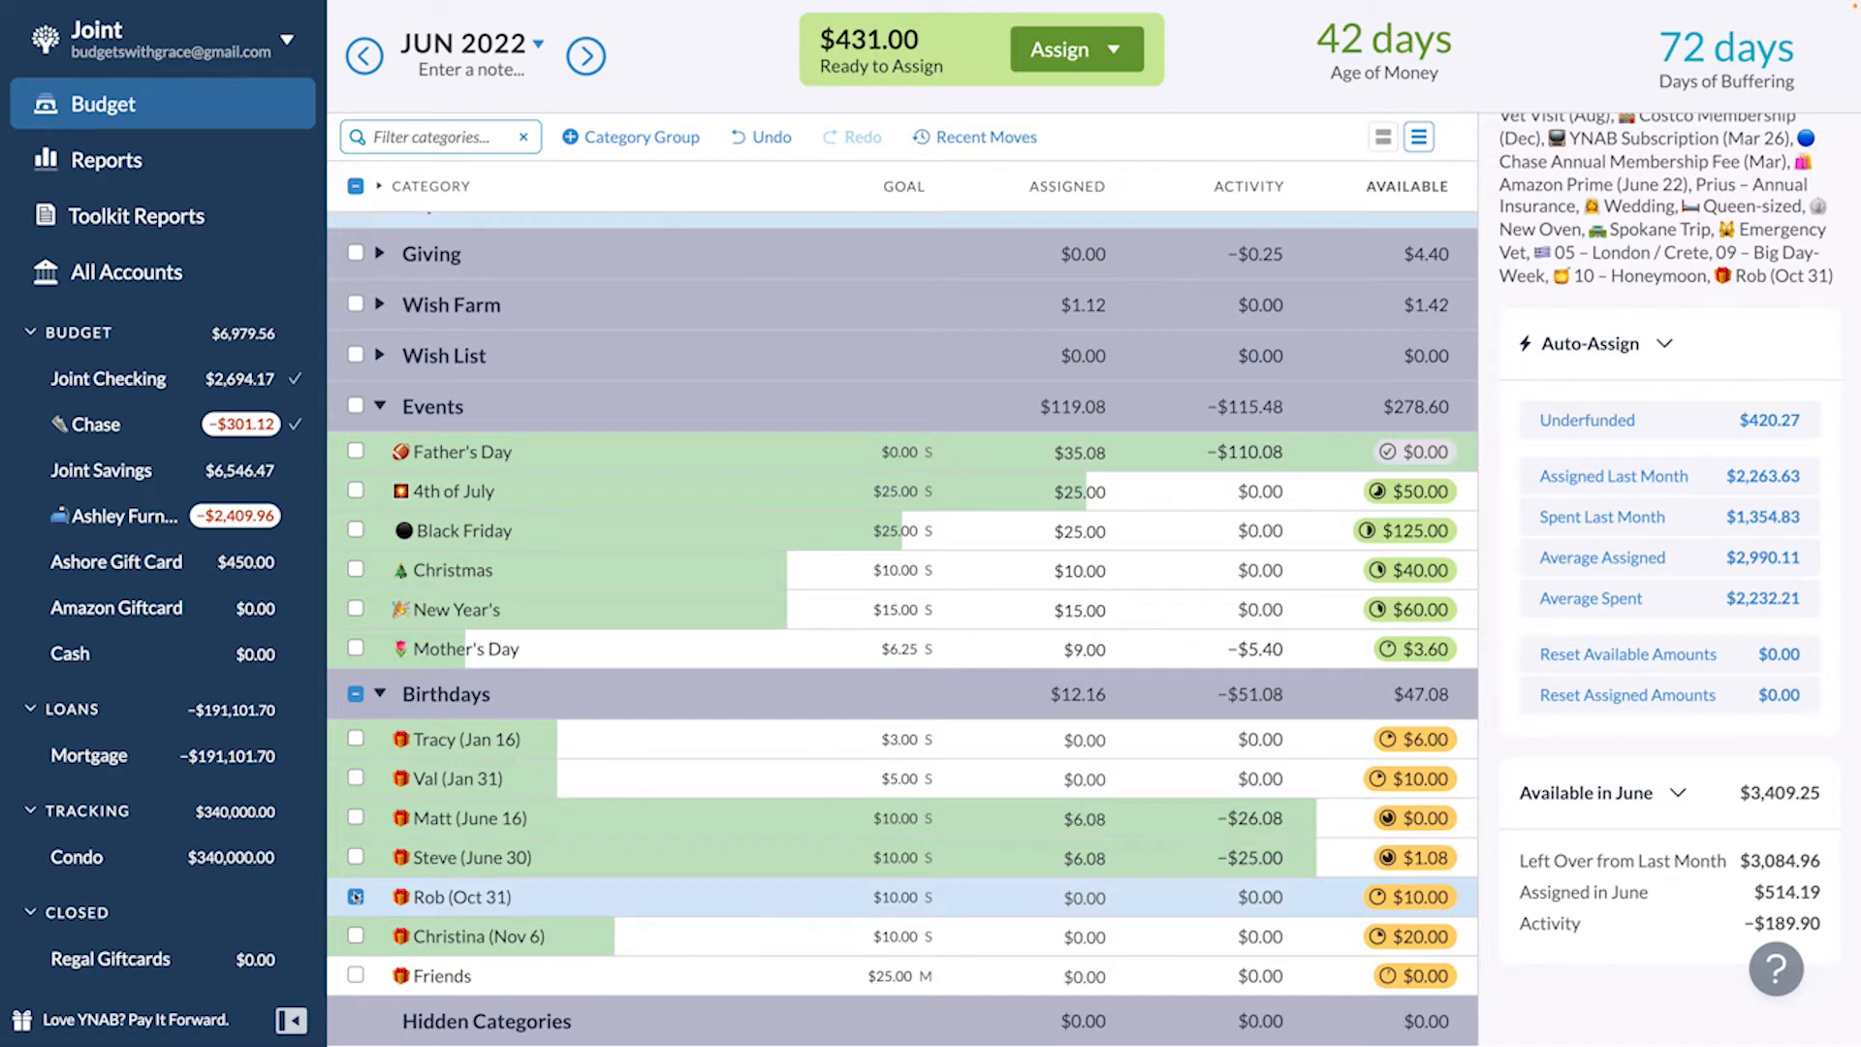
left_click(355, 936)
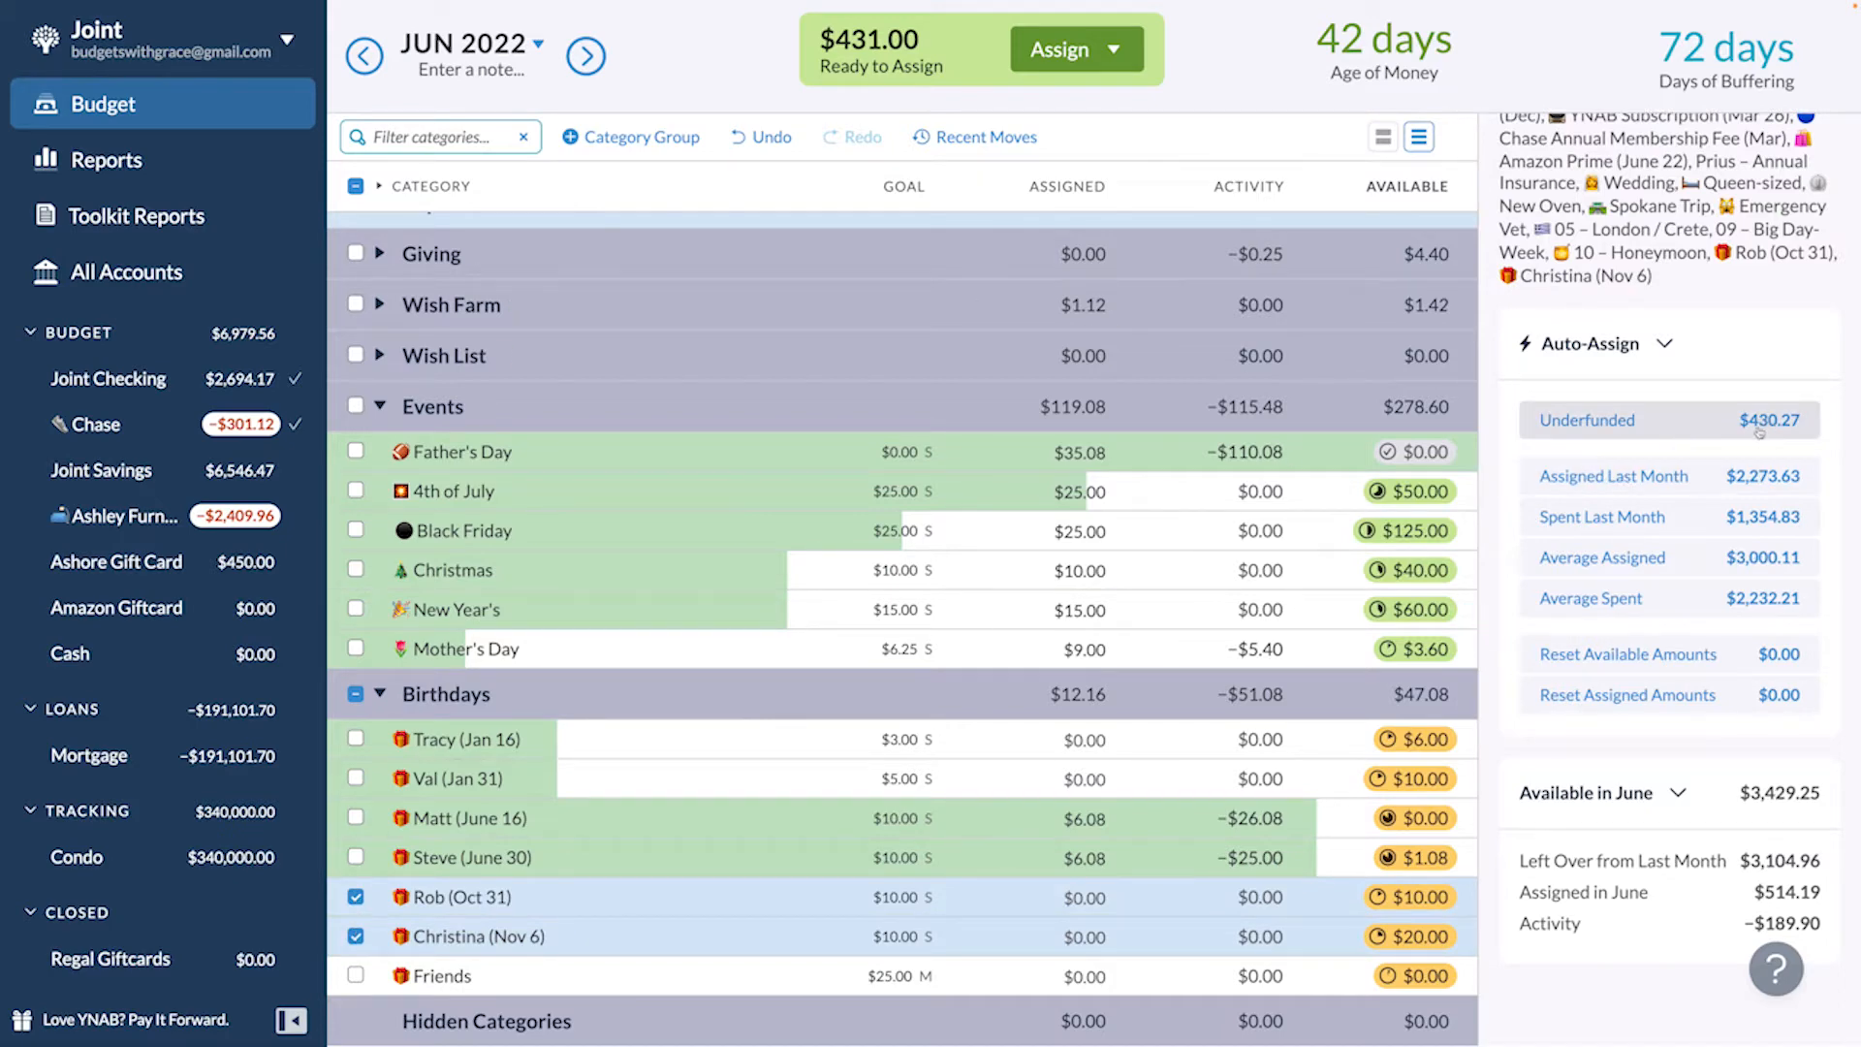
- Auto-assign the underfunded amount to the selected categories and review the seven-category breakdown in Recent Moves
left_click(1690, 431)
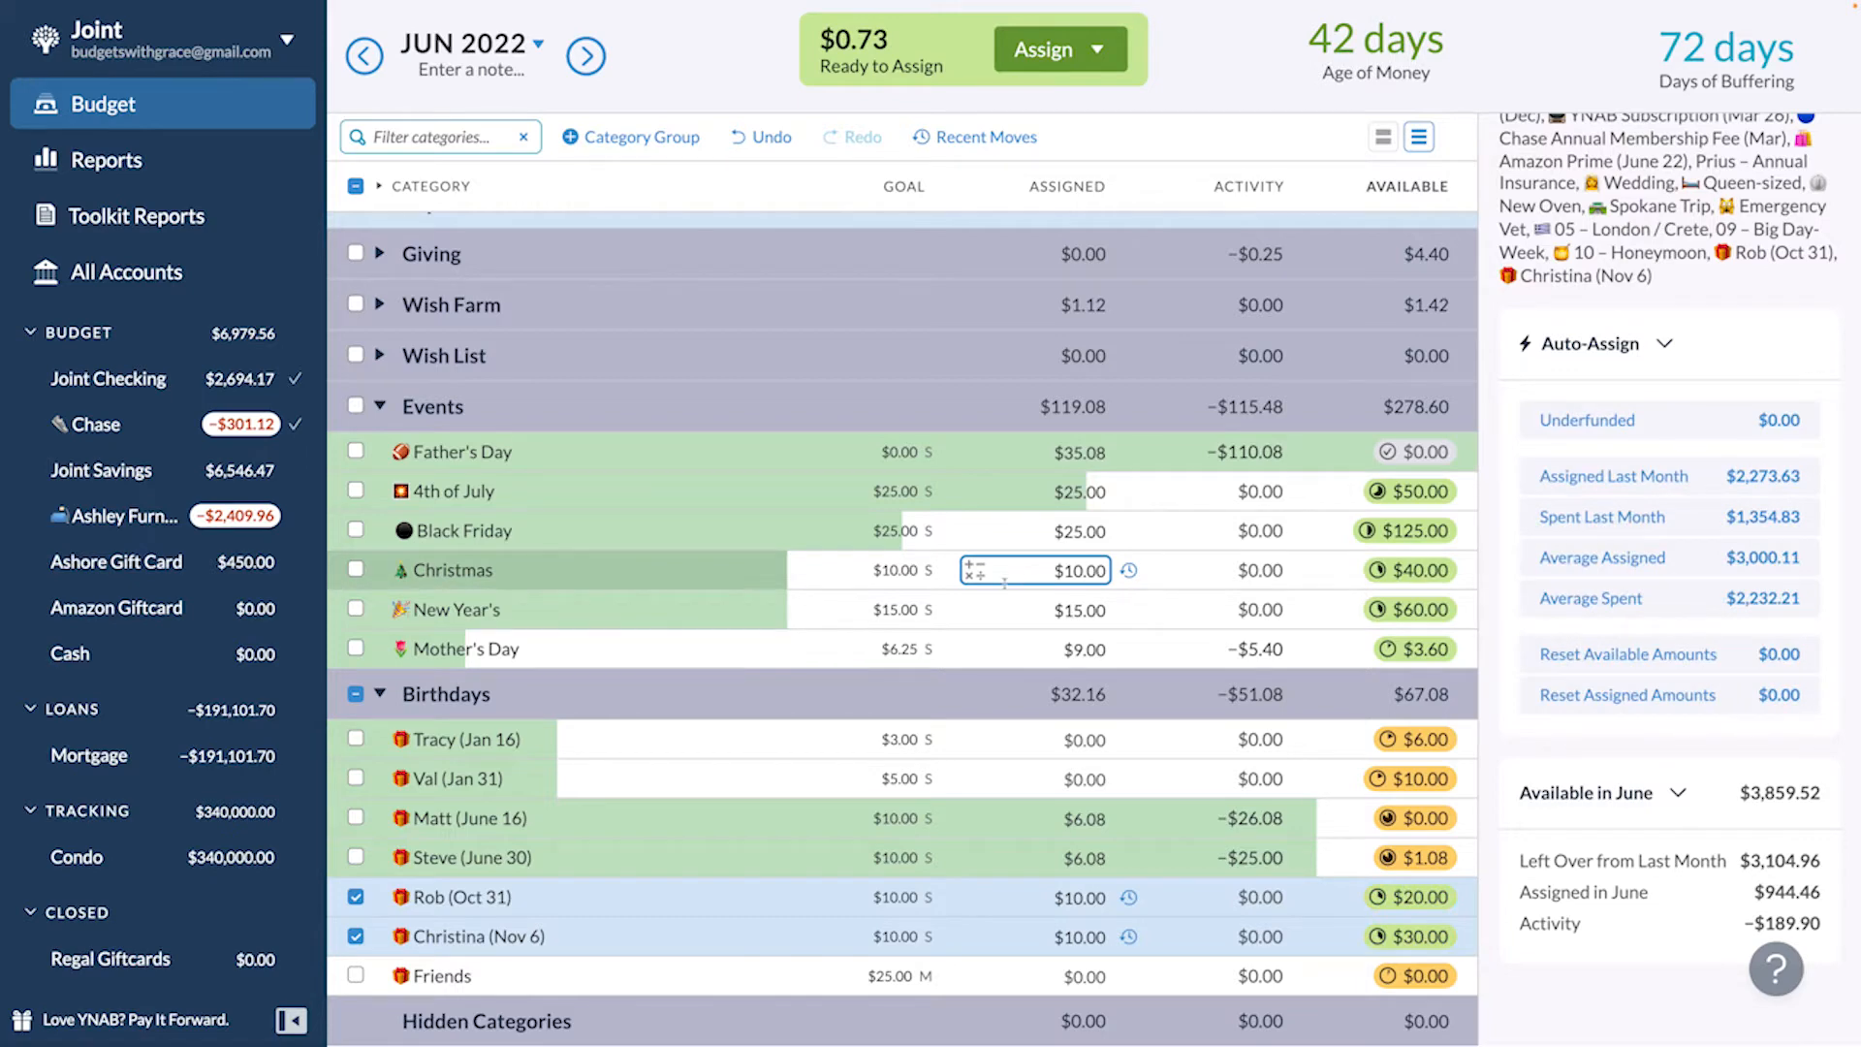
scroll(1005, 582, "up", 4)
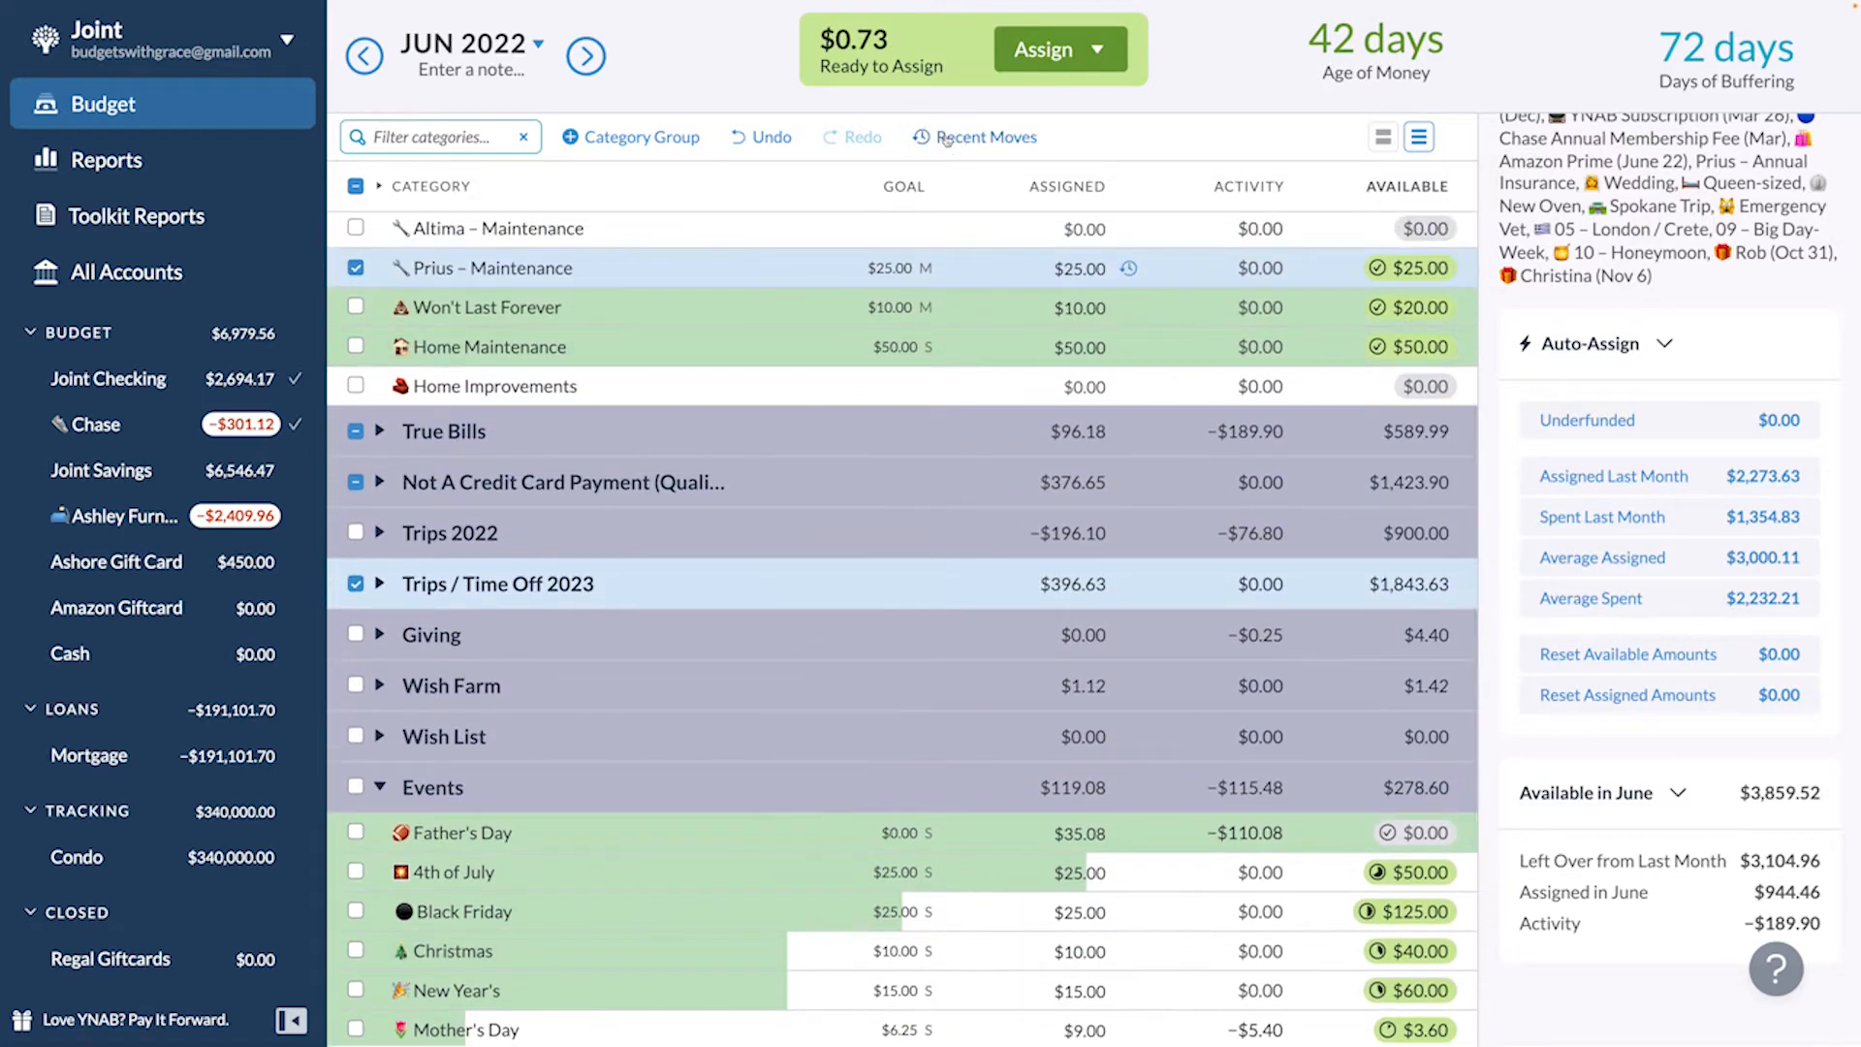
left_click(947, 140)
left_click(965, 347)
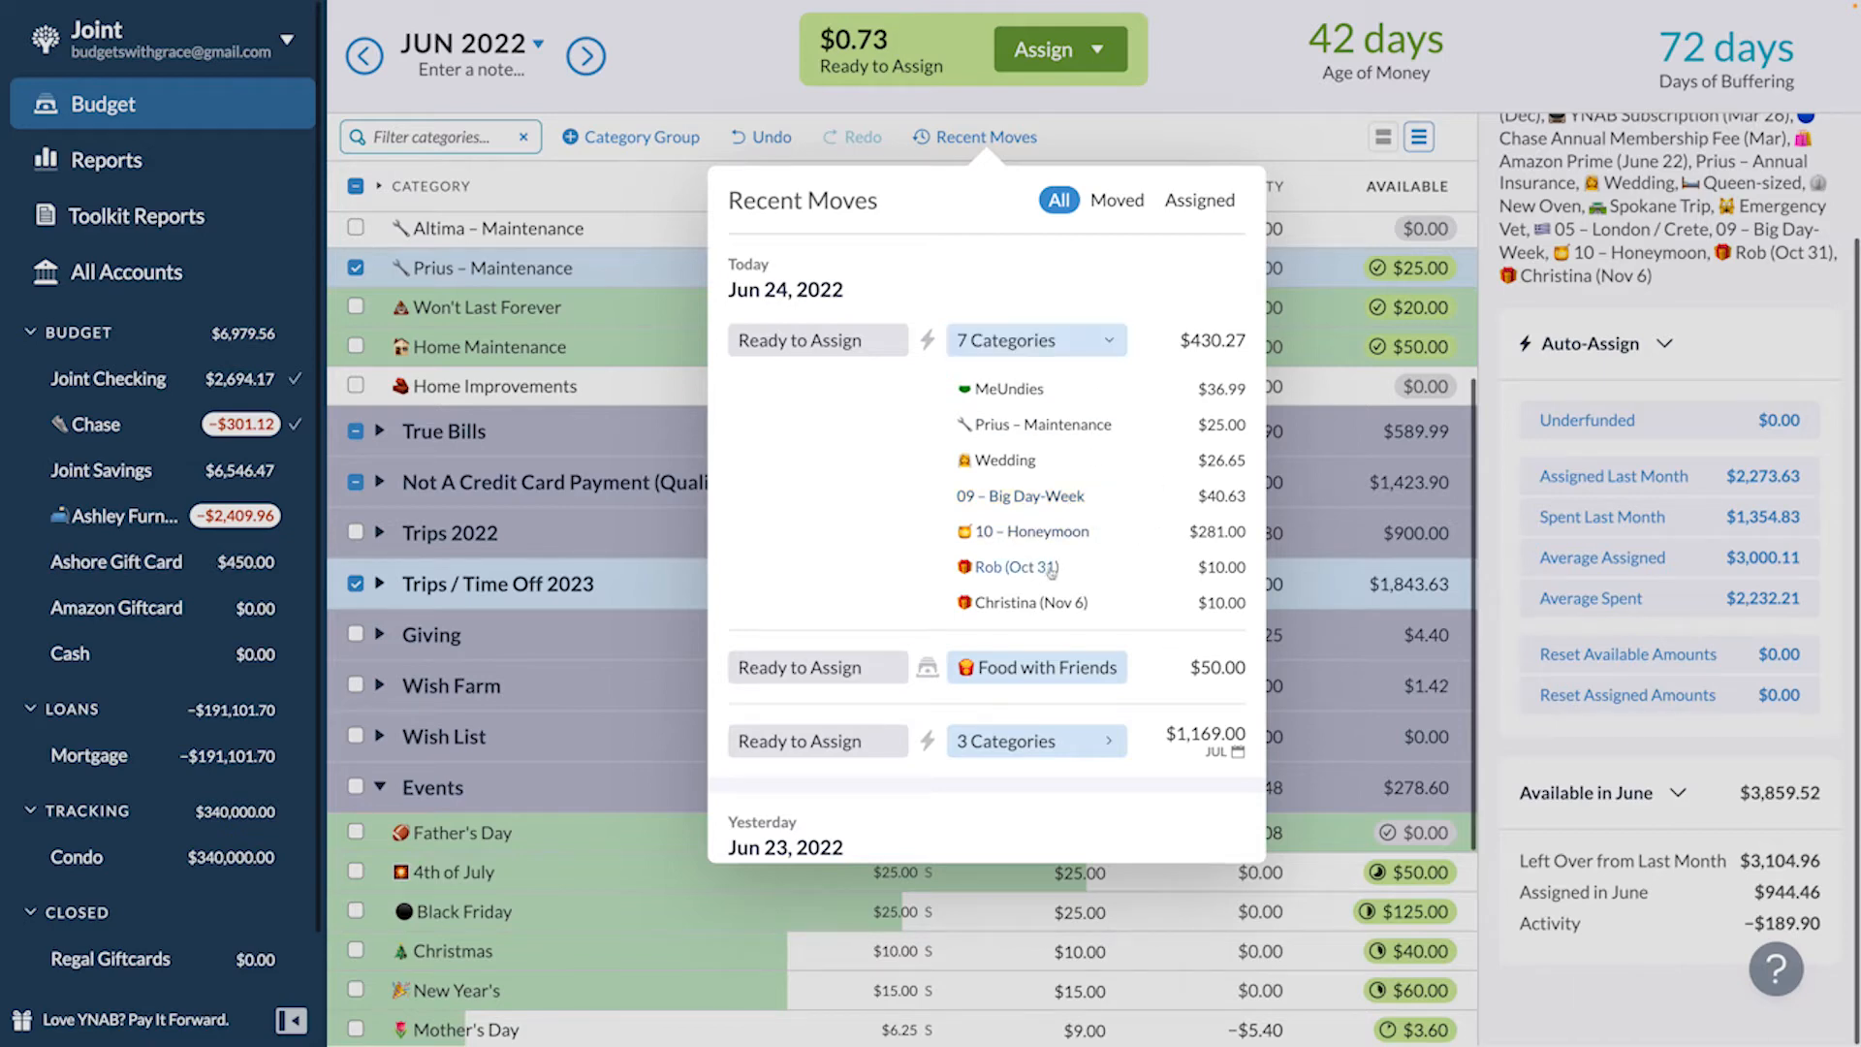
left_click(1027, 132)
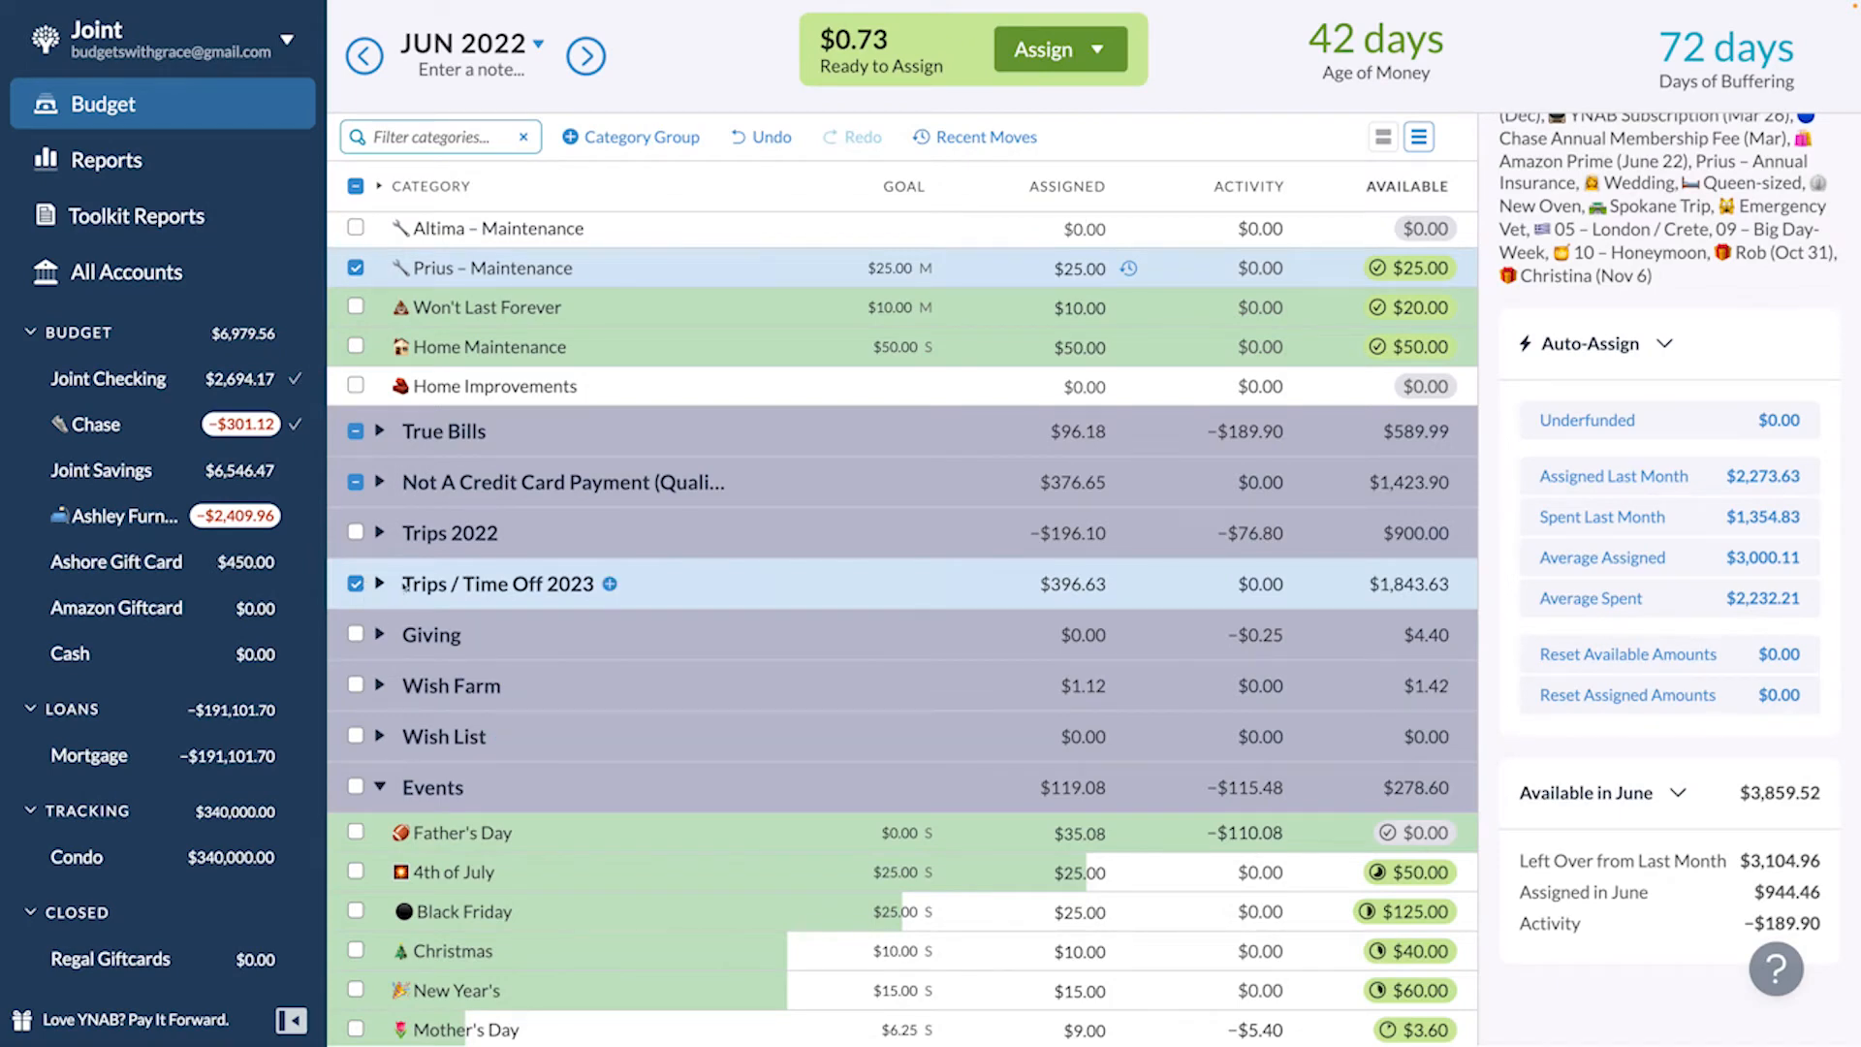
- Set the Wedding category's assigned amount in the Not A Credit Card Payment group to $377.00 and clear the category selection
left_click(380, 482)
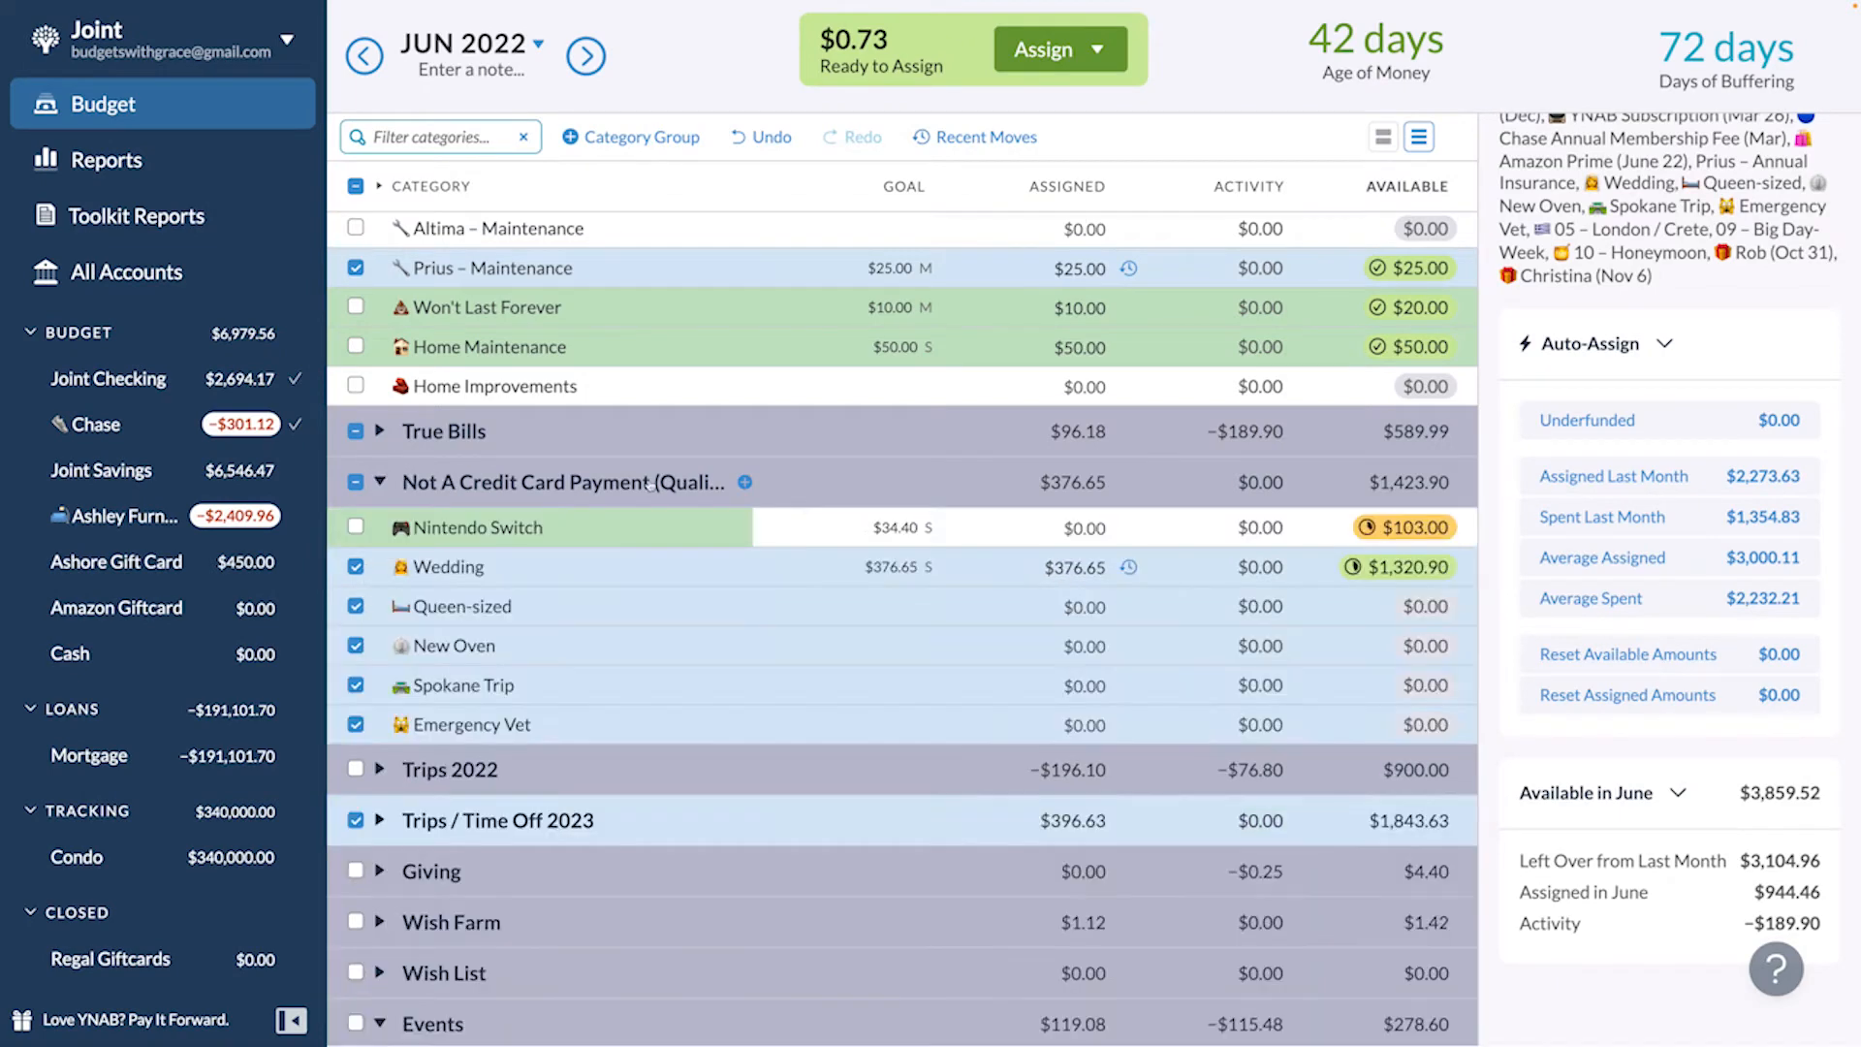
left_click(690, 569)
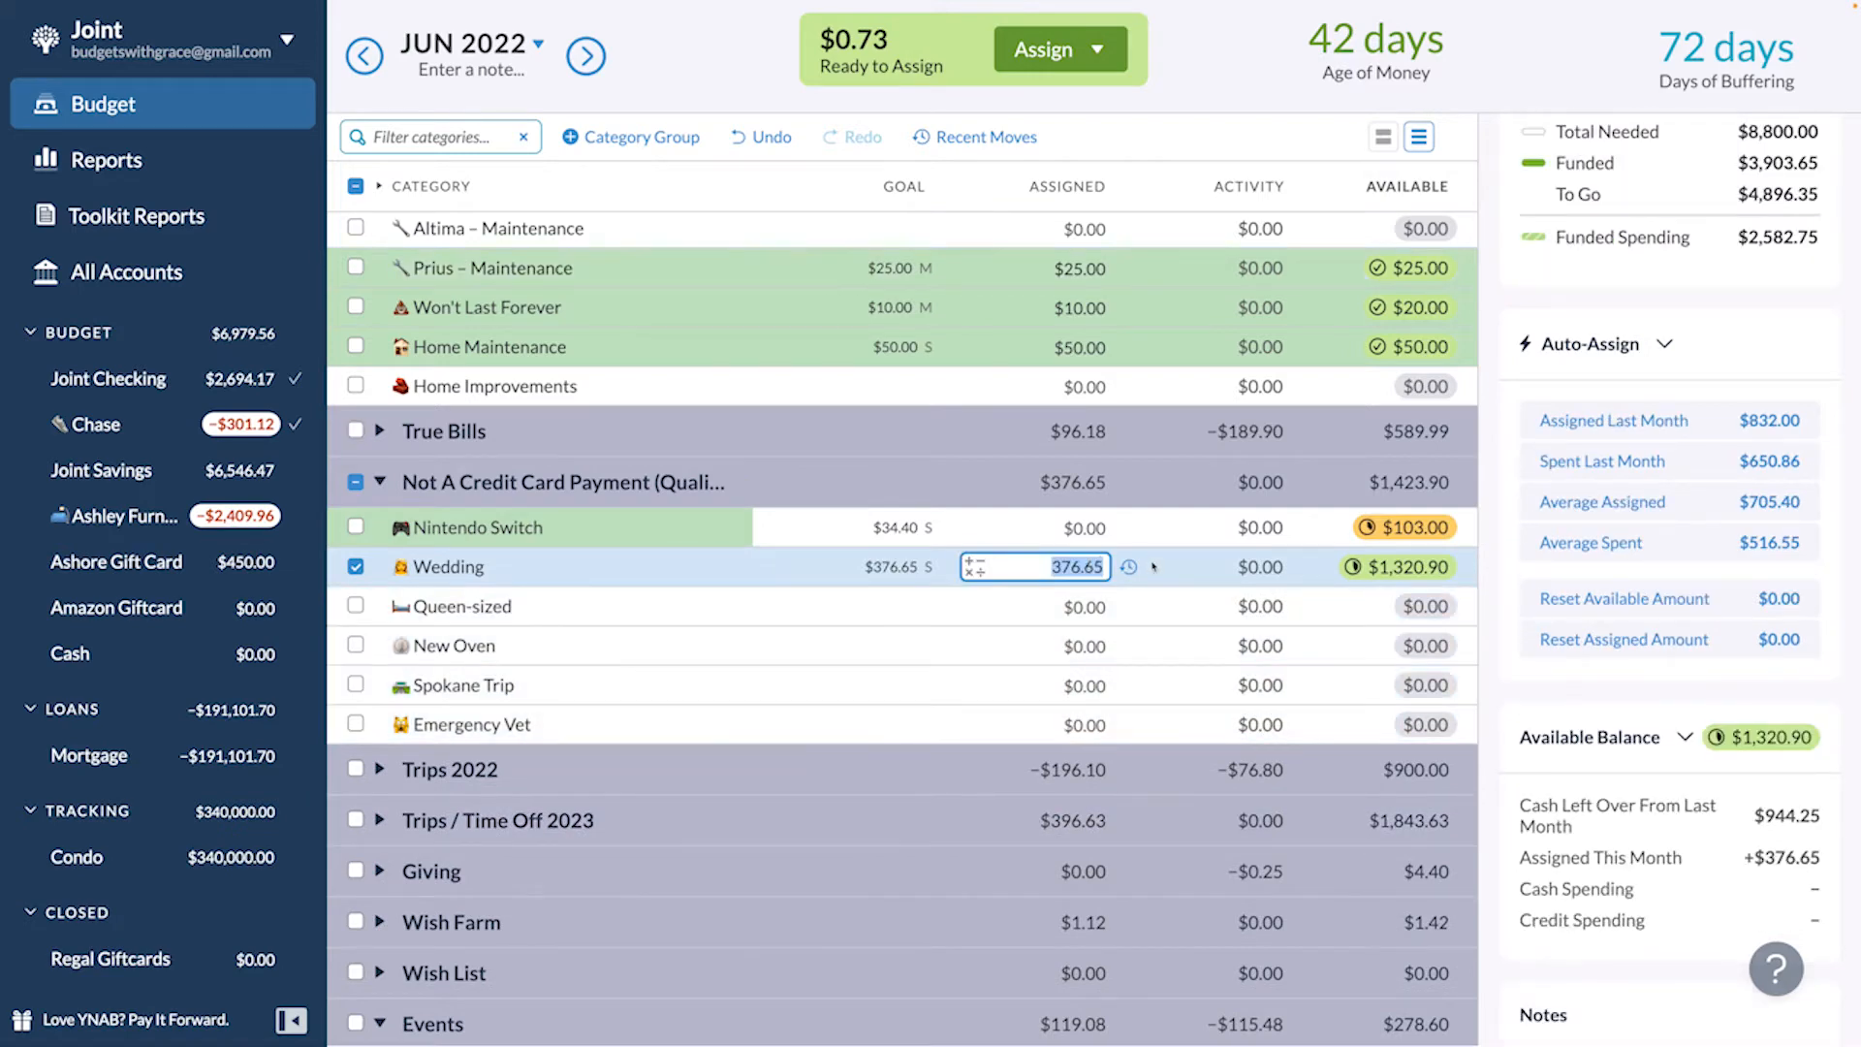
left_click(1100, 566)
key("BackSpace")
key("BackSpace")
key("BackSpace")
key("BackSpace")
type("7")
key("Return")
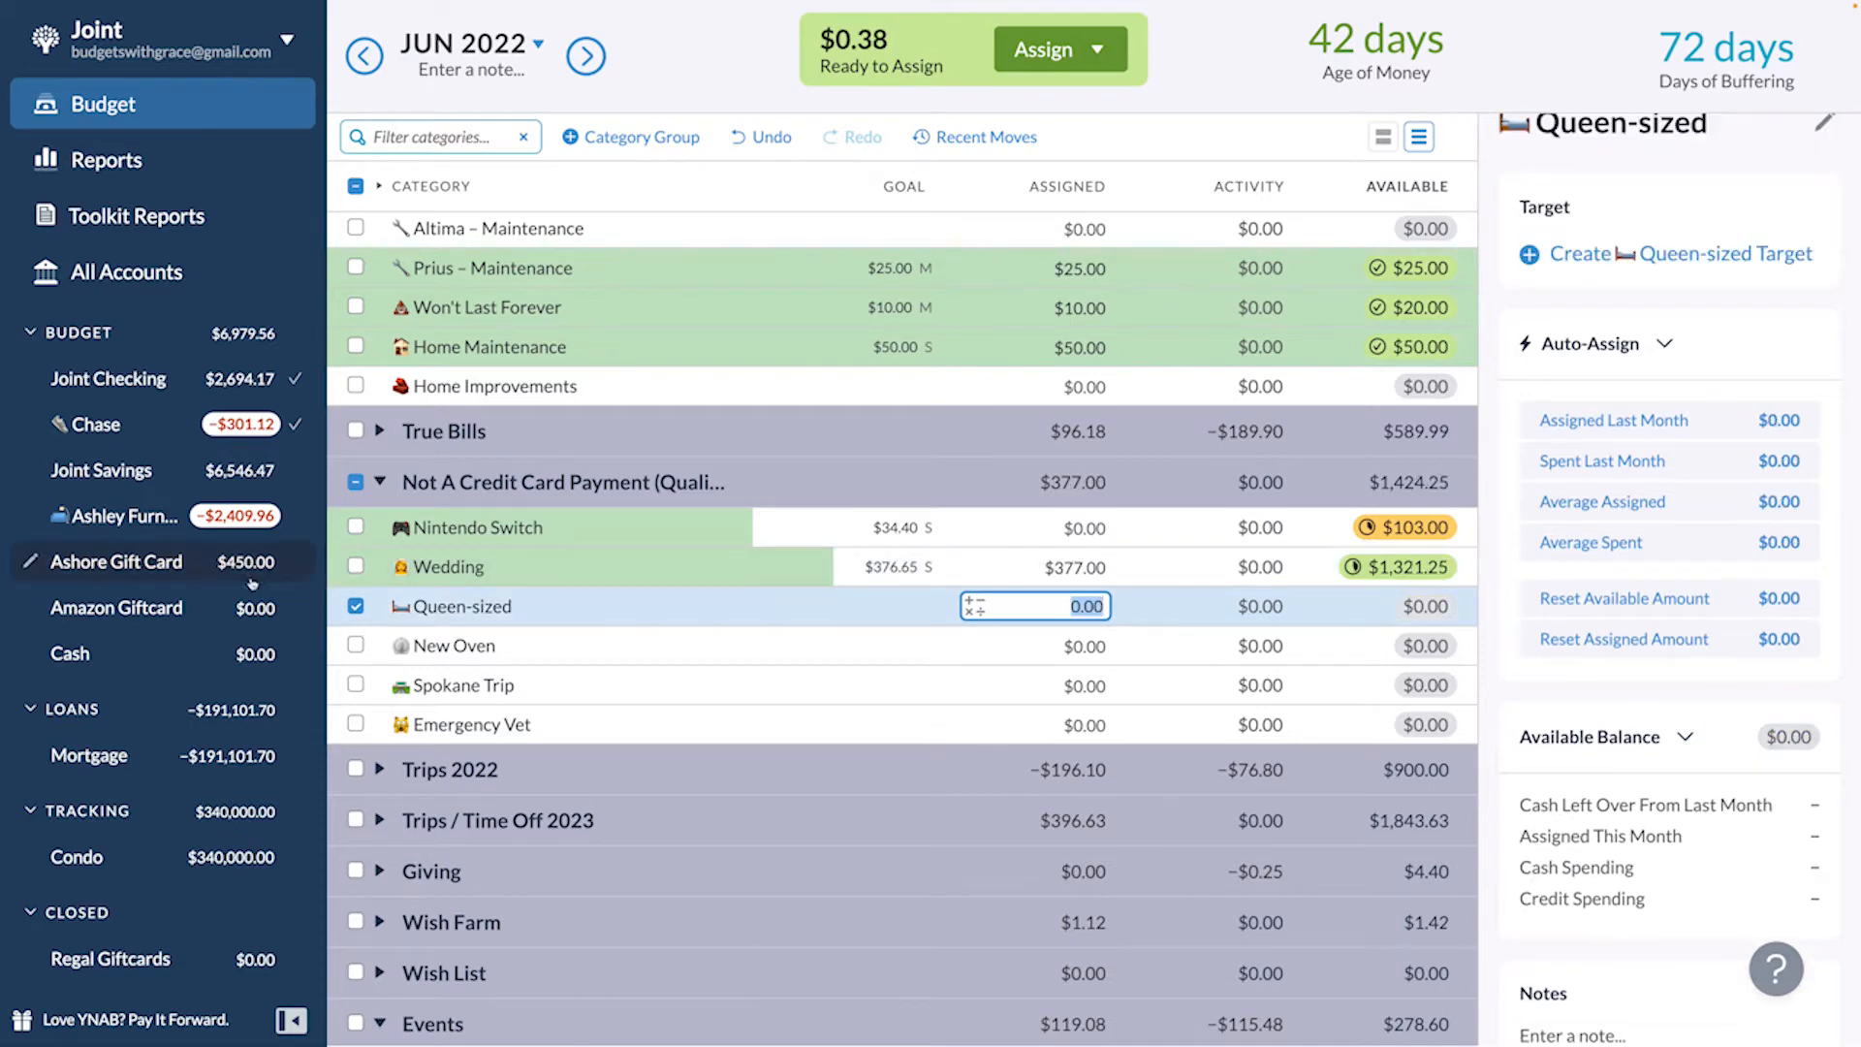
left_click(356, 607)
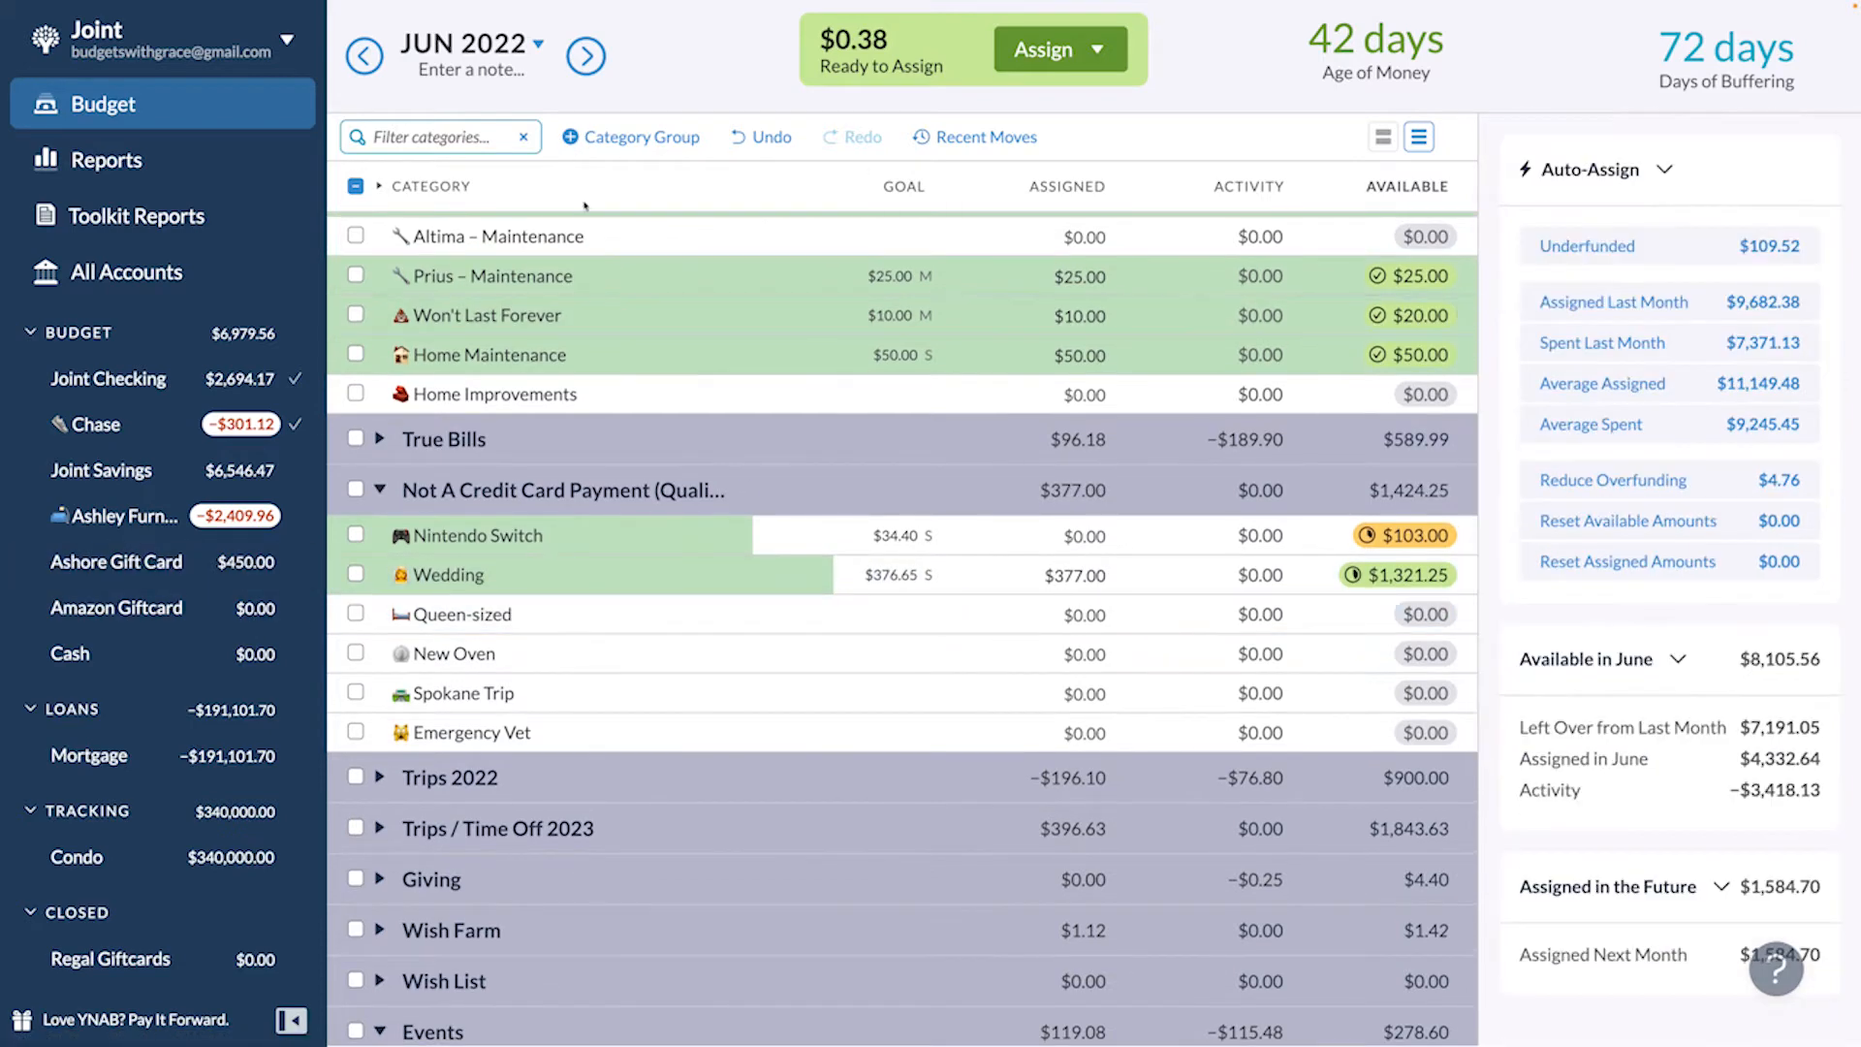
- Expand the Wish List and Wish Farm groups and manually assign the remaining $0.38 to the Found It category
scroll(575, 706, "down", 1)
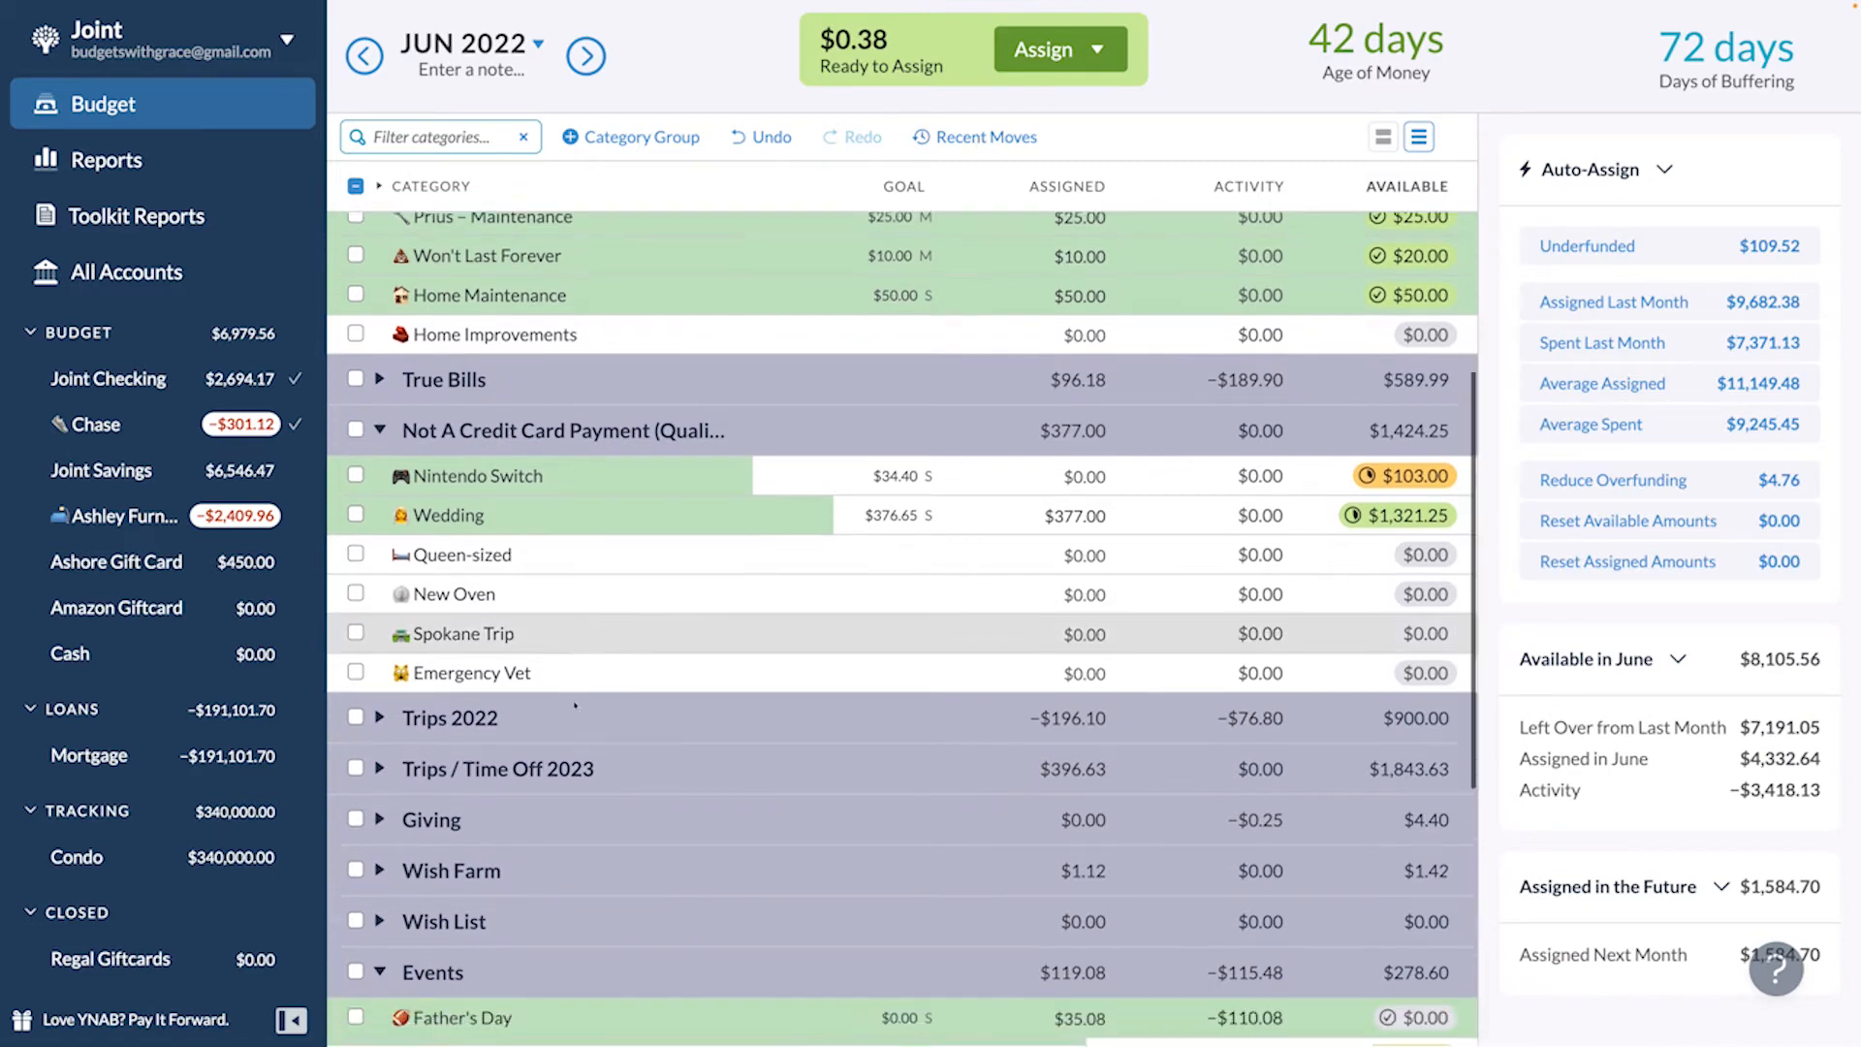
scroll(575, 705, "down", 1)
left_click(379, 813)
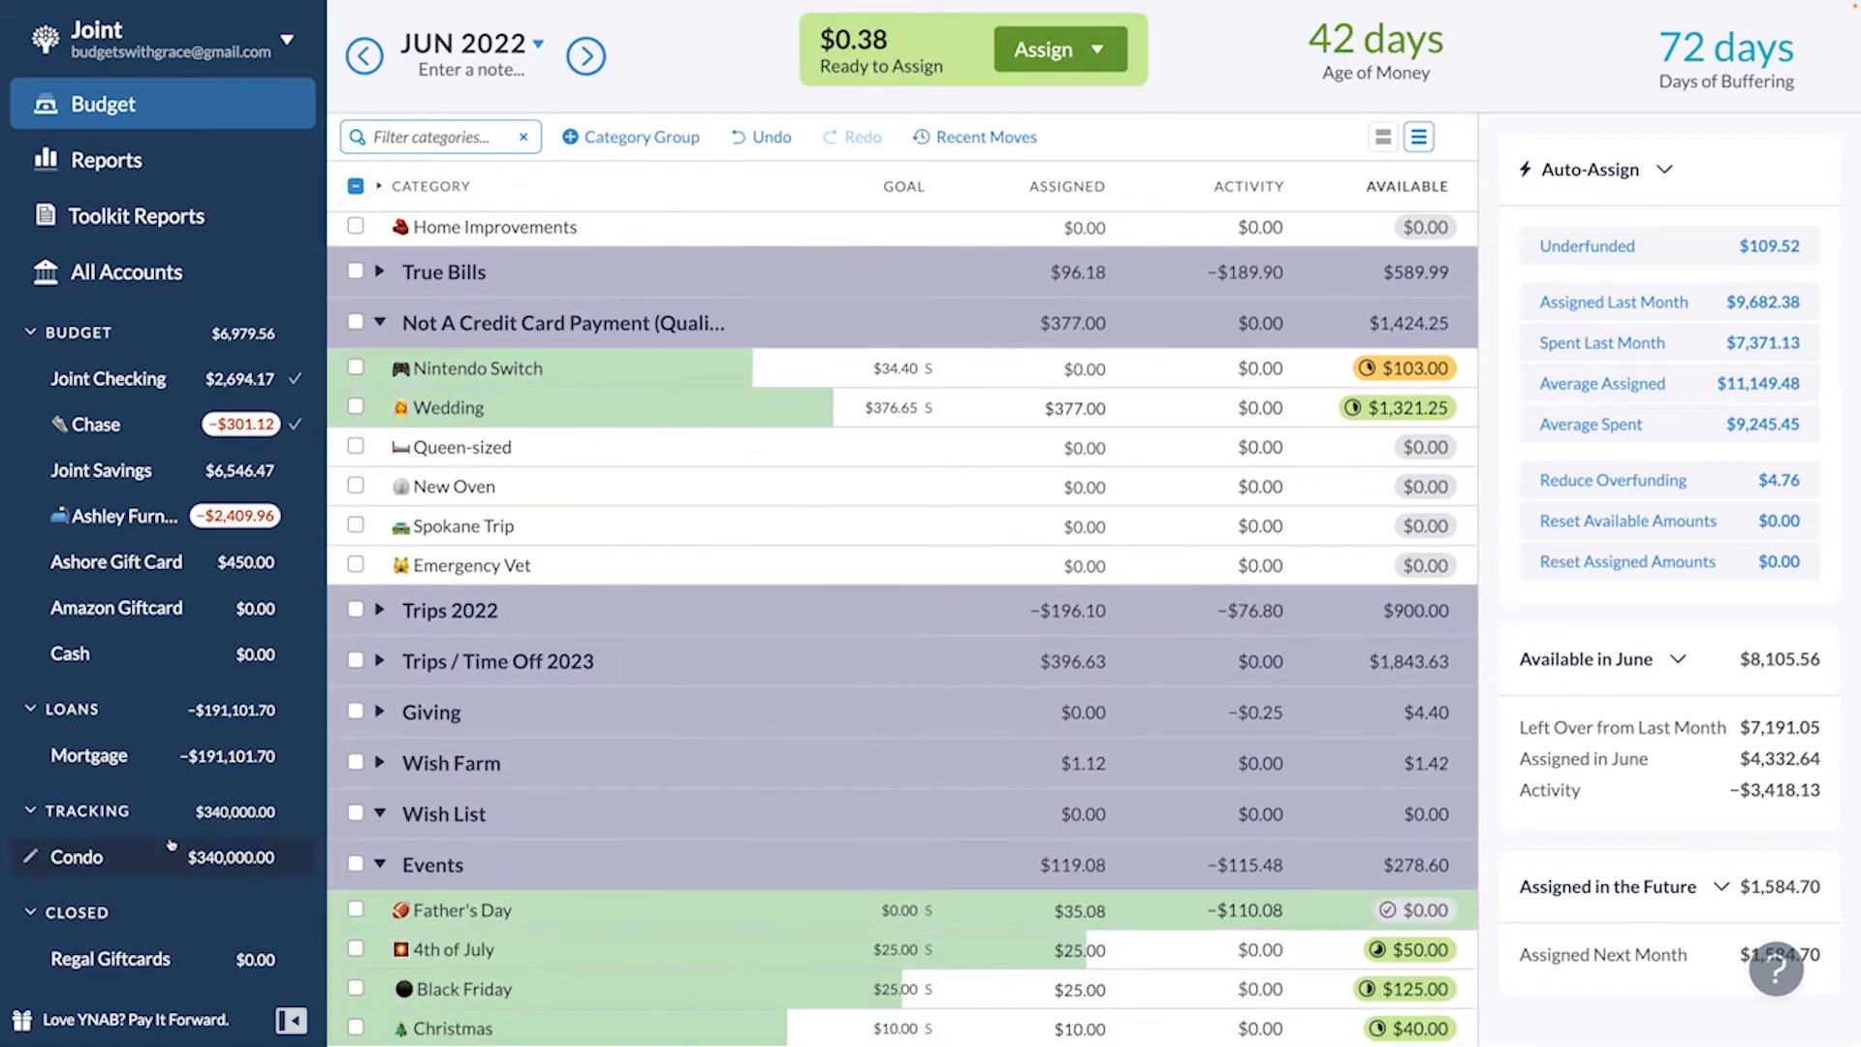
left_click(379, 763)
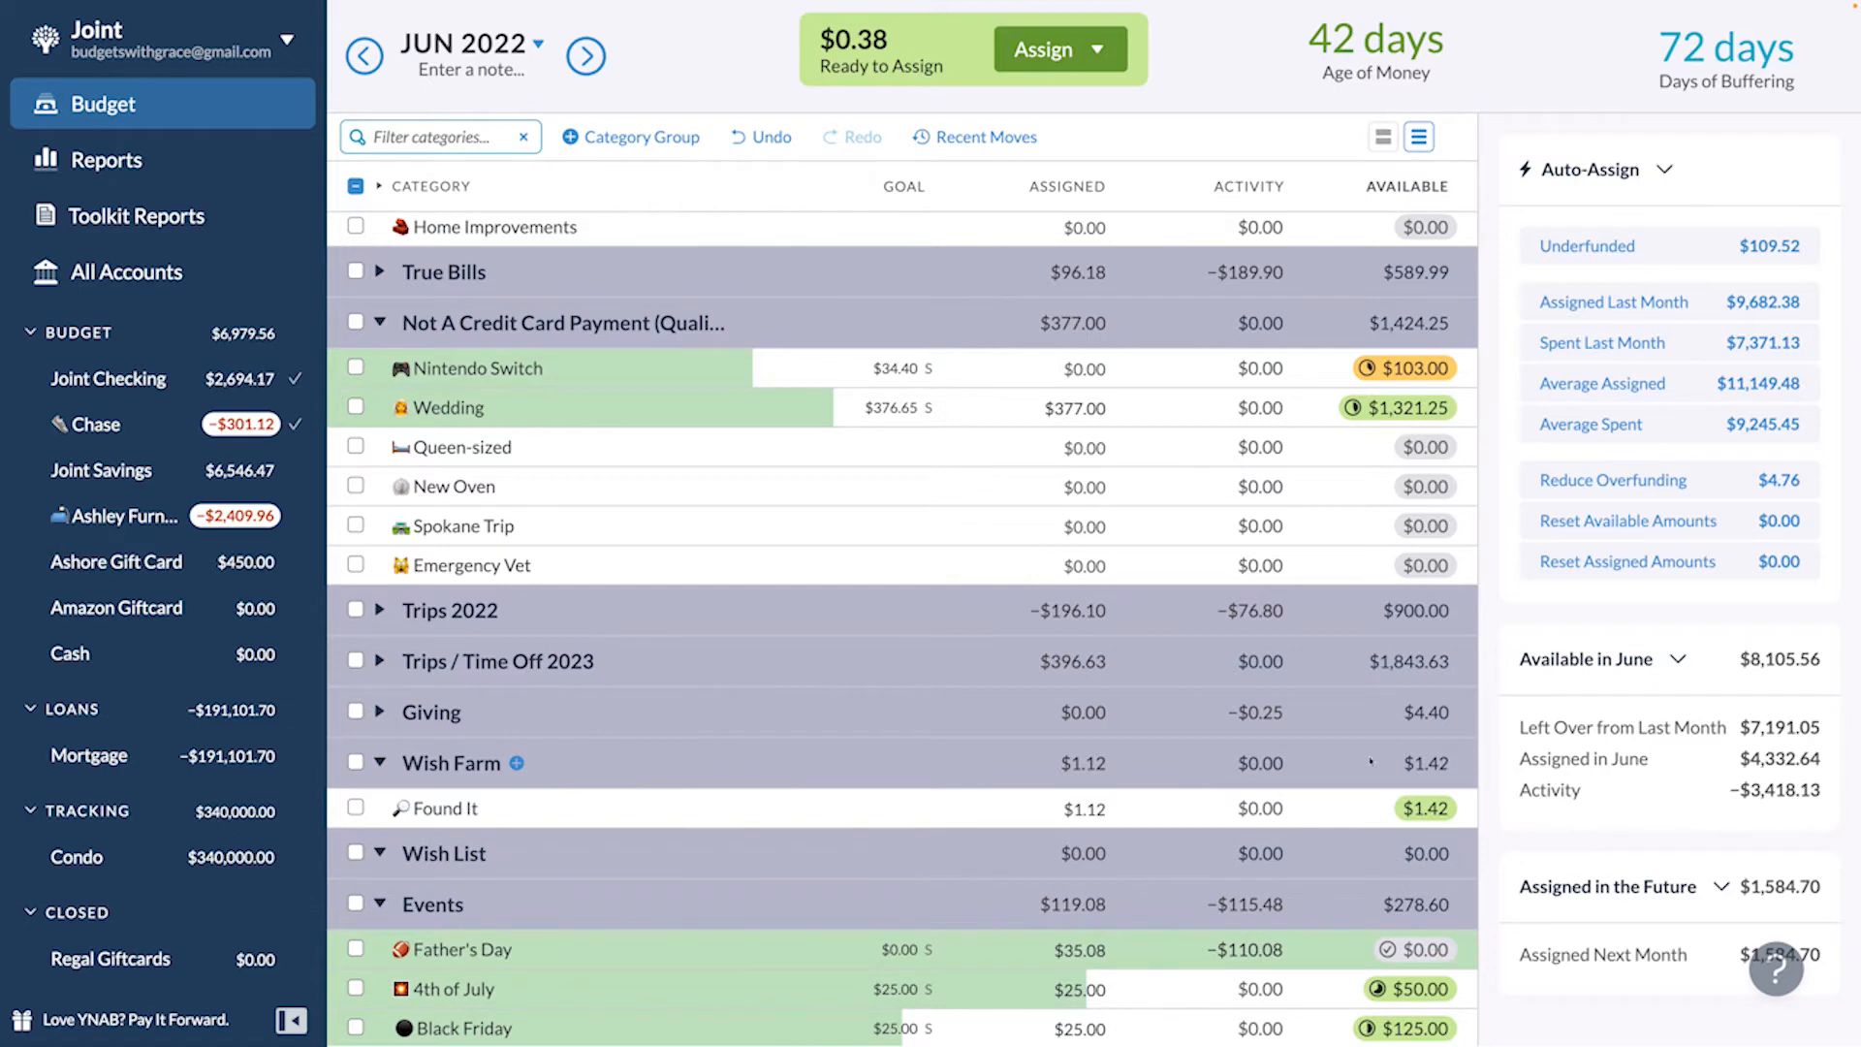
left_click(1118, 49)
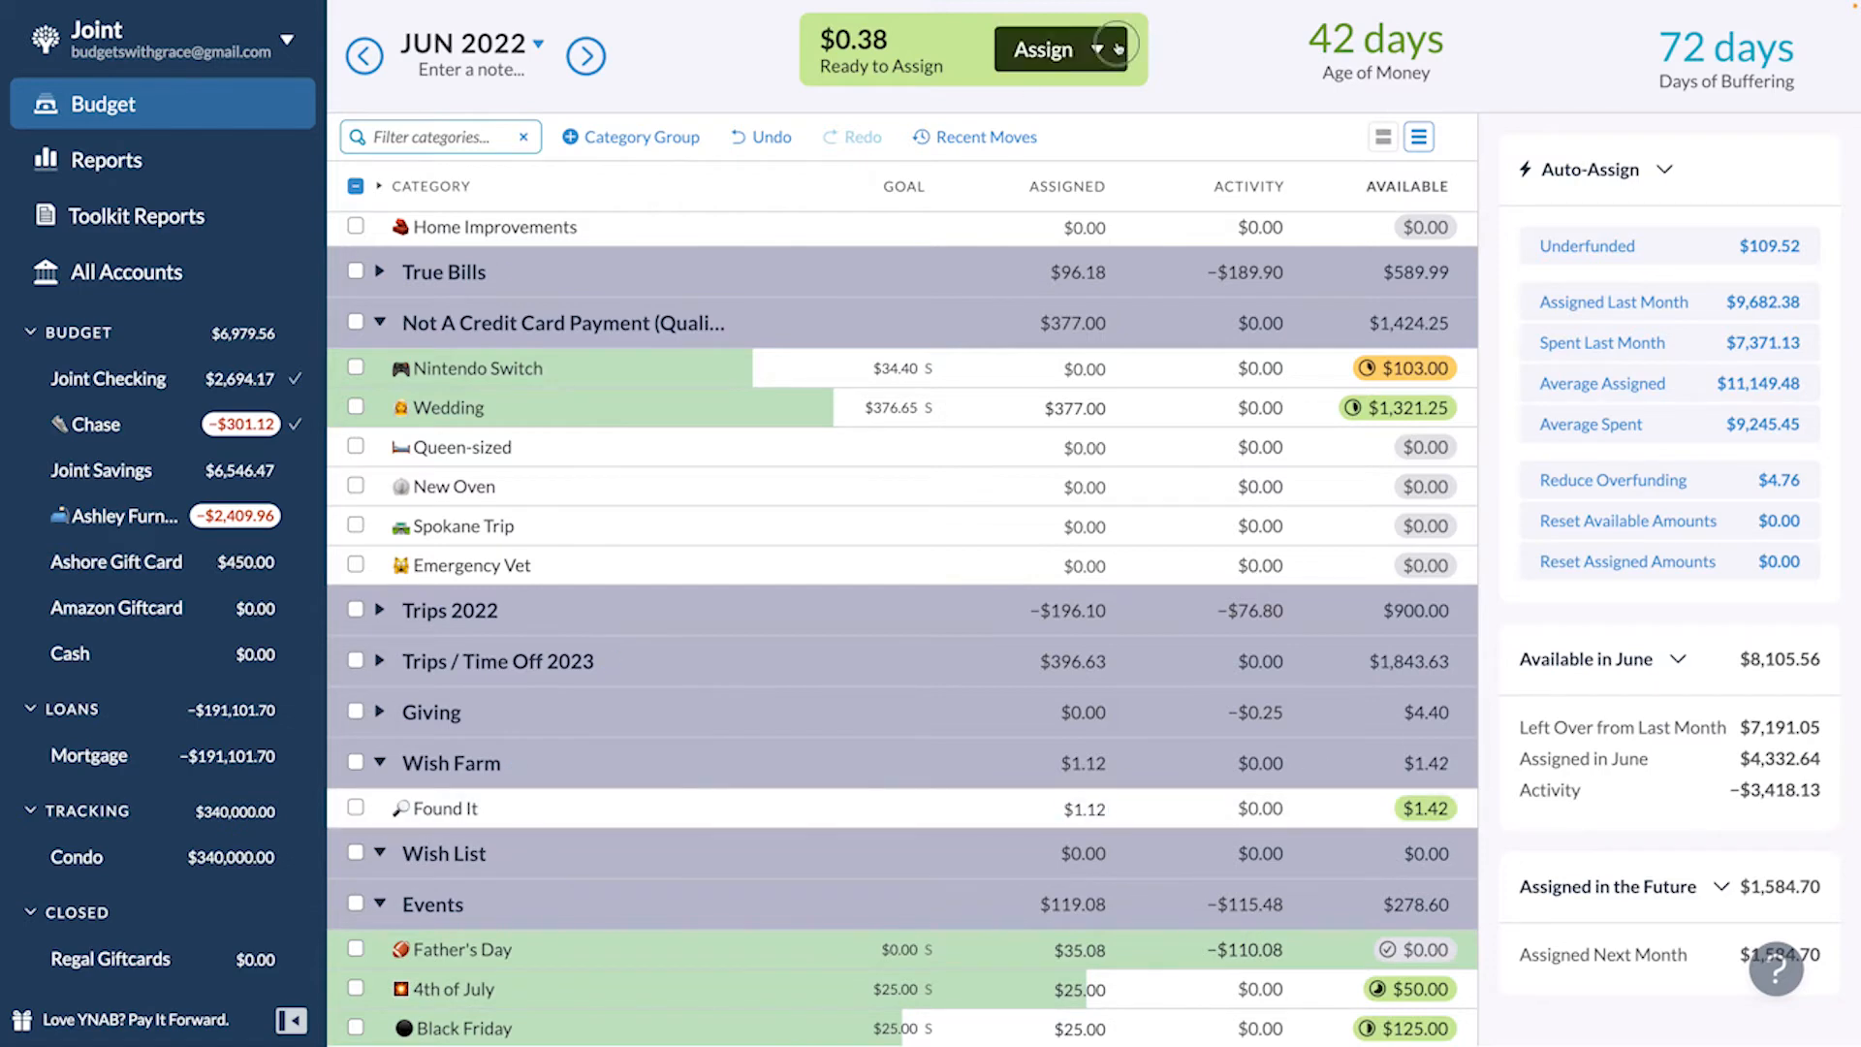
key("Tab")
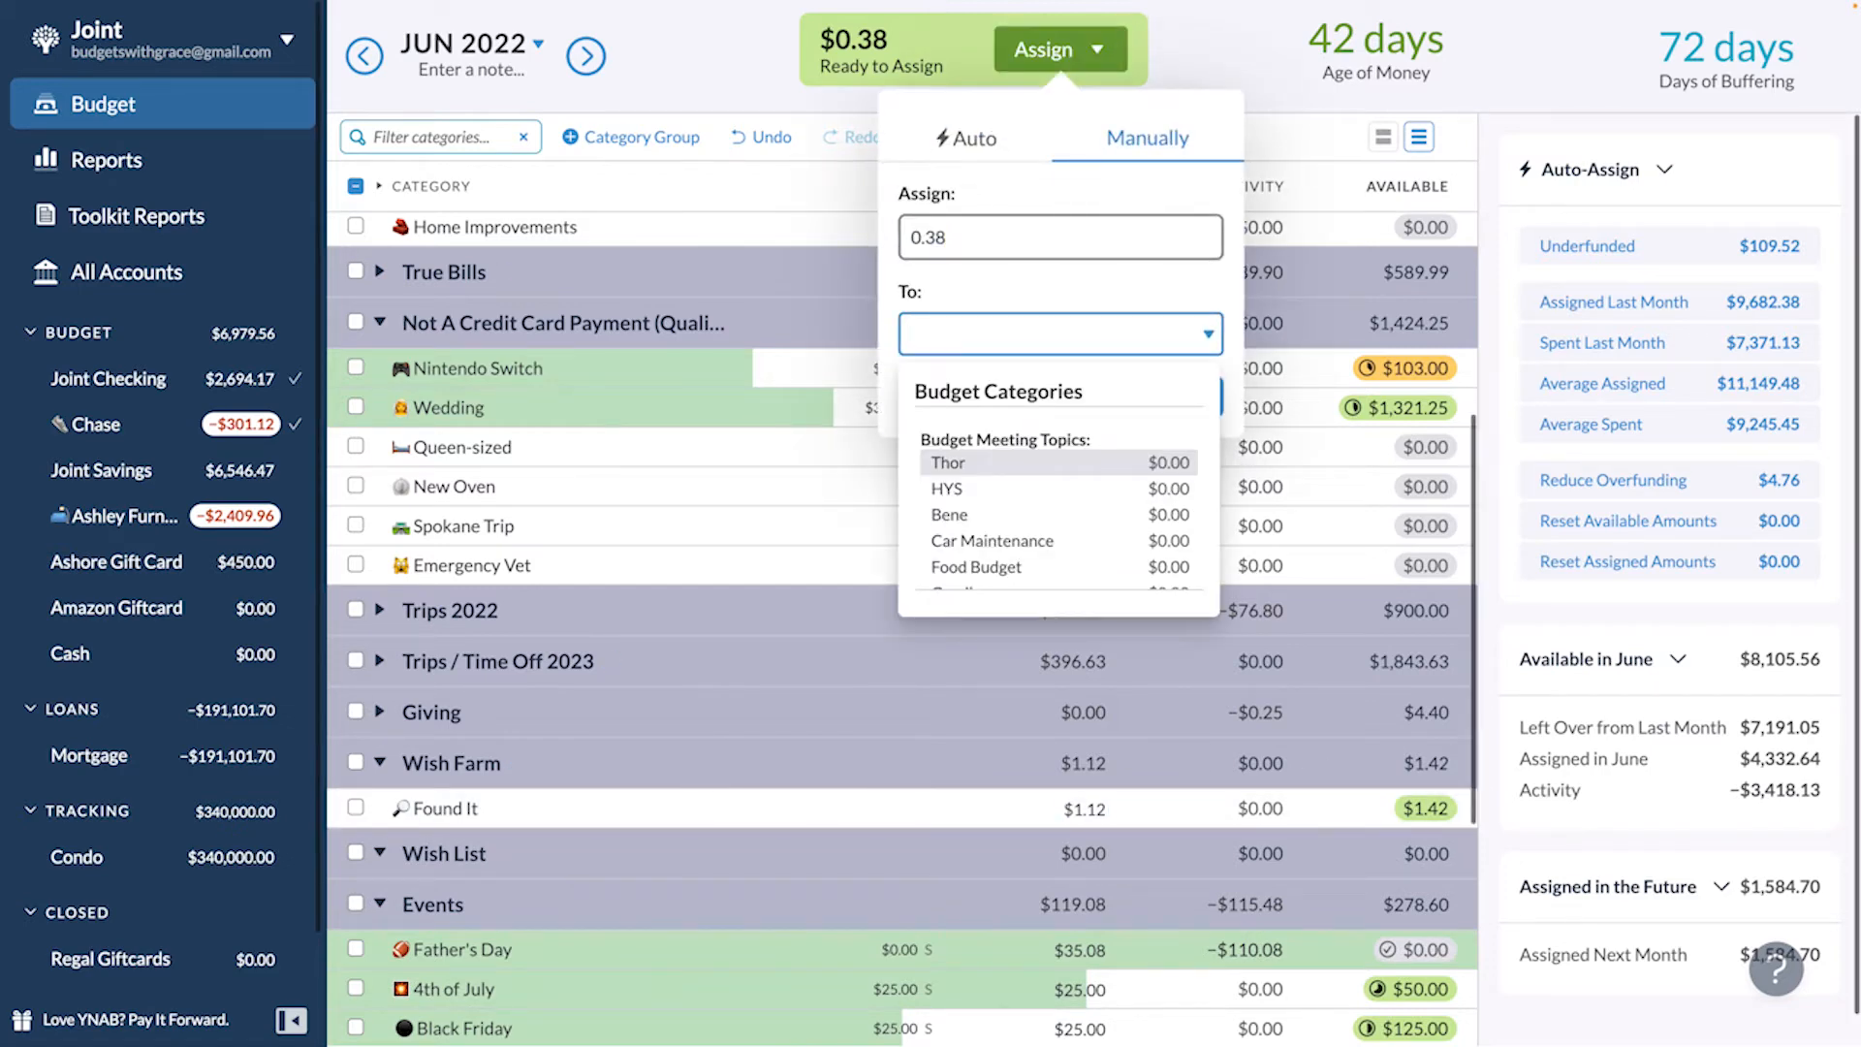
type("Found")
key("Return")
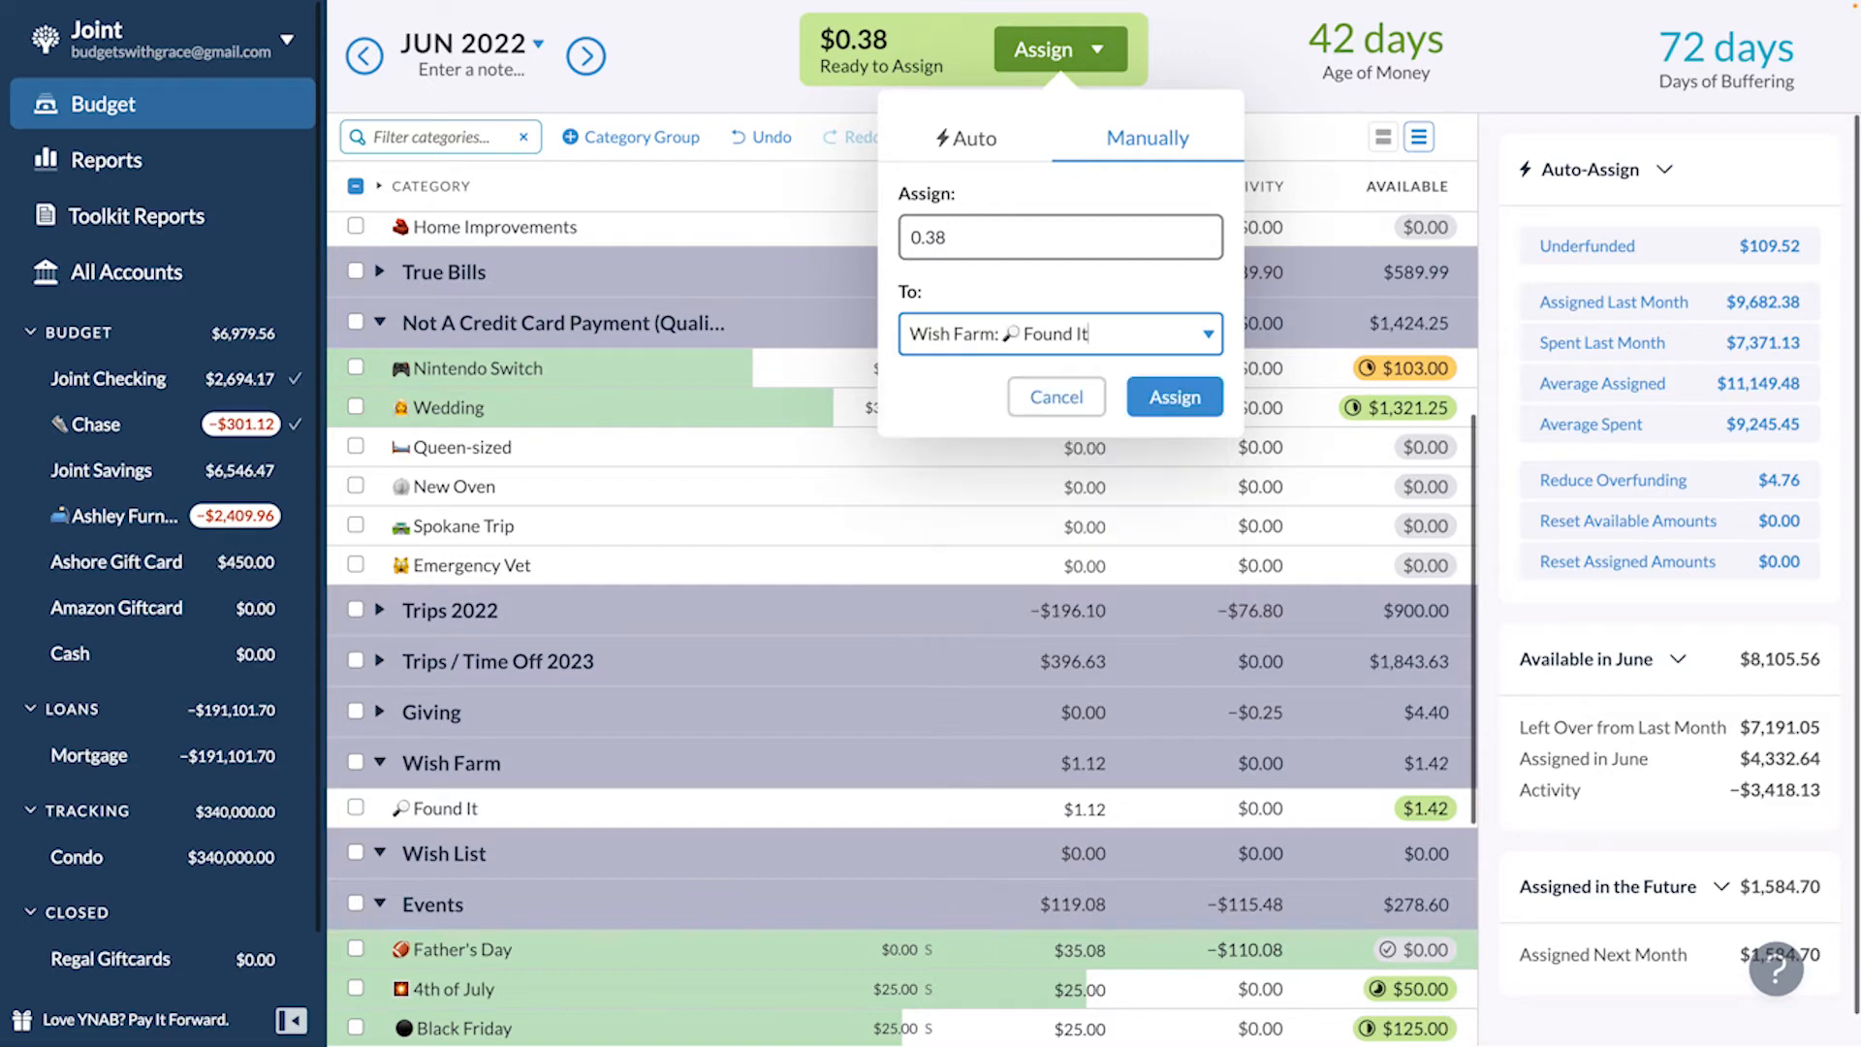
key("Return")
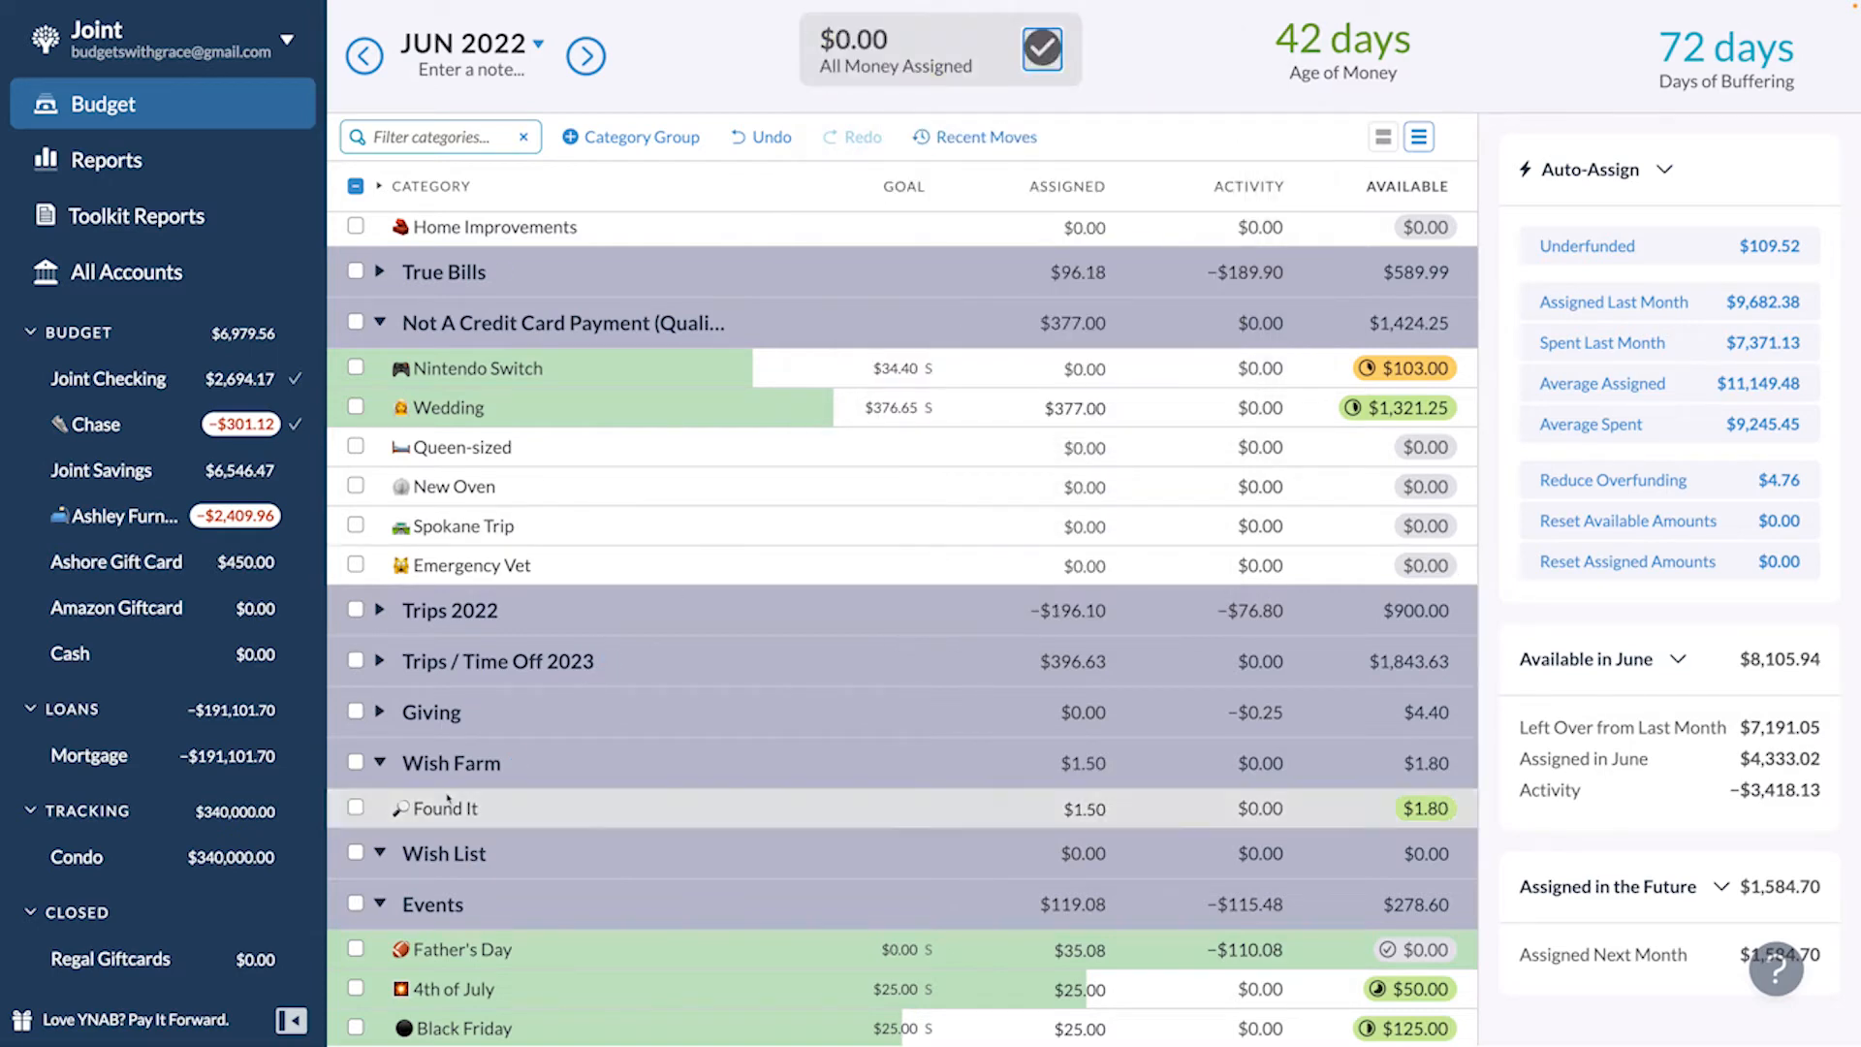
- Collapse the Events group, switch the budget to July 2022 and review its bills and spending categories with Budget Meeting Topics collapsed
left_click(379, 904)
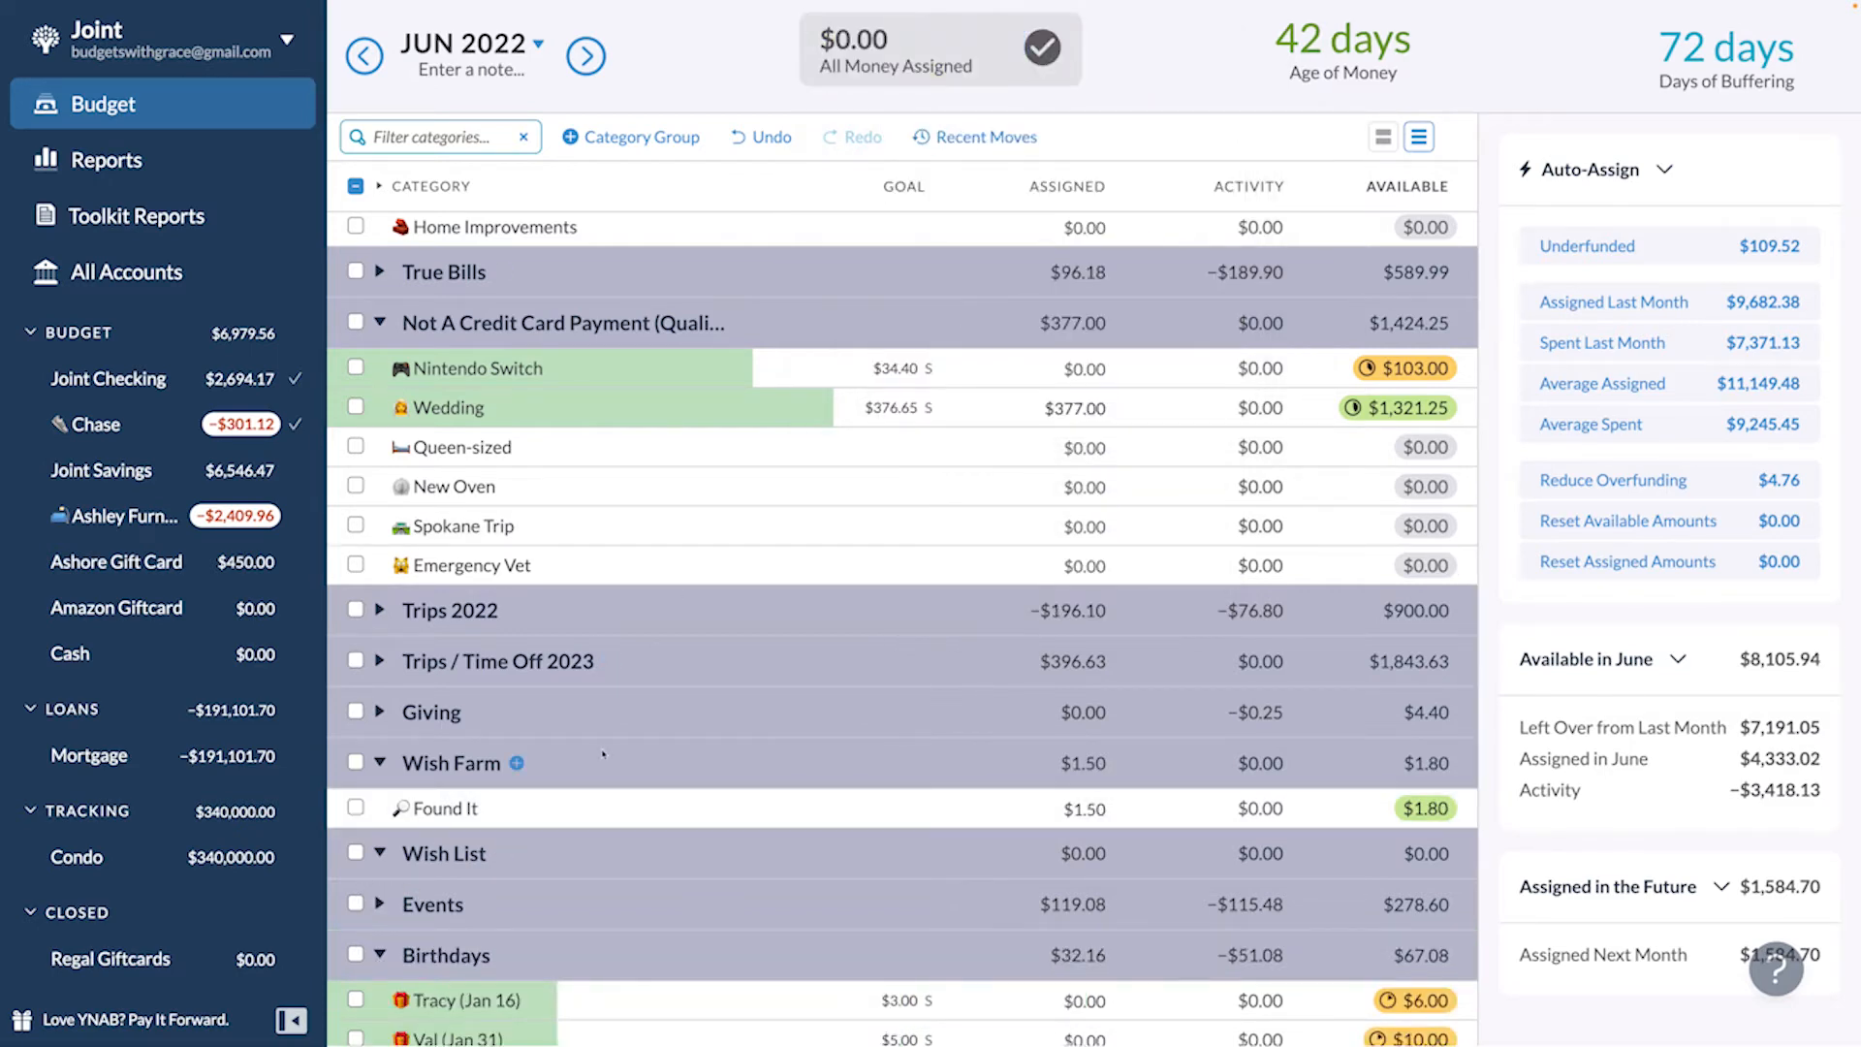
scroll(603, 754, "up", 7)
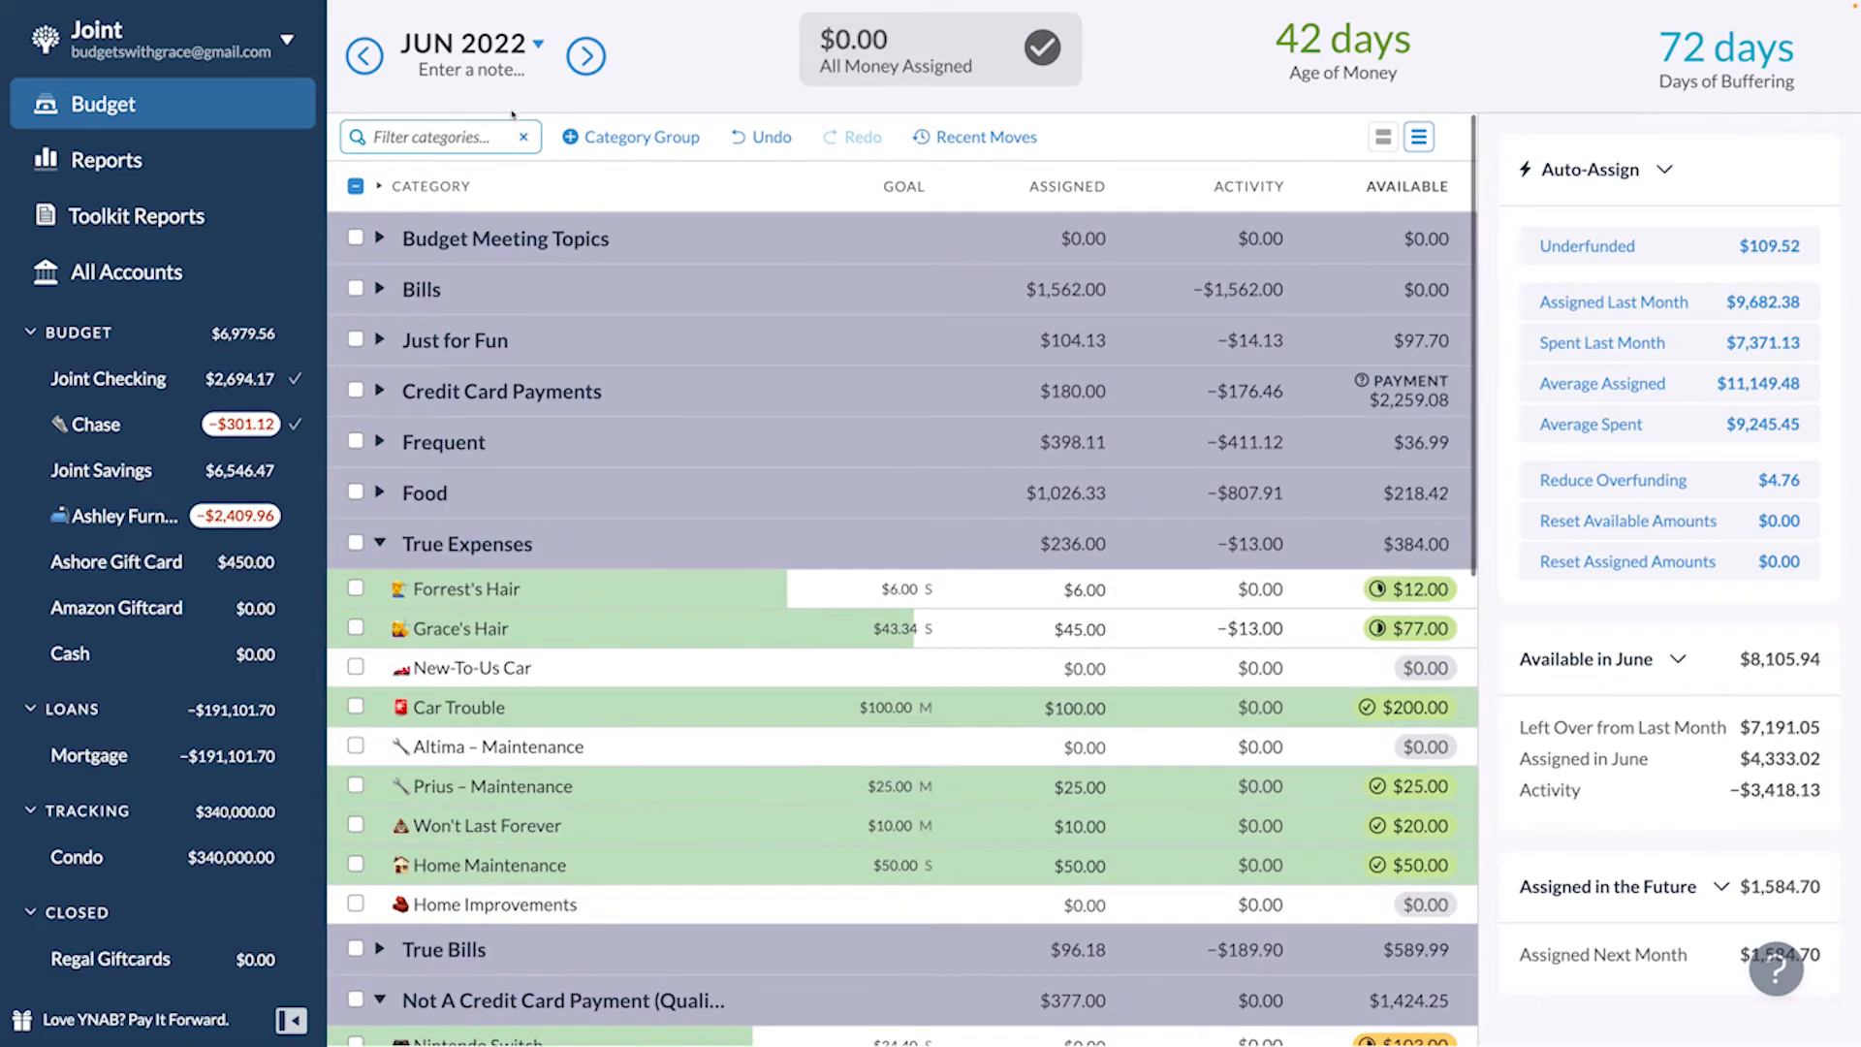
left_click(582, 61)
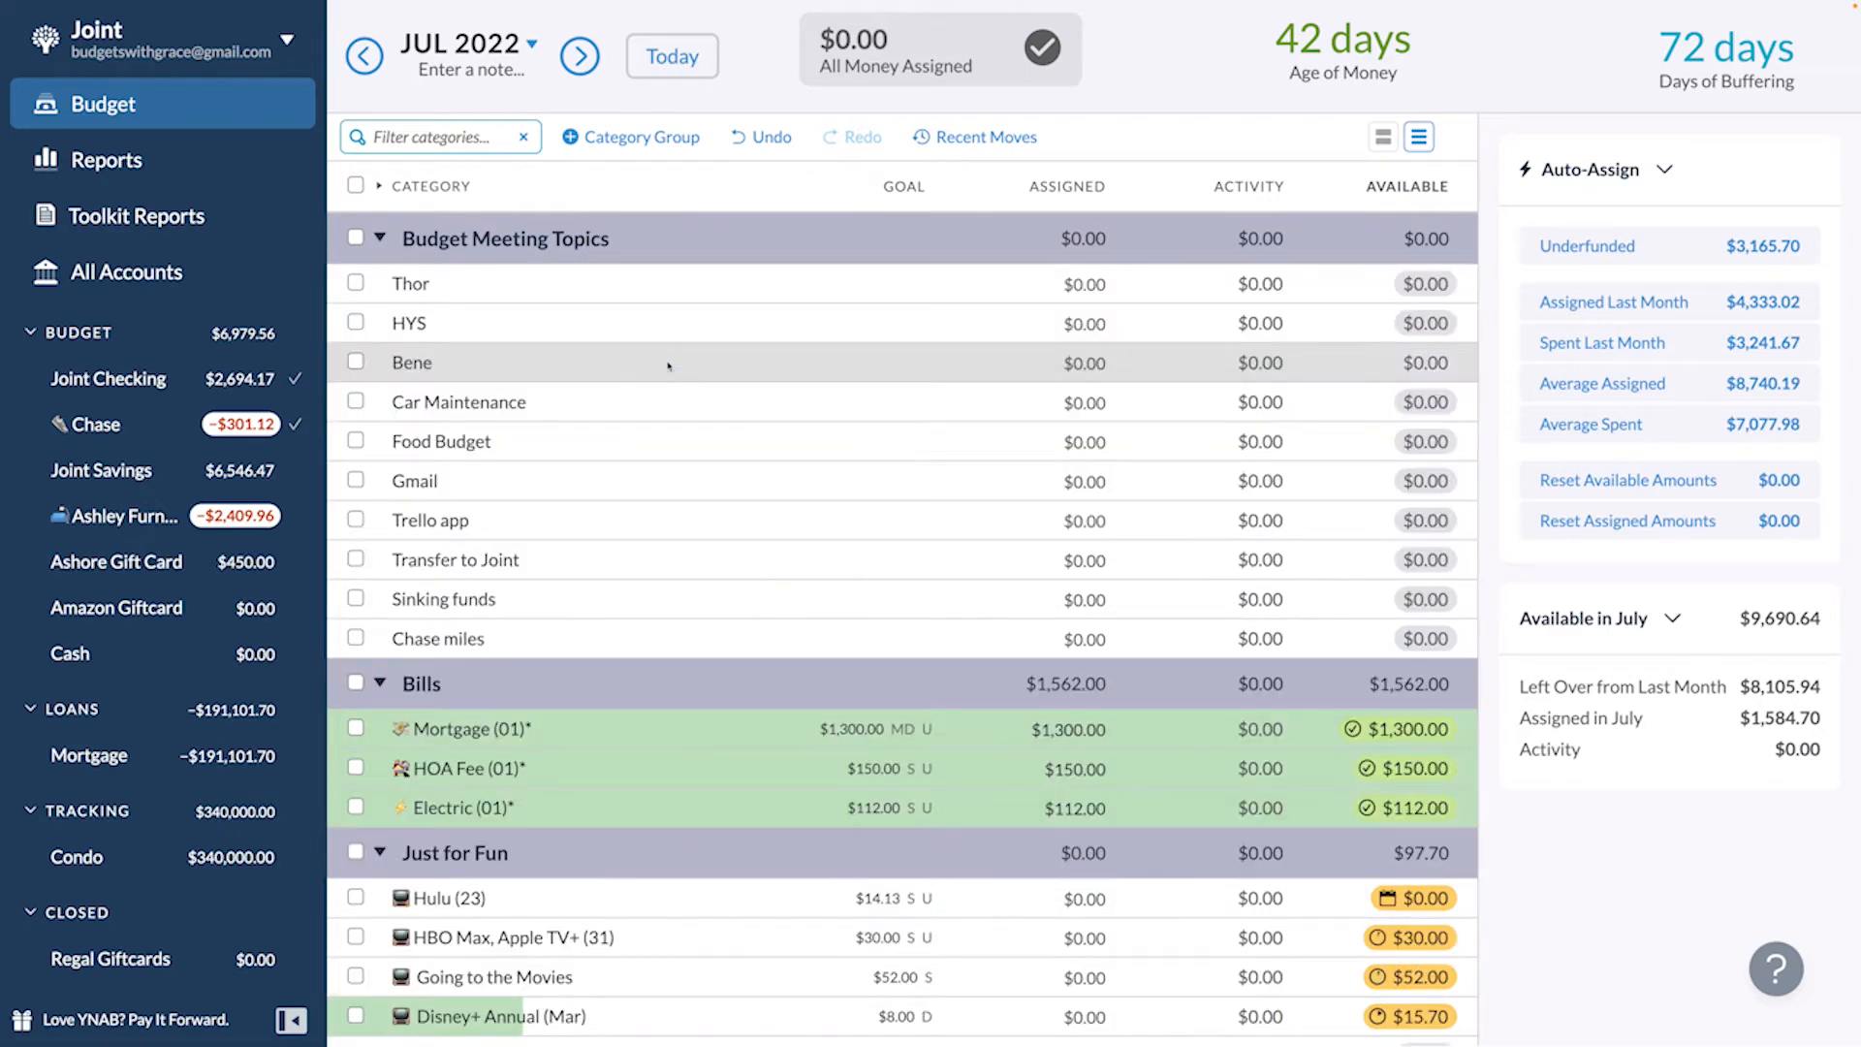
left_click(625, 238)
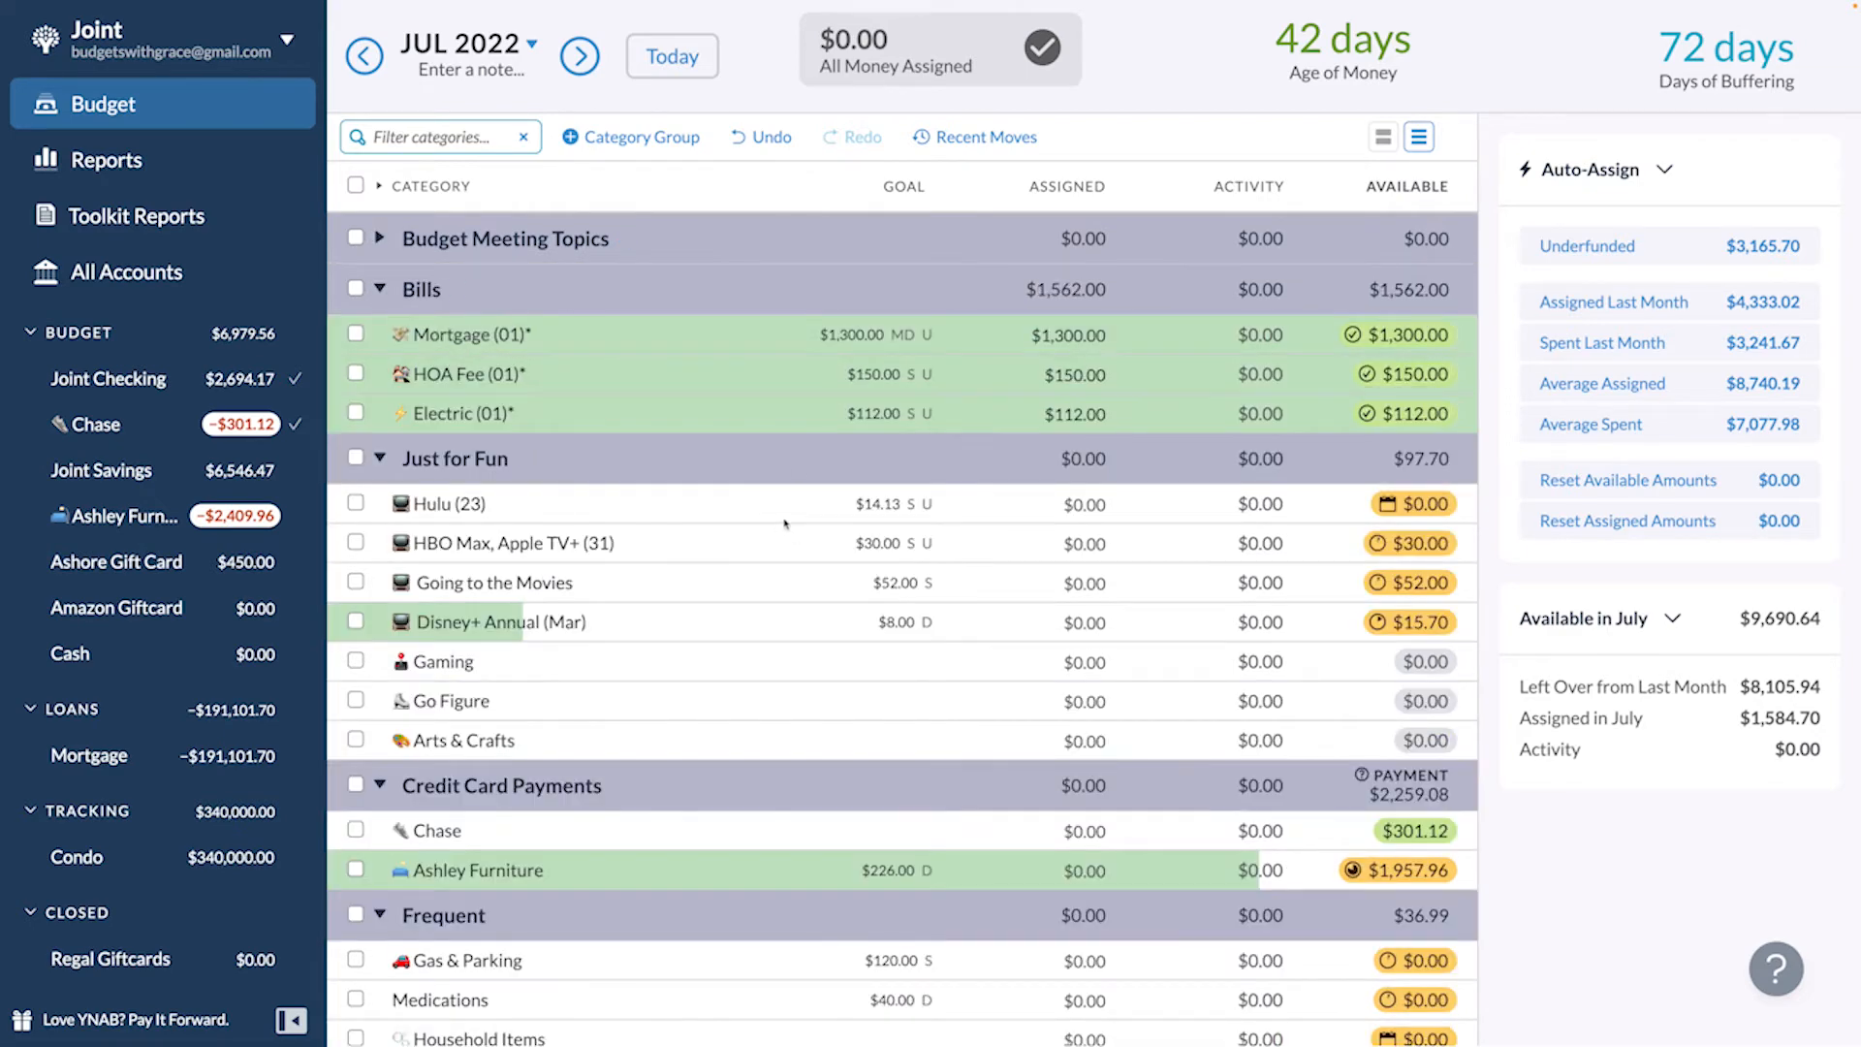
scroll(785, 523, "down", 1)
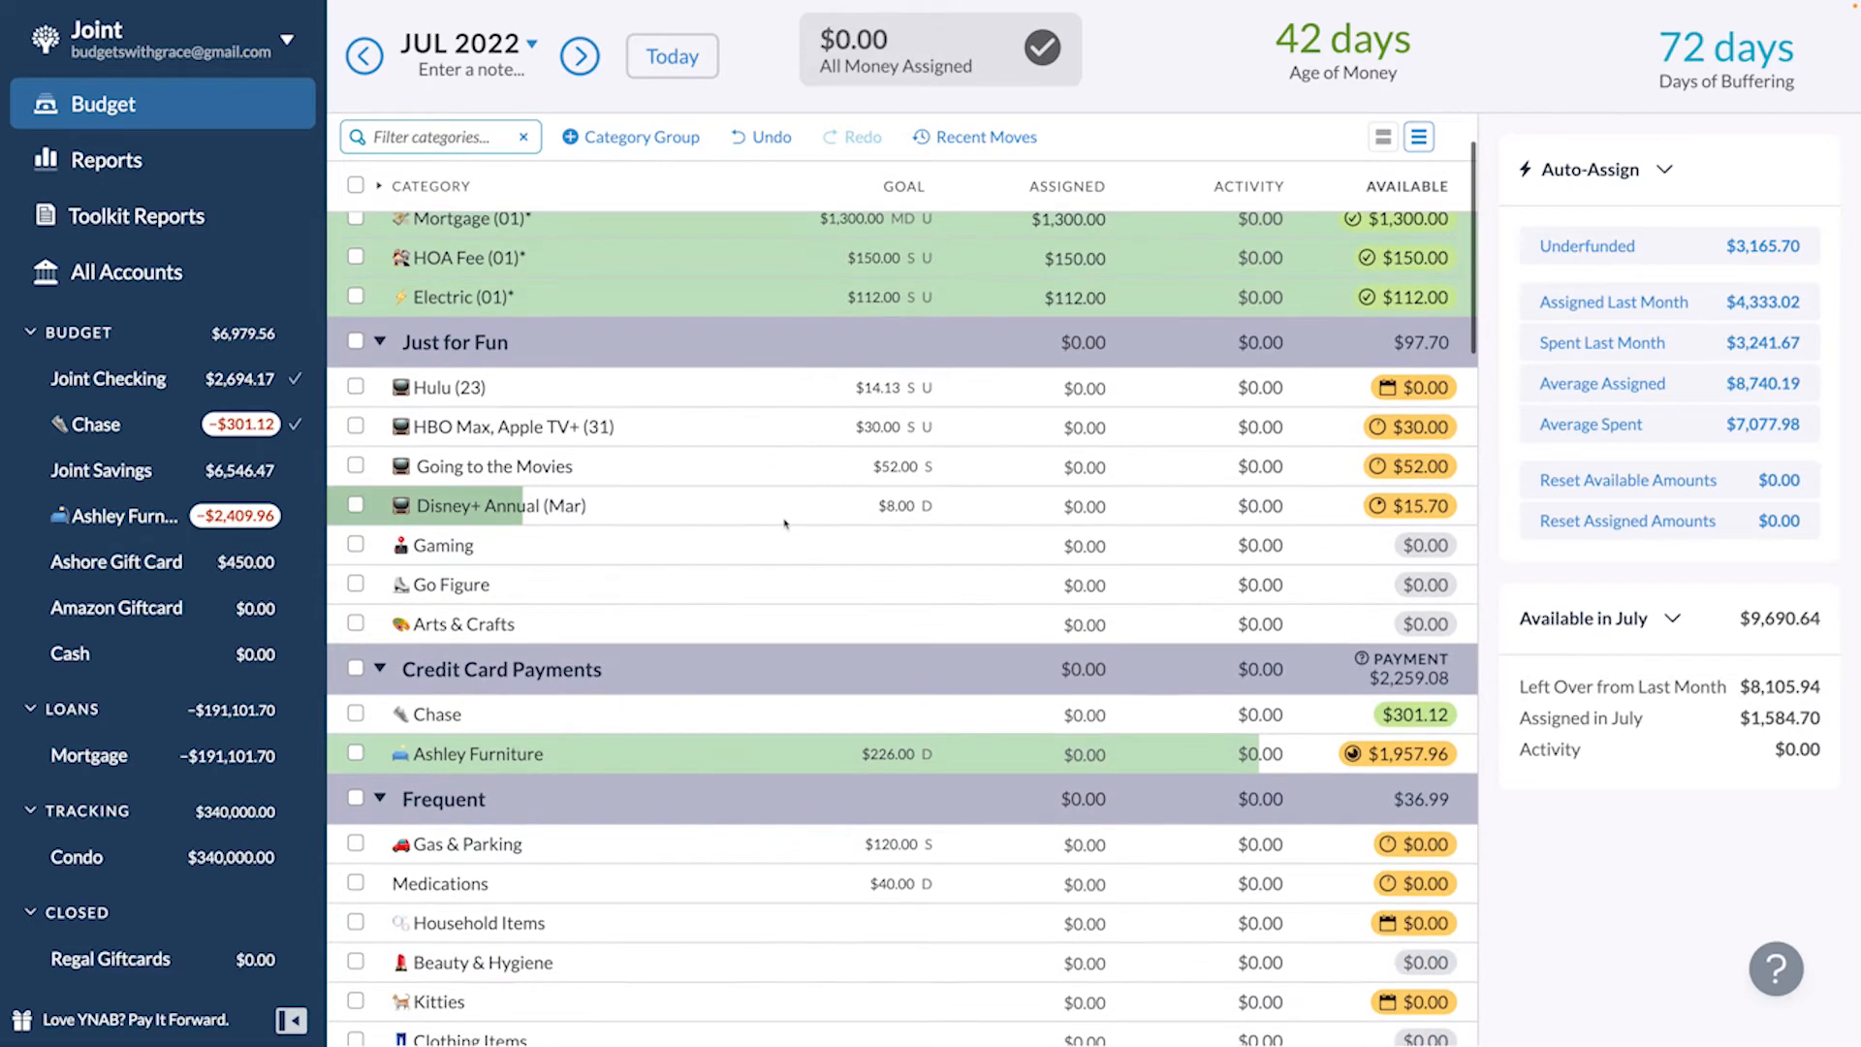
scroll(785, 523, "down", 1)
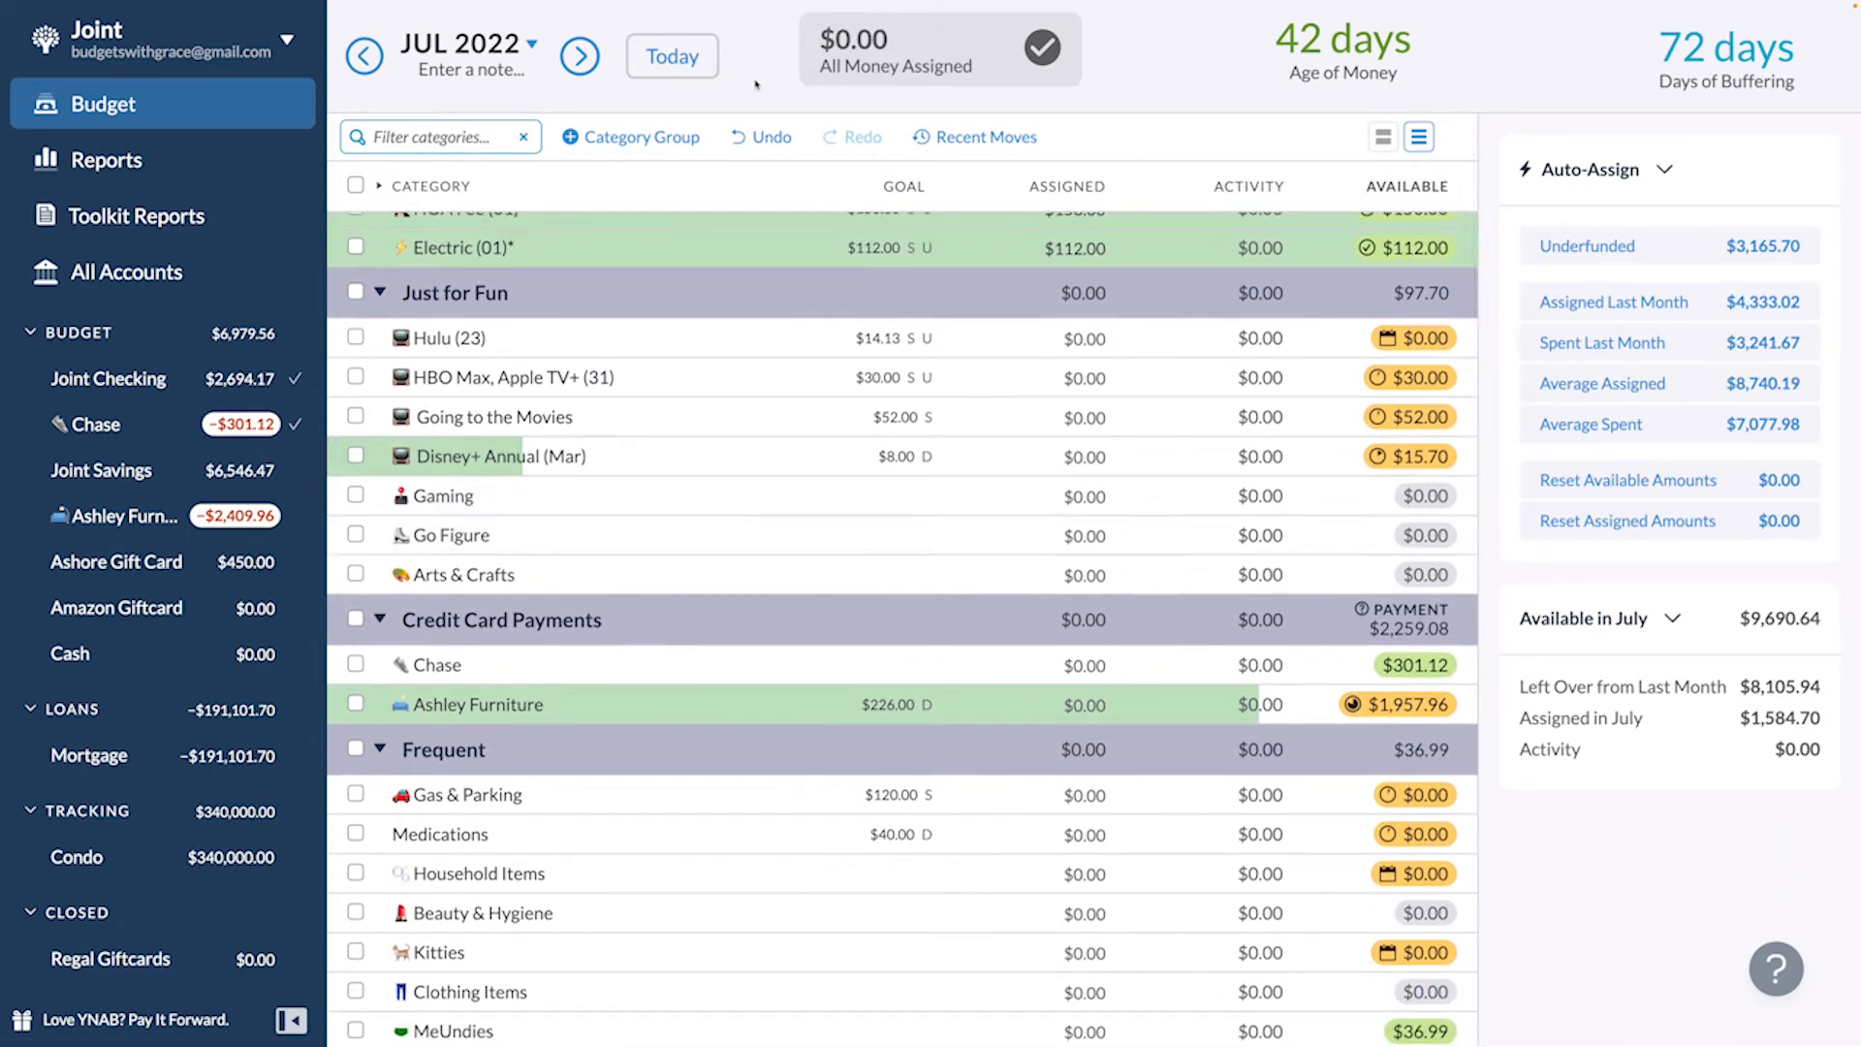
- Return to June 2022 and review the Wedding category's assignment history, including the 06/22/2022 entry
left_click(364, 56)
scroll(919, 504, "down", 10)
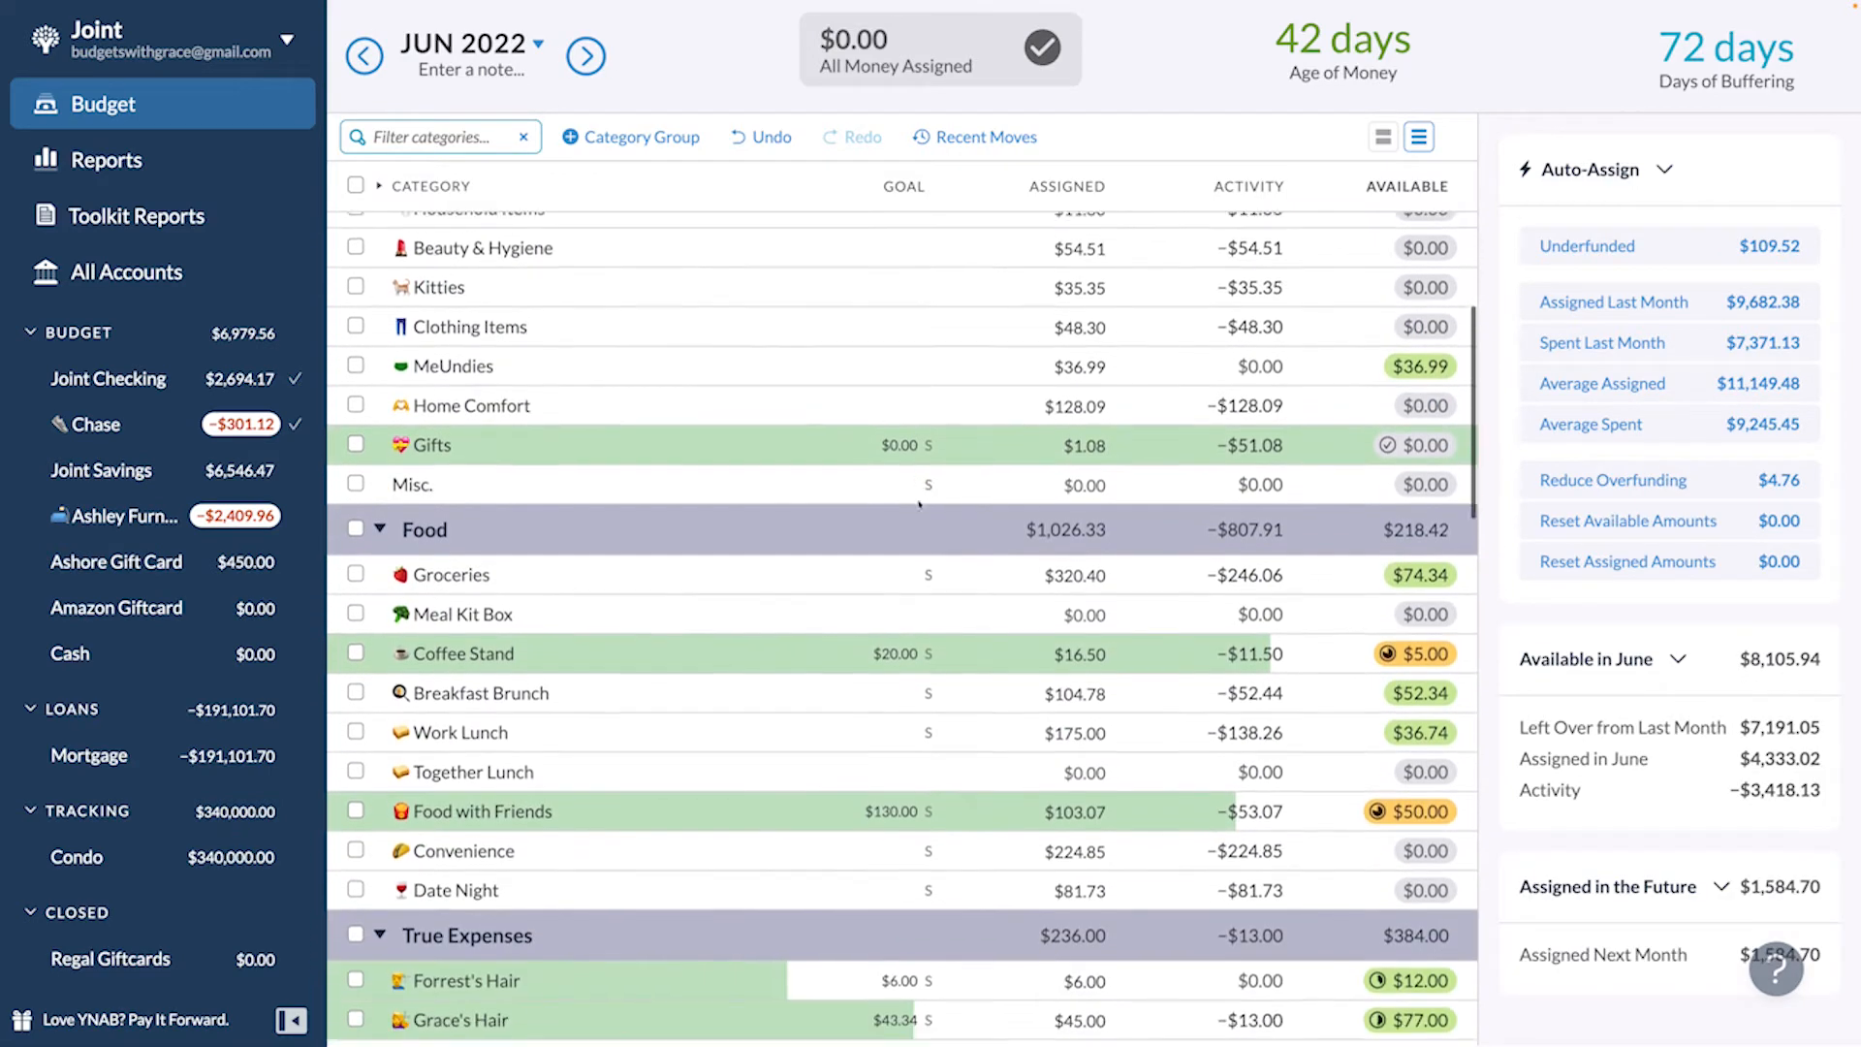
scroll(919, 504, "down", 8)
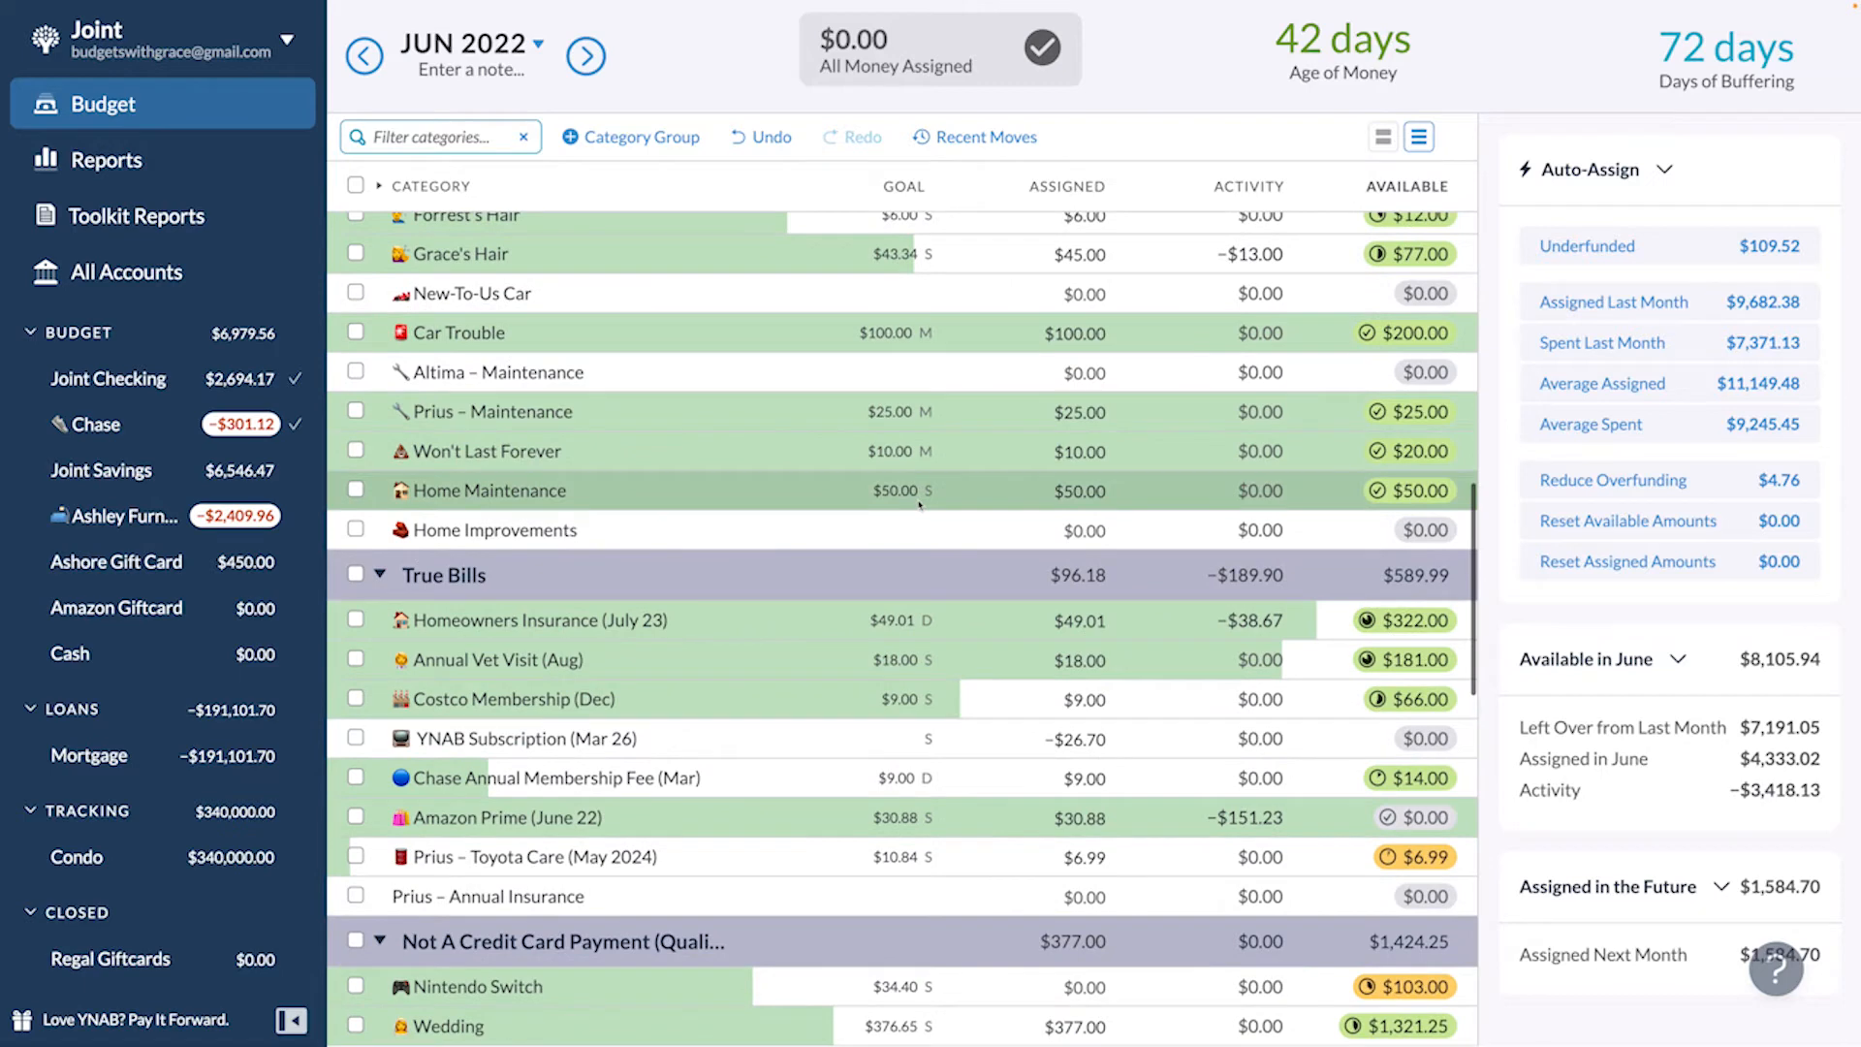
scroll(919, 504, "down", 3)
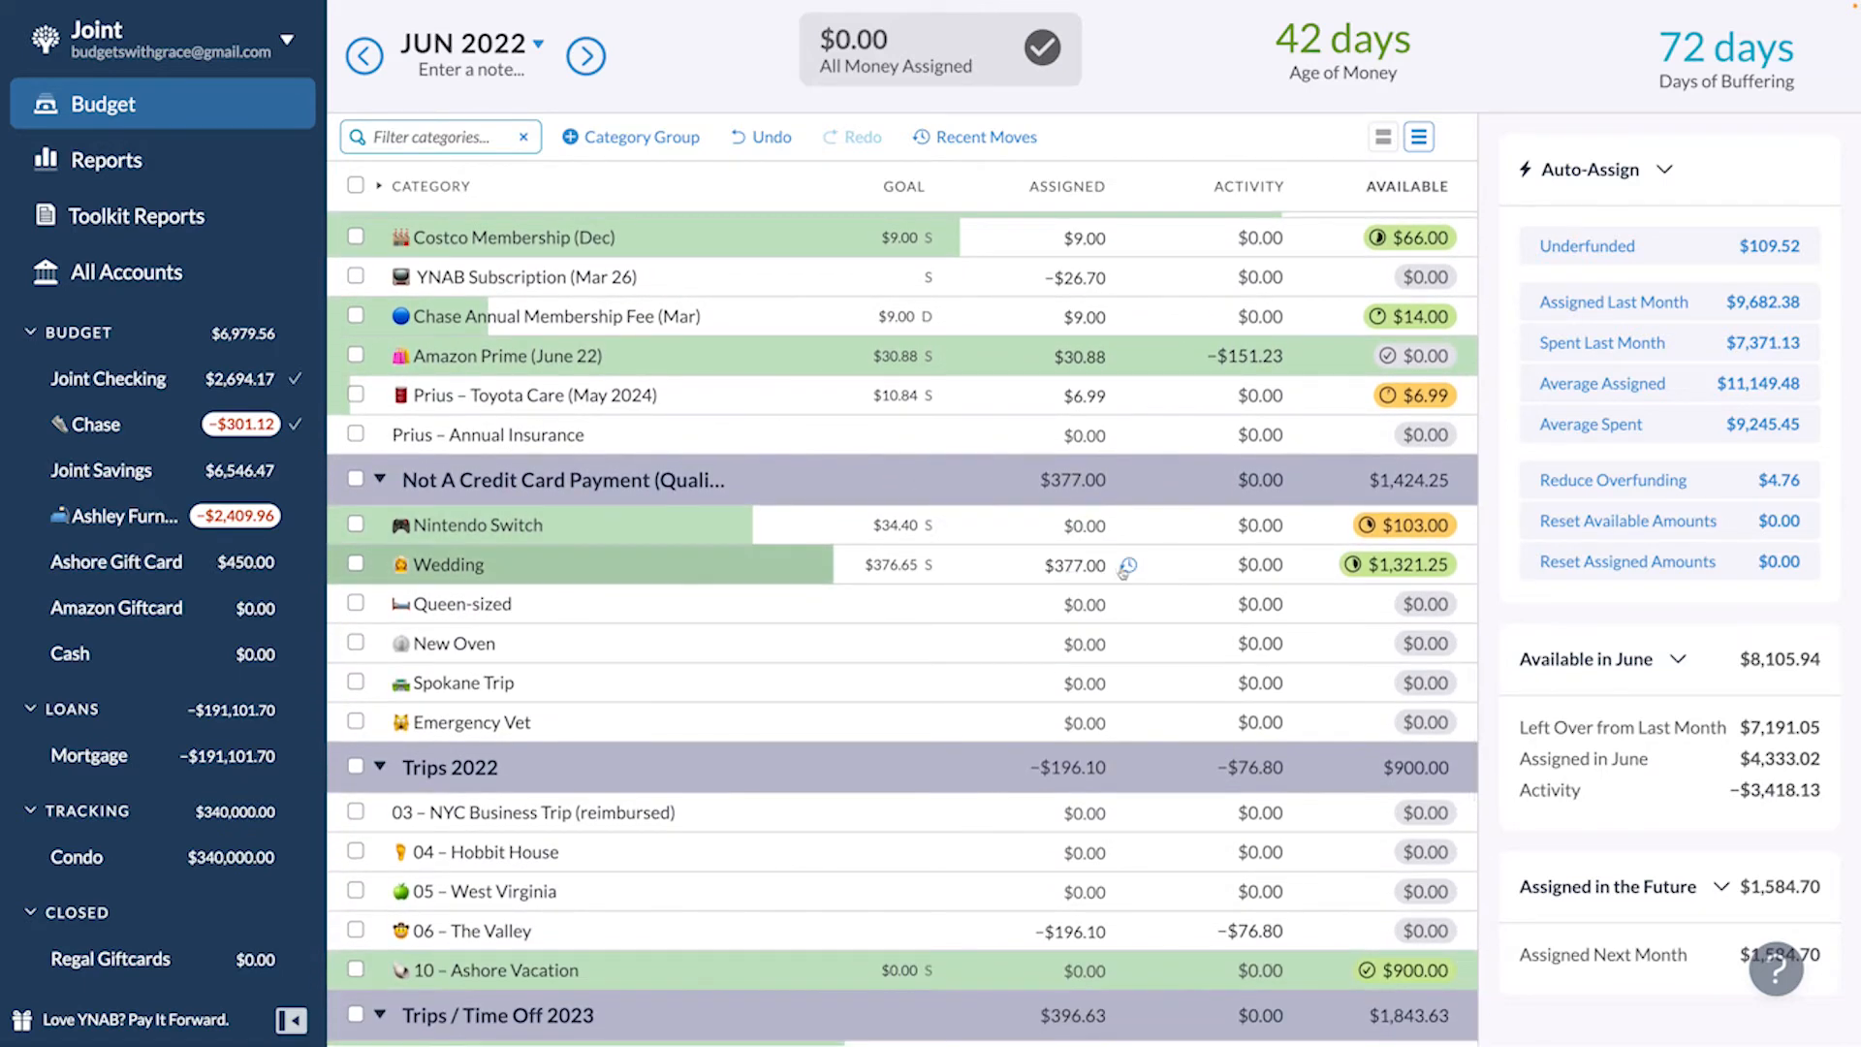
left_click(1128, 567)
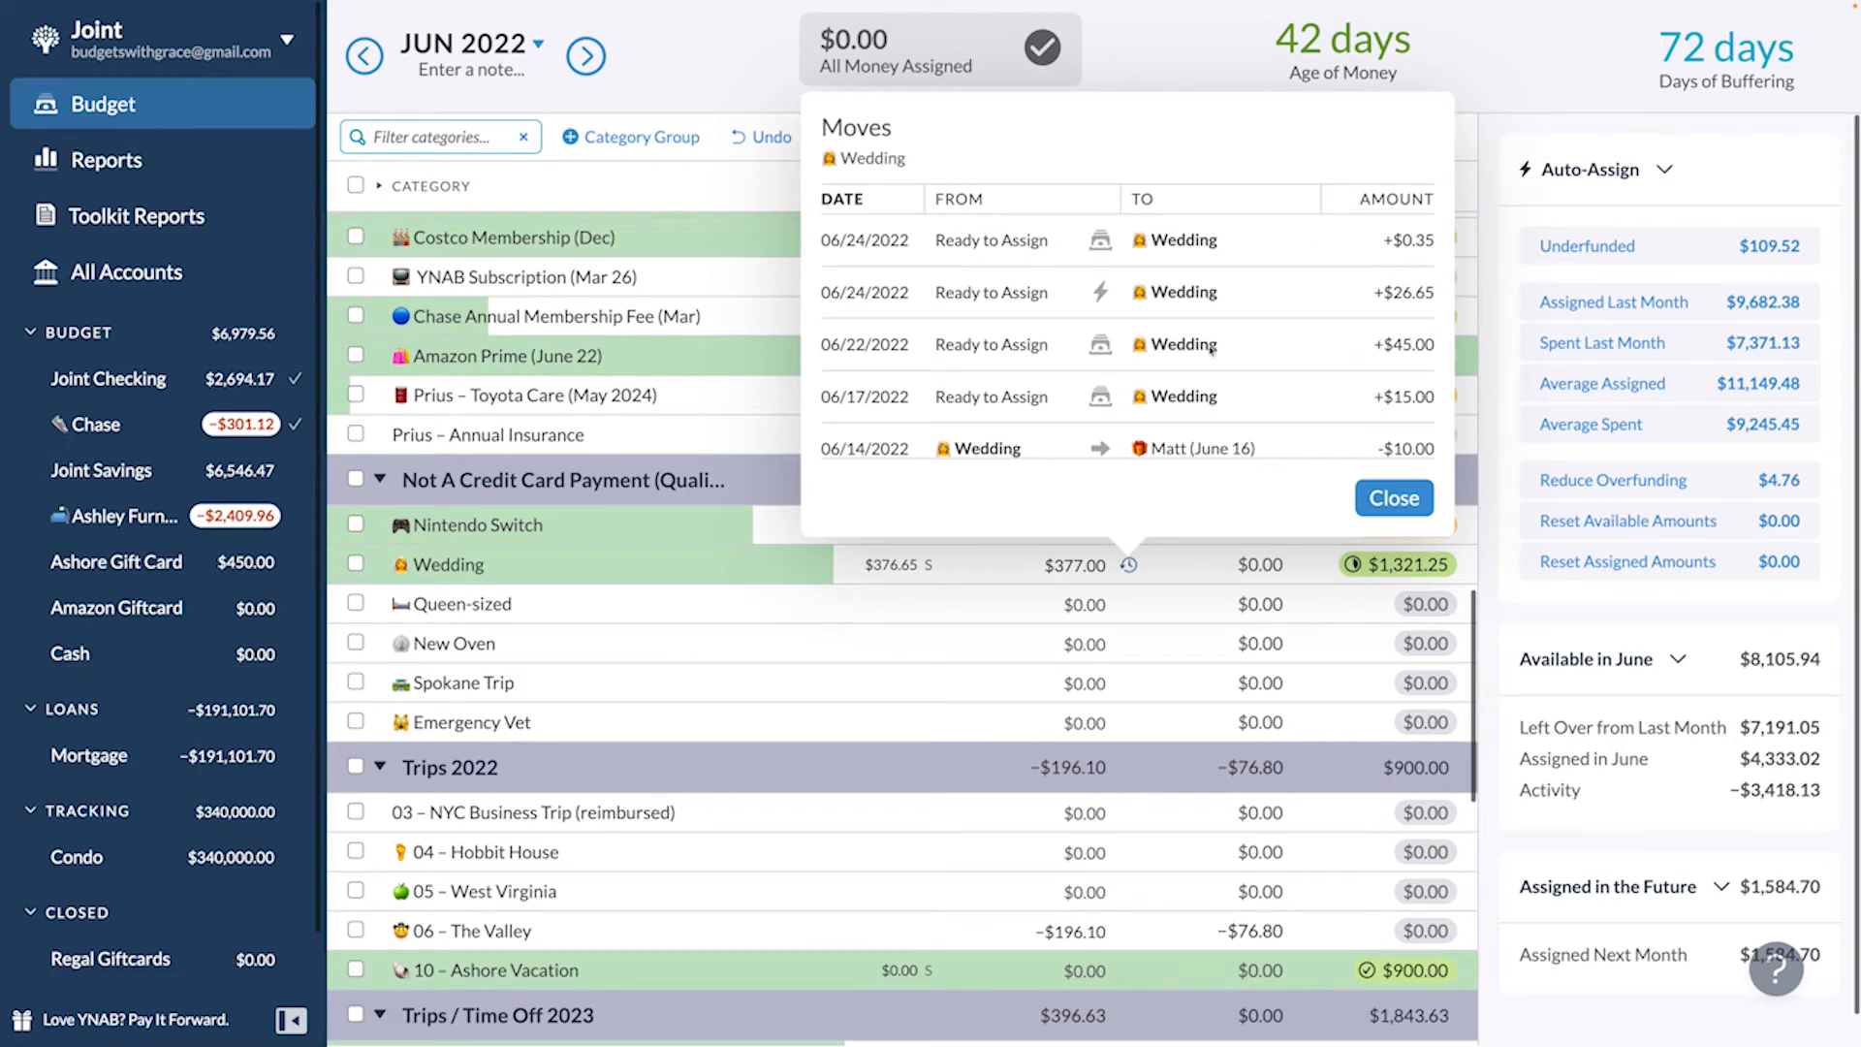
left_click_drag(840, 345, 1437, 344)
left_click(1394, 498)
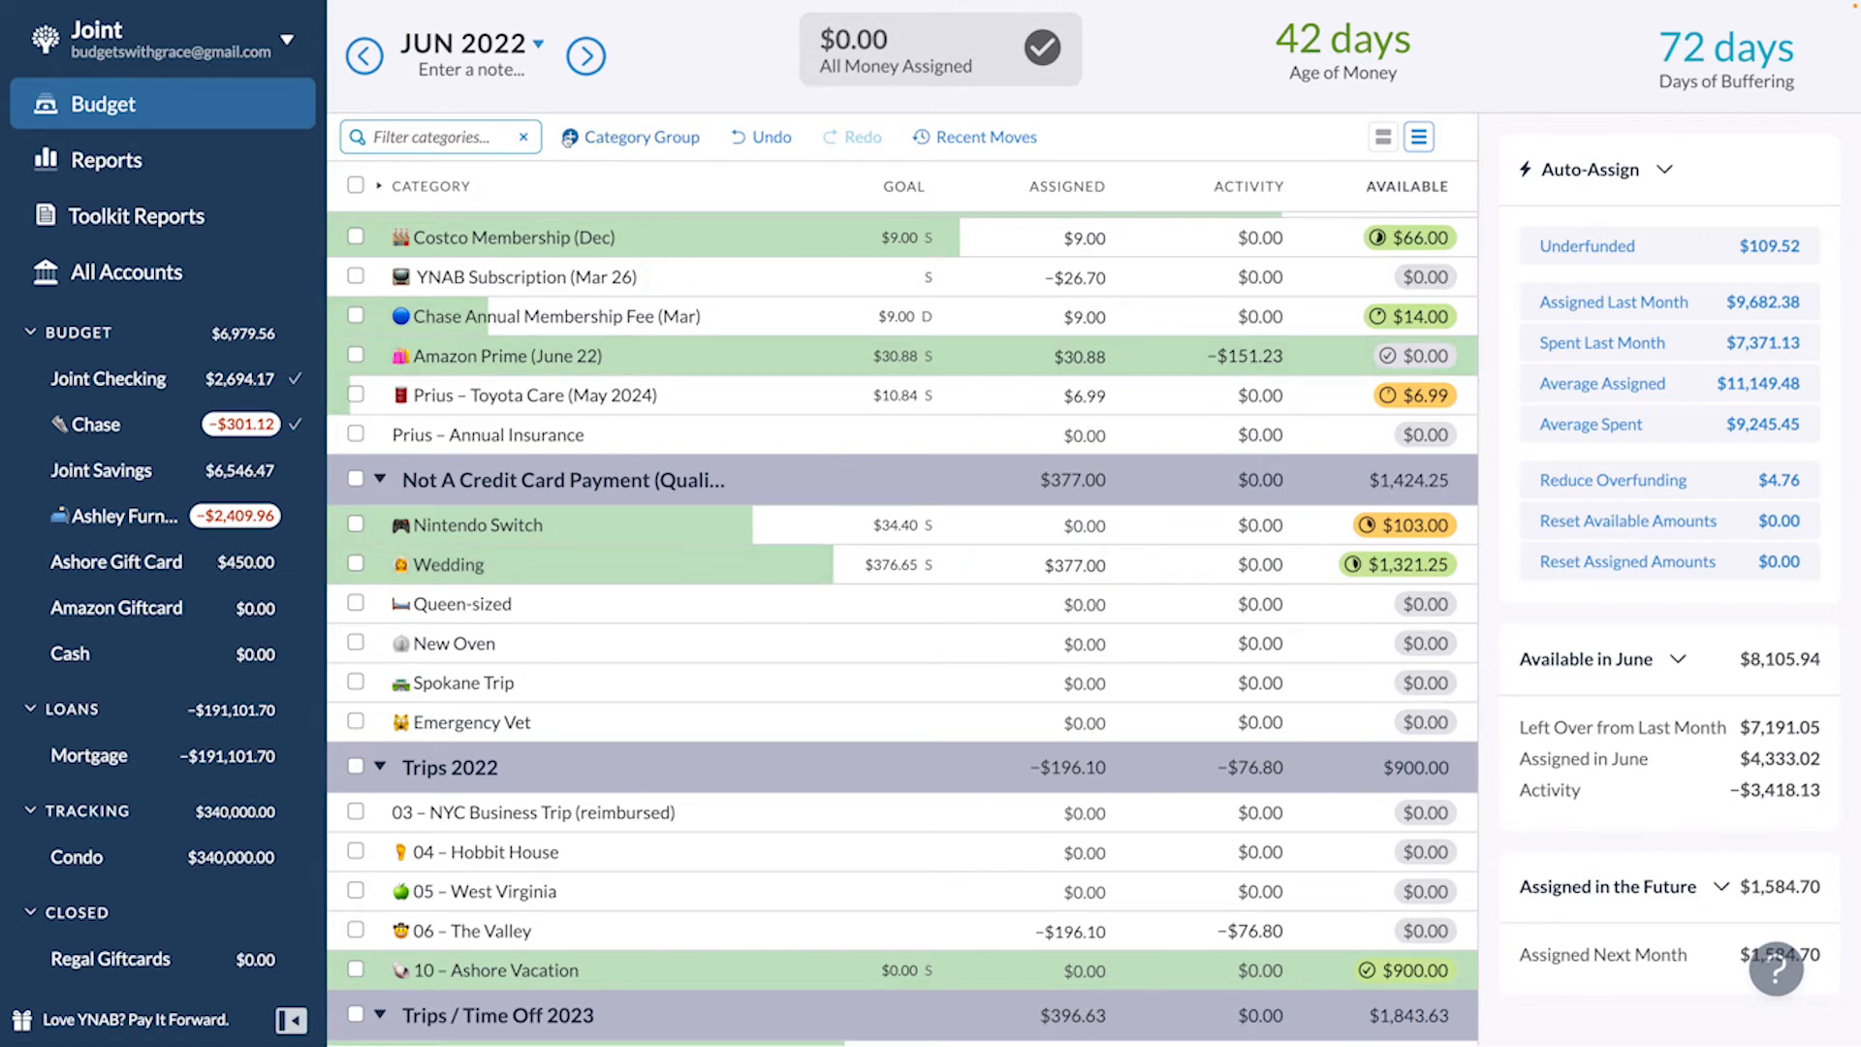
- Review the category goals in July 2022 and check the underfunded total for the whole Food group
left_click(585, 55)
left_click(1028, 565)
scroll(1024, 567, "down", 3)
scroll(1024, 567, "down", 3)
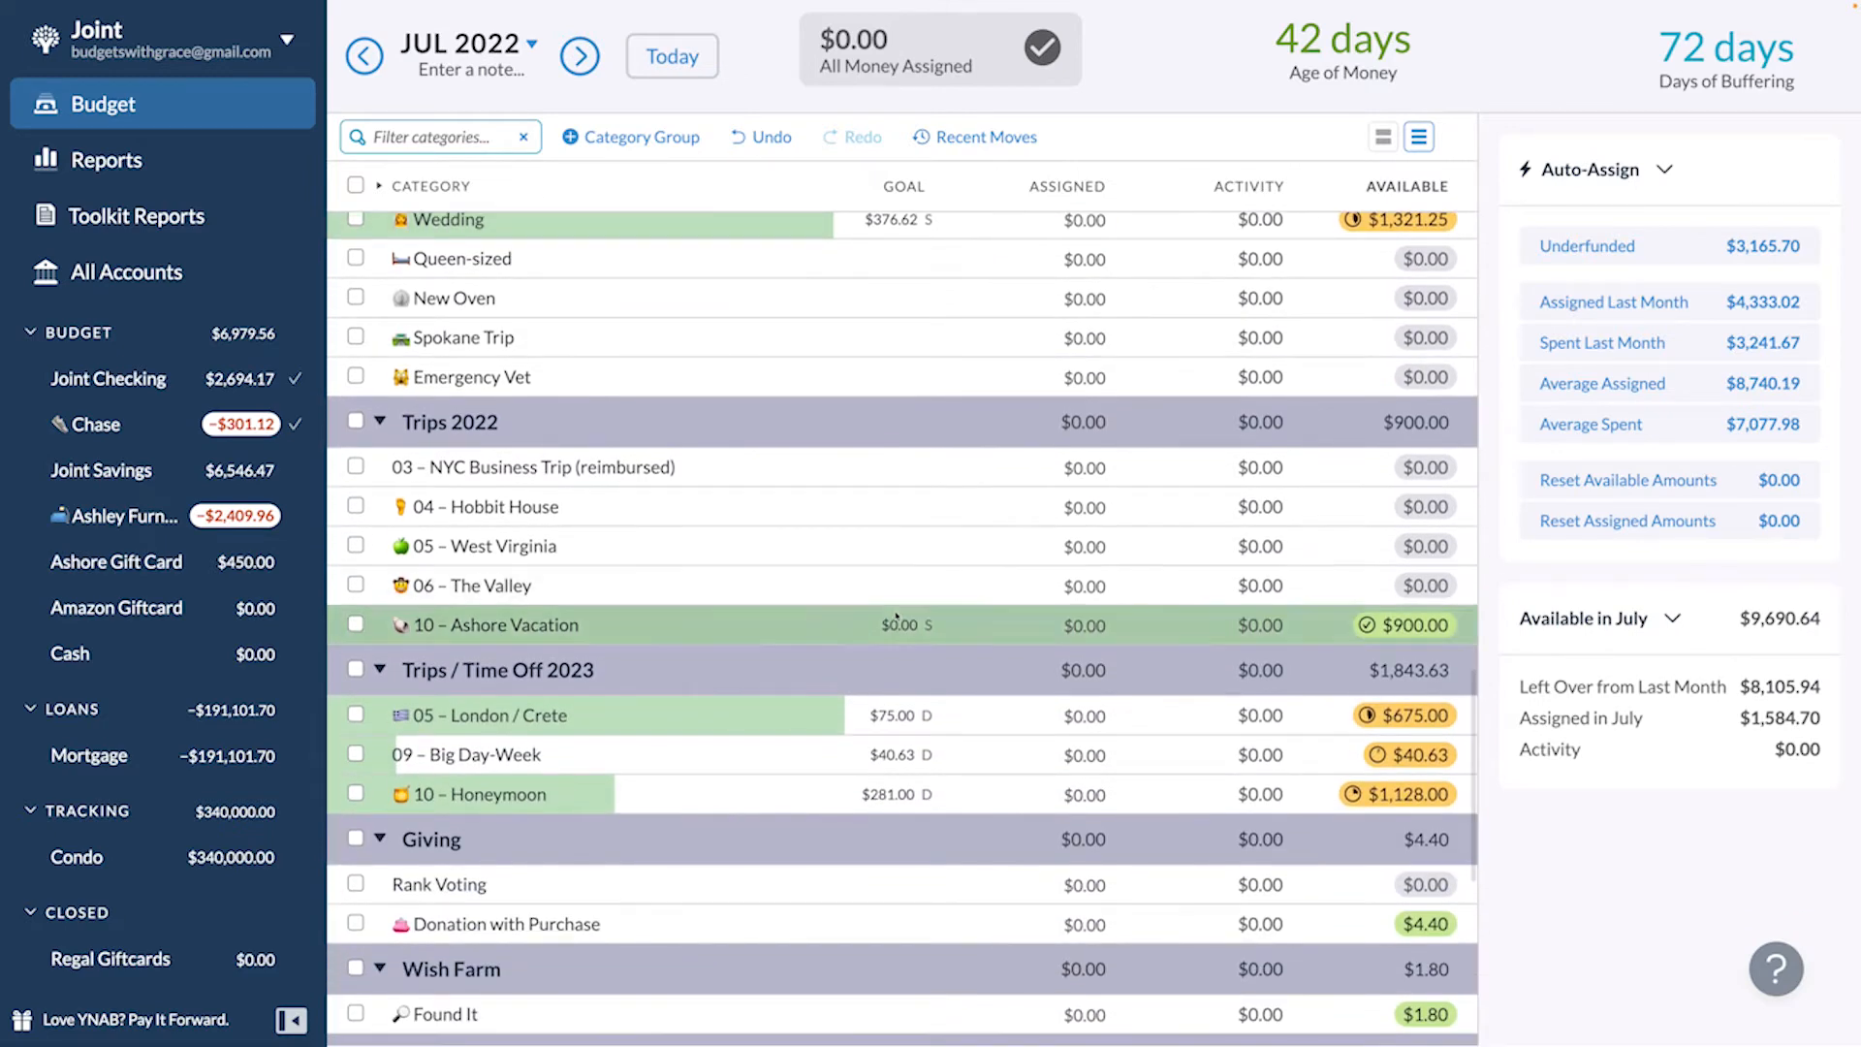
scroll(1004, 549, "up", 6)
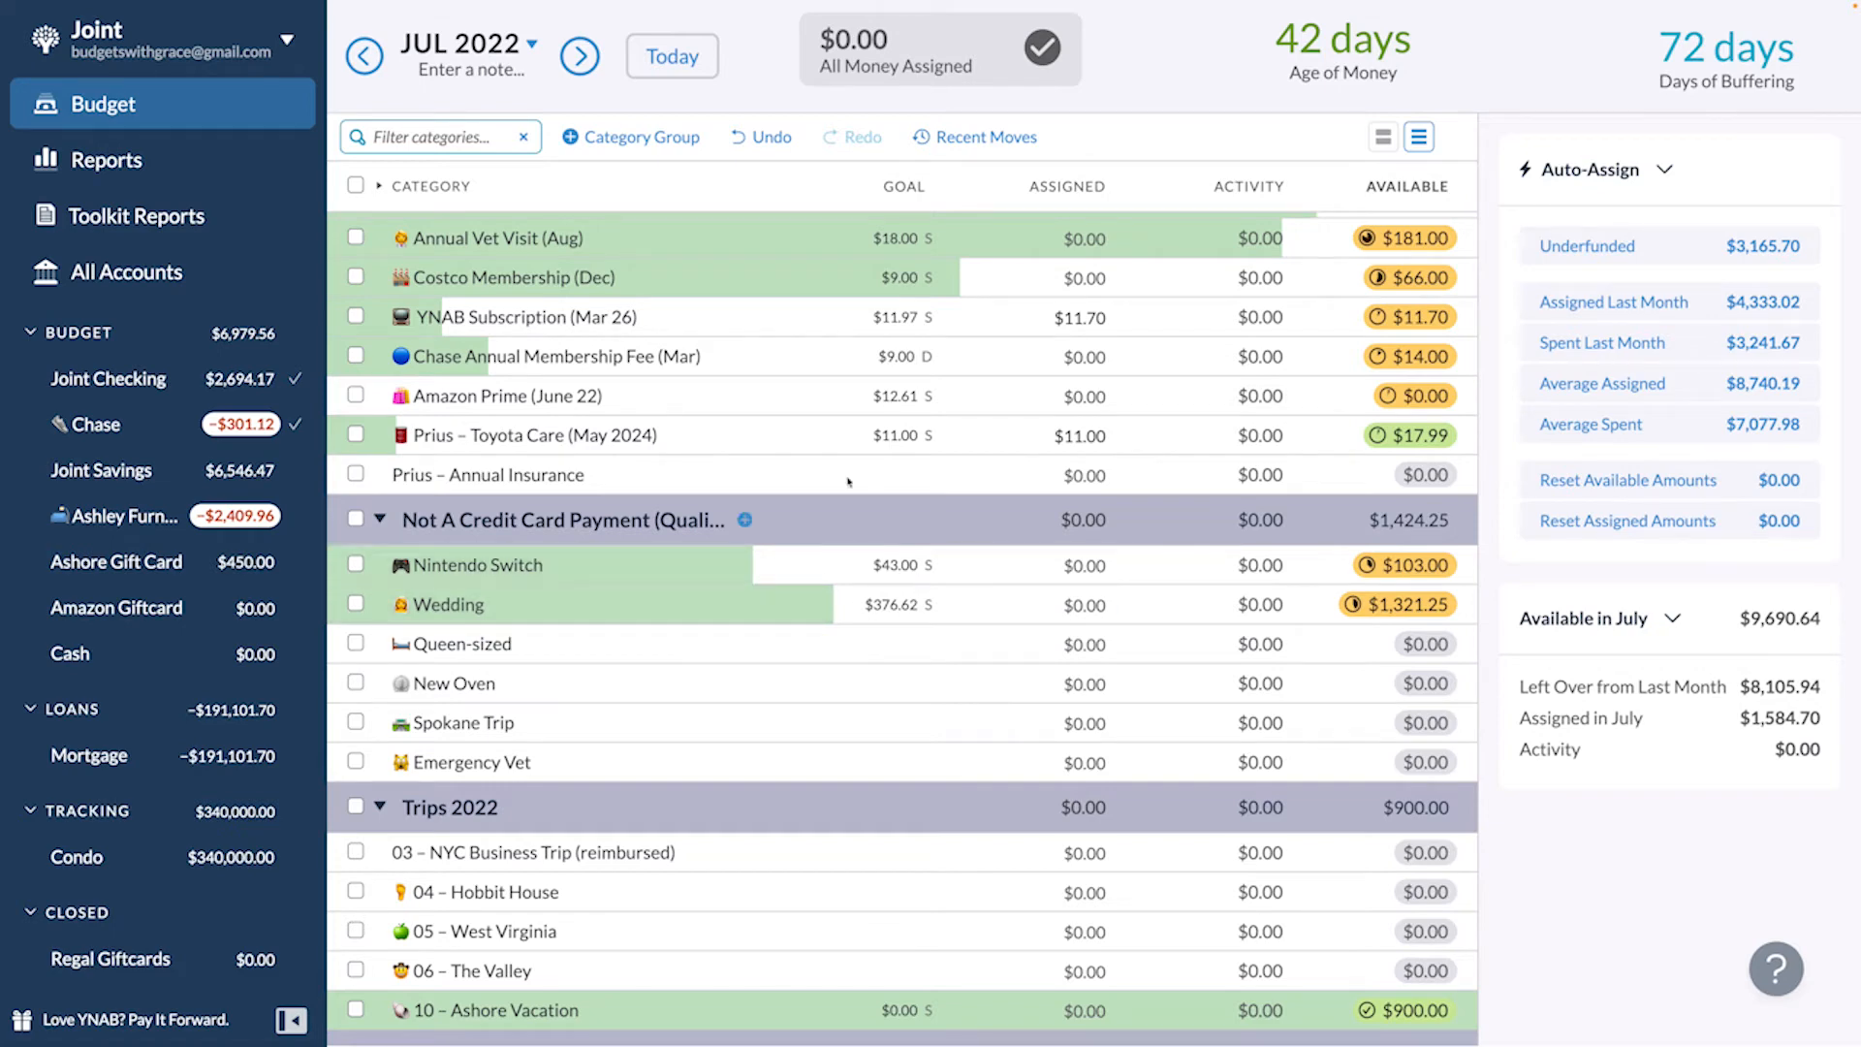
scroll(679, 388, "up", 8)
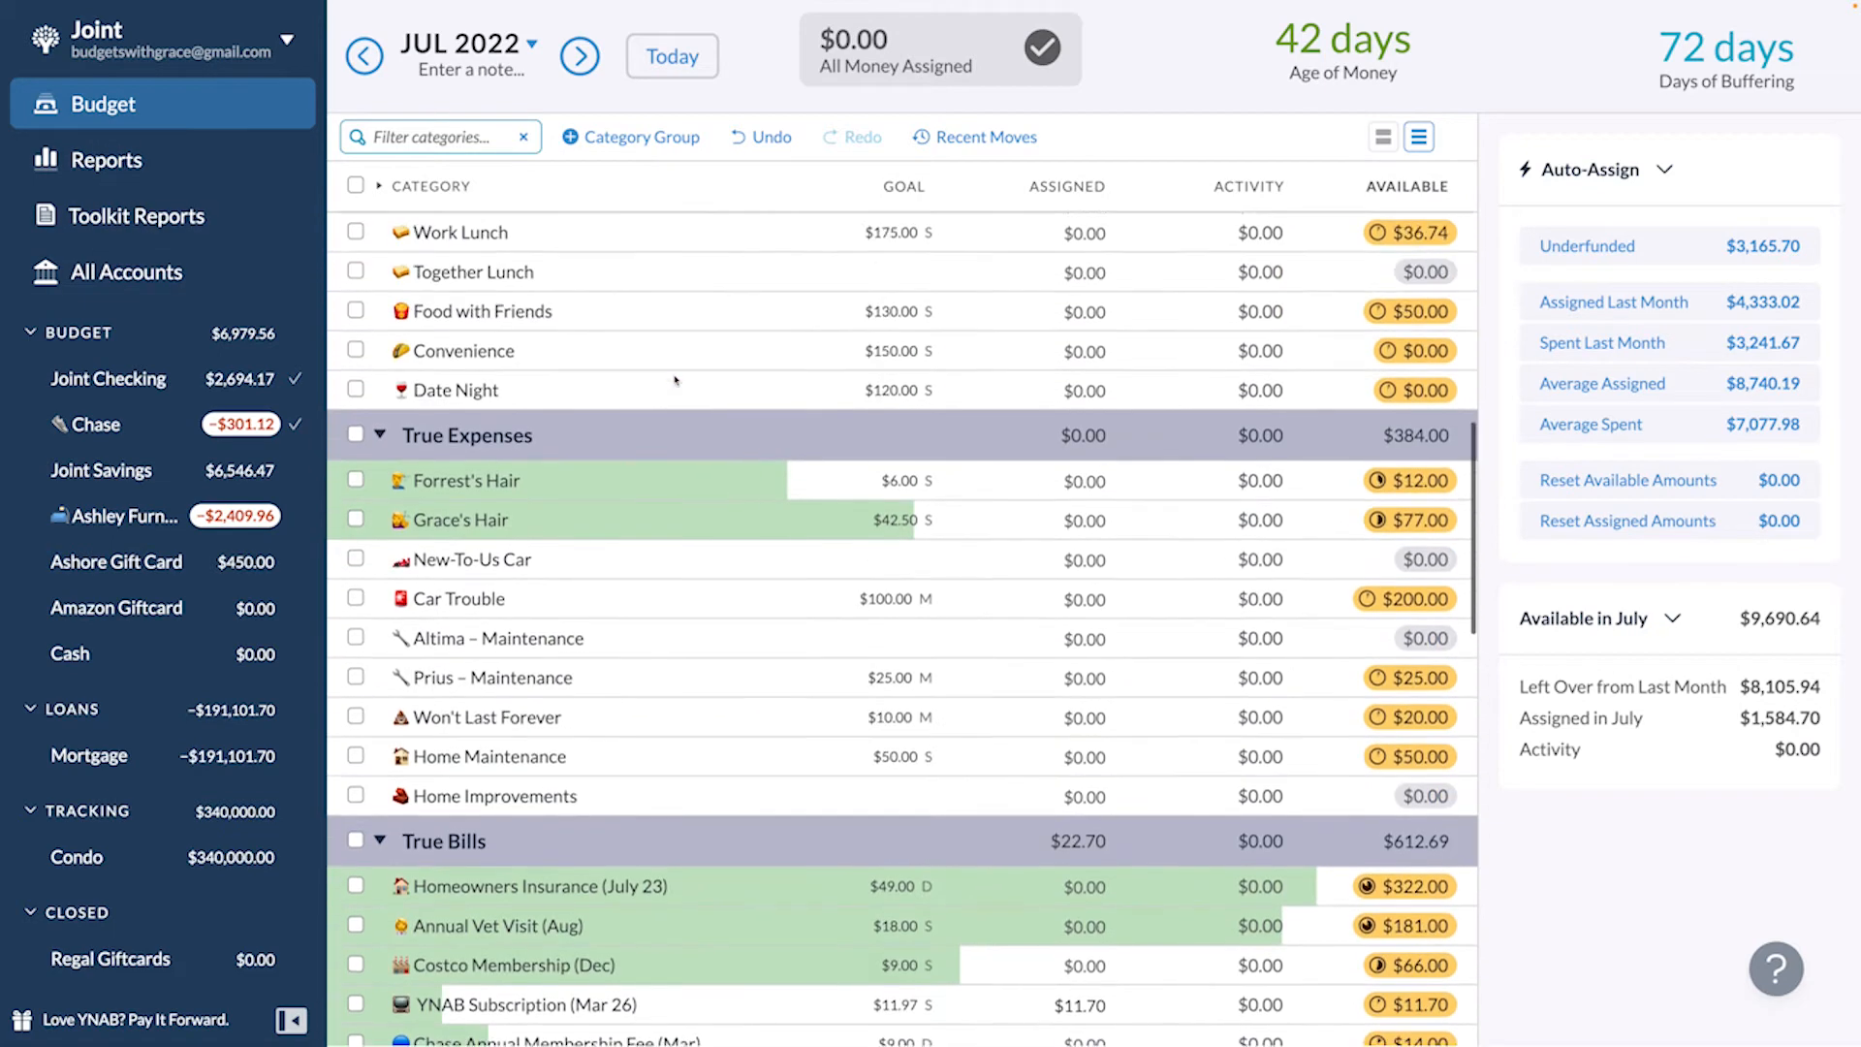
scroll(673, 375, "up", 3)
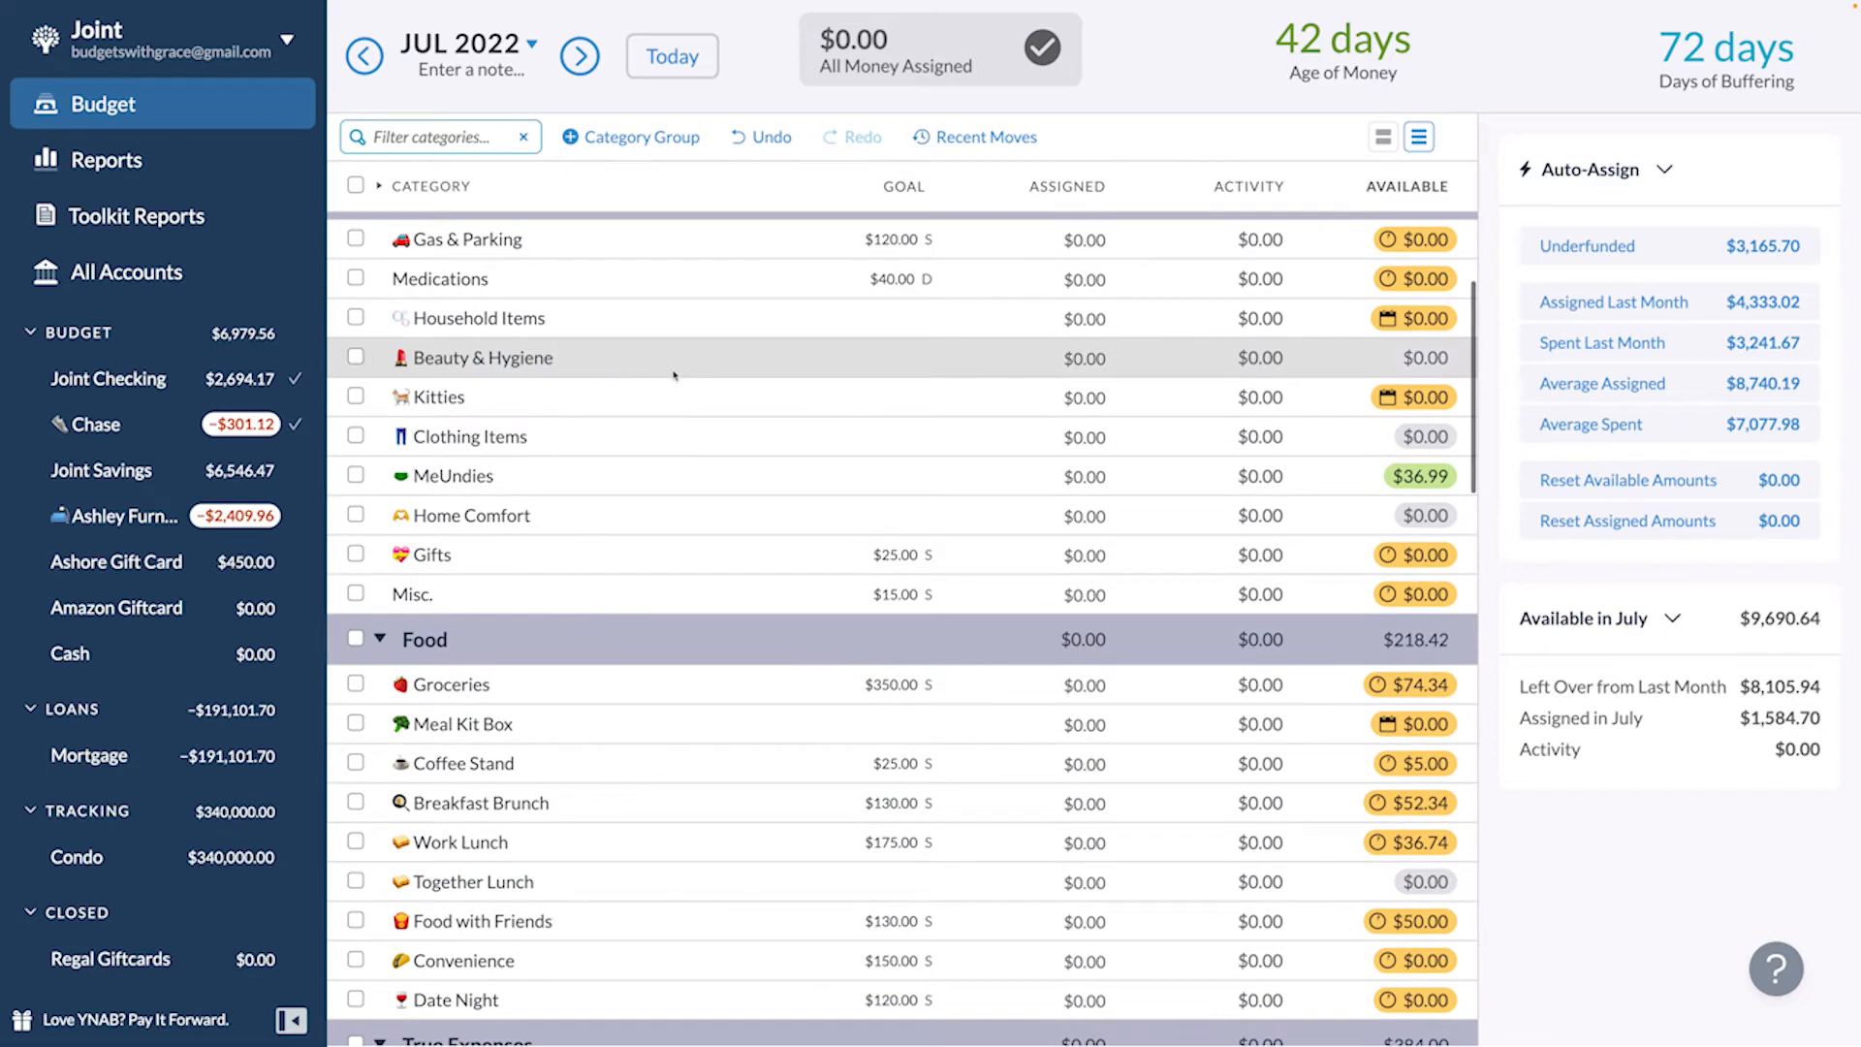
scroll(674, 375, "down", 2)
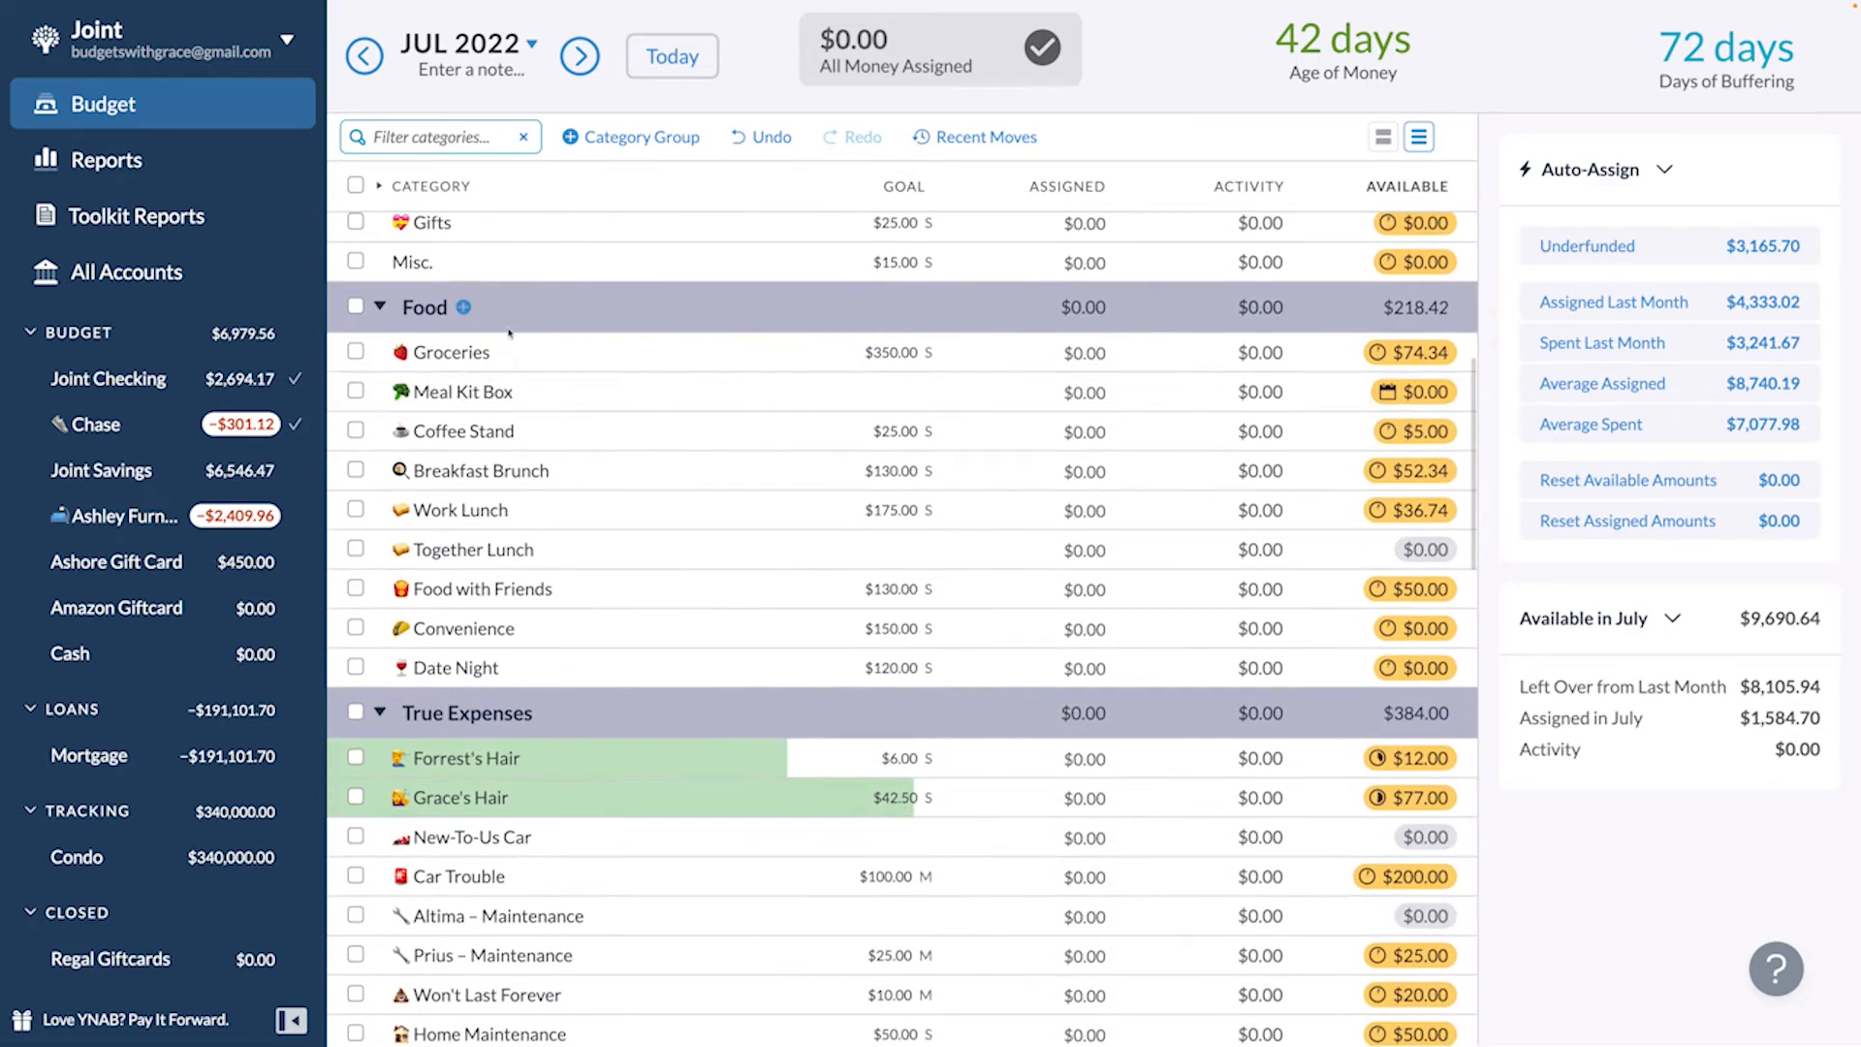
left_click(355, 305)
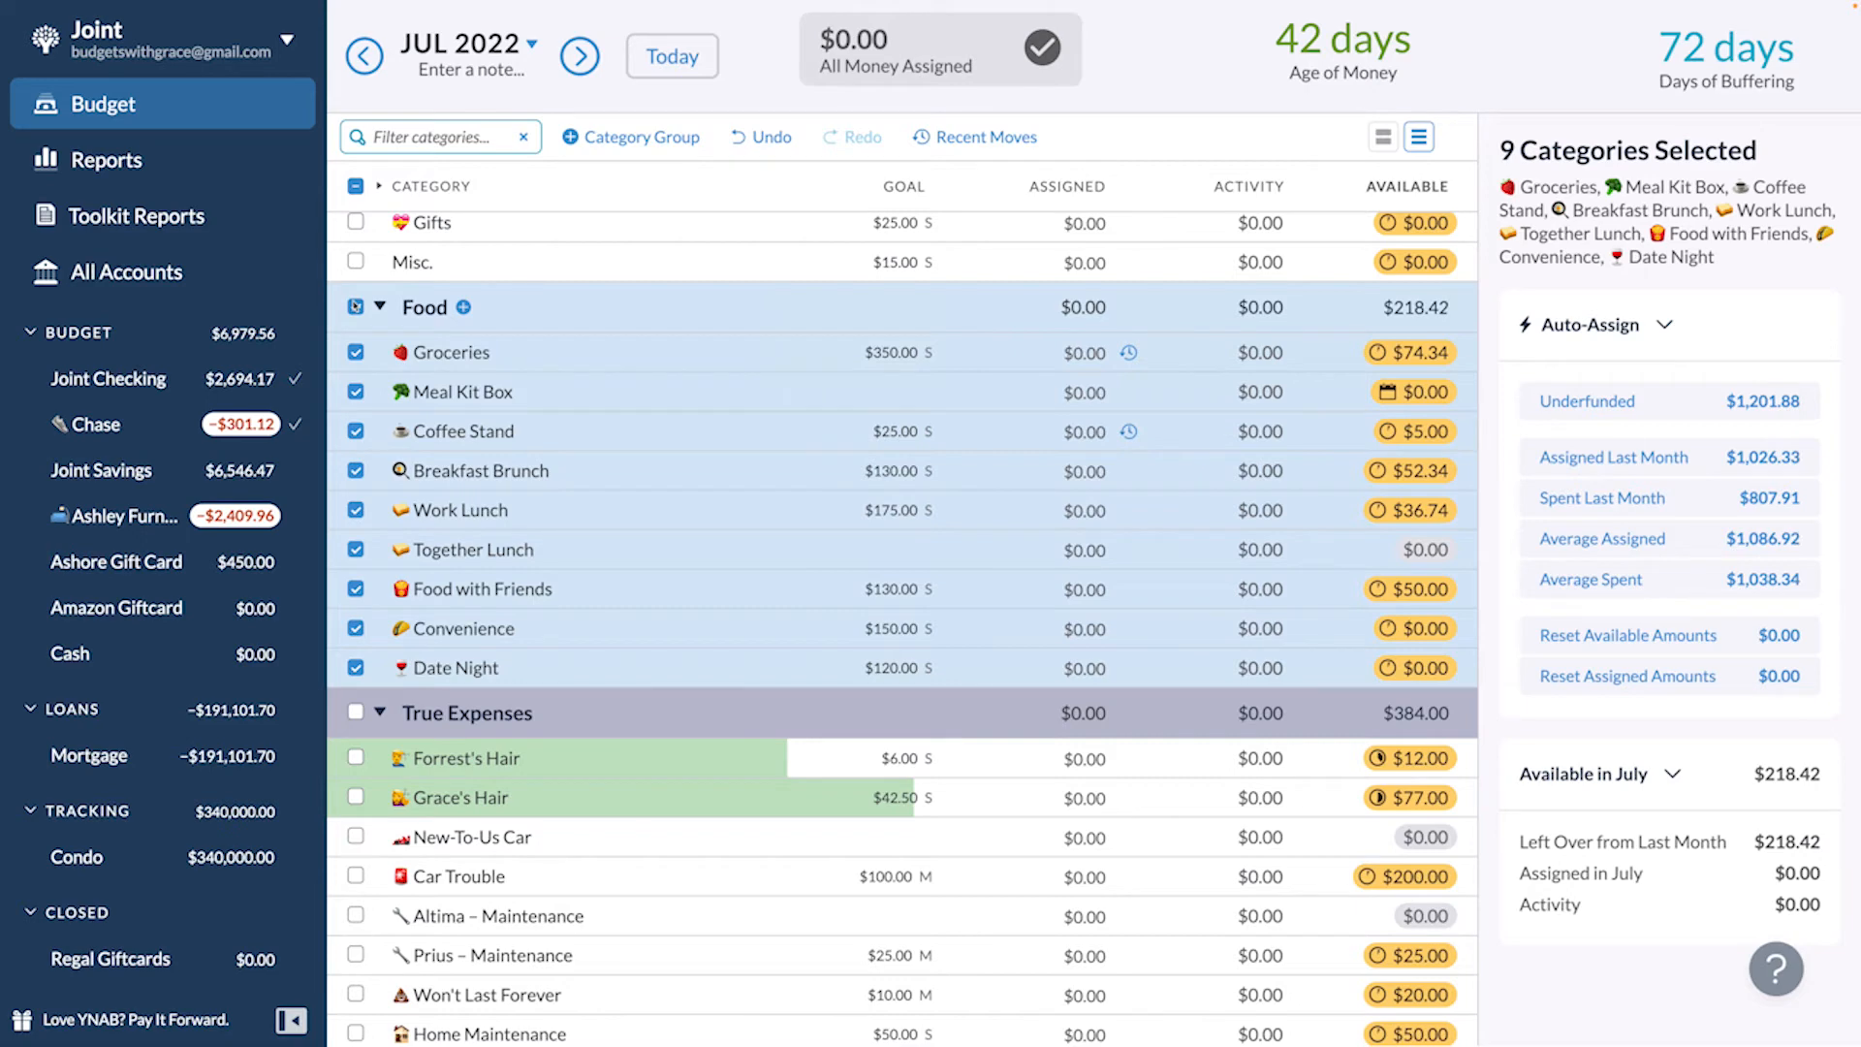
left_click(355, 305)
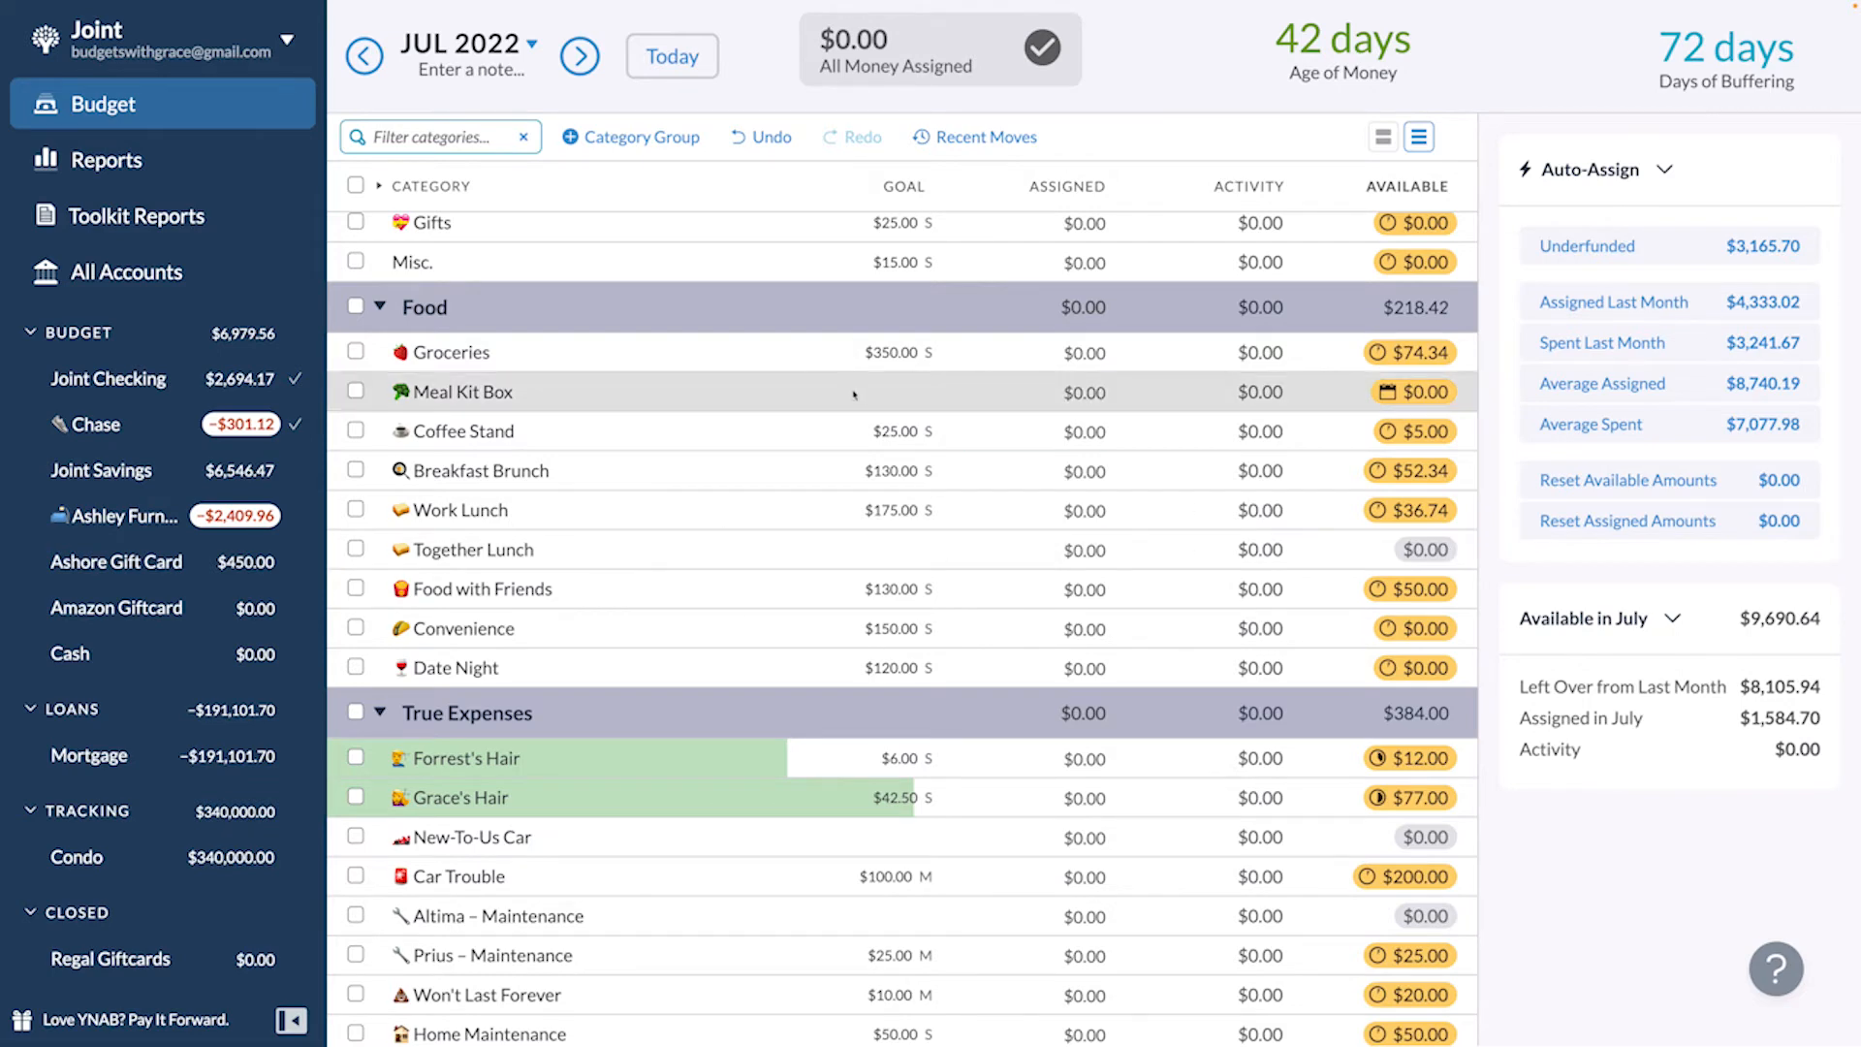
- Switch to the Strange Magic budget and open its WECU Checking account register
left_click(146, 51)
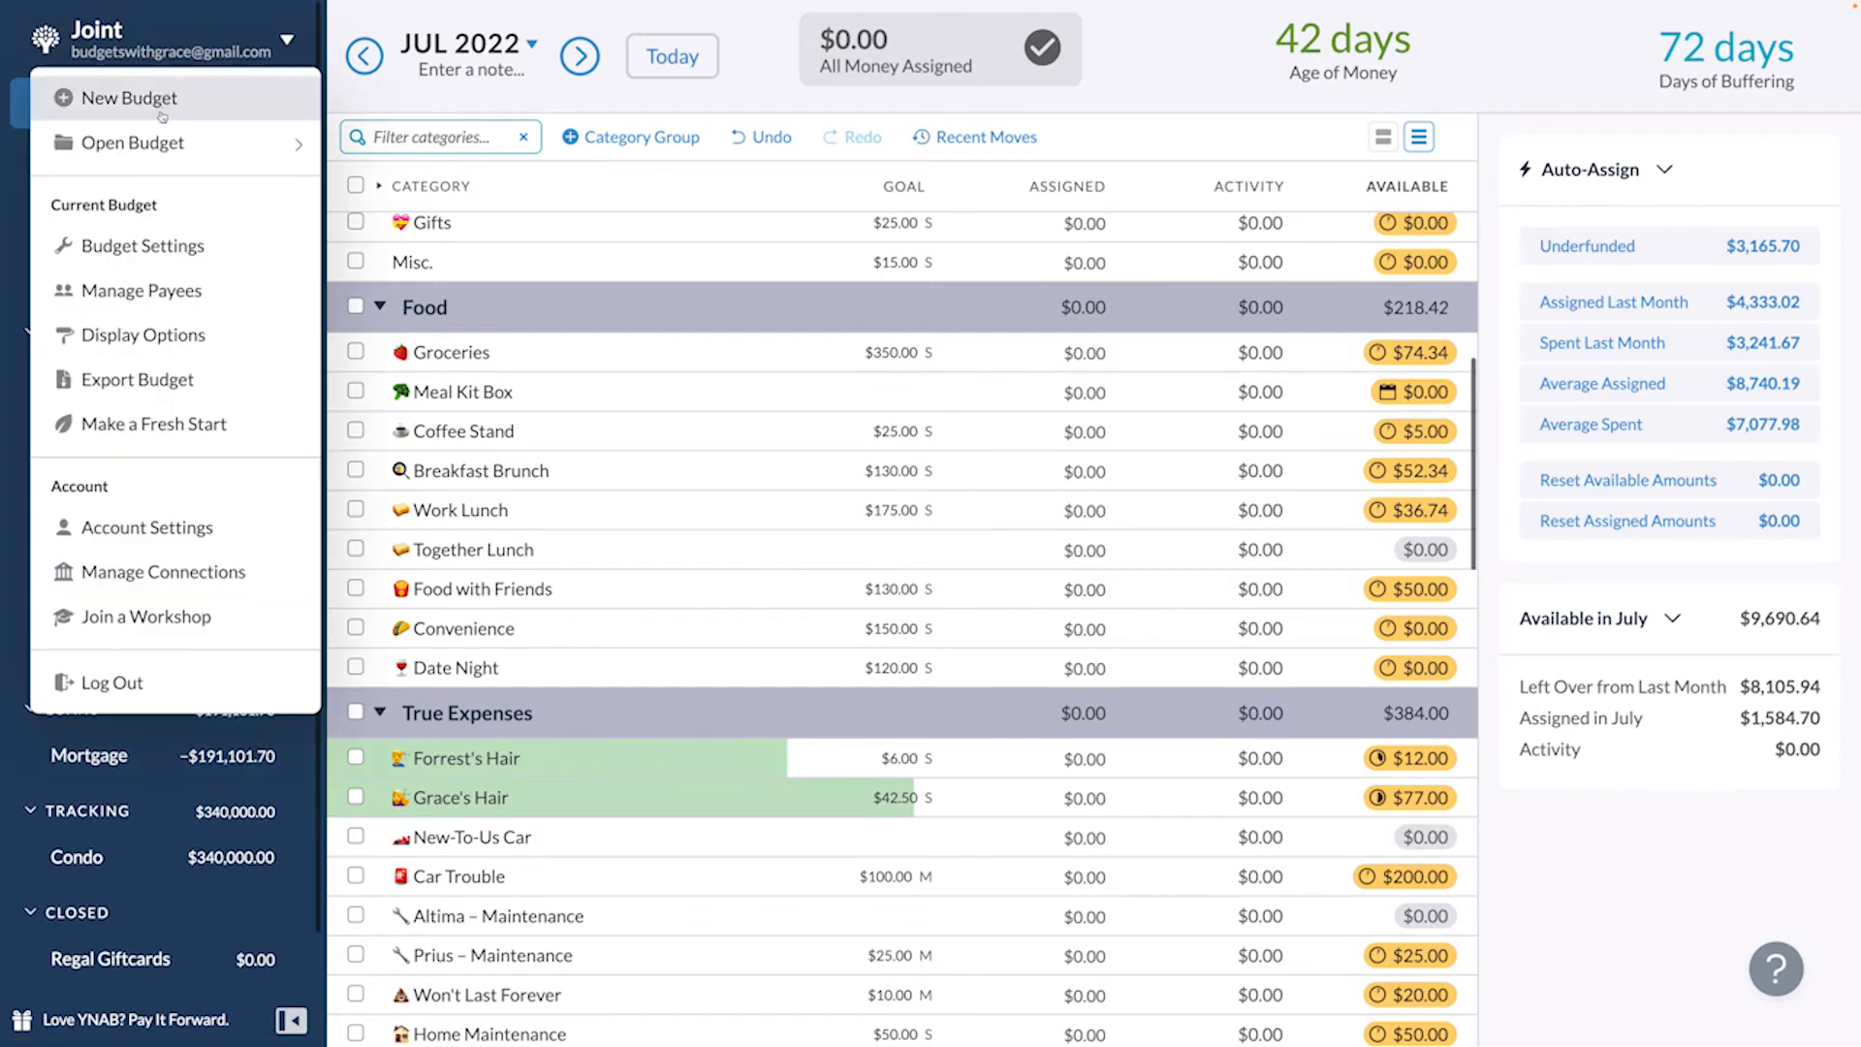
mouse_move(185, 153)
left_click(367, 184)
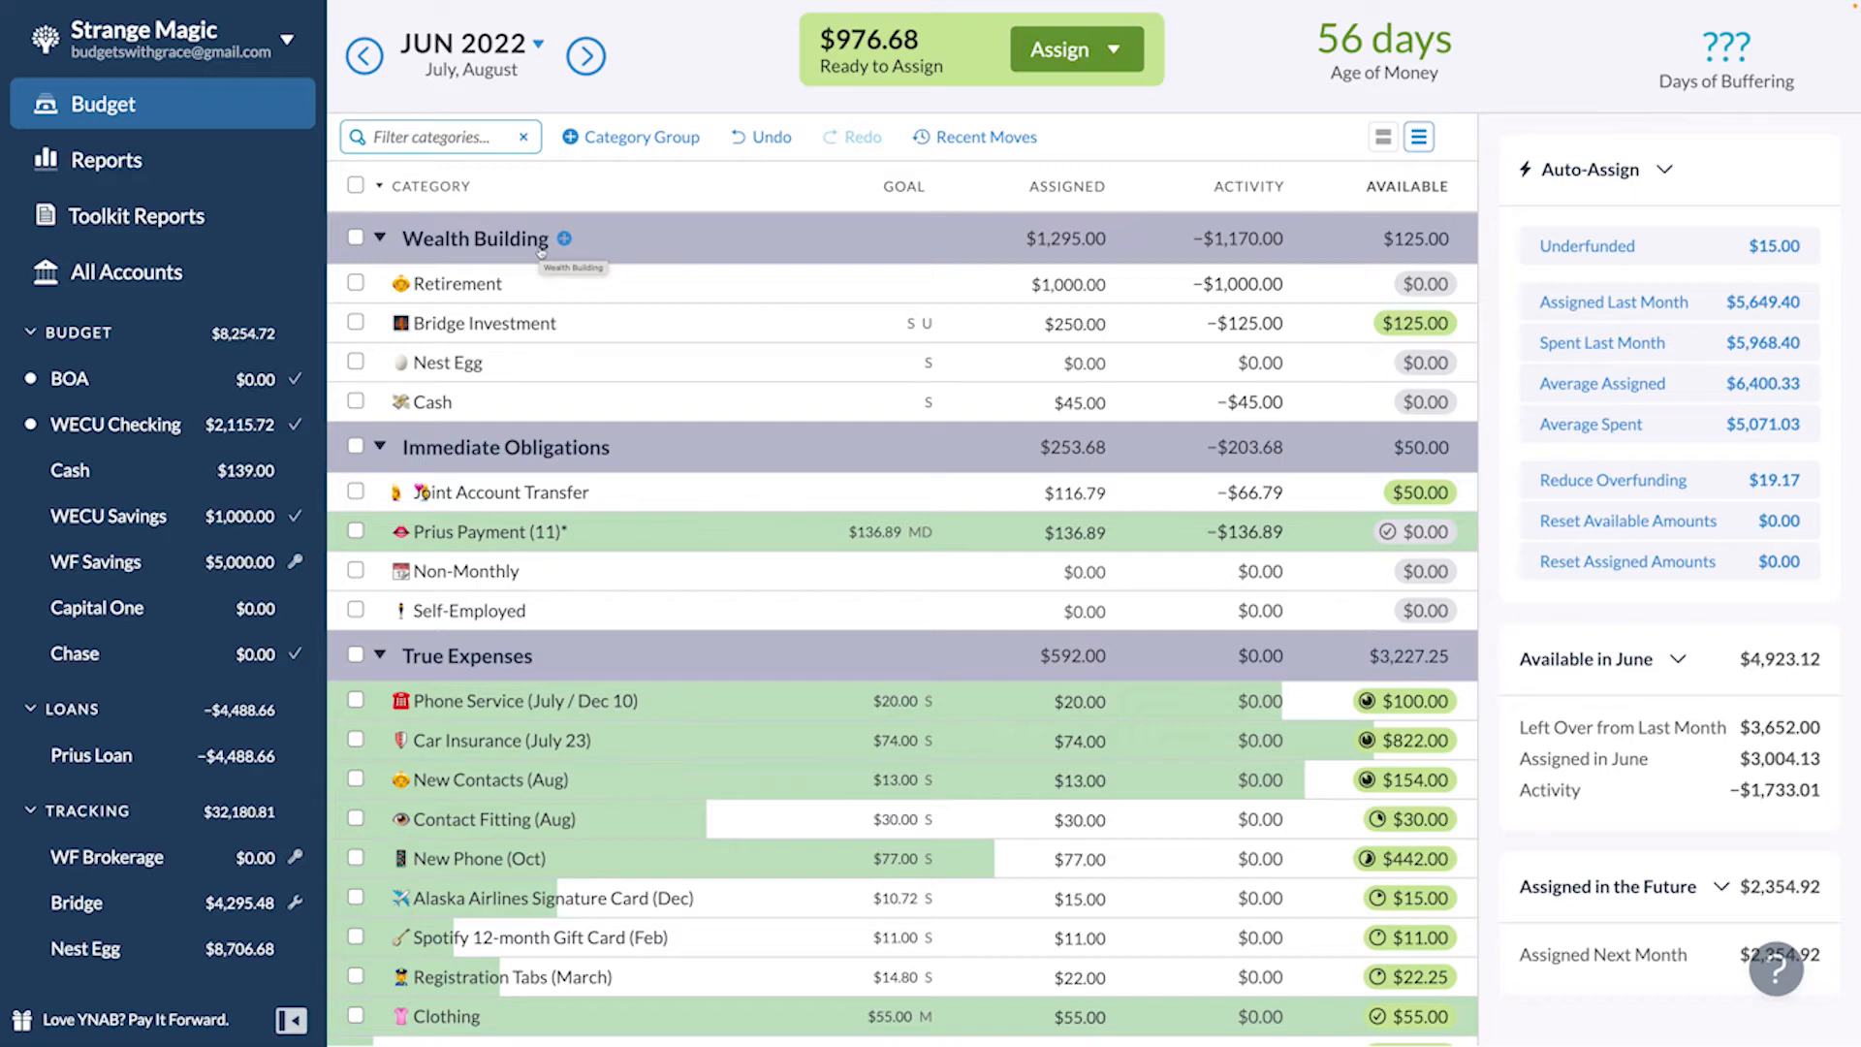
left_click(115, 424)
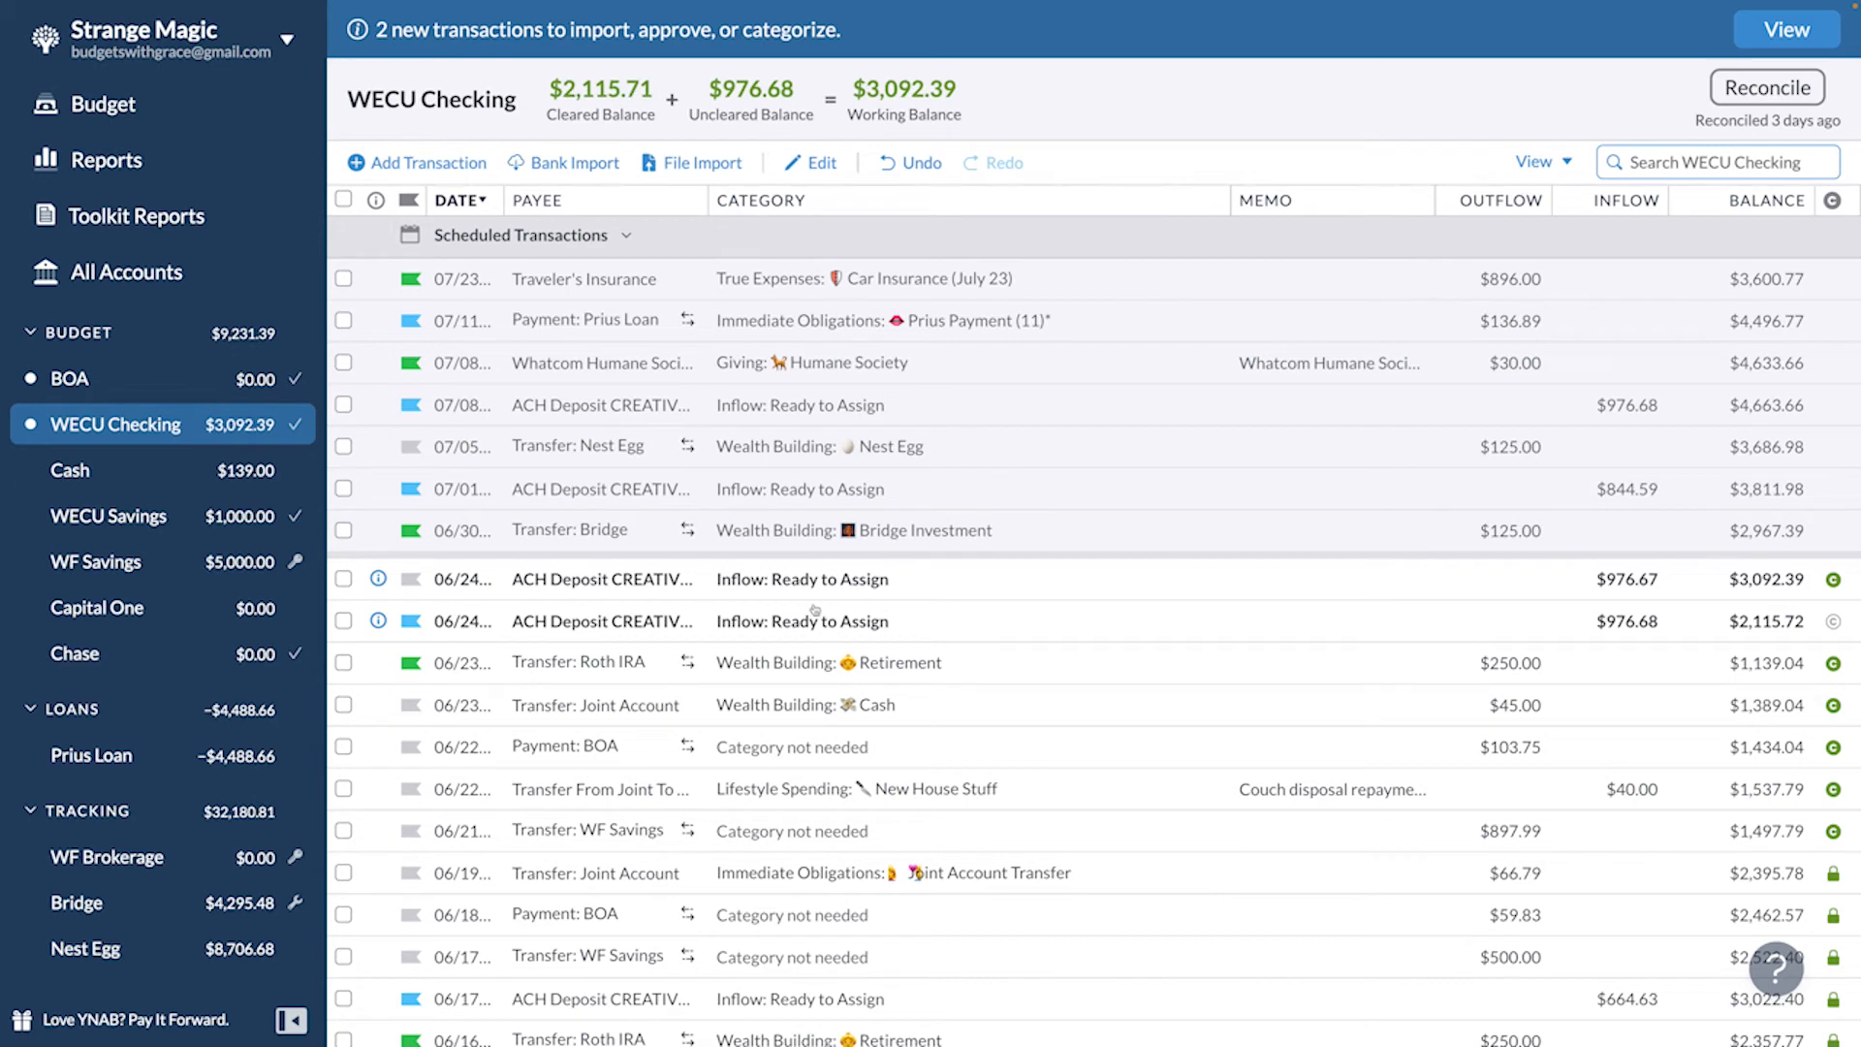
- Match the 06/24 ACH deposits of $976.67 and $976.68 in WECU Checking, then approve the matched transaction and deselect it
left_click(343, 620)
left_click(343, 579)
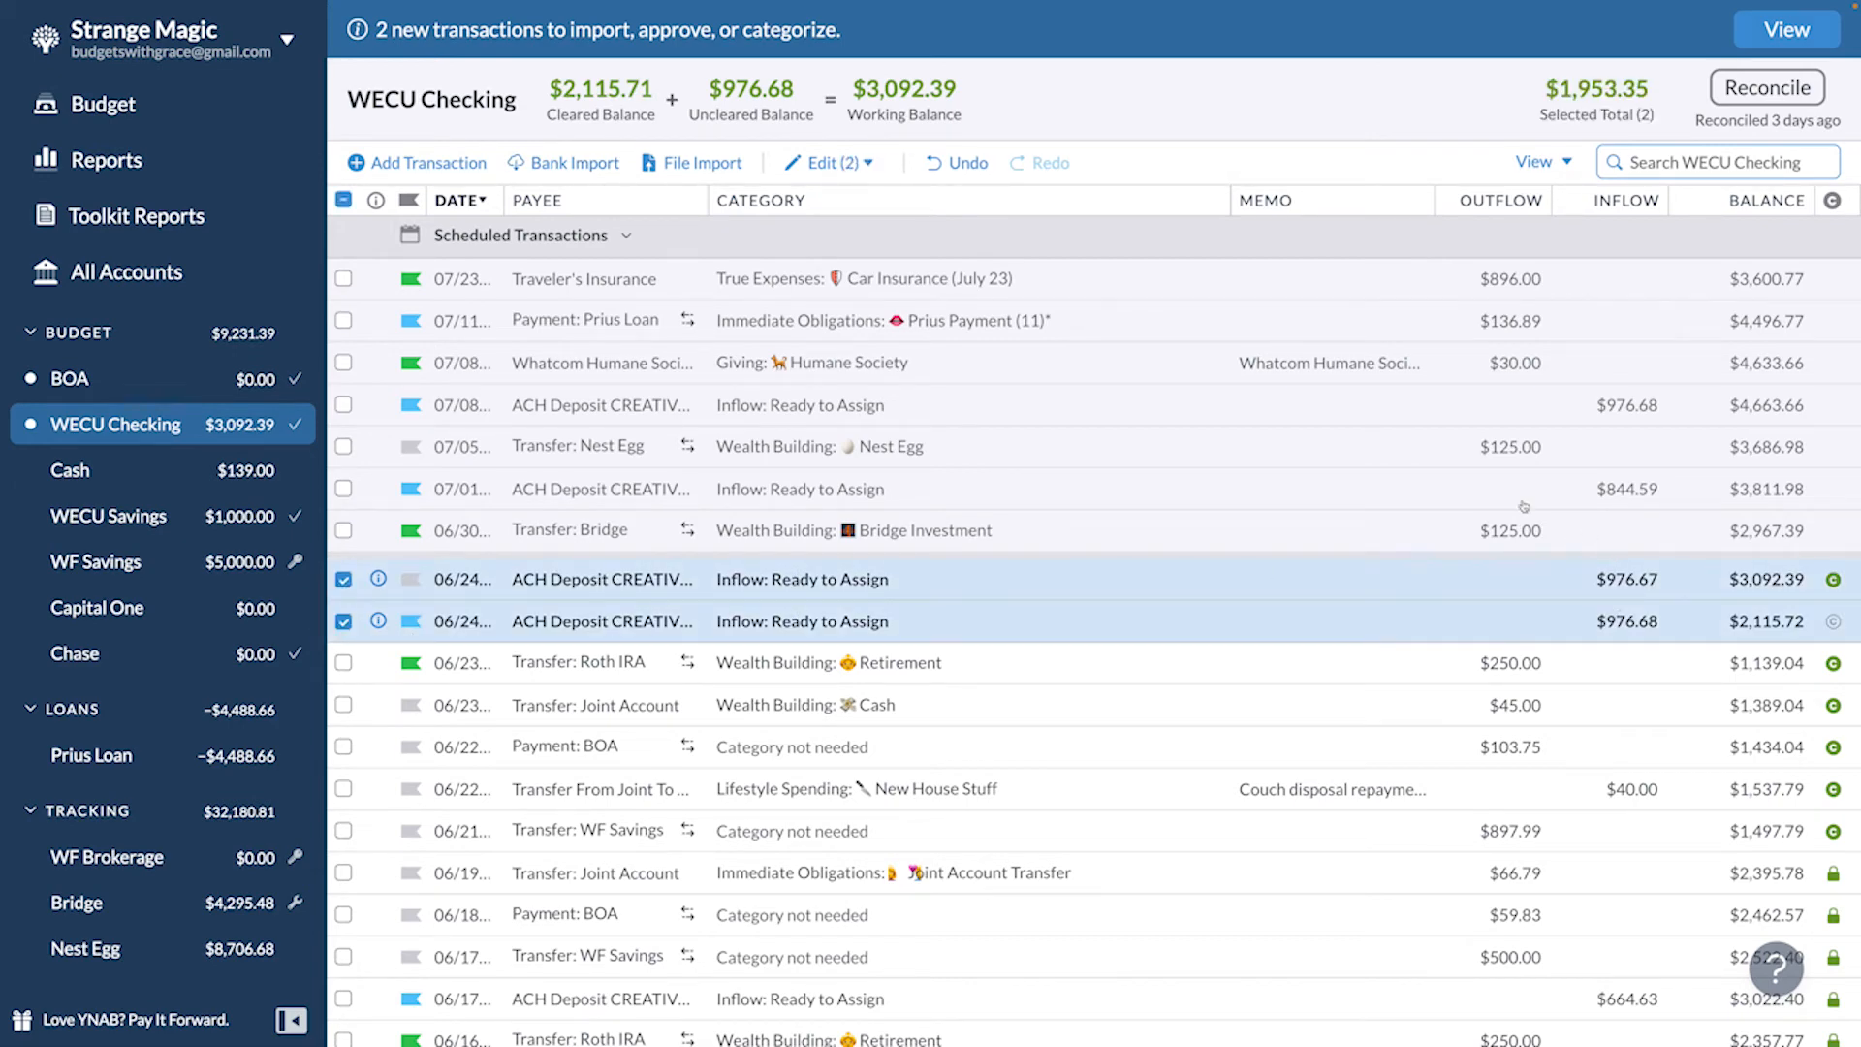
left_click(831, 163)
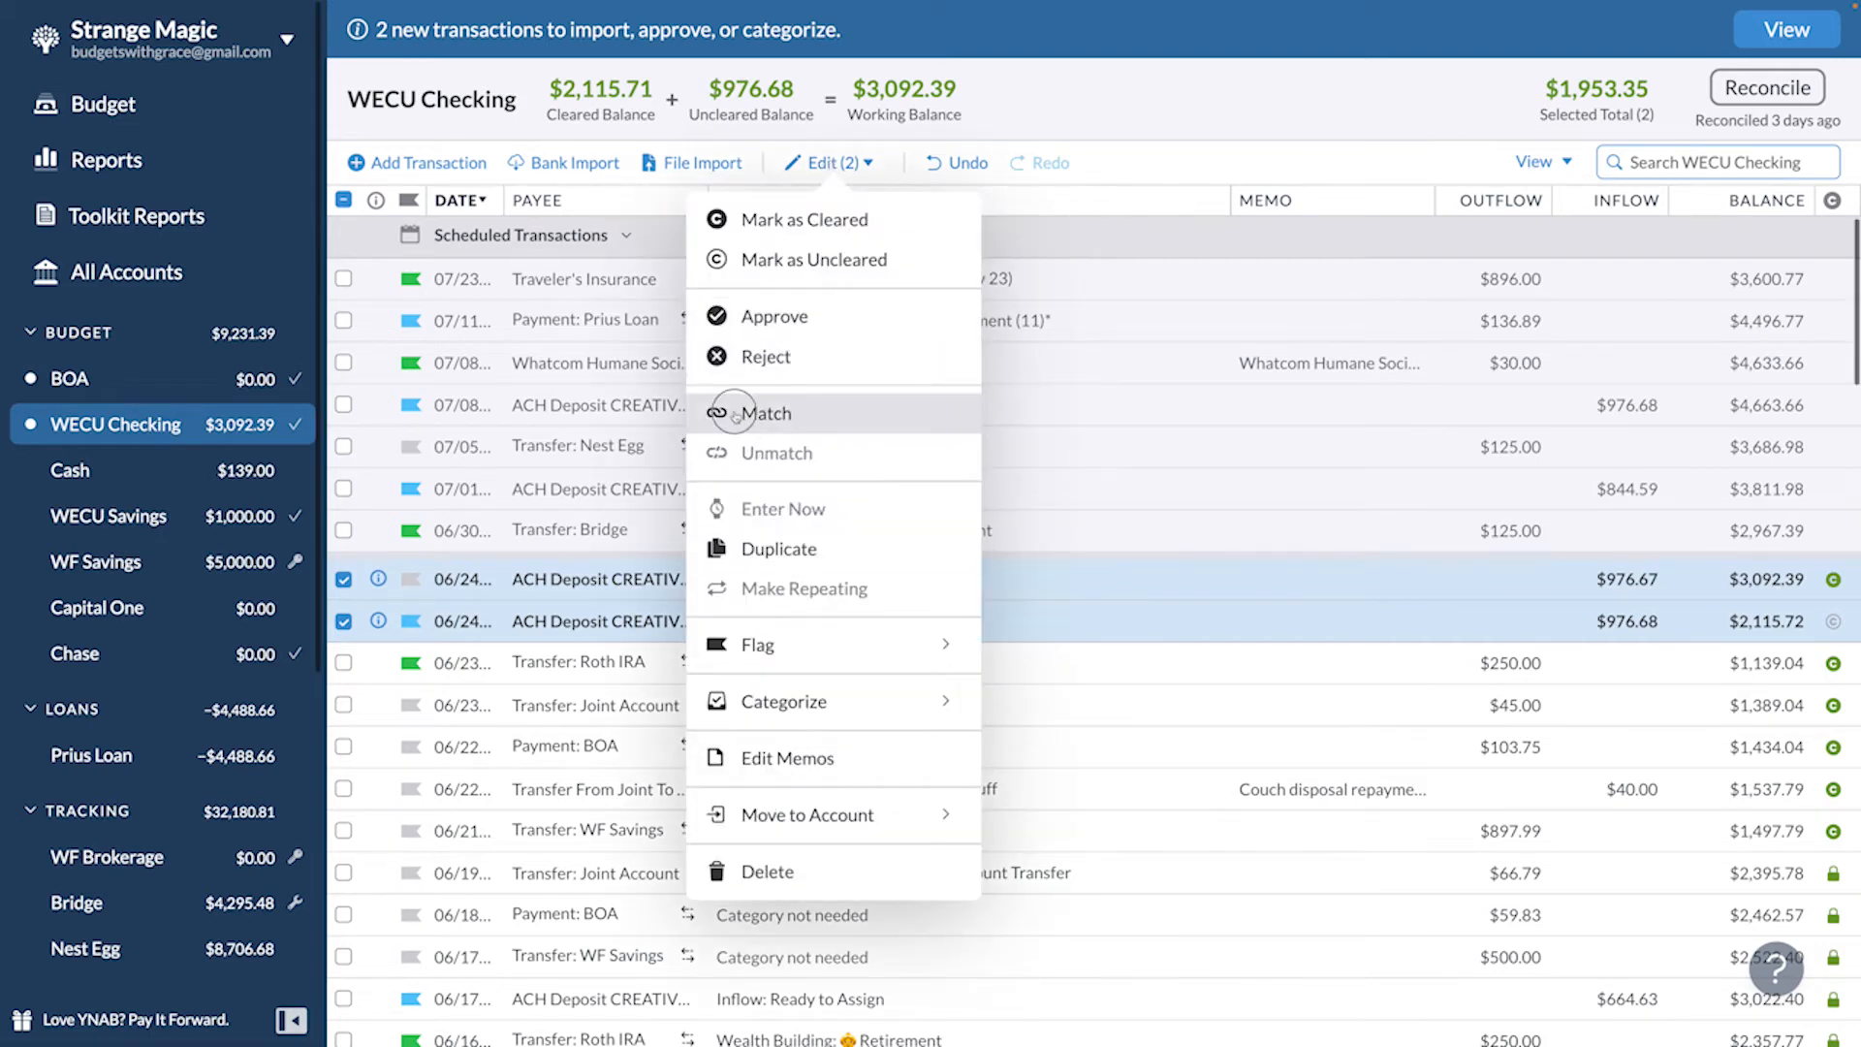
left_click(766, 413)
left_click(375, 581)
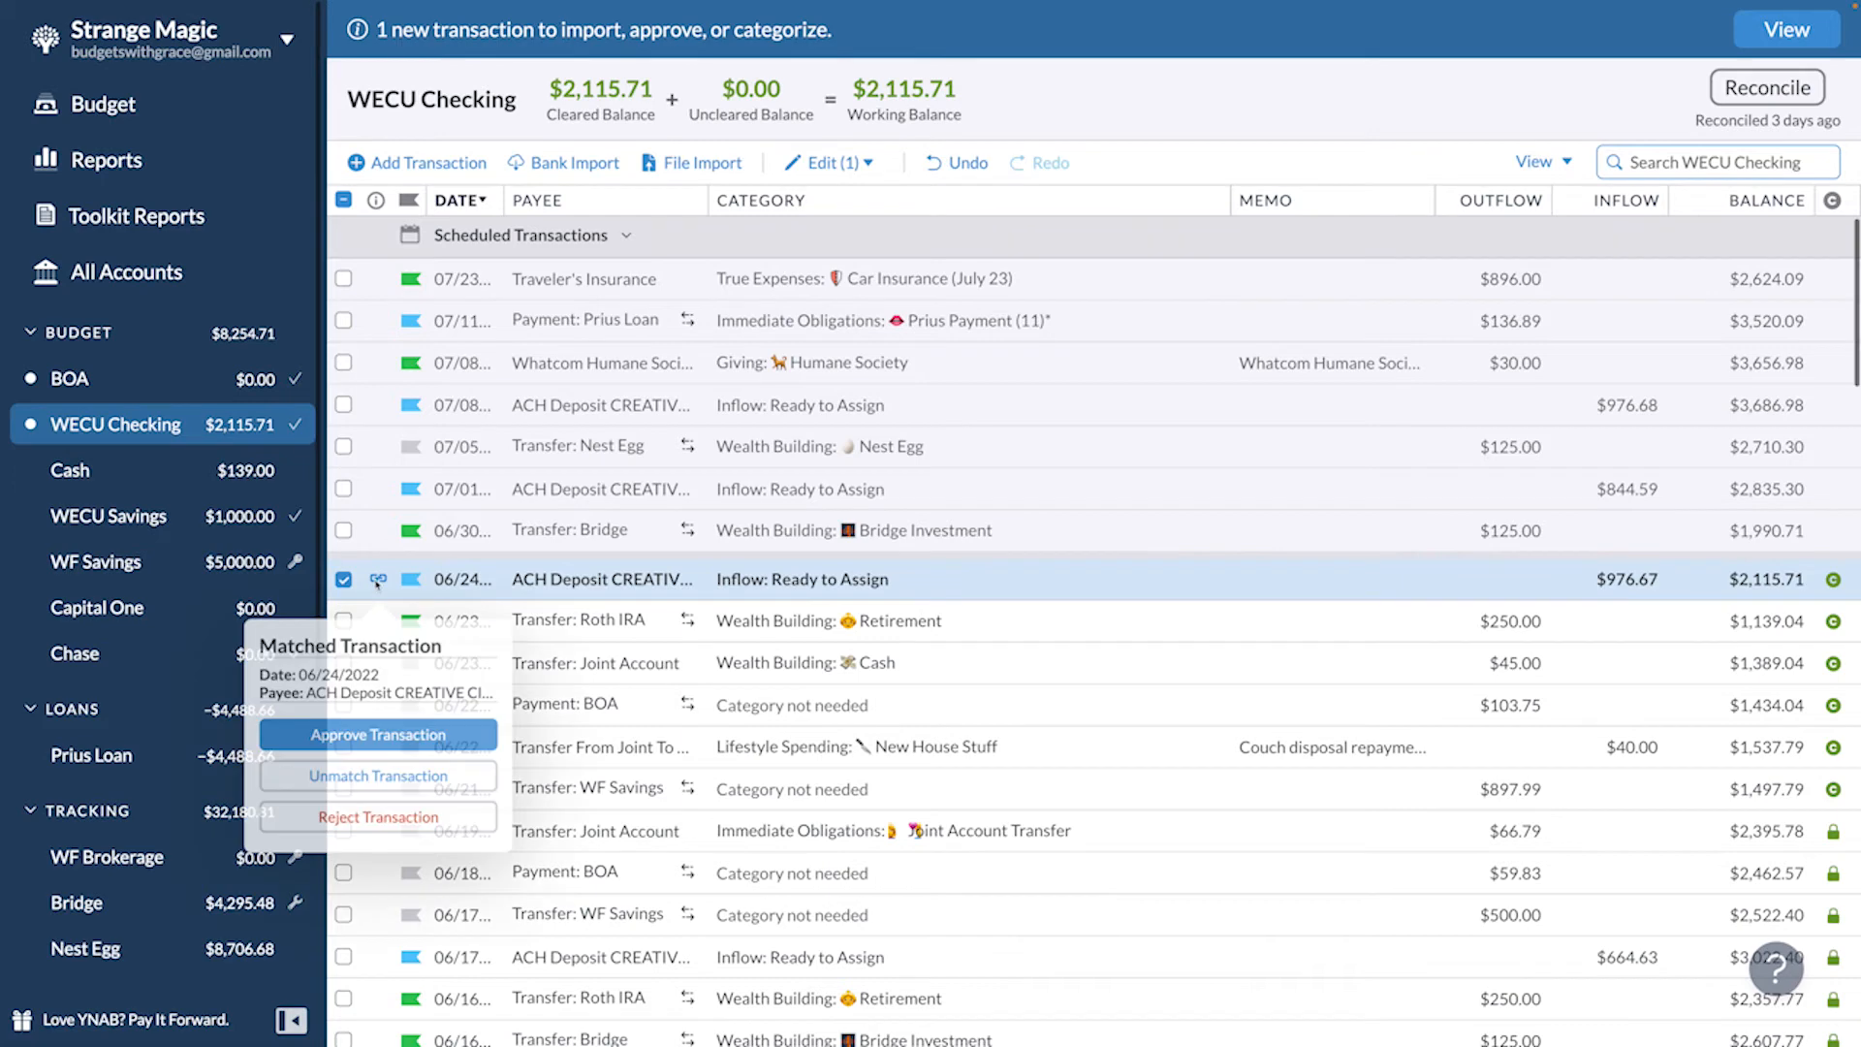
left_click(298, 744)
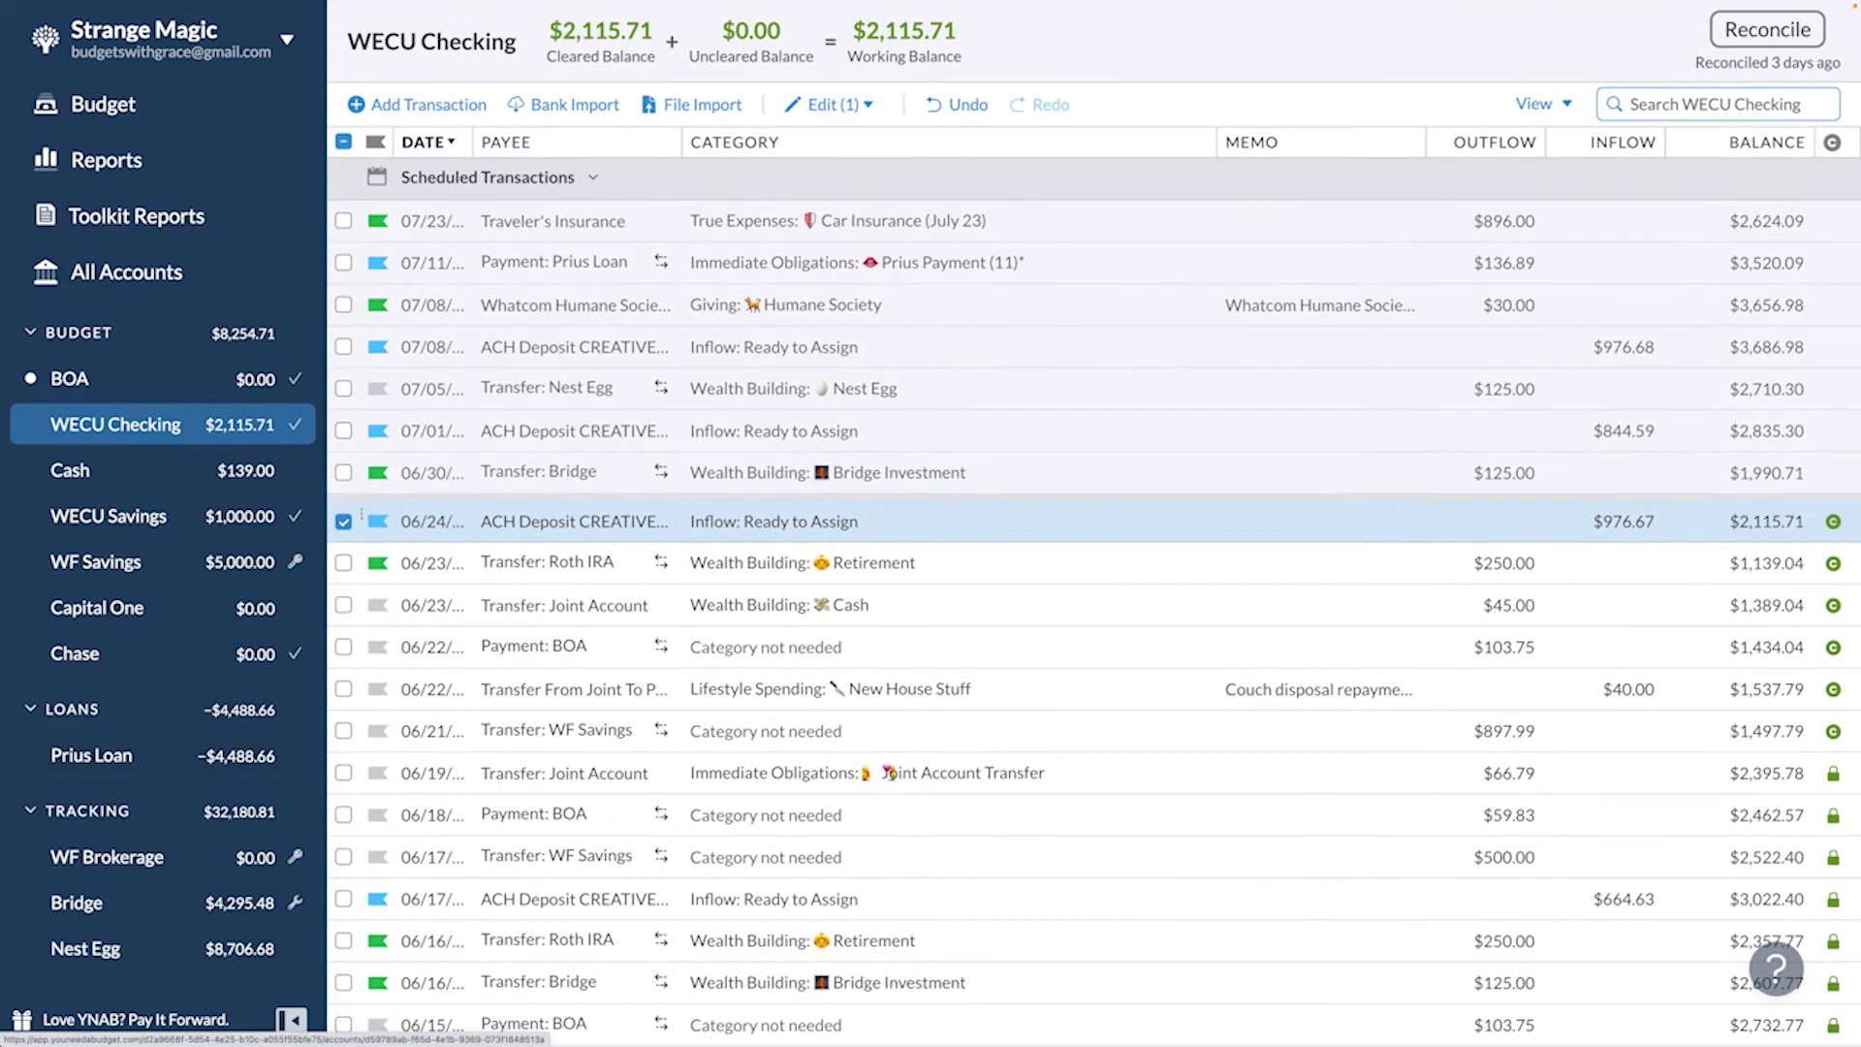
left_click(343, 521)
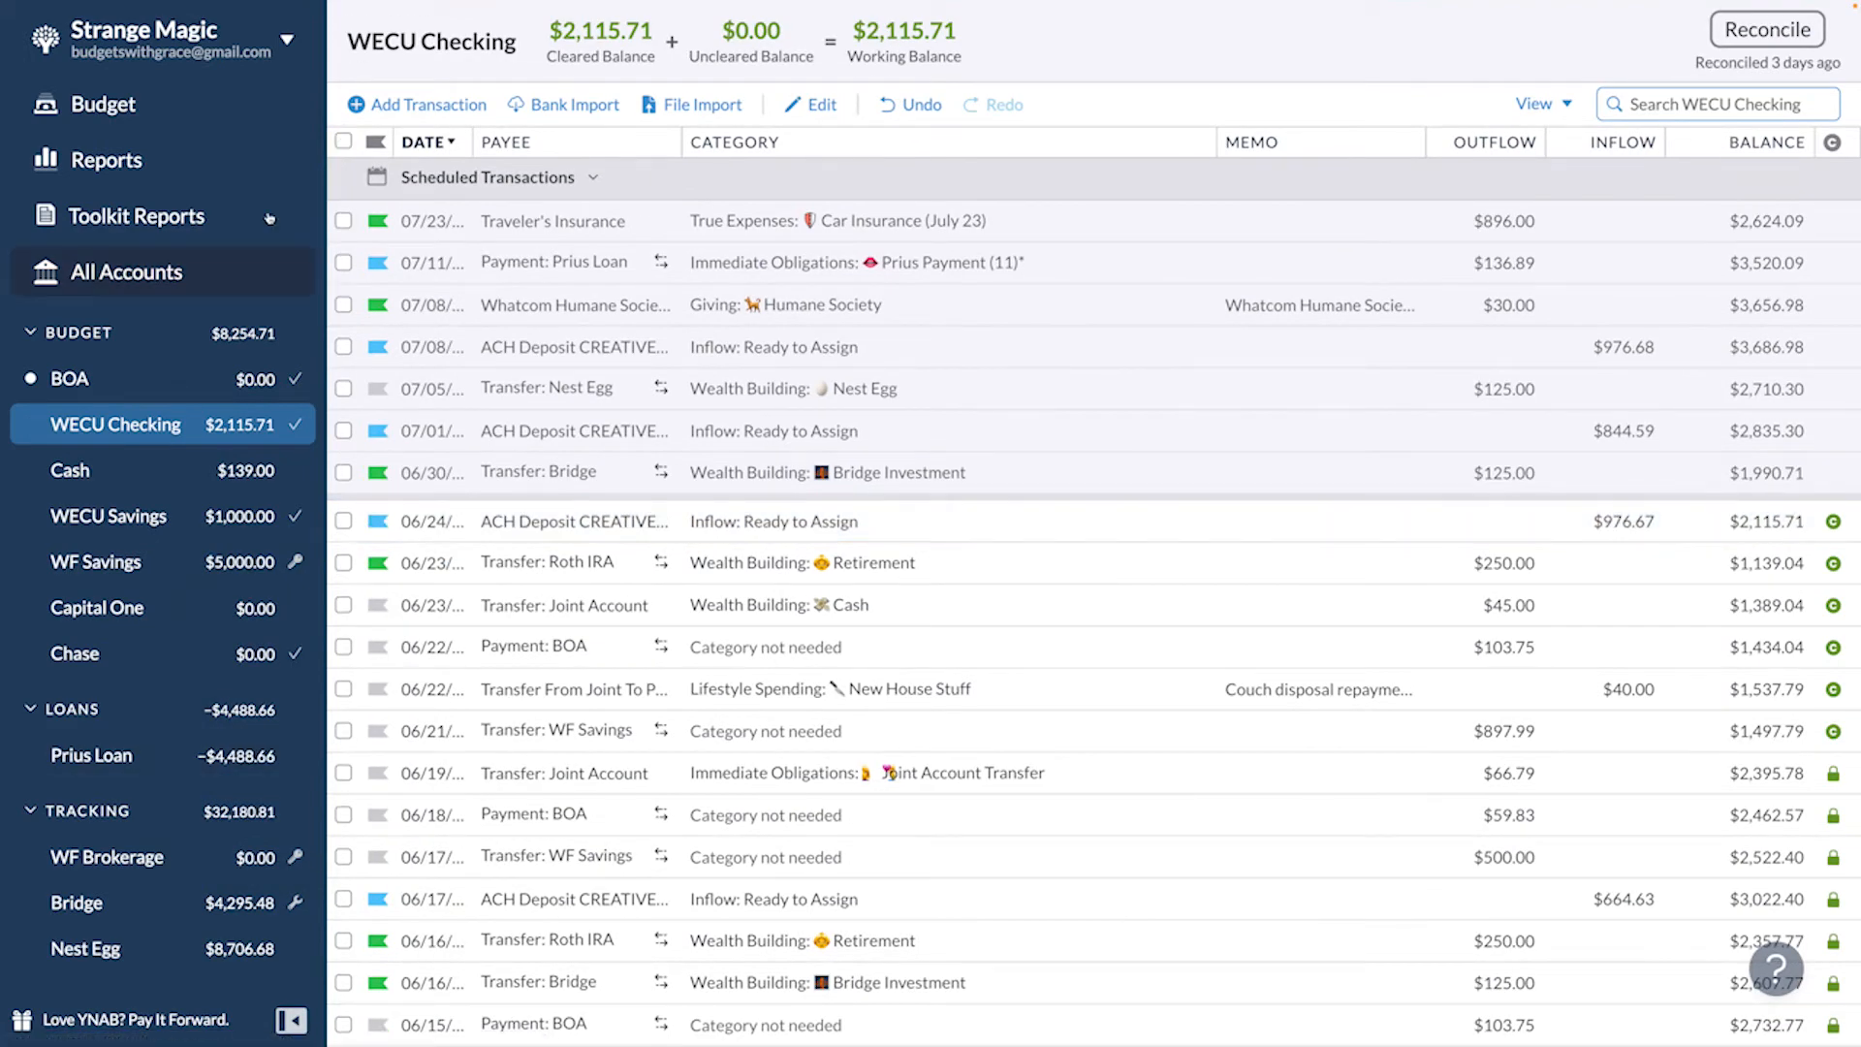
- Approve the matched 06/22/2022 payment of $103.75 in the BOA account and clear the unapproved-transactions search
left_click(156, 376)
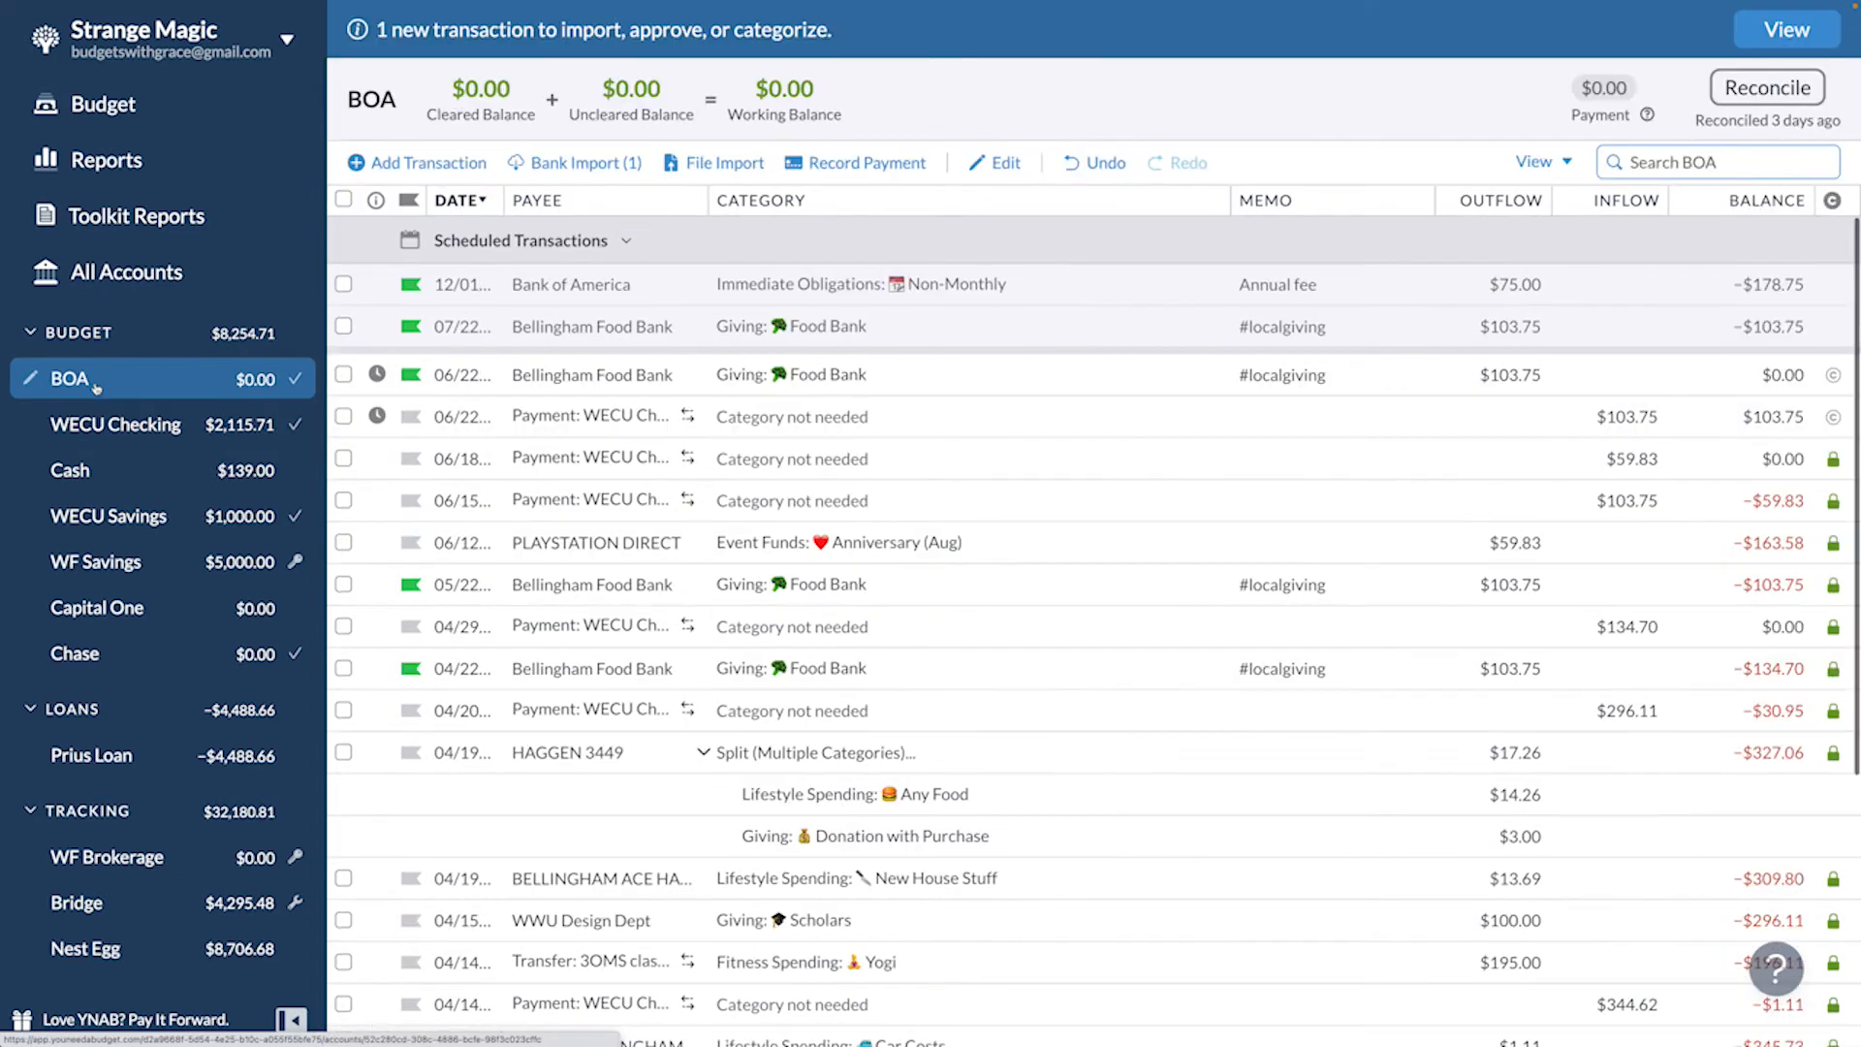
left_click(424, 30)
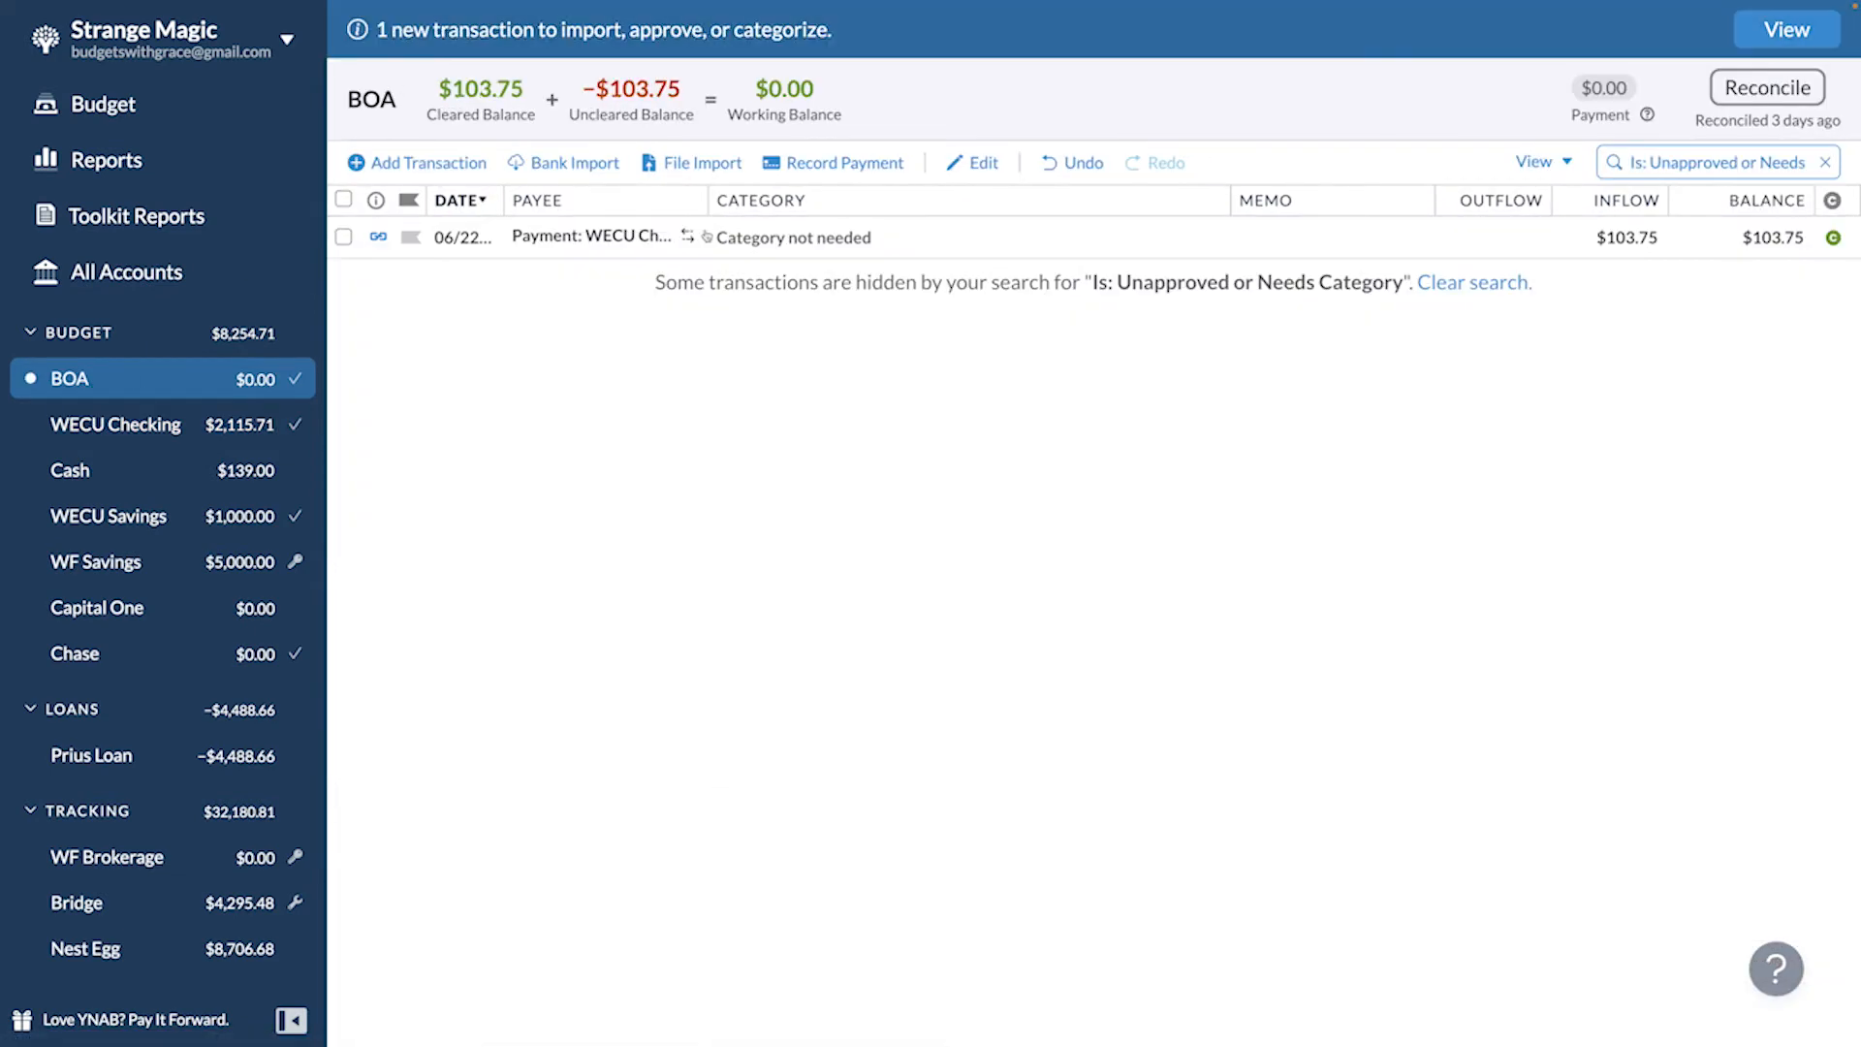
left_click(378, 237)
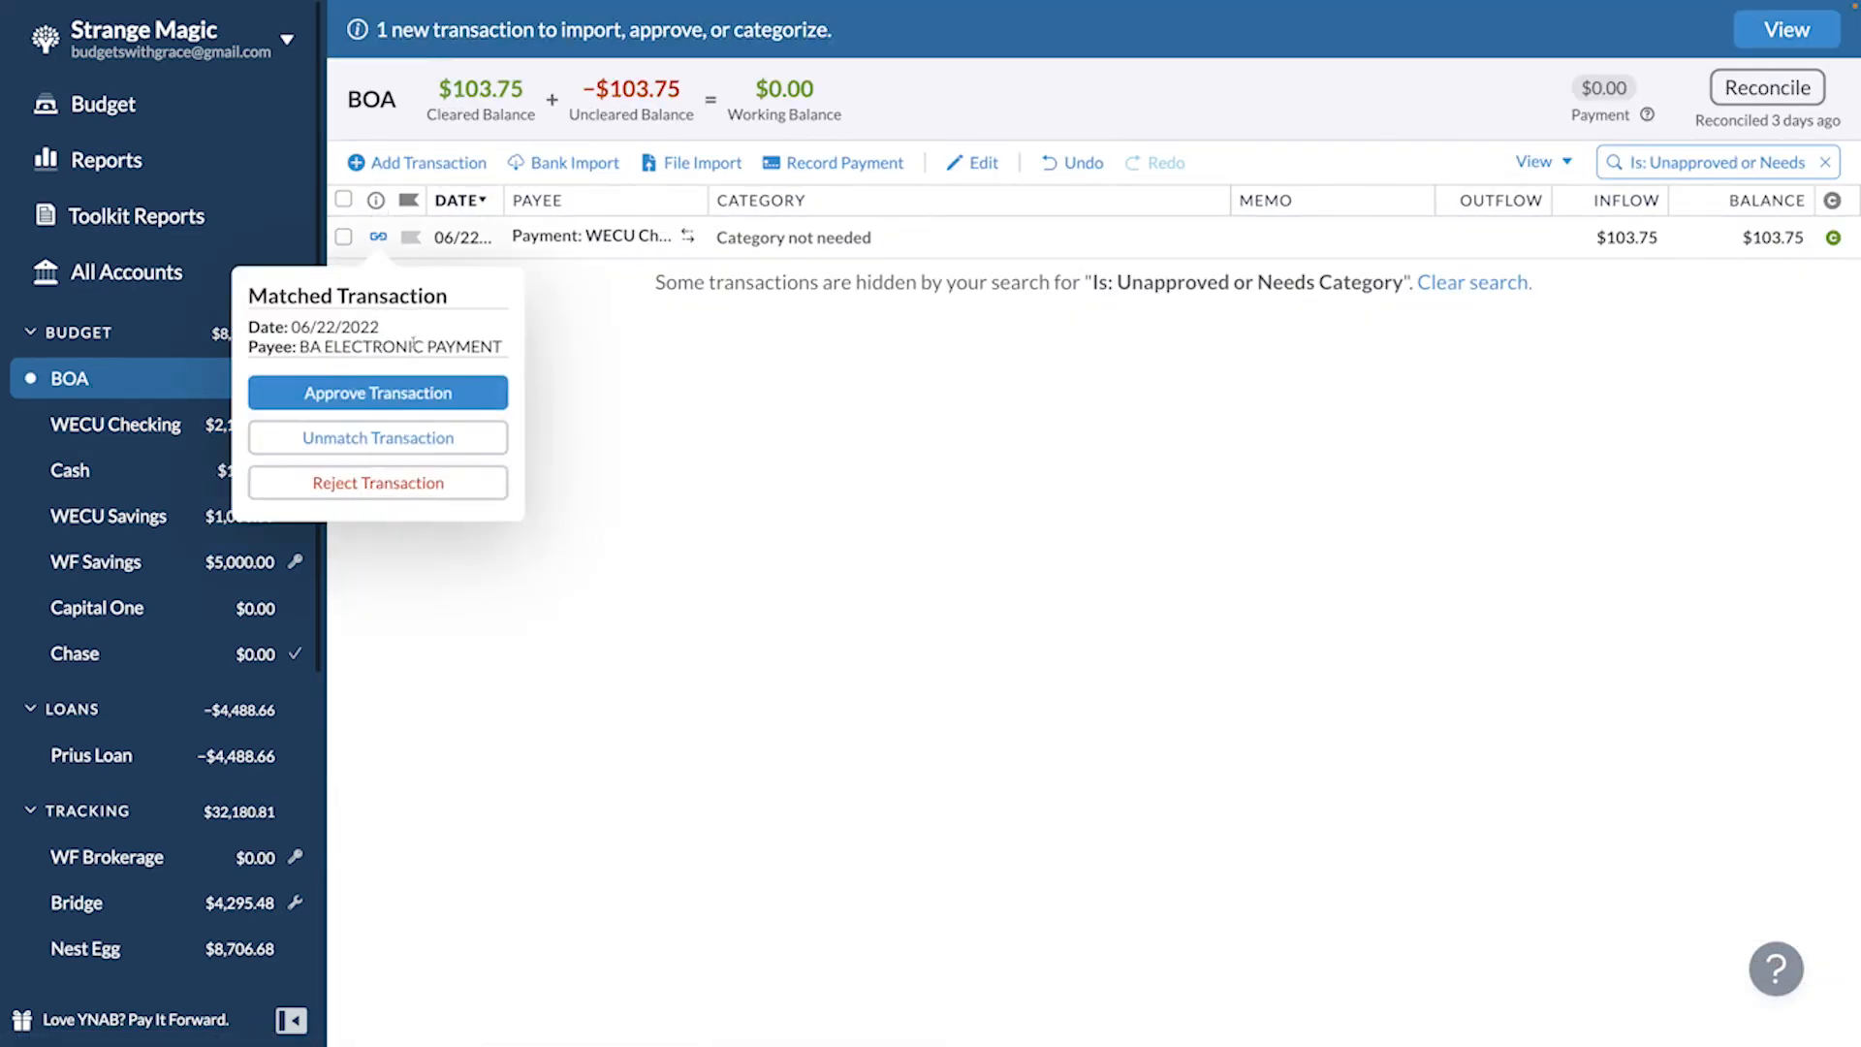
left_click(383, 390)
left_click(1518, 186)
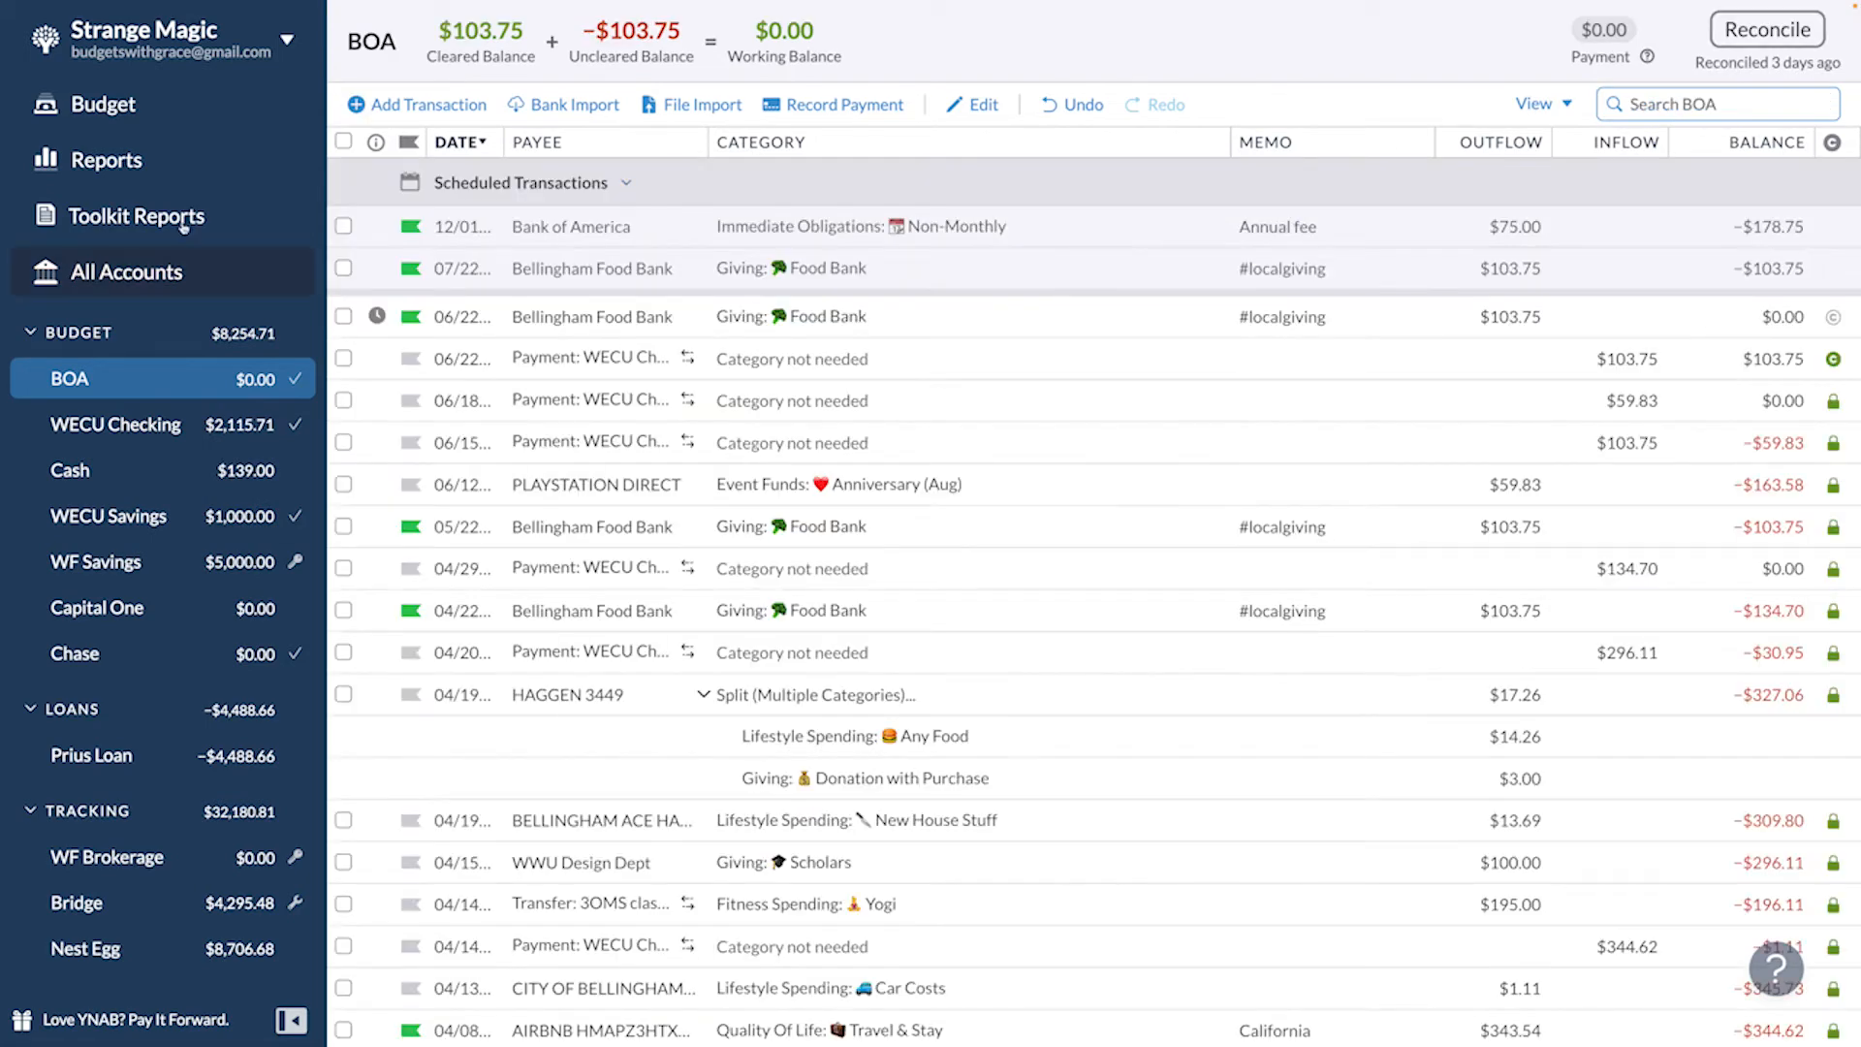
- Return to the budget, move to July 2022 and open the auto-assign preview for underfunded categories
left_click(119, 122)
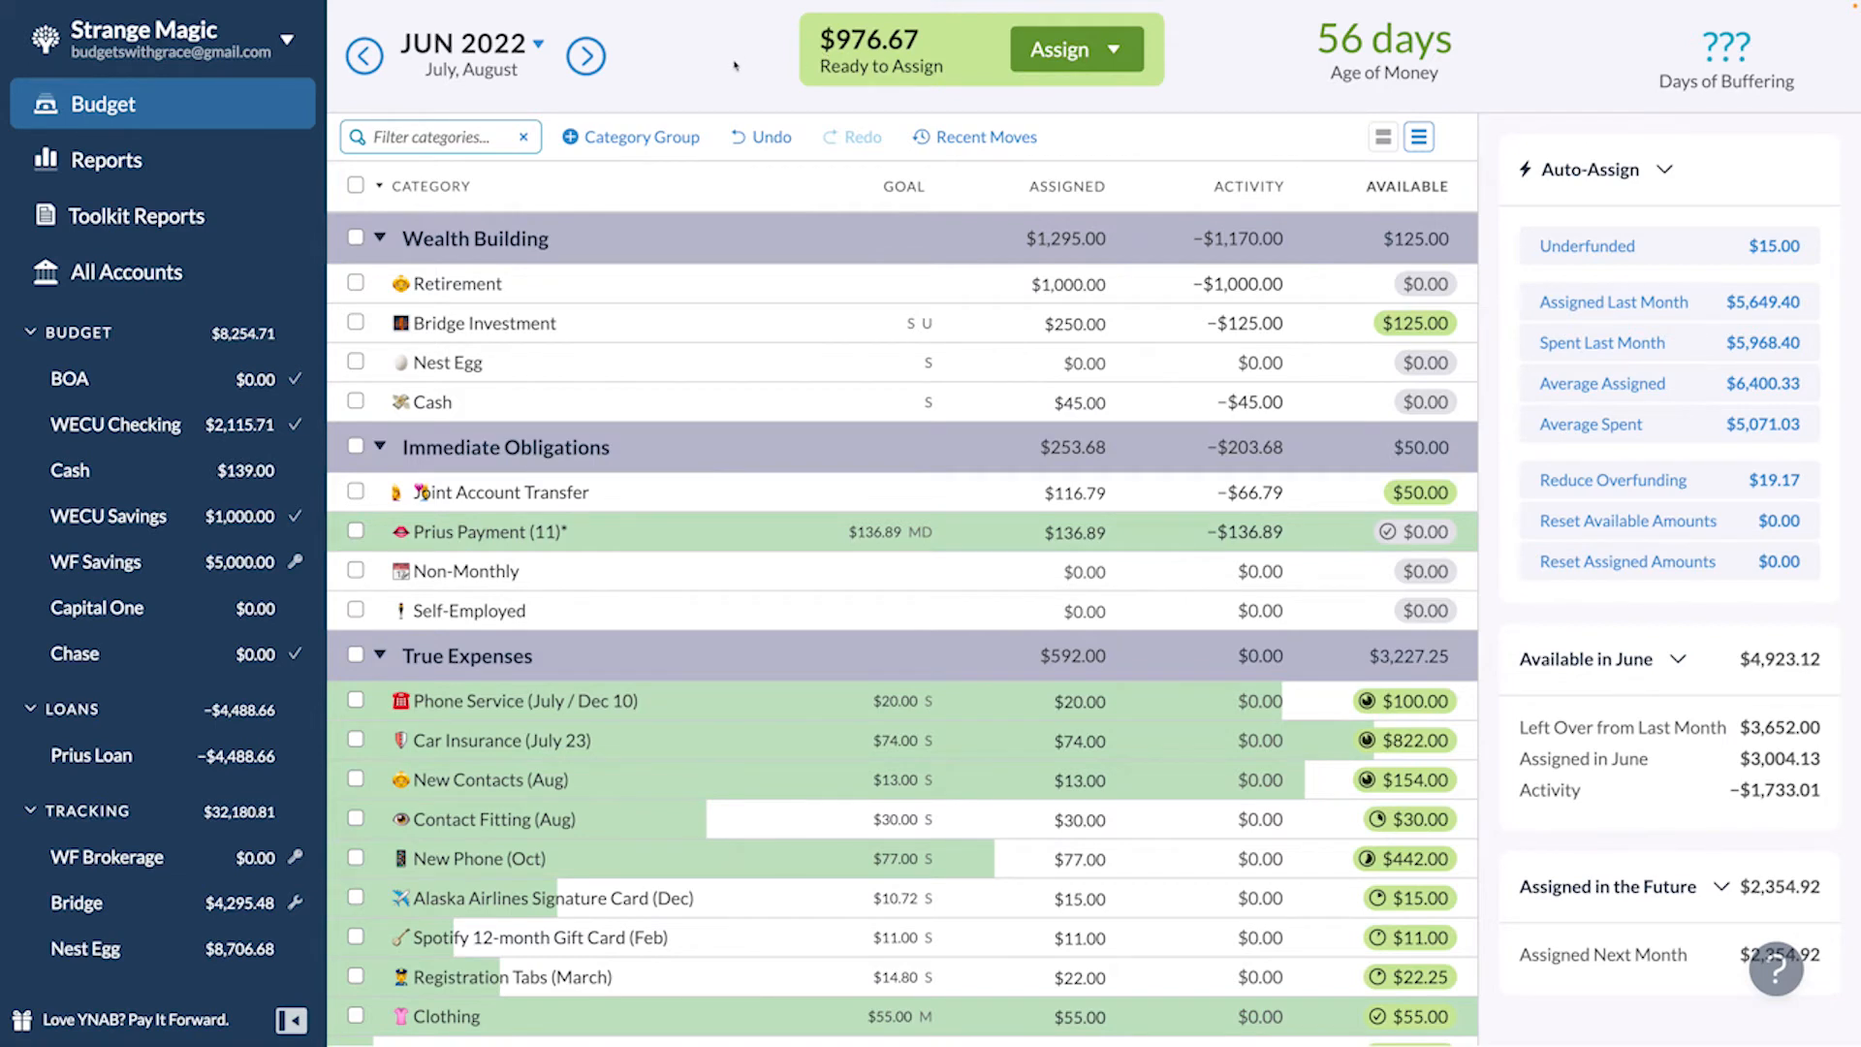
left_click(585, 56)
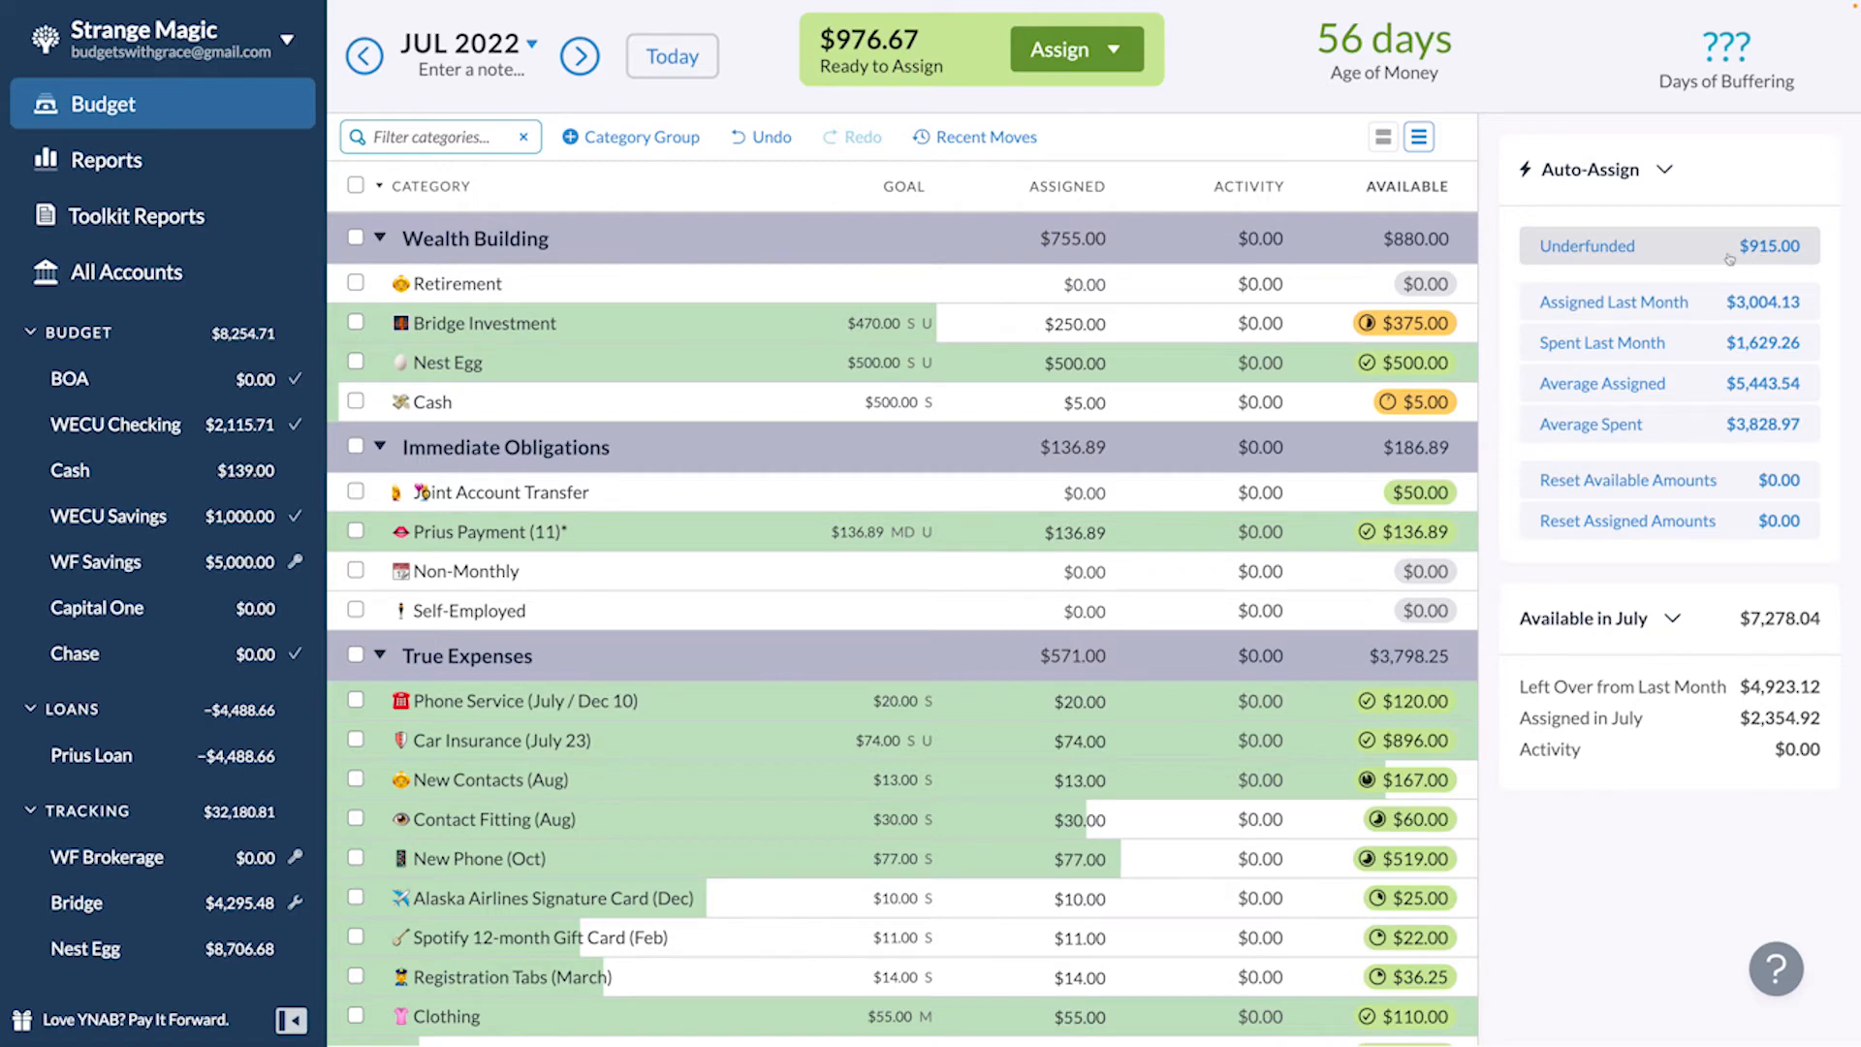
left_click(1730, 260)
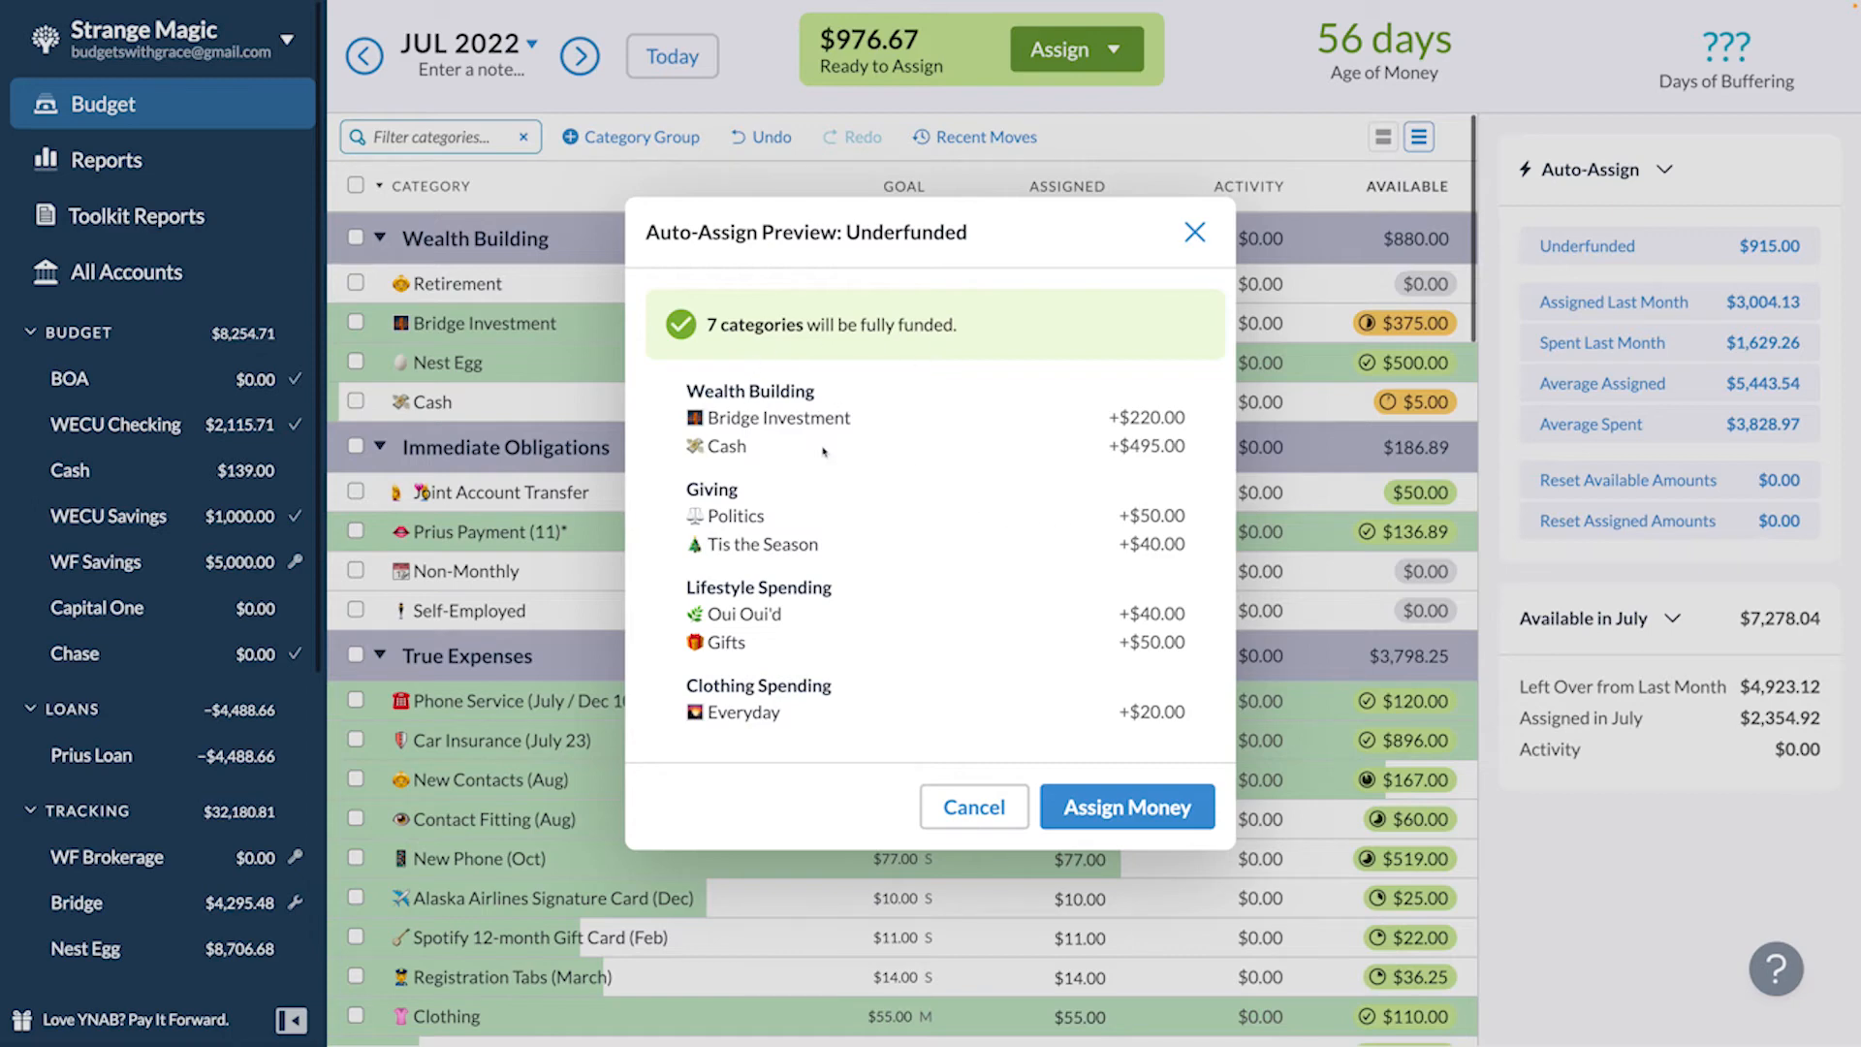
- Review the amounts proposed for the Wealth Building and Giving categories in the underfunded auto-assign preview
left_click_drag(691, 417, 1199, 445)
left_click(1147, 445)
left_click_drag(708, 451, 1182, 446)
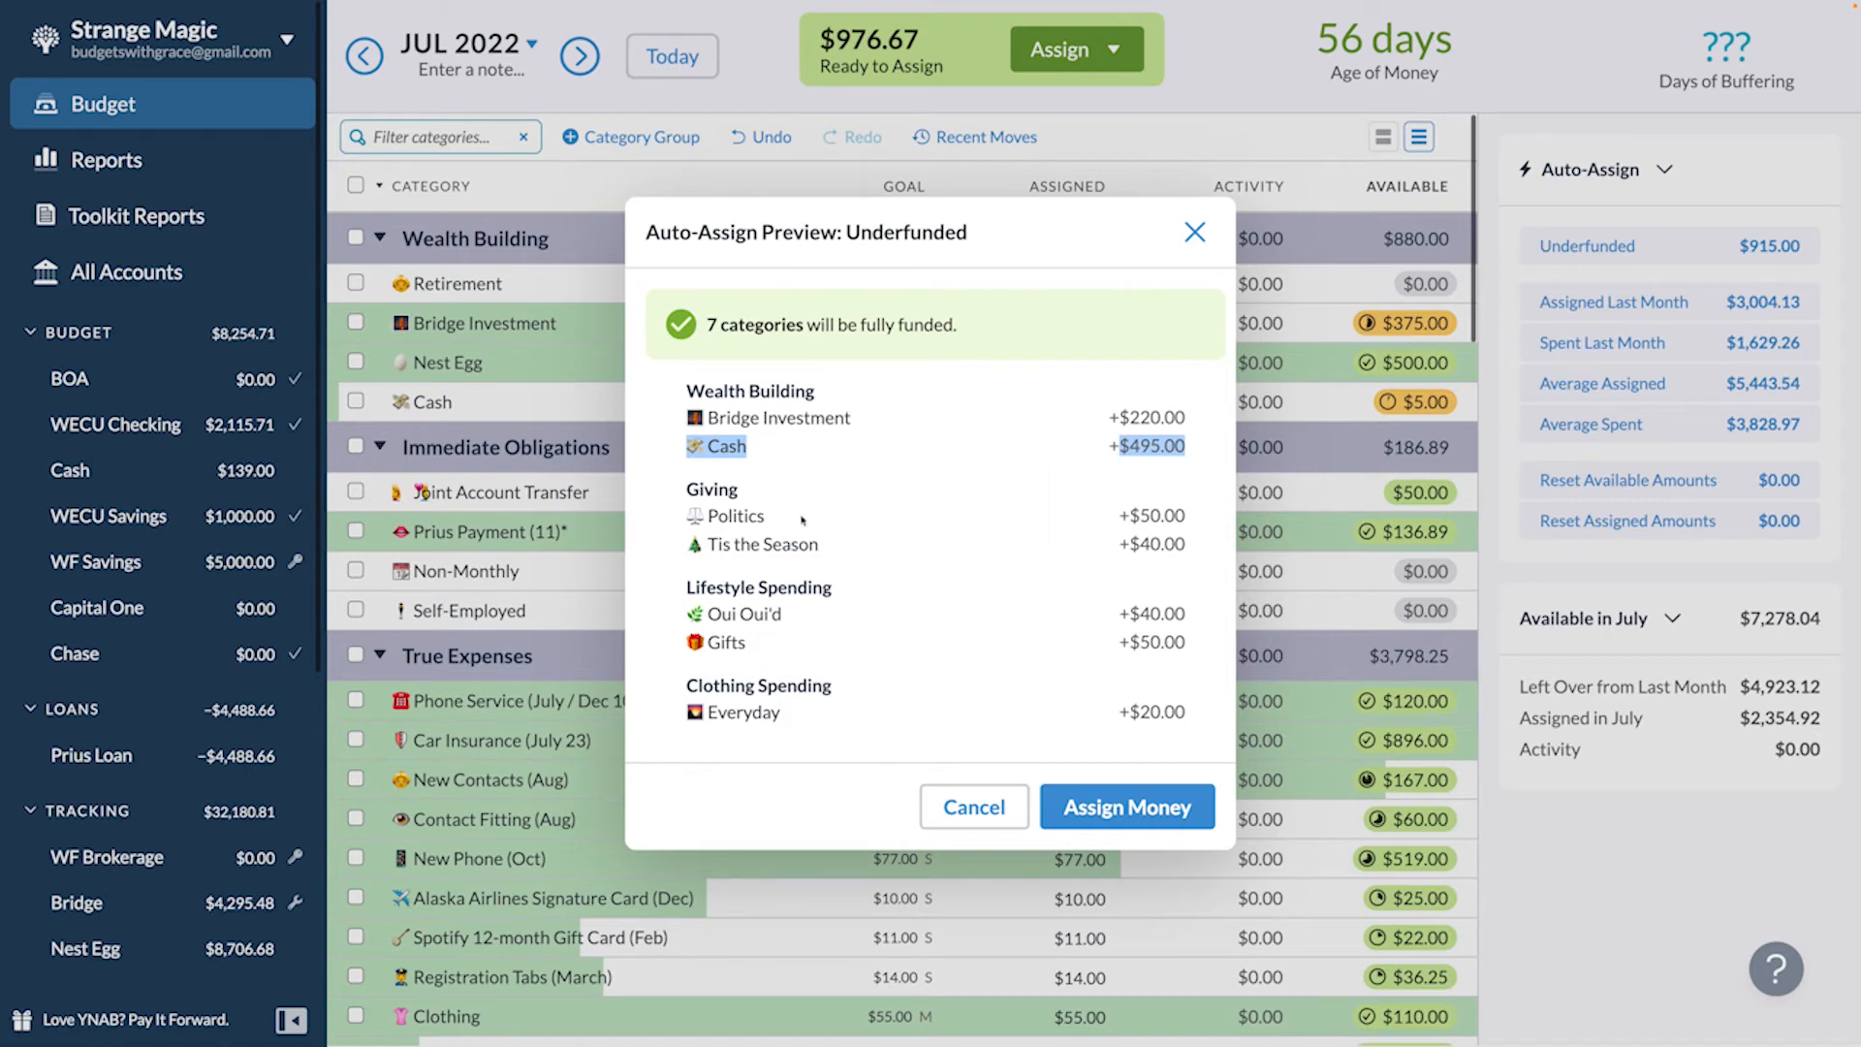
left_click_drag(701, 515, 1188, 534)
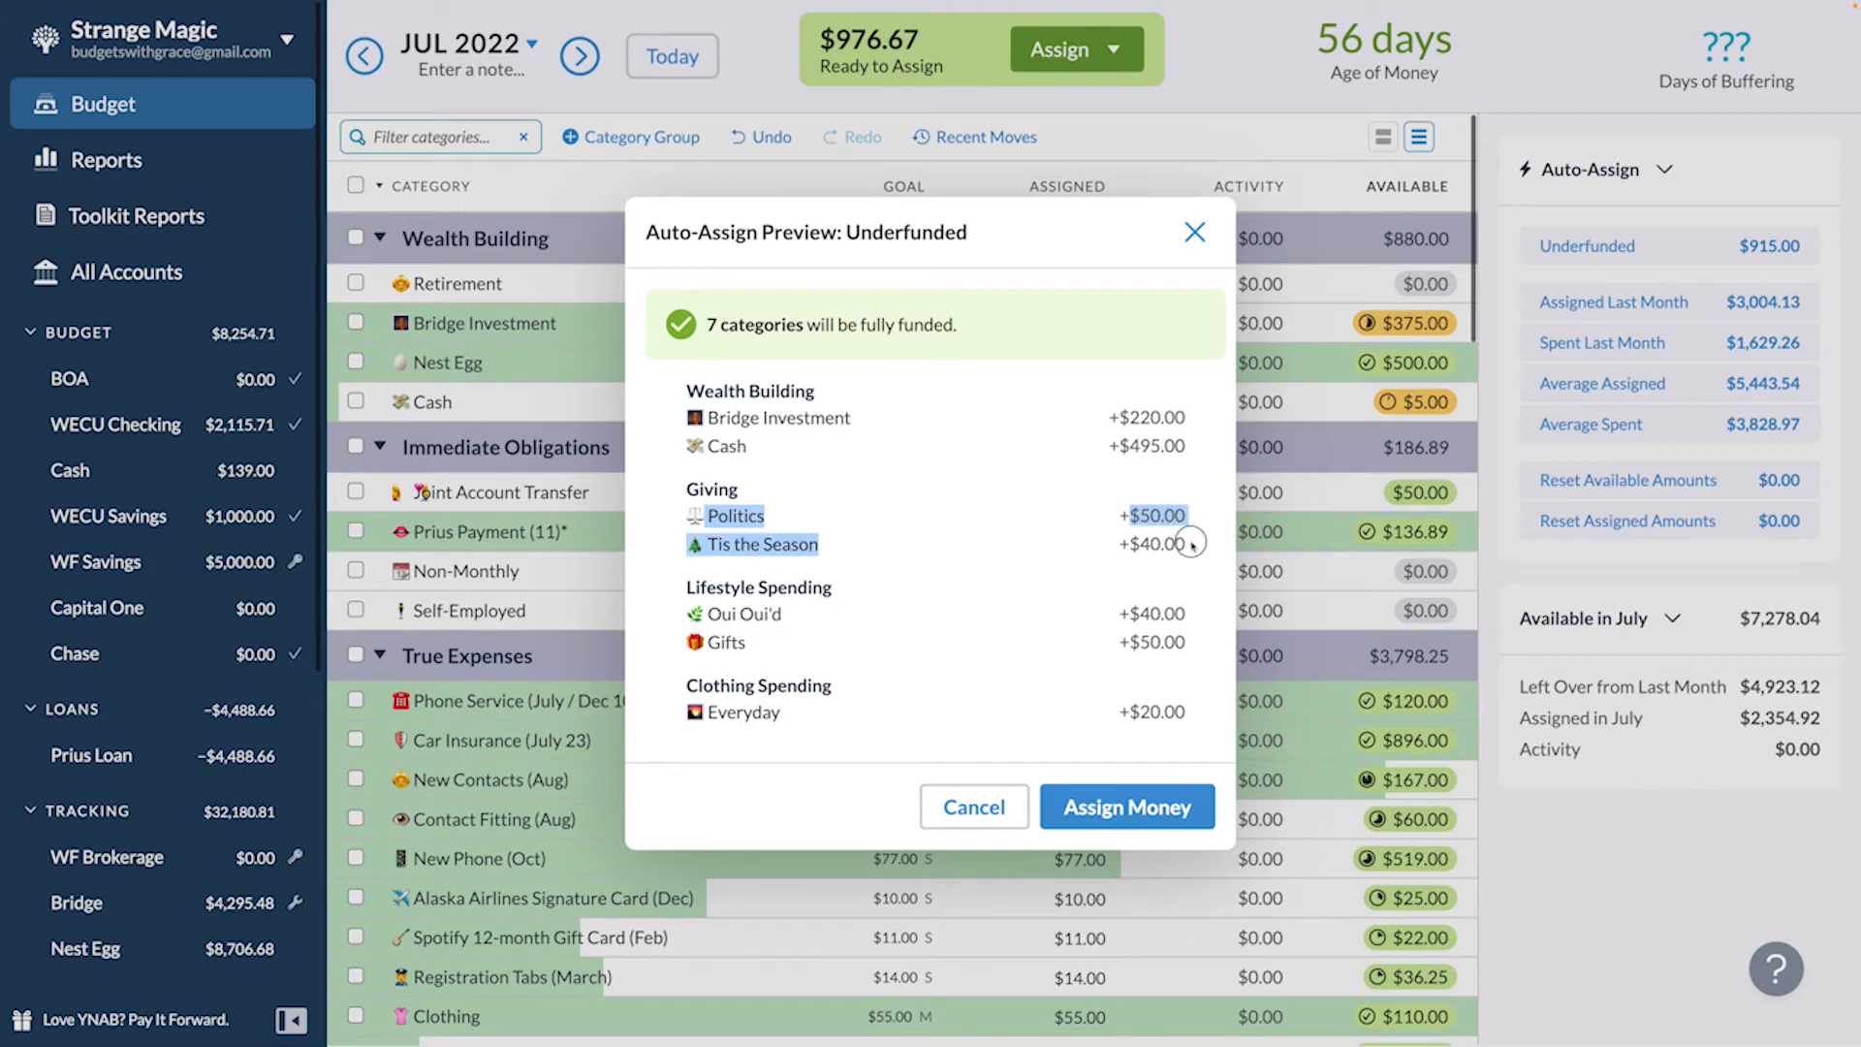
left_click(683, 514)
left_click_drag(718, 515, 1189, 516)
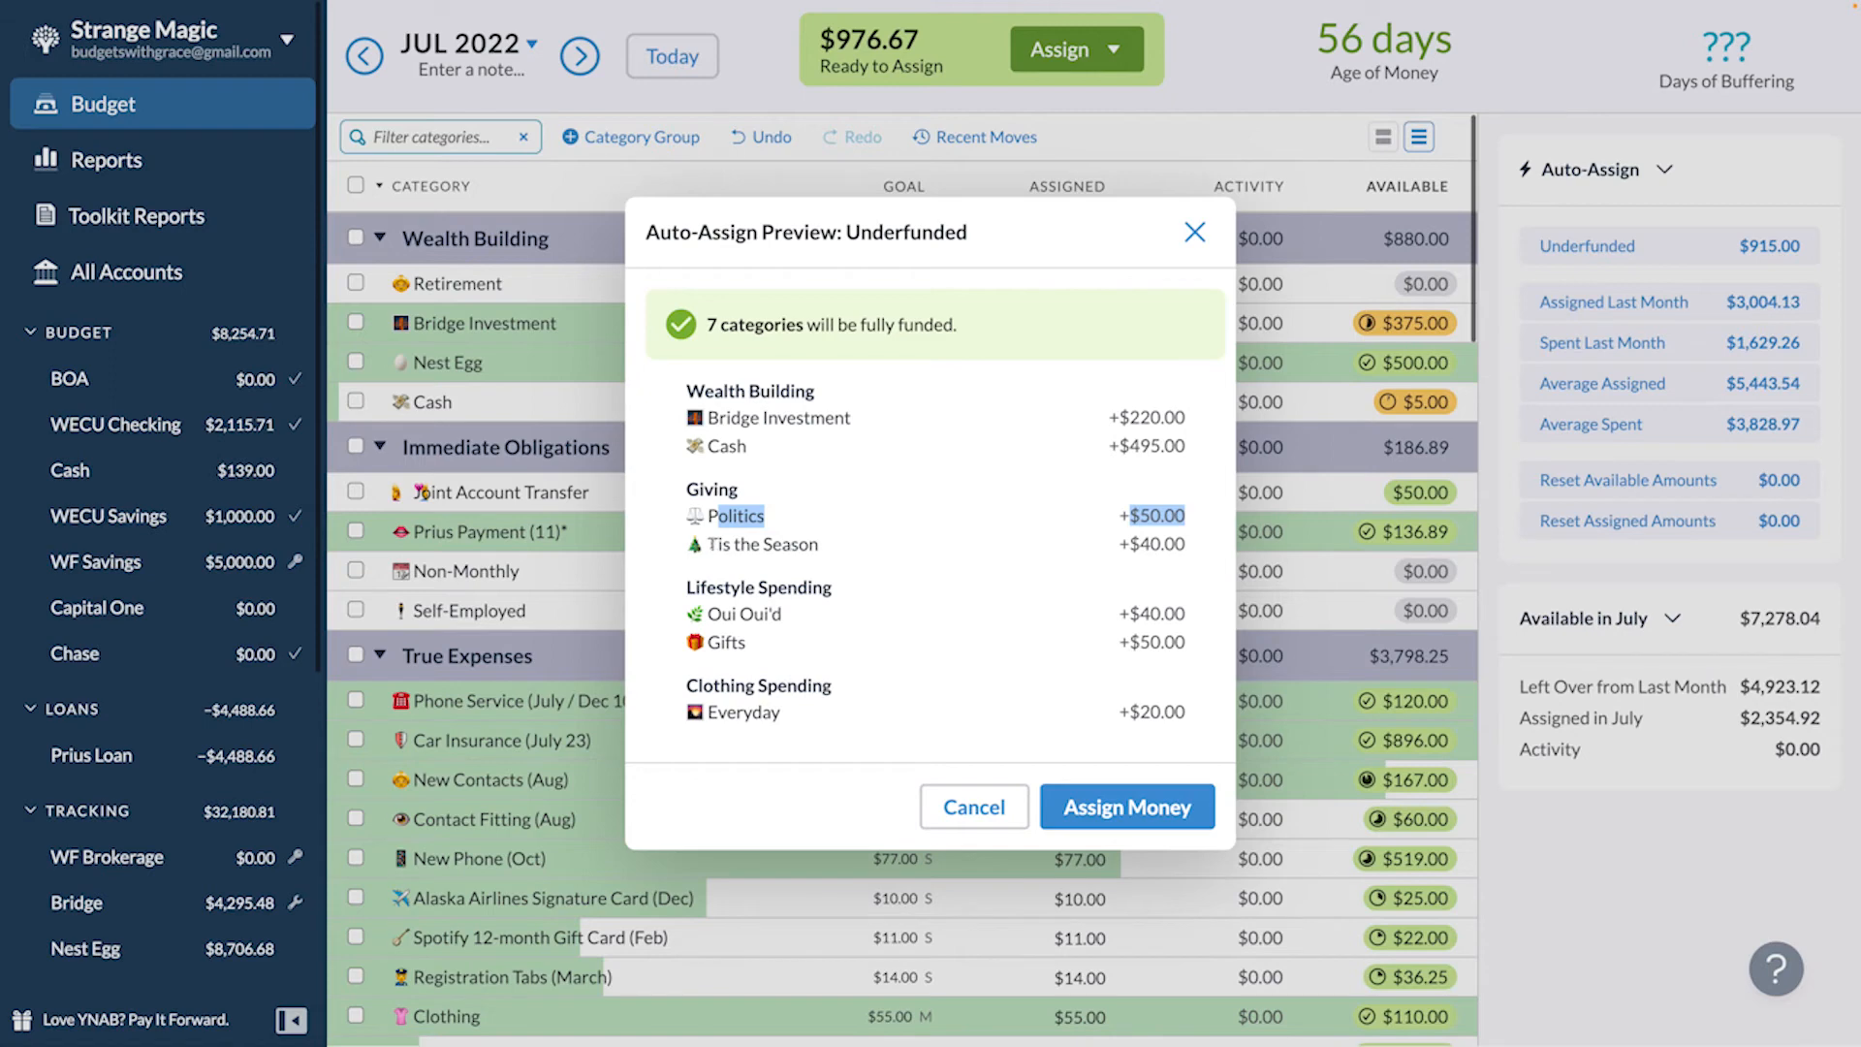
left_click(705, 544)
left_click_drag(705, 544, 1181, 543)
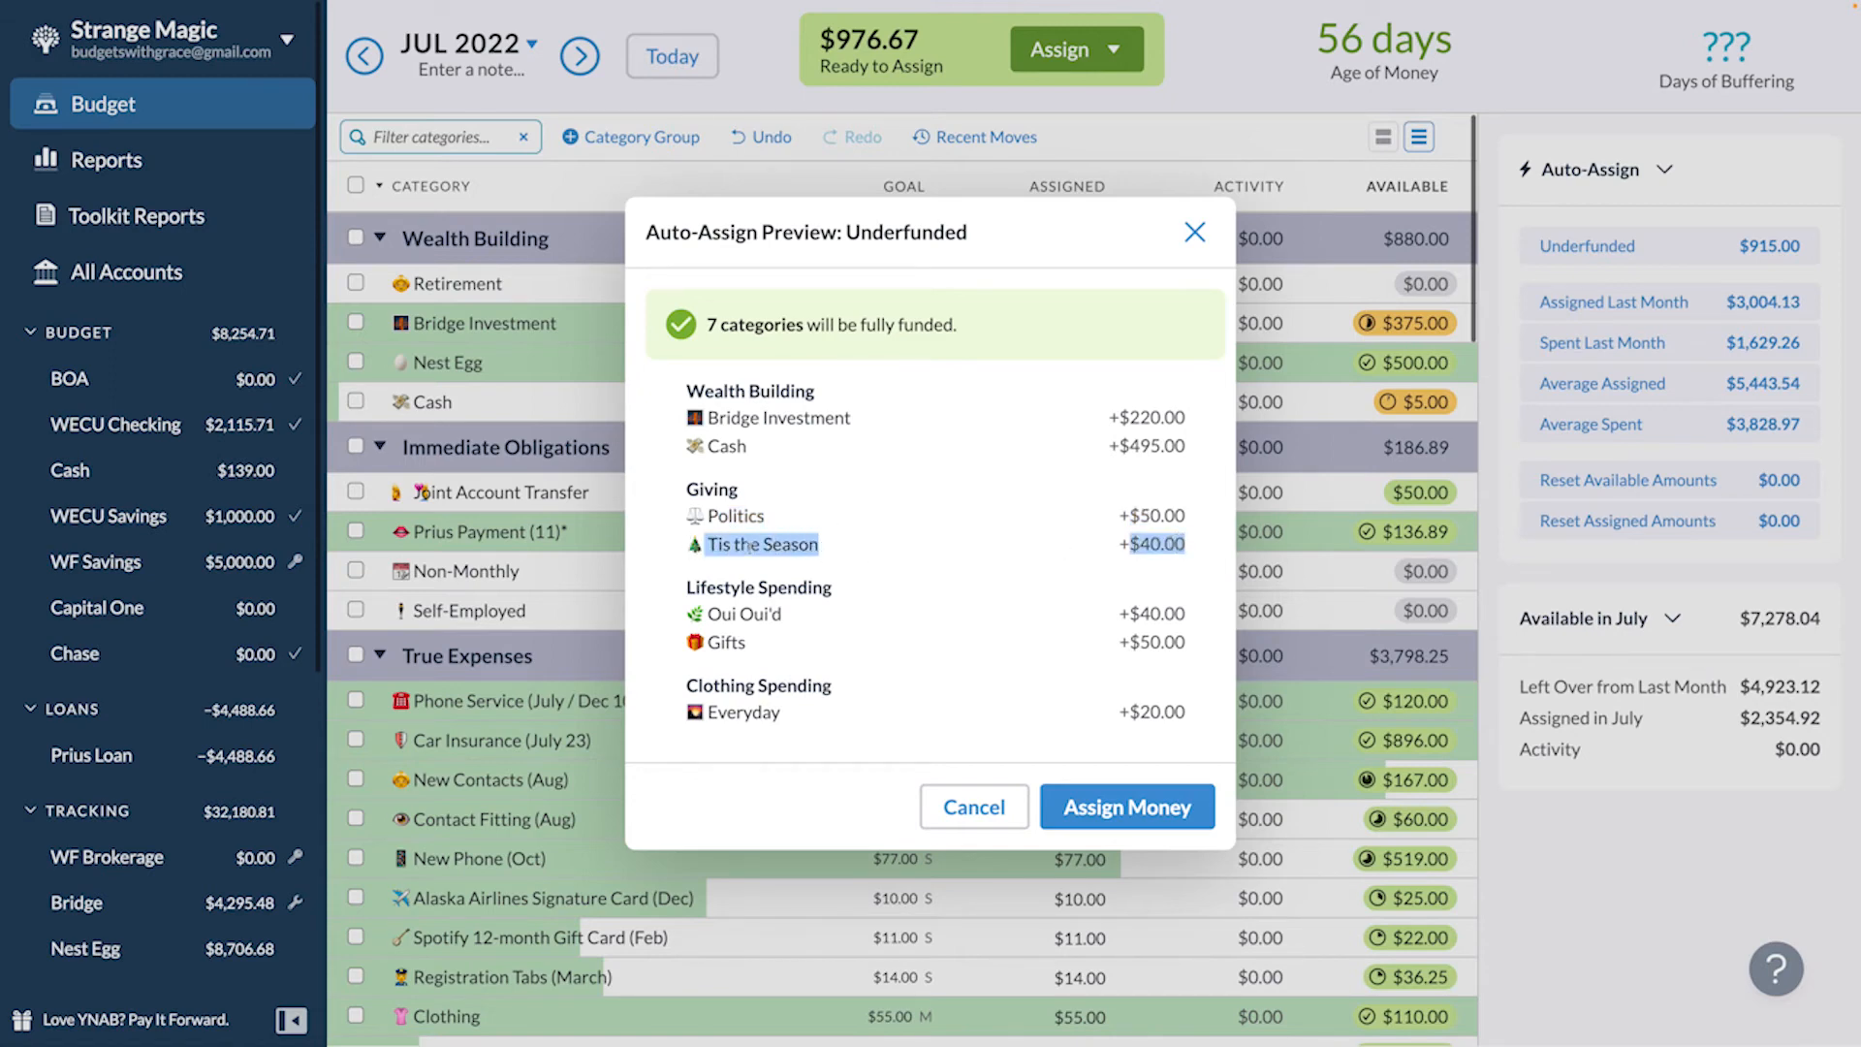
left_click(751, 548)
left_click_drag(706, 544, 1185, 543)
left_click(792, 549)
- Check the proposed Lifestyle Spending and Clothing Spending amounts and assign the money to all the underfunded July categories
left_click(713, 612)
left_click_drag(706, 614, 1181, 616)
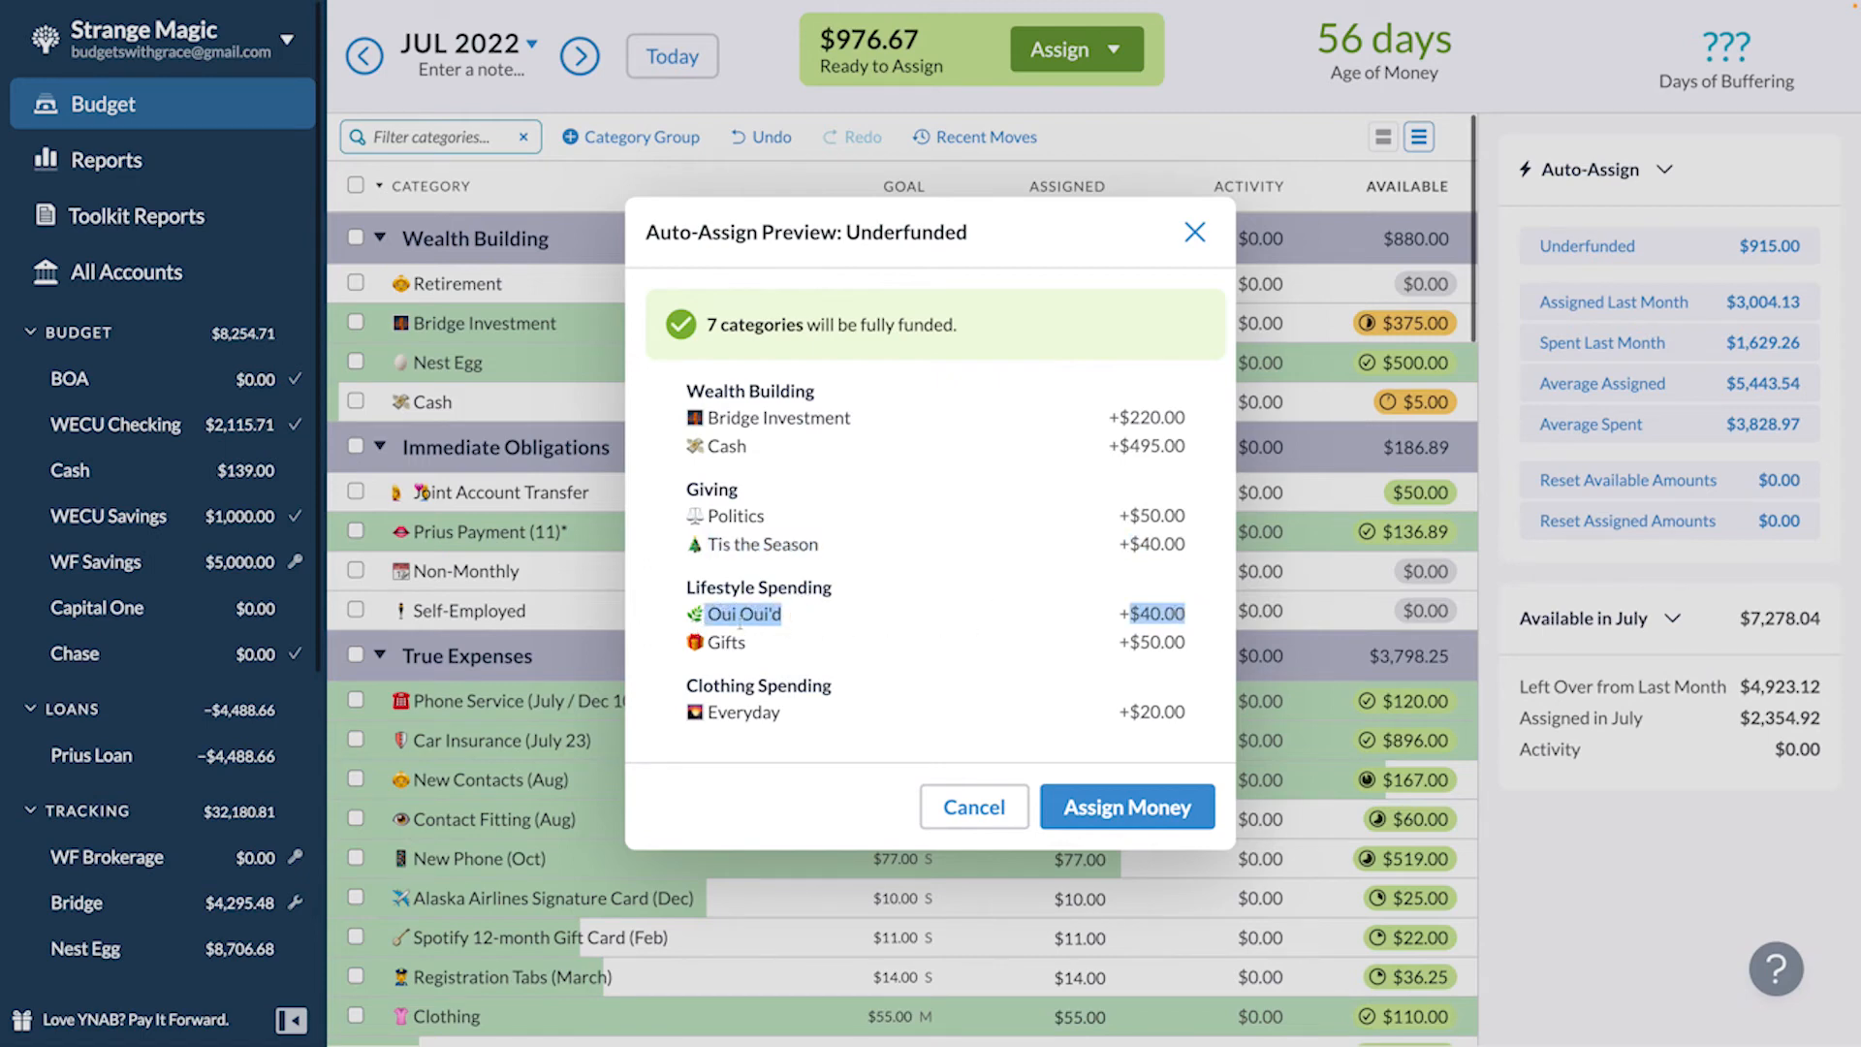
left_click_drag(705, 643, 1194, 649)
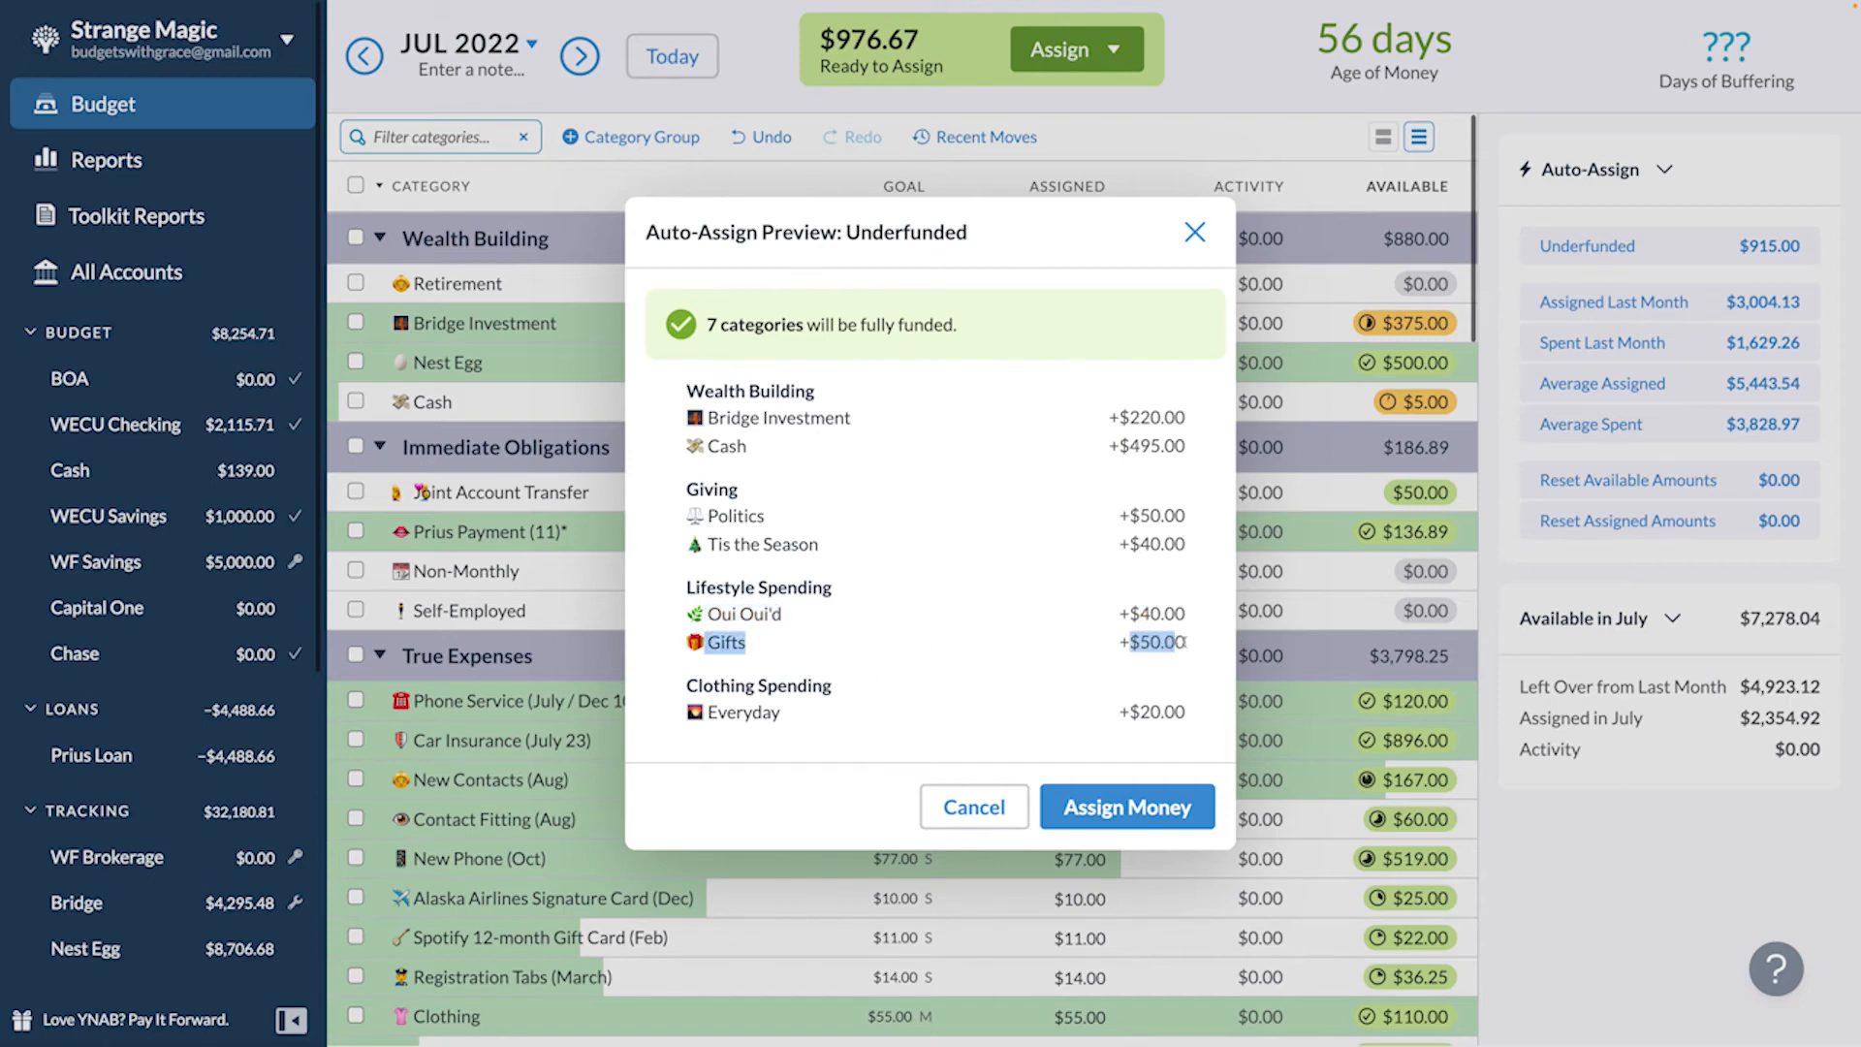
left_click(1151, 643)
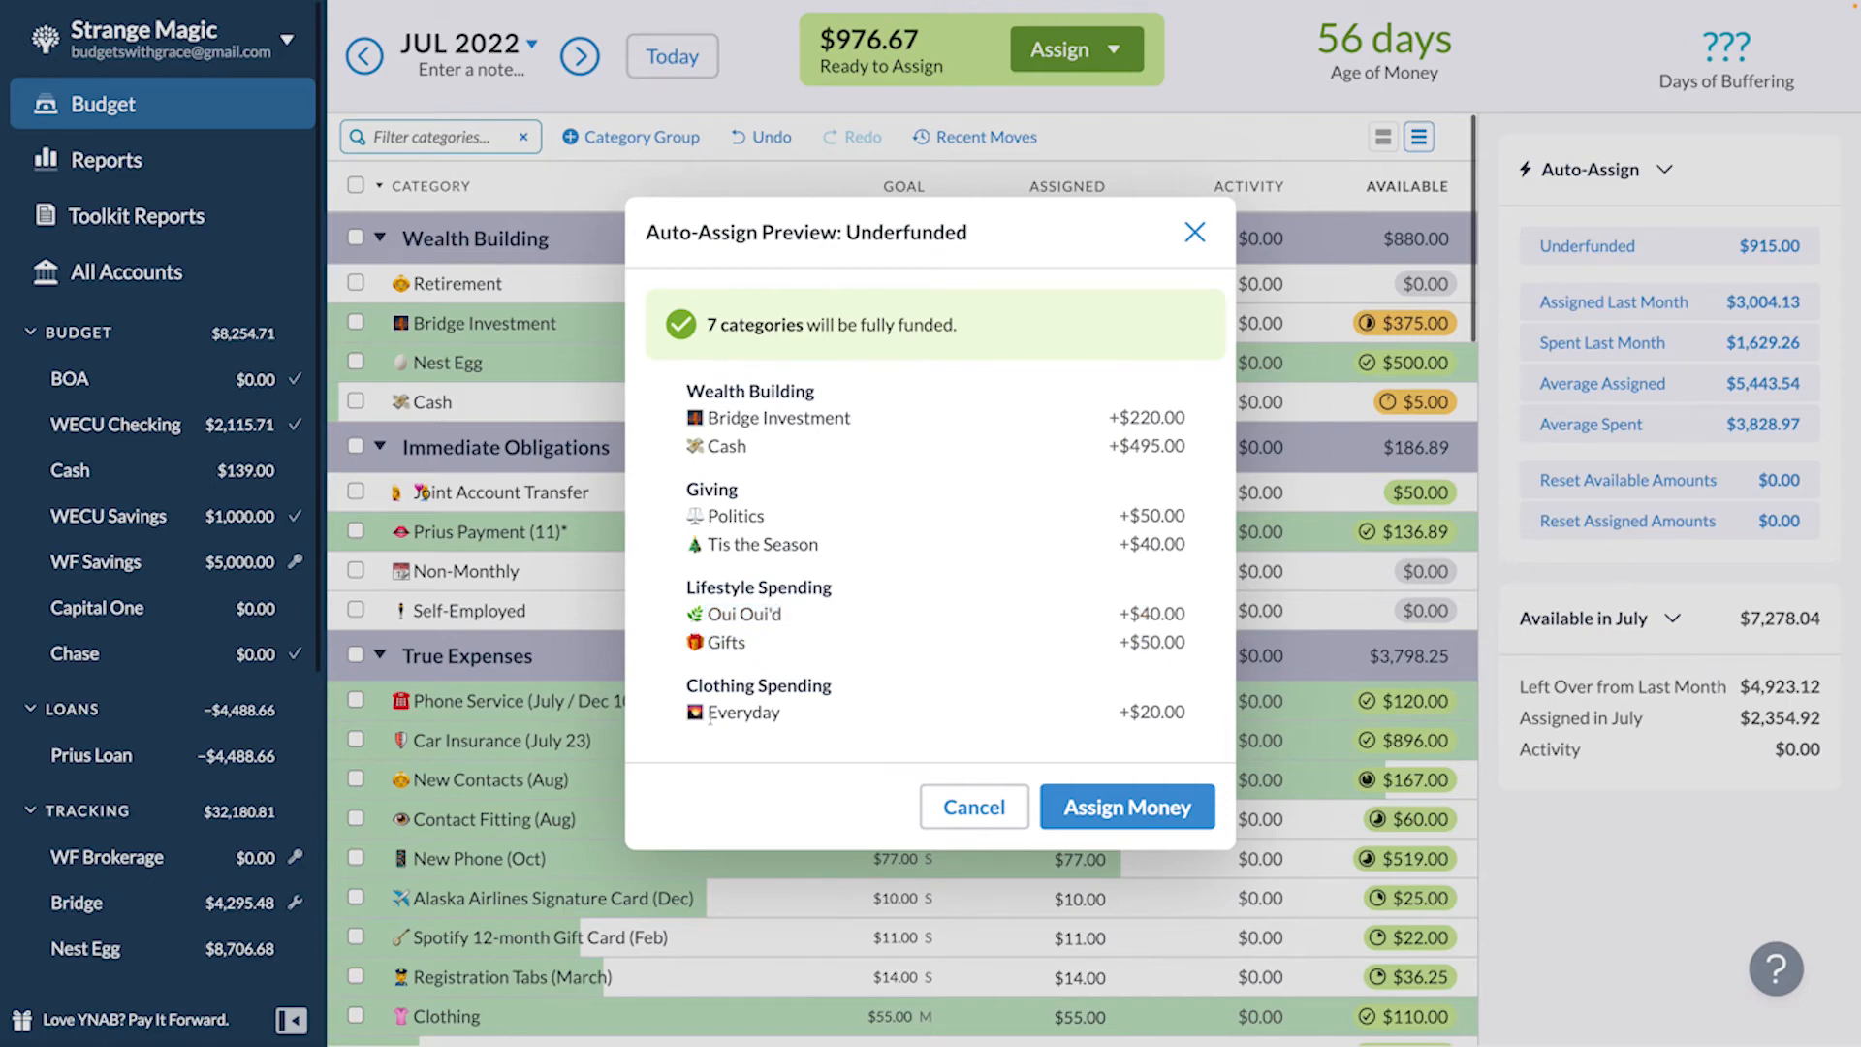
left_click_drag(708, 717, 1192, 719)
left_click(1133, 819)
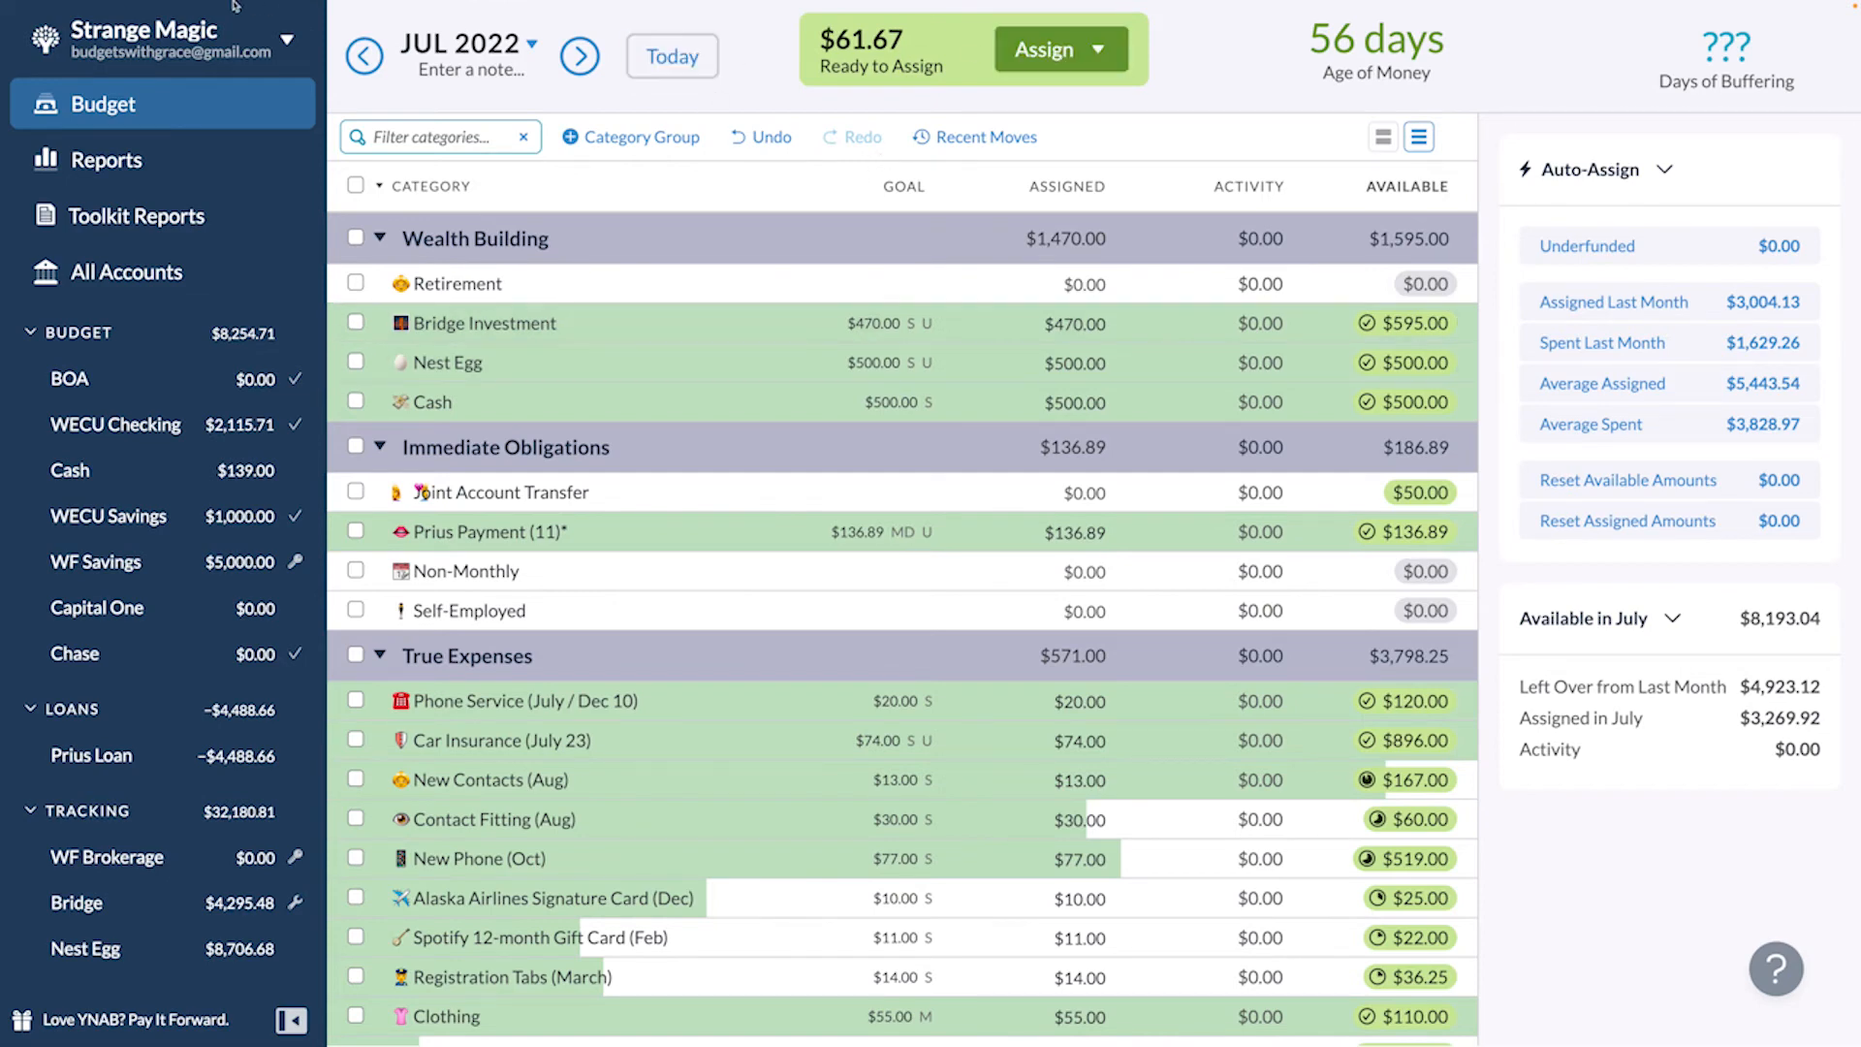
- Try assigning $36.00 to the Any Food category under Lifestyle Spending for July 2022
left_click(1082, 285)
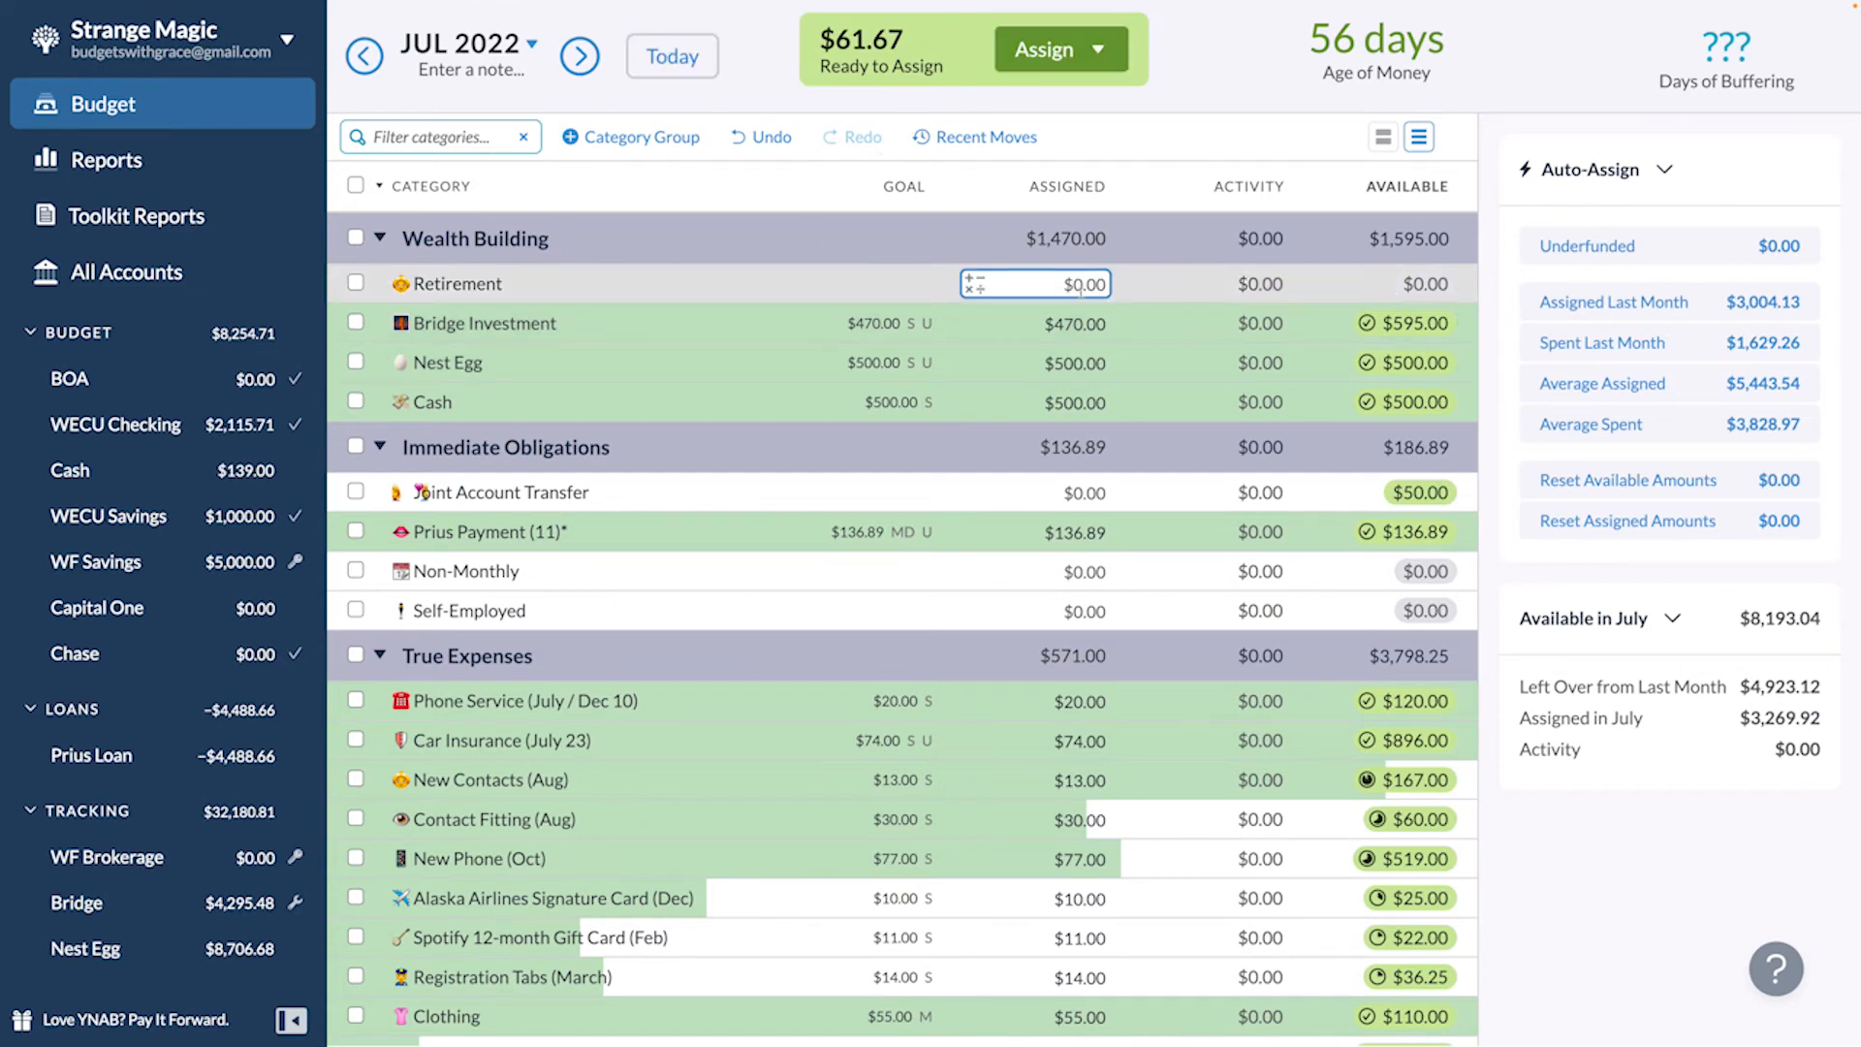
scroll(1082, 288, "down", 5)
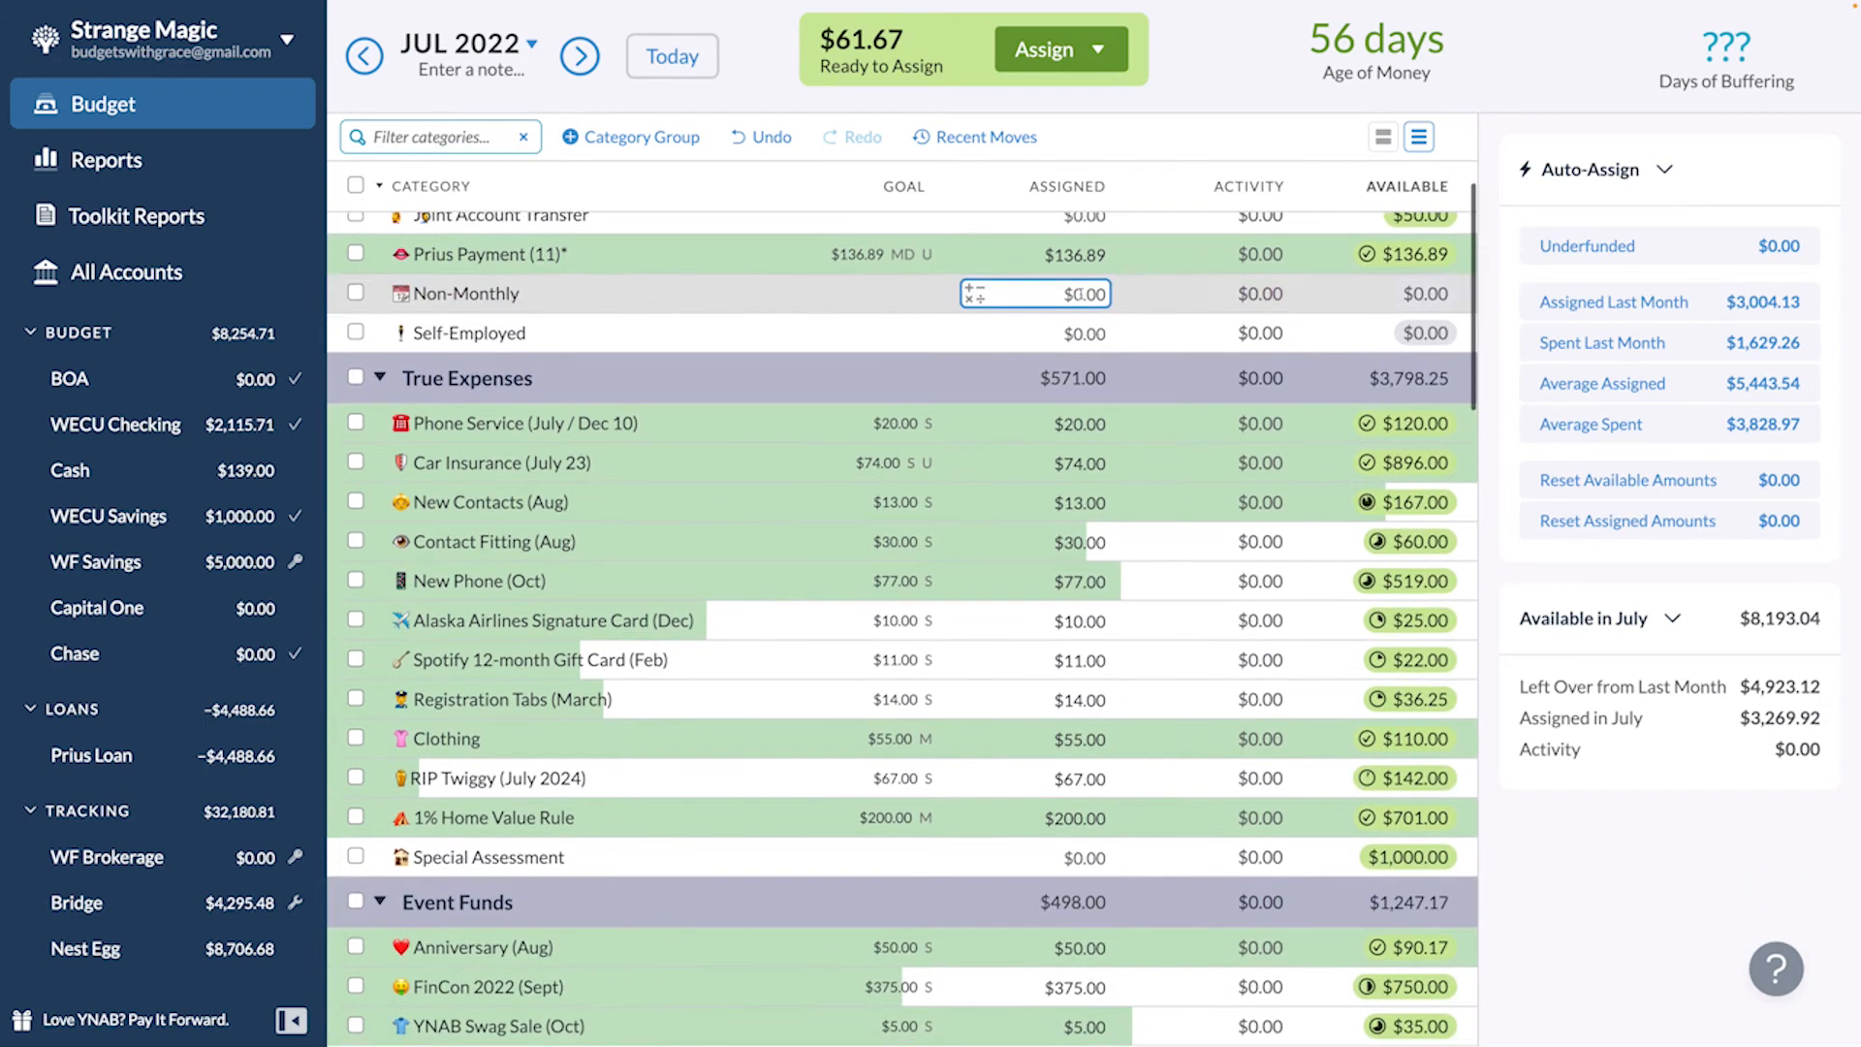
scroll(1082, 293, "down", 3)
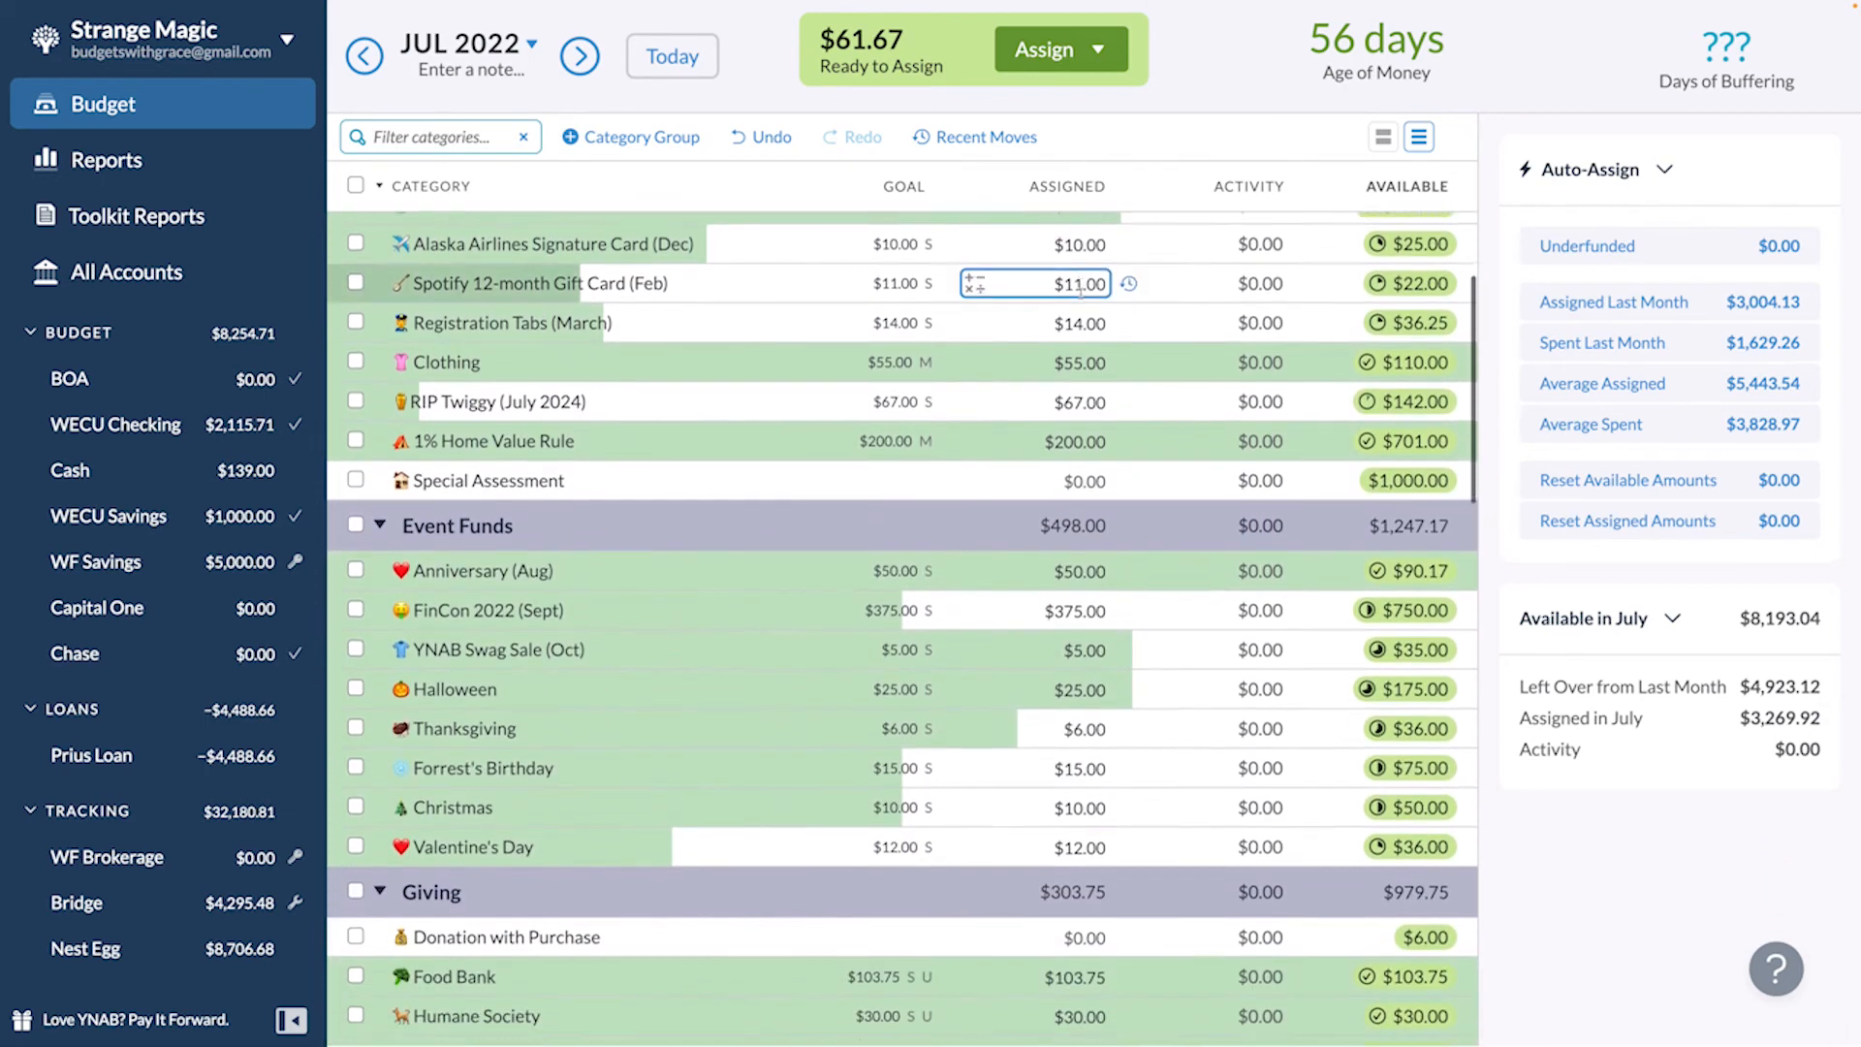
scroll(1081, 294, "down", 3)
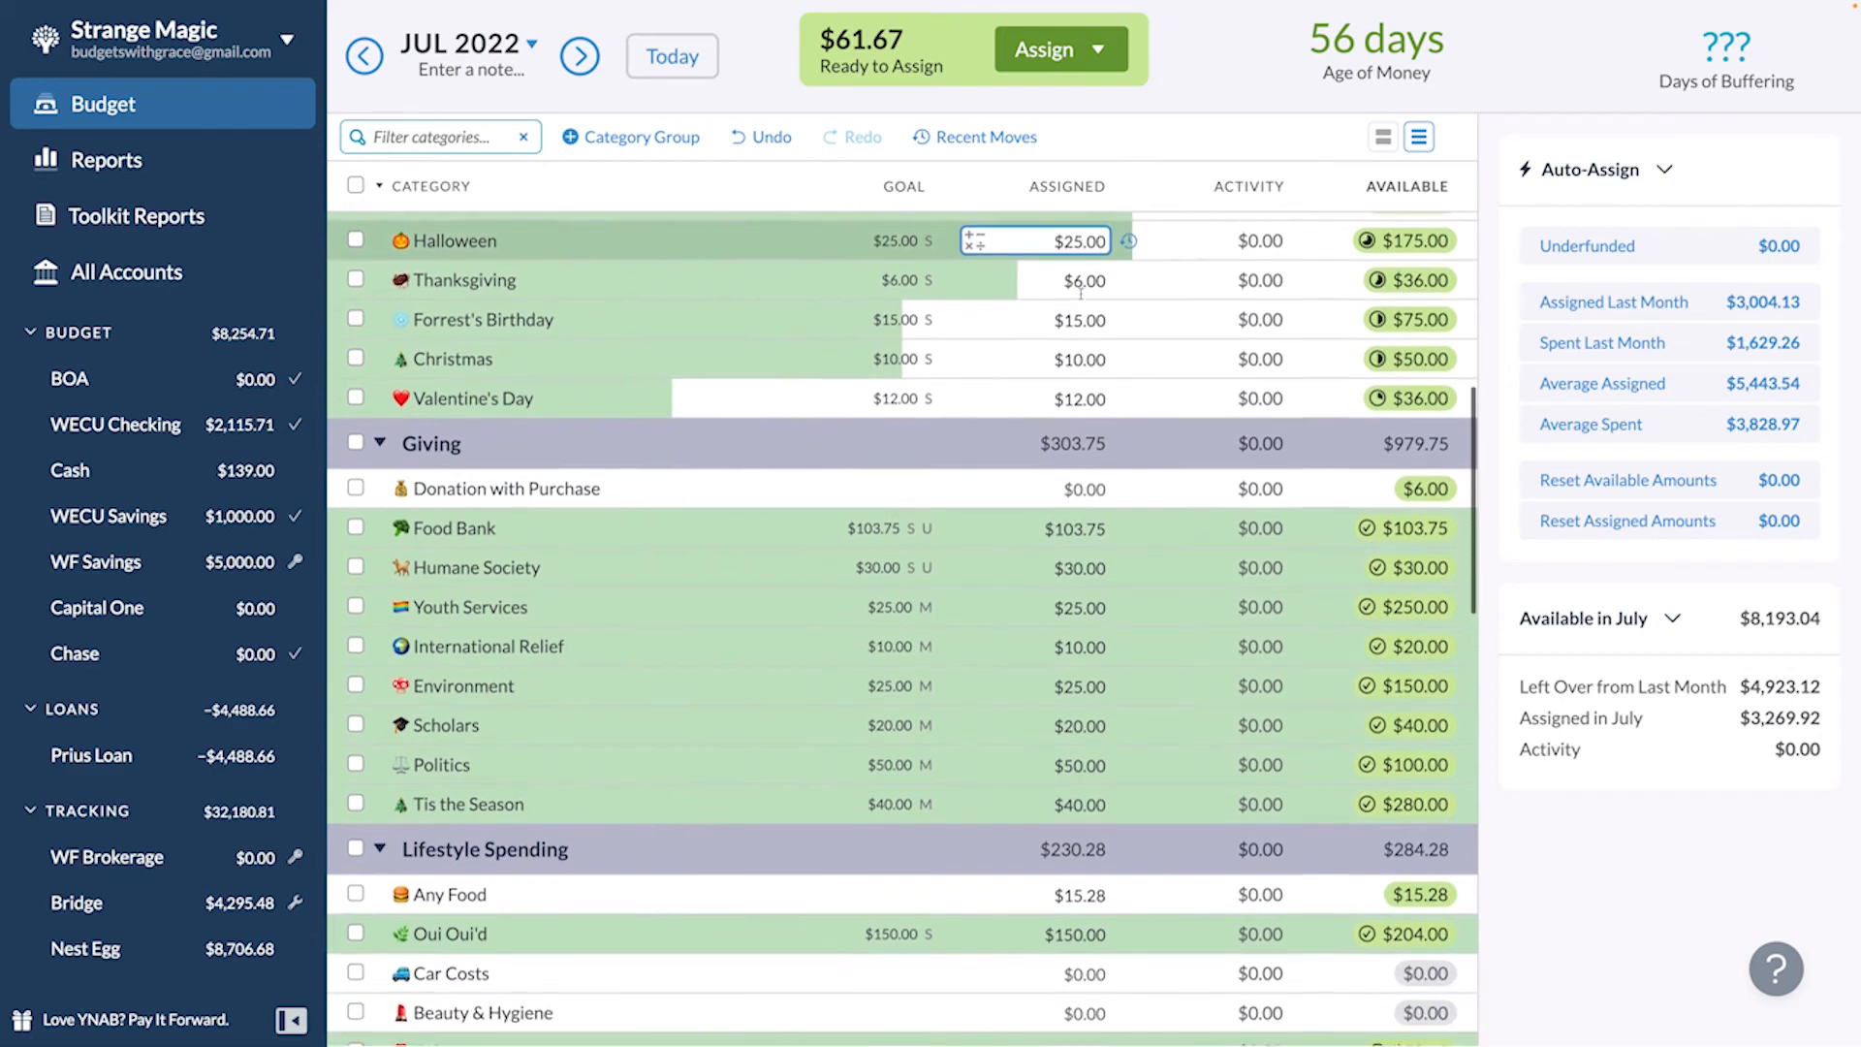
scroll(1082, 295, "down", 2)
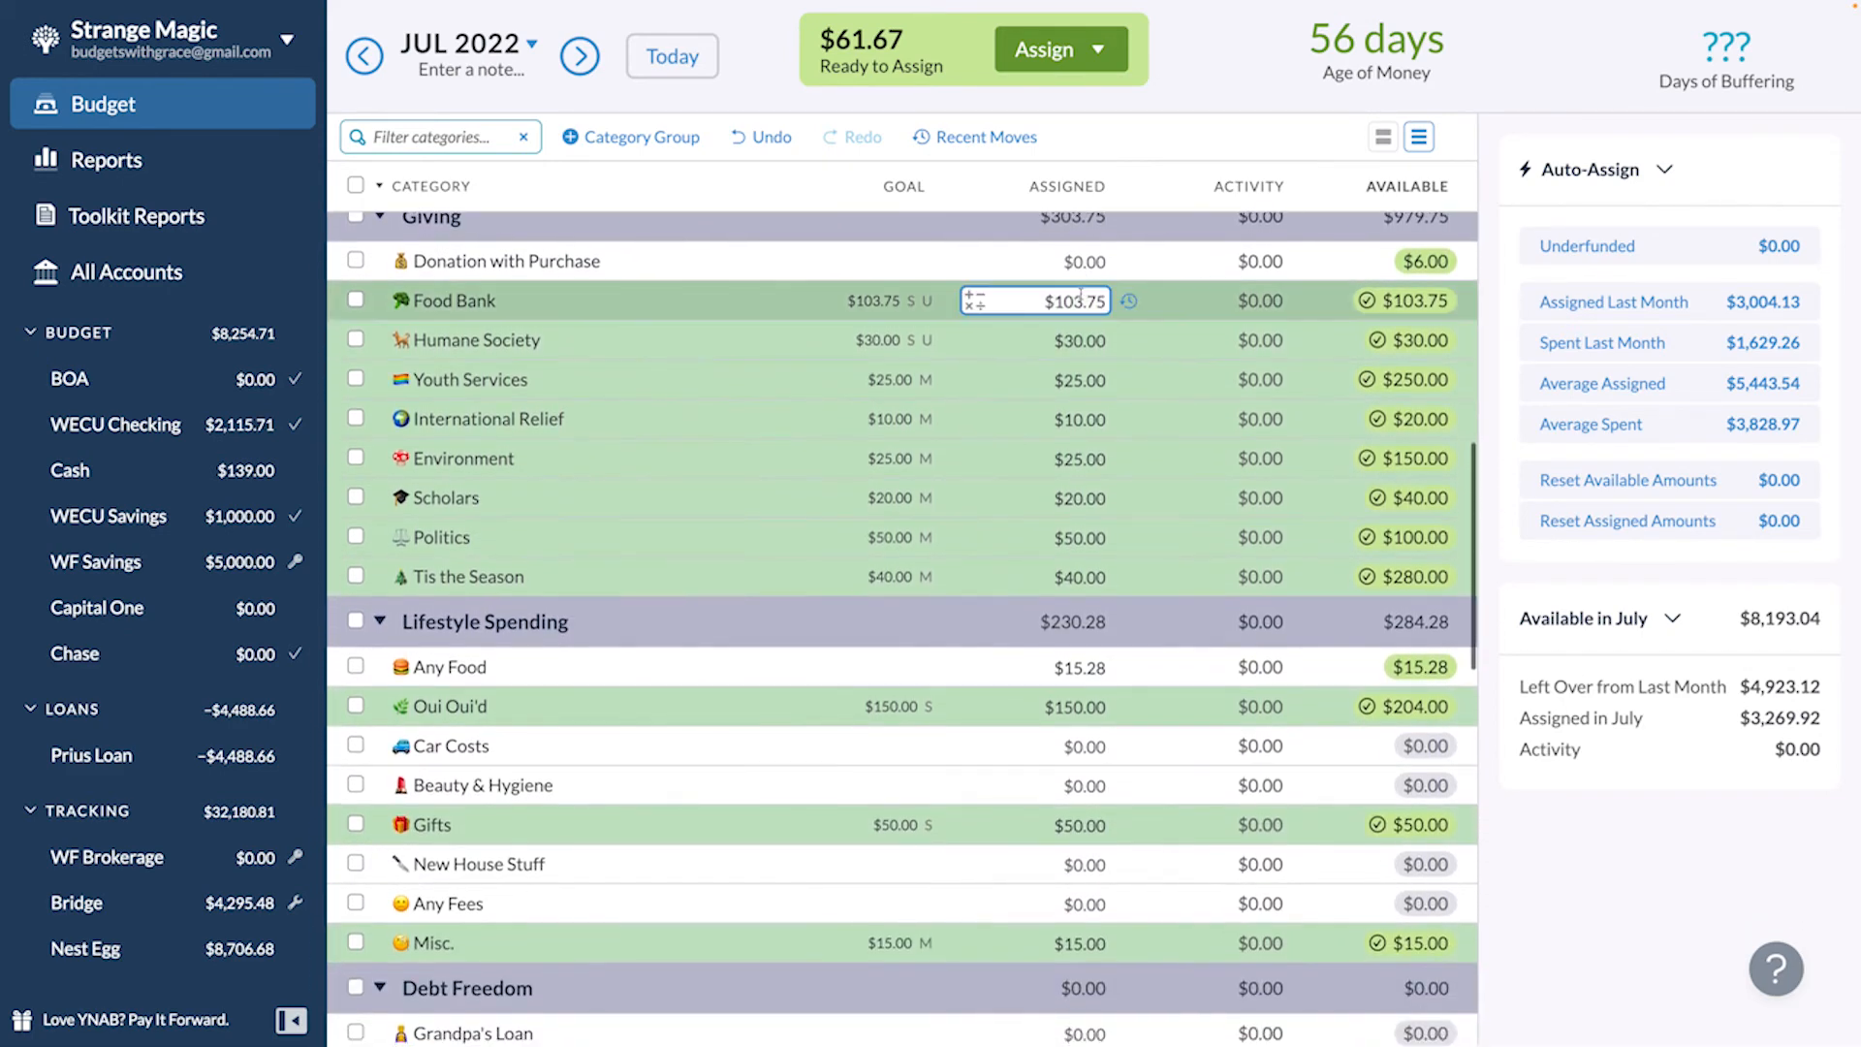
scroll(1082, 295, "down", 1)
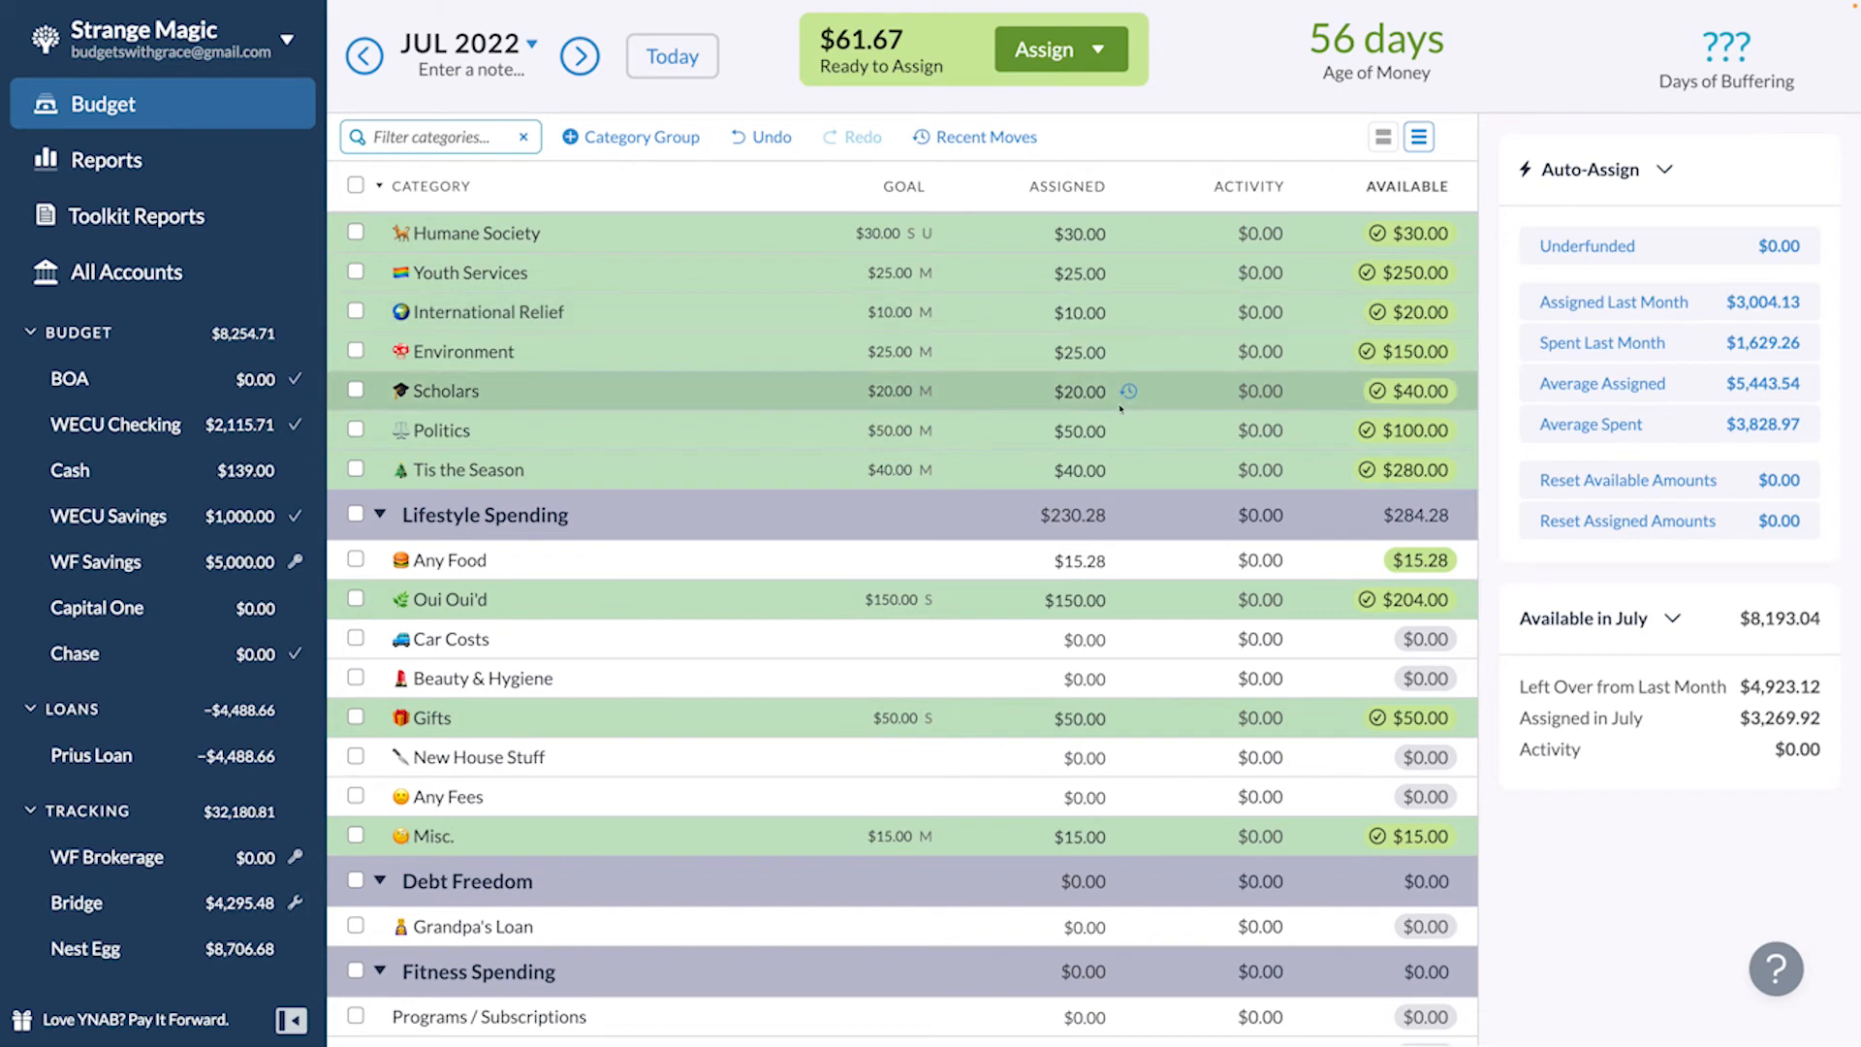
left_click(1082, 560)
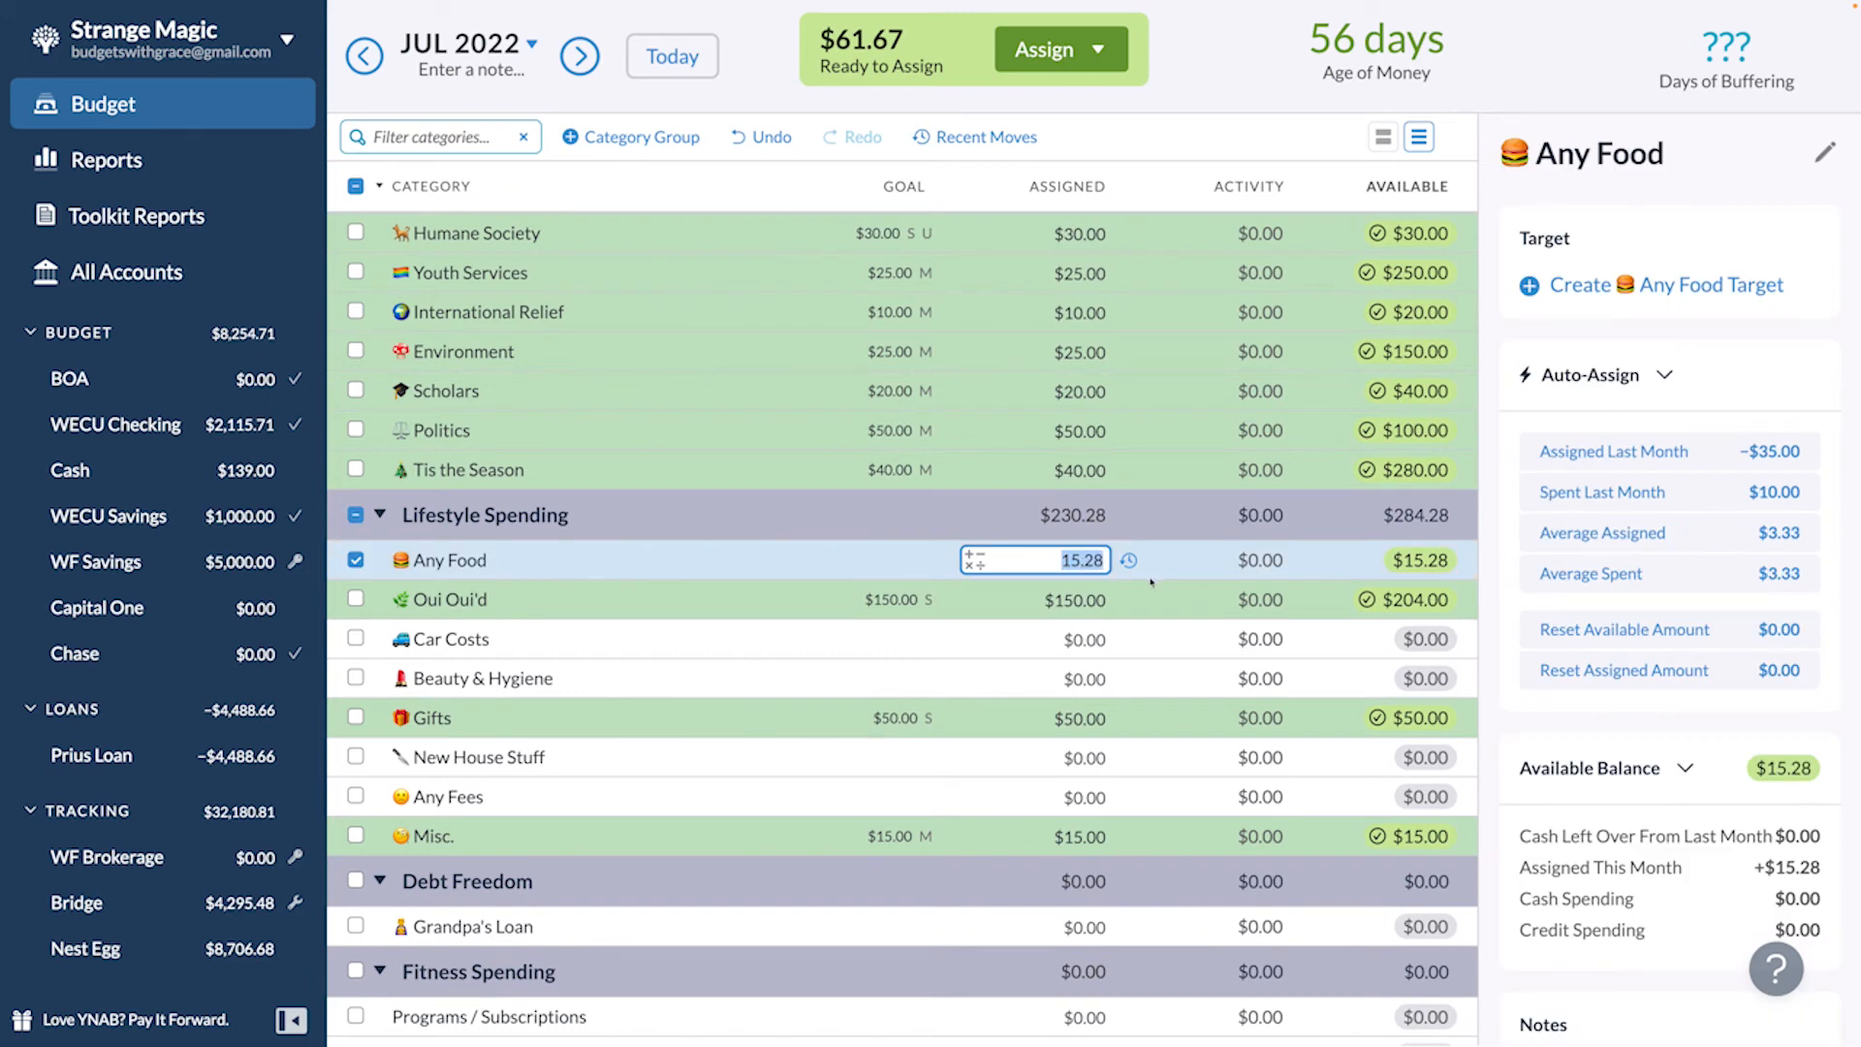
type("36")
key("Return")
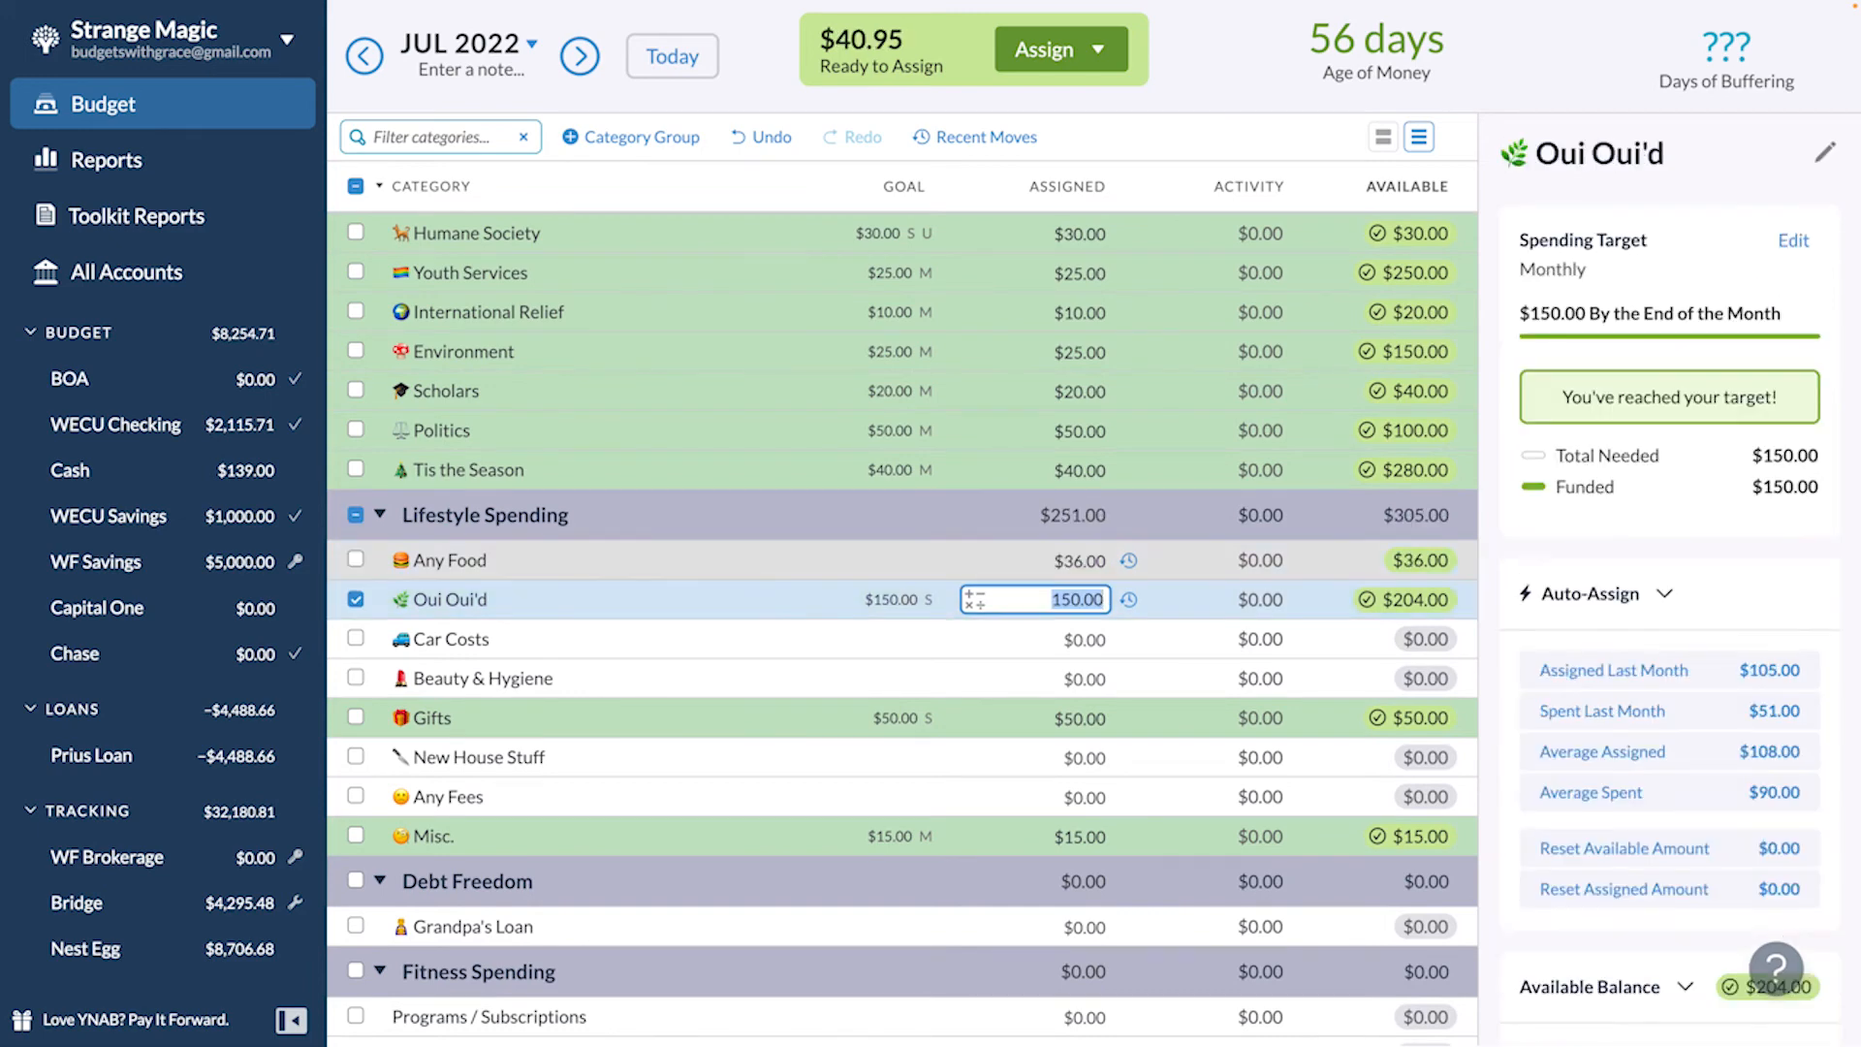
- Set the July assigned amount for Any Food to $35.00 and deselect the category
left_click(1082, 561)
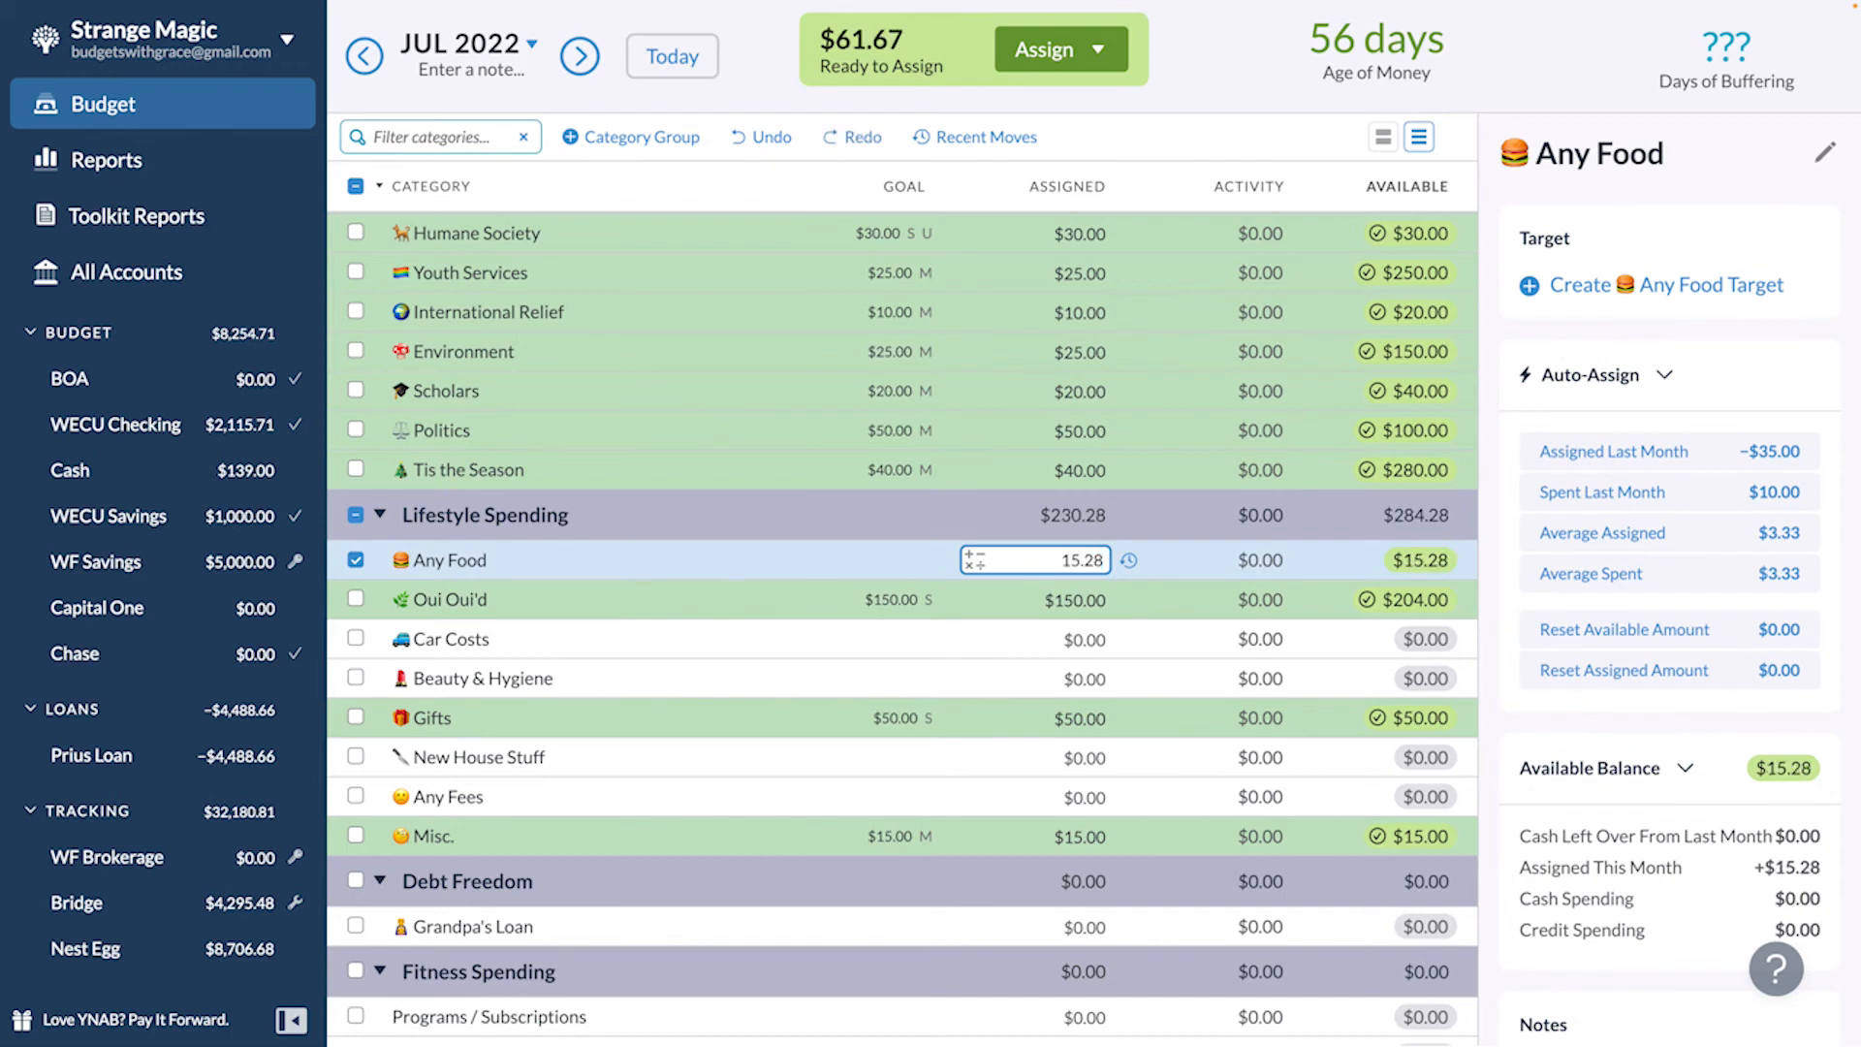
key("ctrl+a")
type("35")
key("Return")
left_click(897, 543)
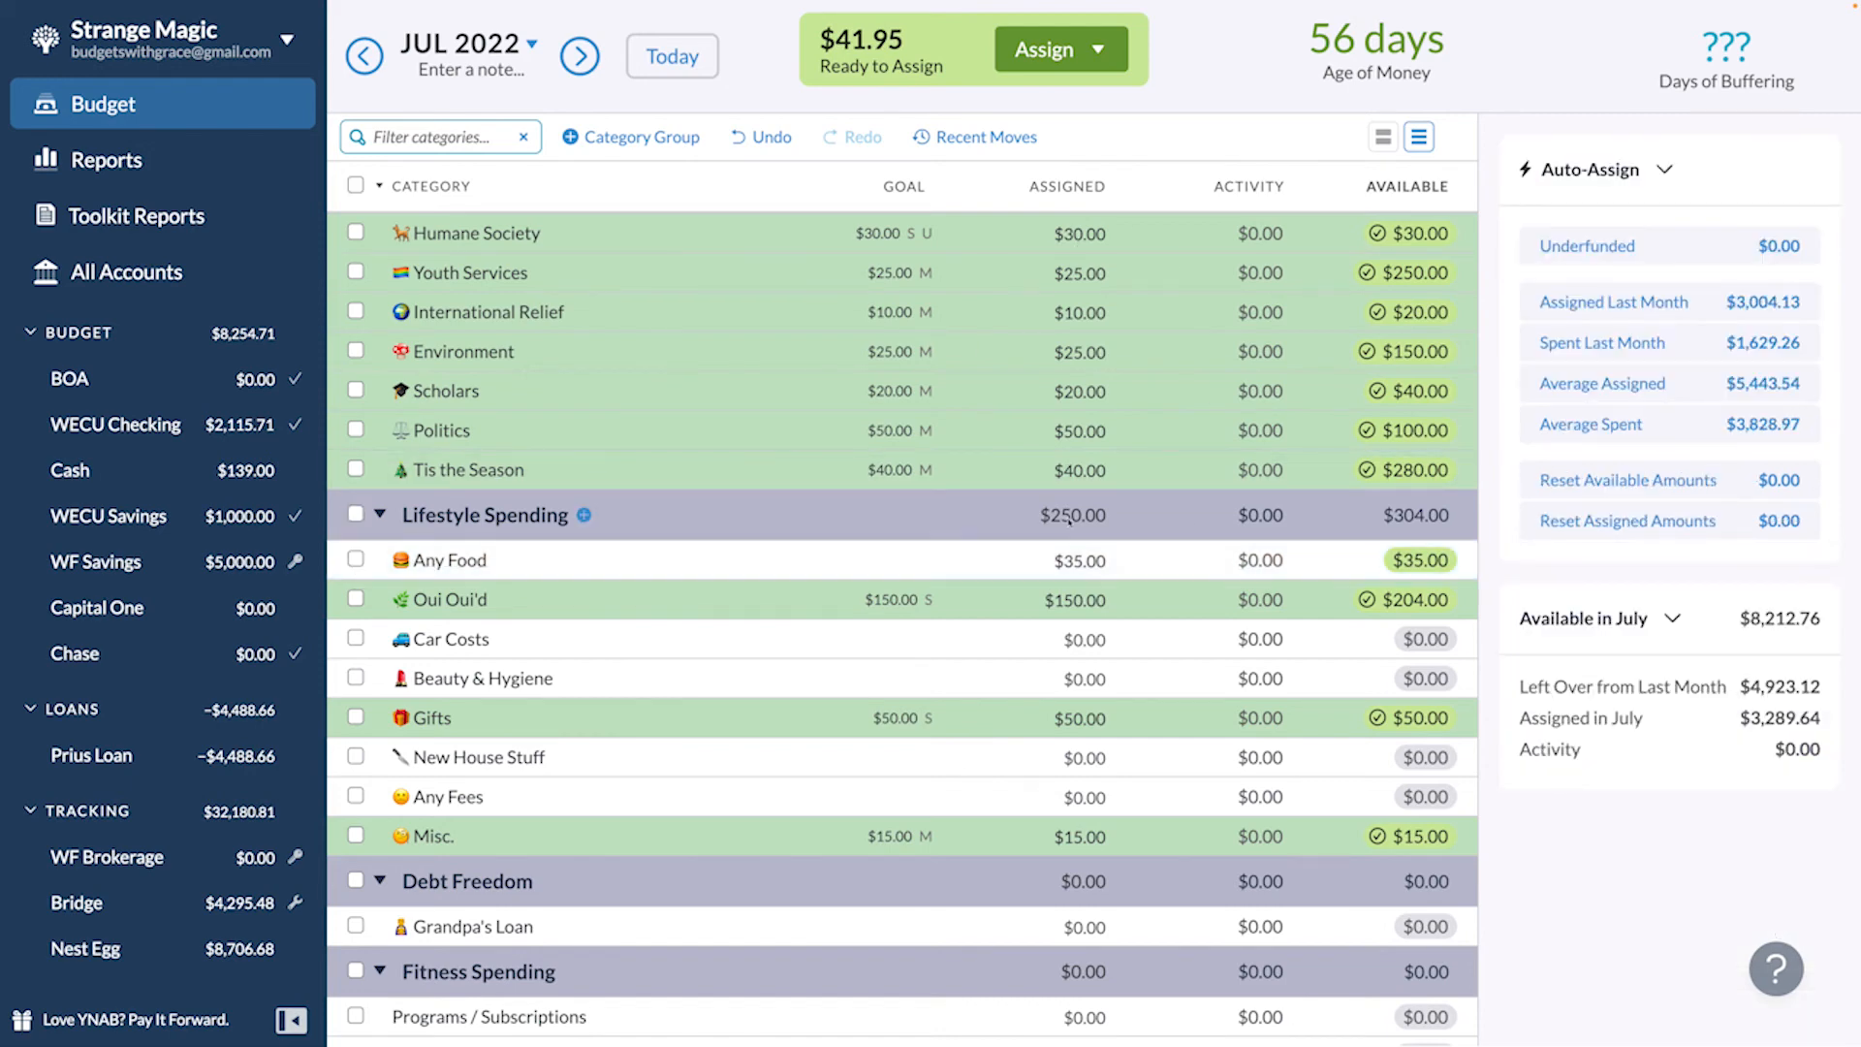
- Look over the remaining July categories and go back to the start of the June 2022 budget
scroll(1069, 518, "down", 2)
left_click(1069, 514)
scroll(1069, 514, "down", 1)
scroll(902, 621, "down", 2)
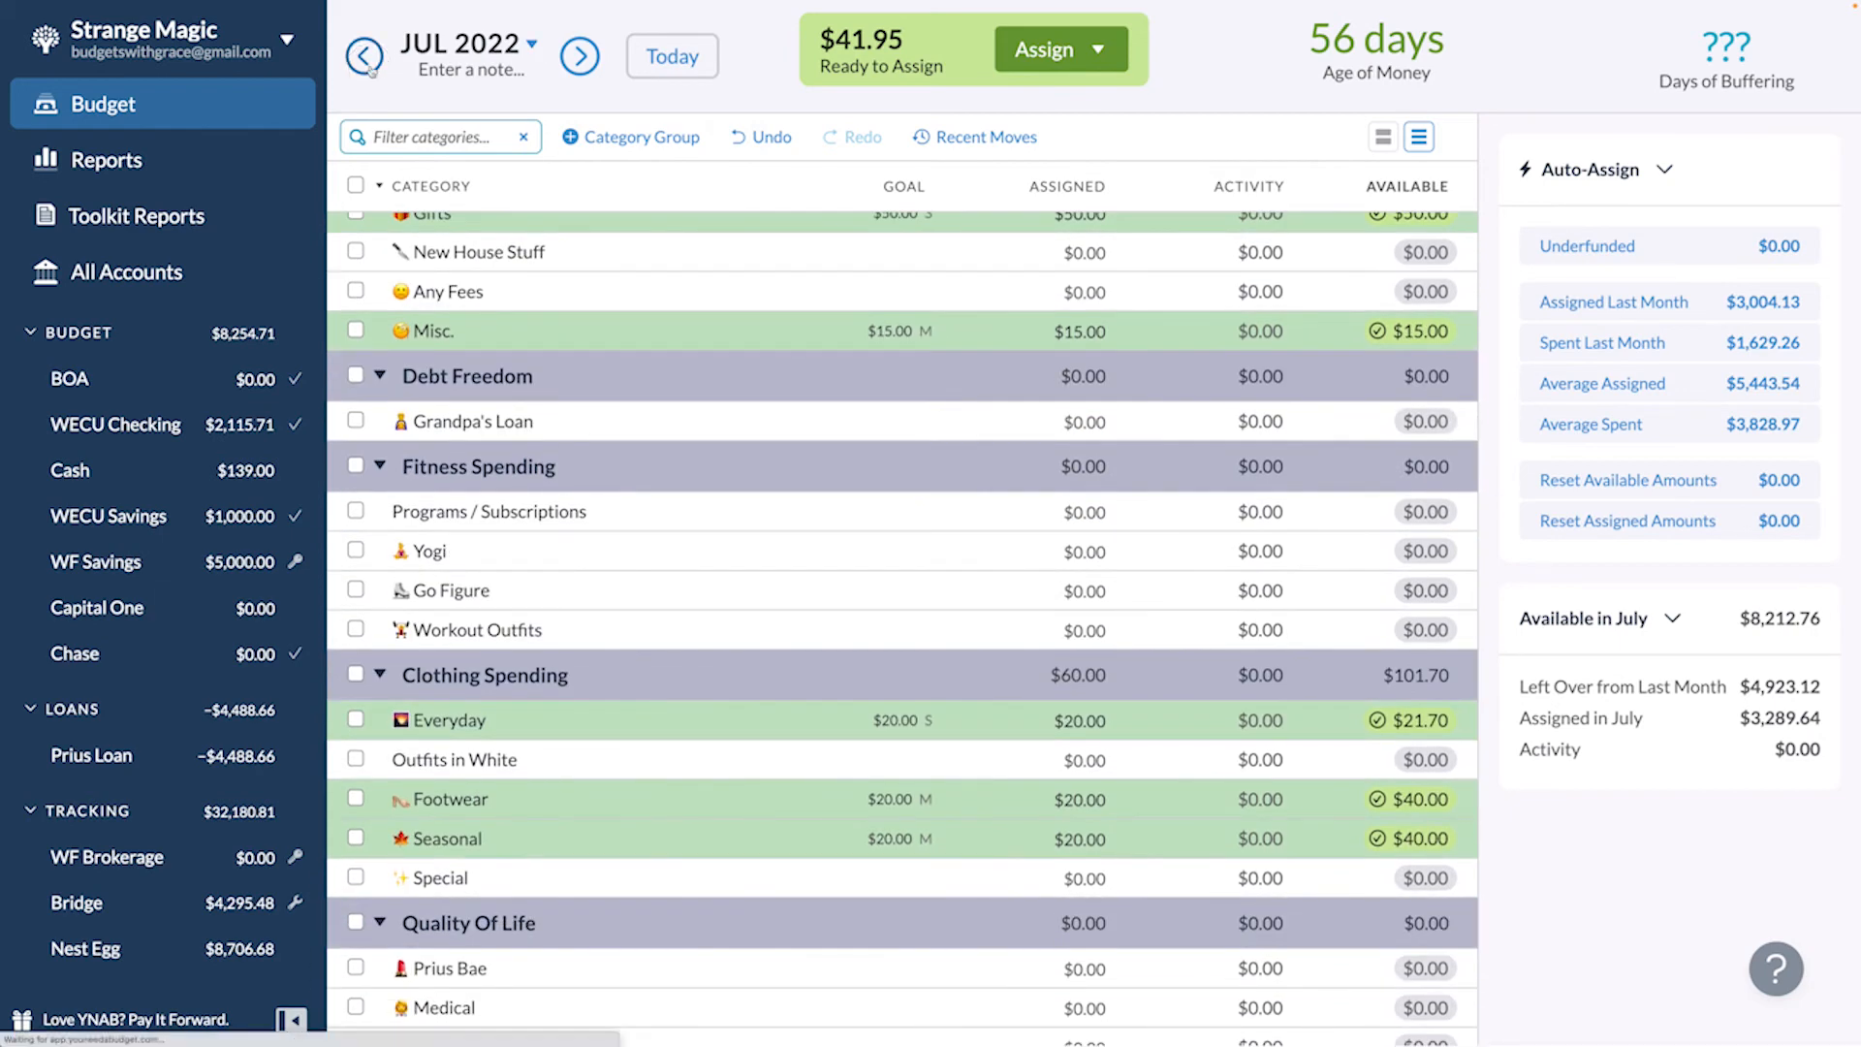
left_click(368, 63)
scroll(1132, 400, "up", 5)
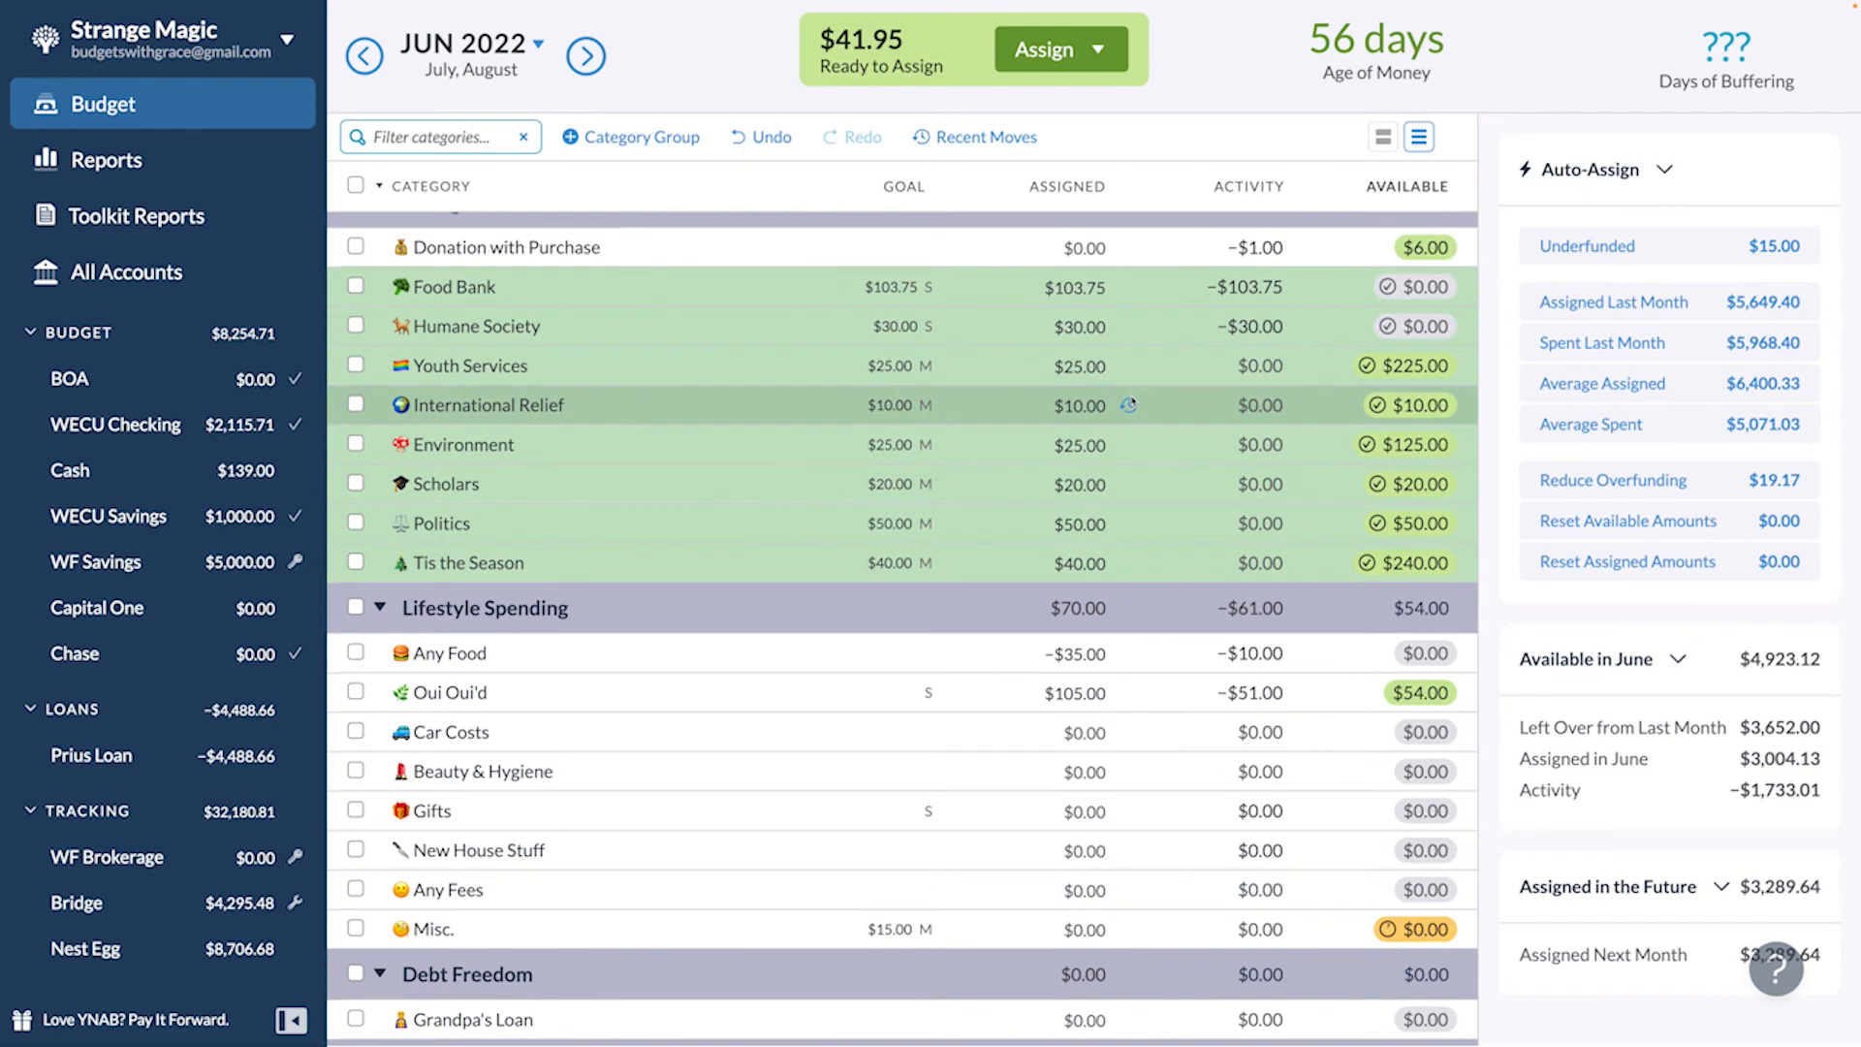
scroll(1139, 403, "up", 15)
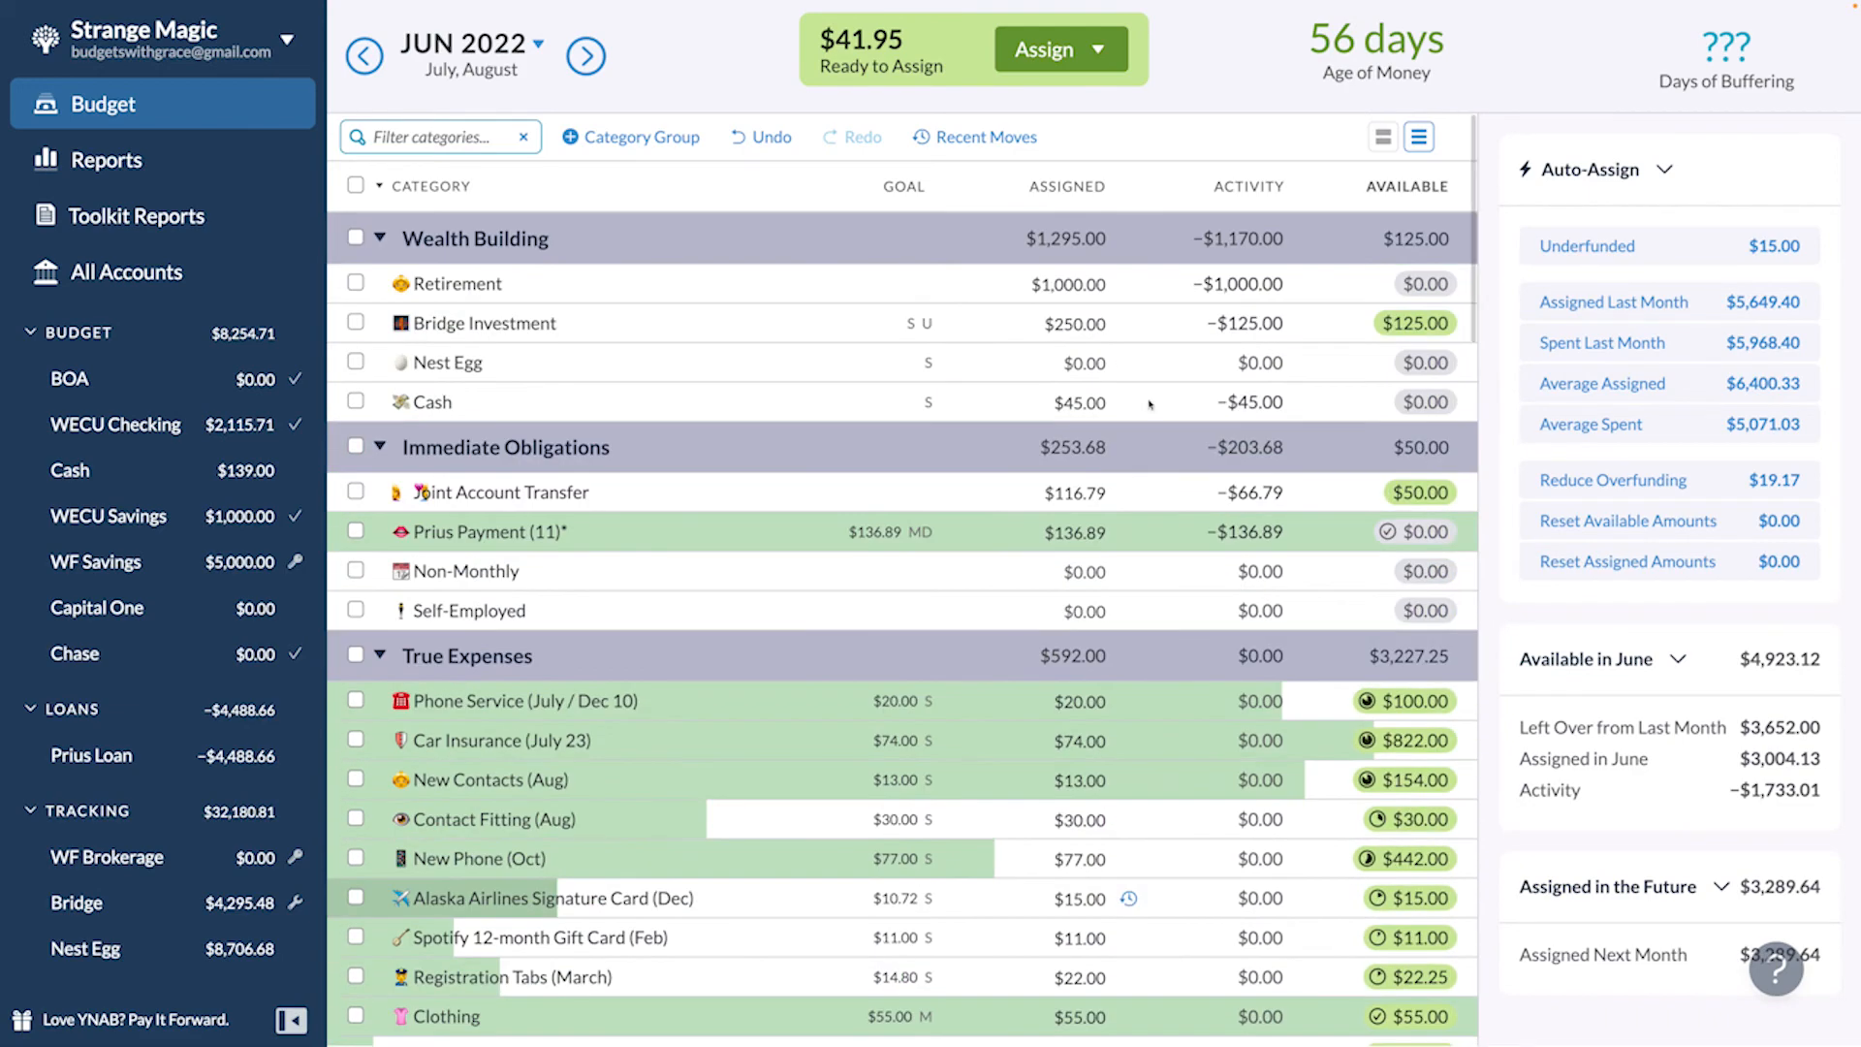
- Add $40 to the Cash category's June assigned amount under Wealth Building and clear the category selection
left_click(1092, 401)
key("Right")
type("+40")
key("Return")
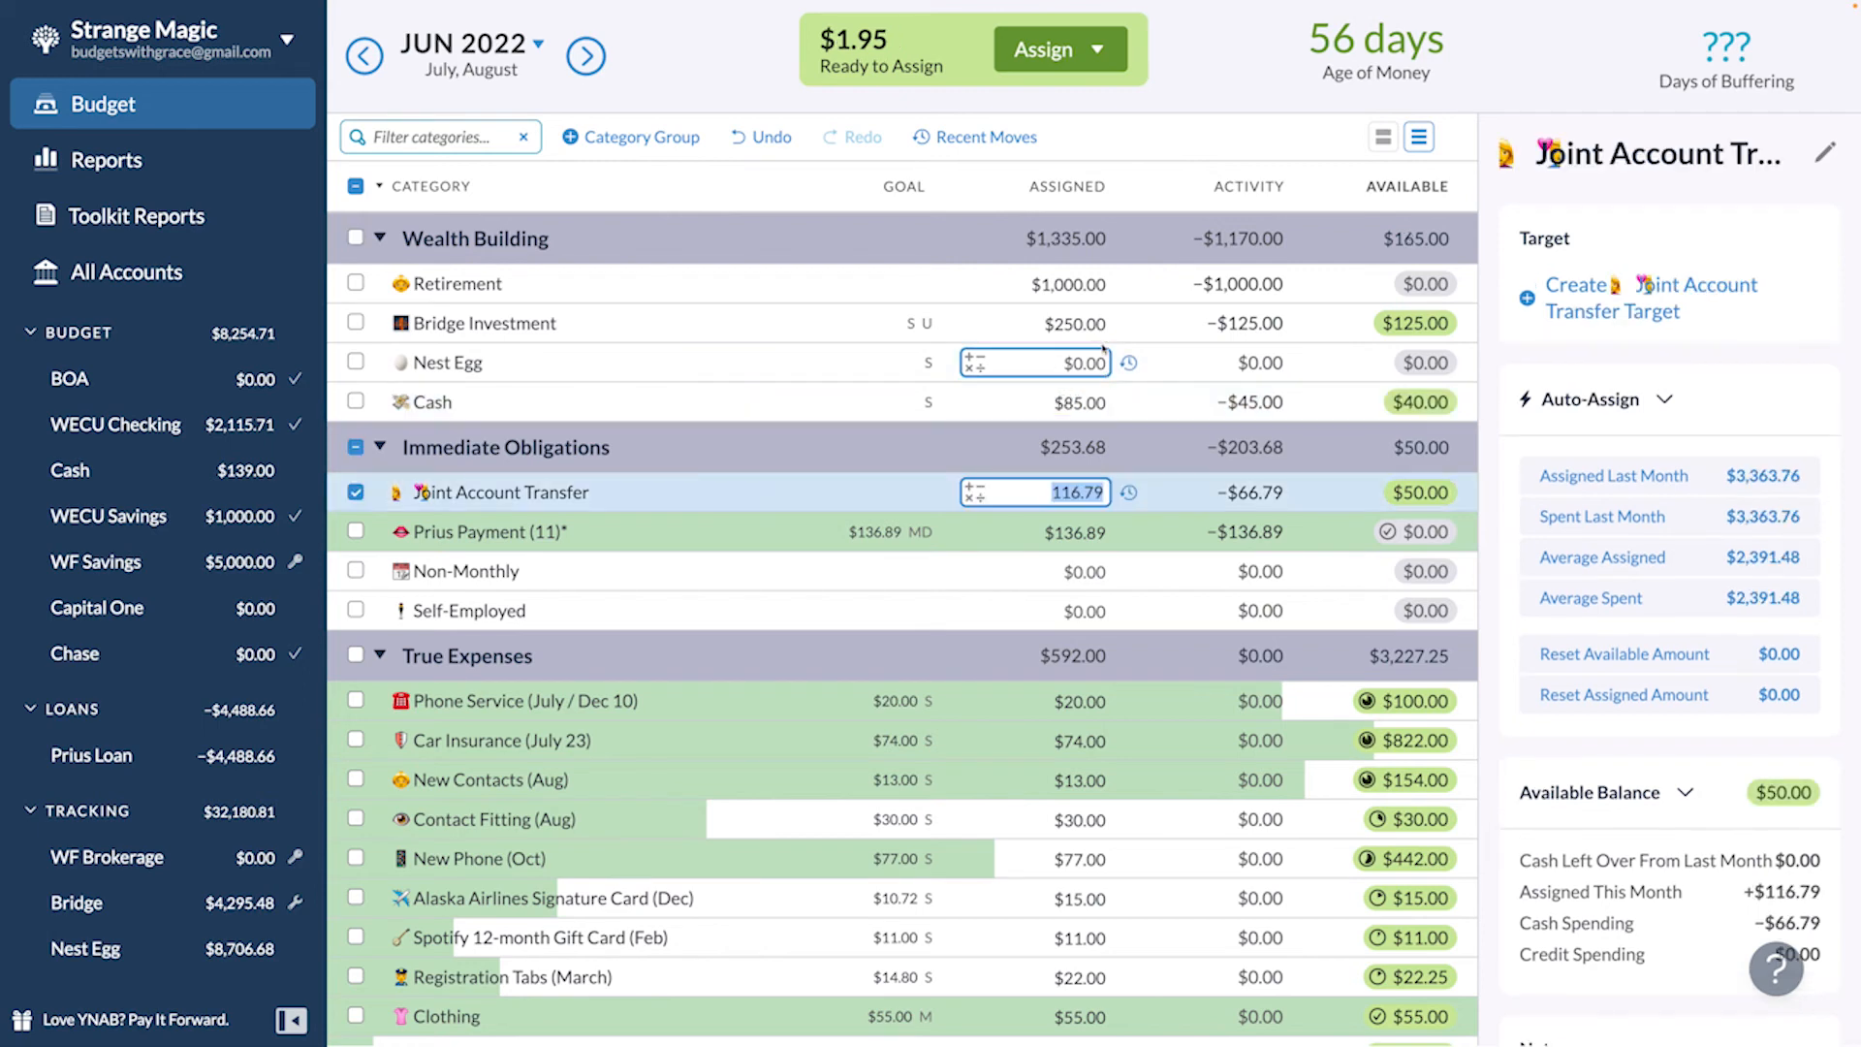
left_click(355, 447)
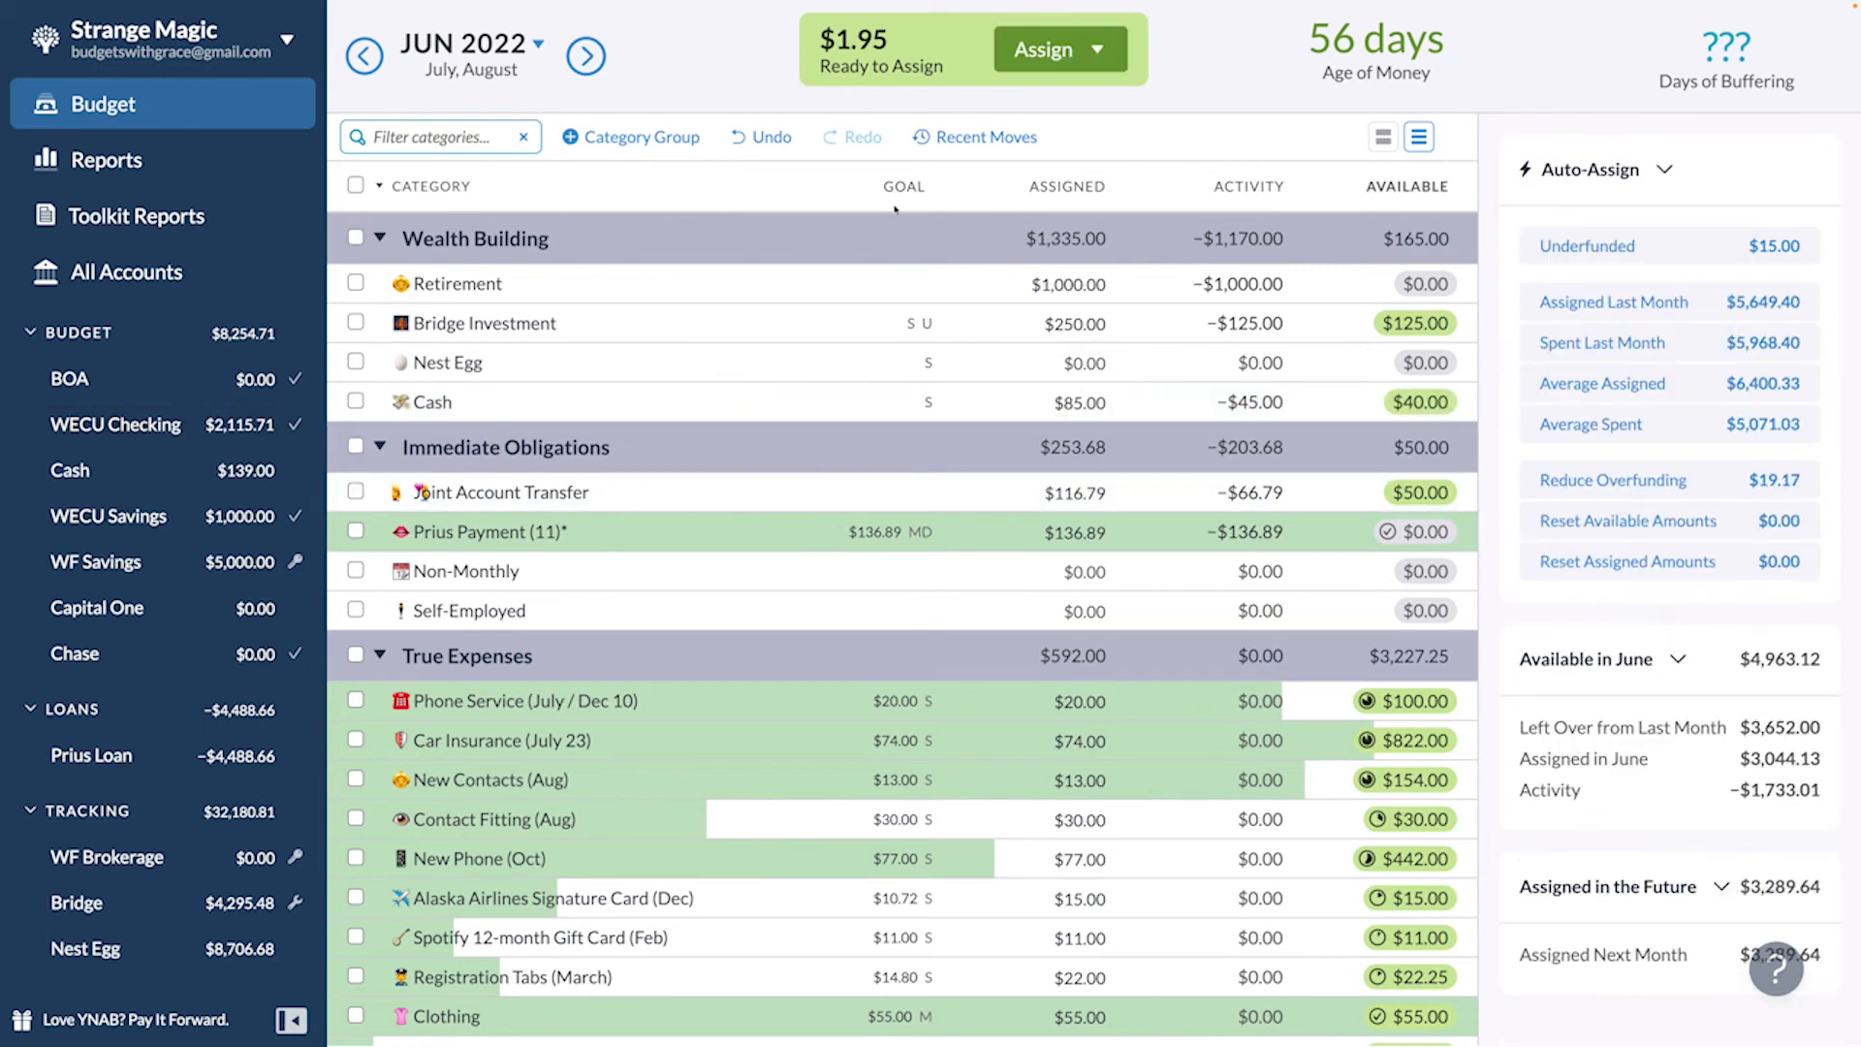
- Manually assign the remaining $1.95 to the Found it! category in Wish Farm
left_click(1106, 56)
key("Tab")
type("foun")
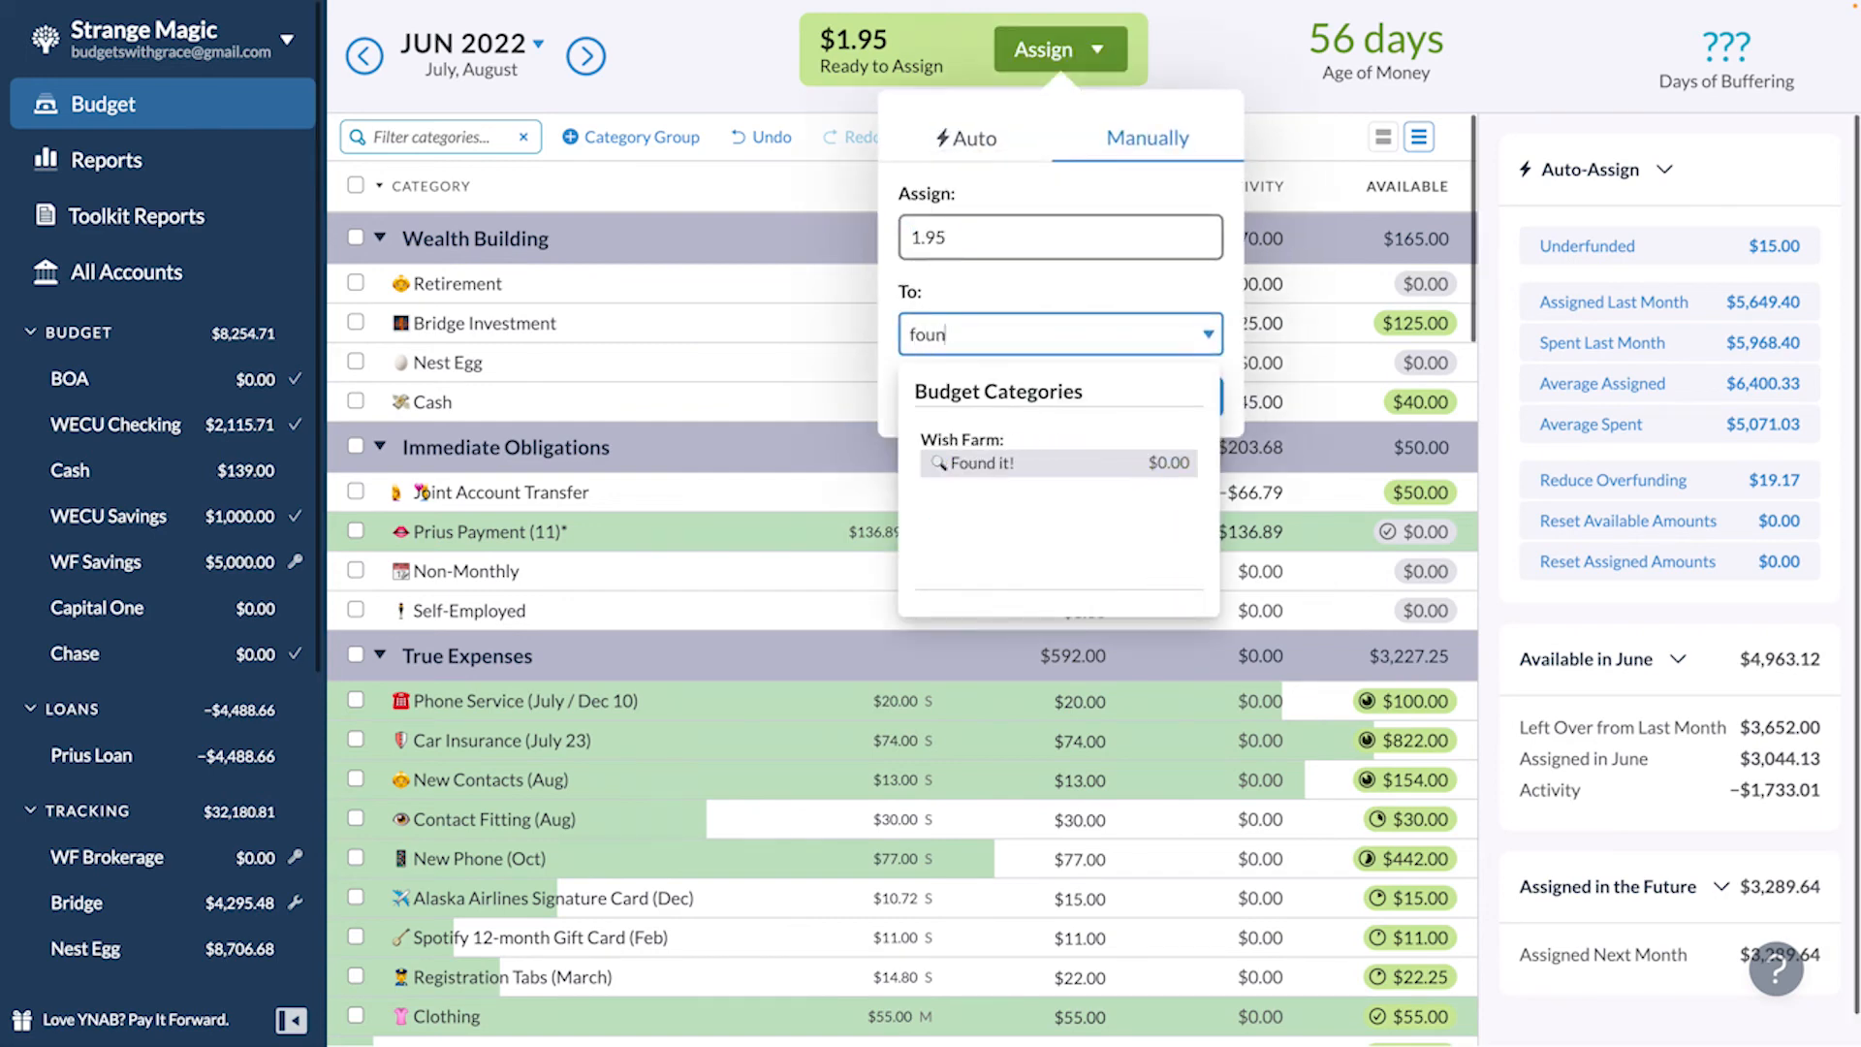
key("Return")
key("Return")
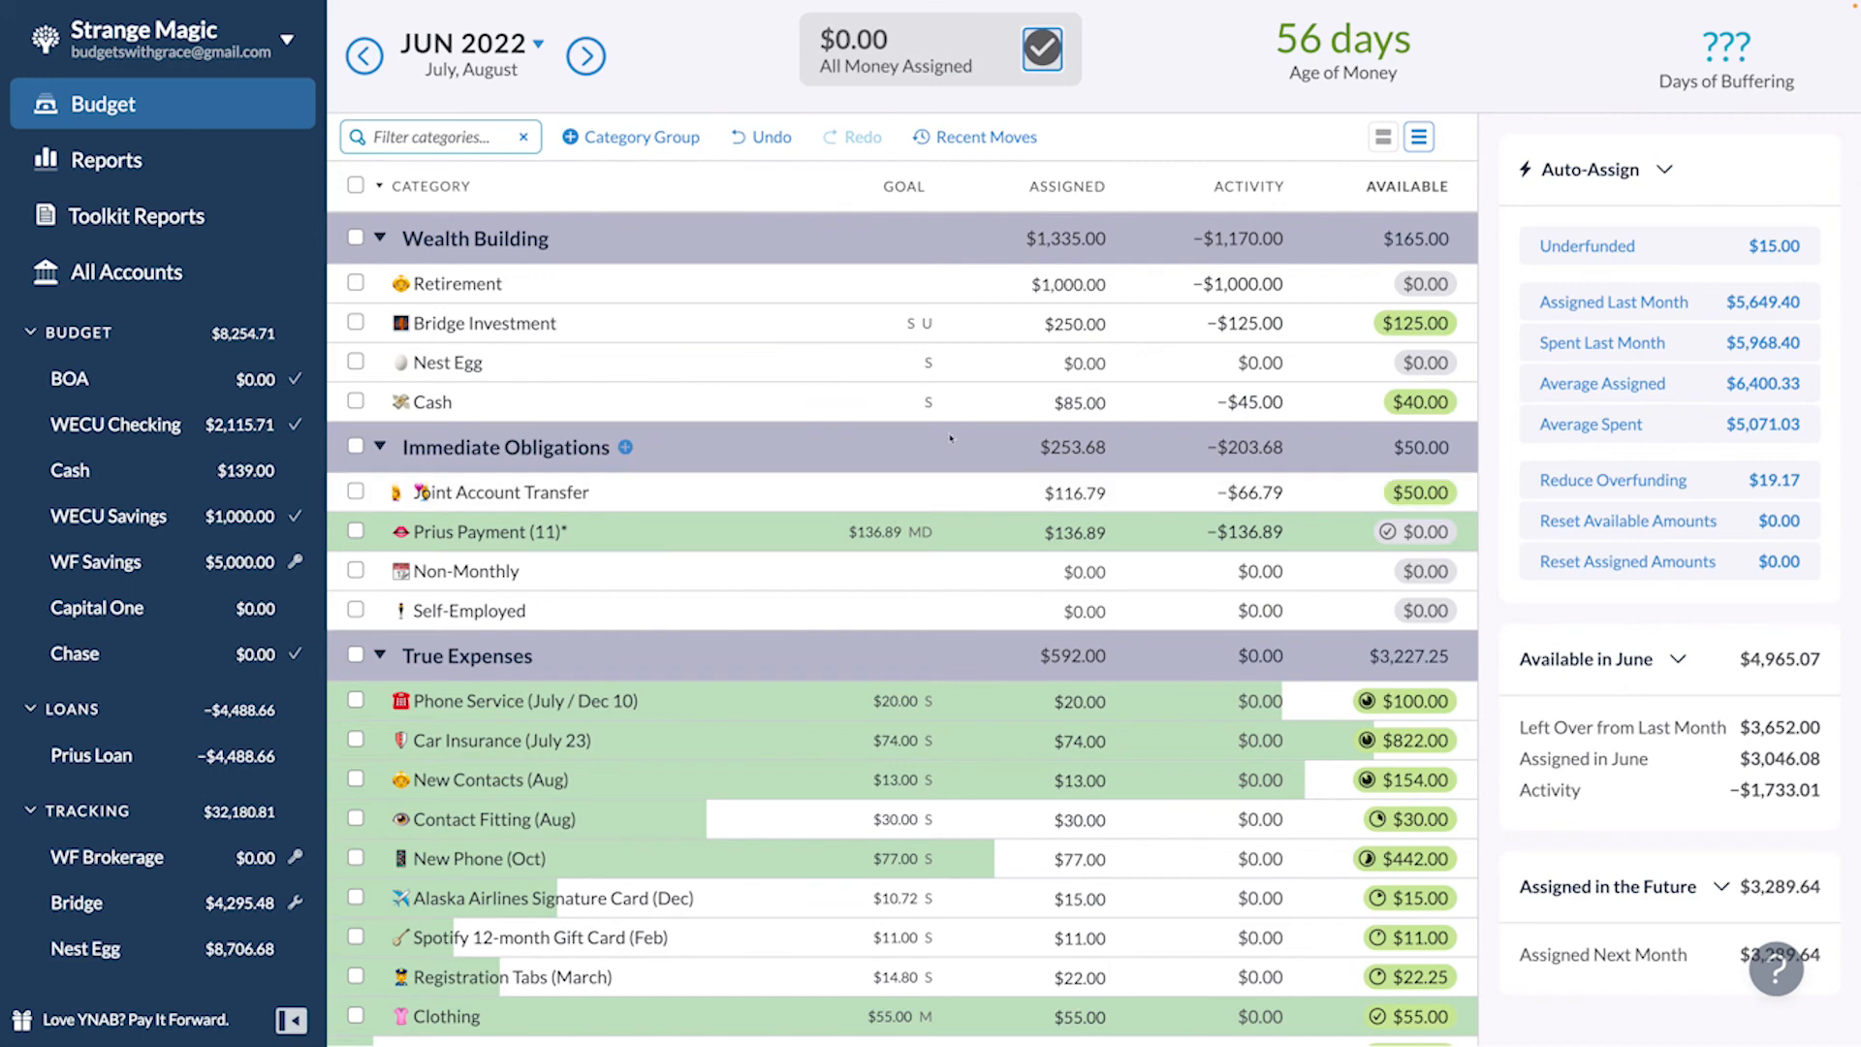
scroll(627, 409, "down", 3)
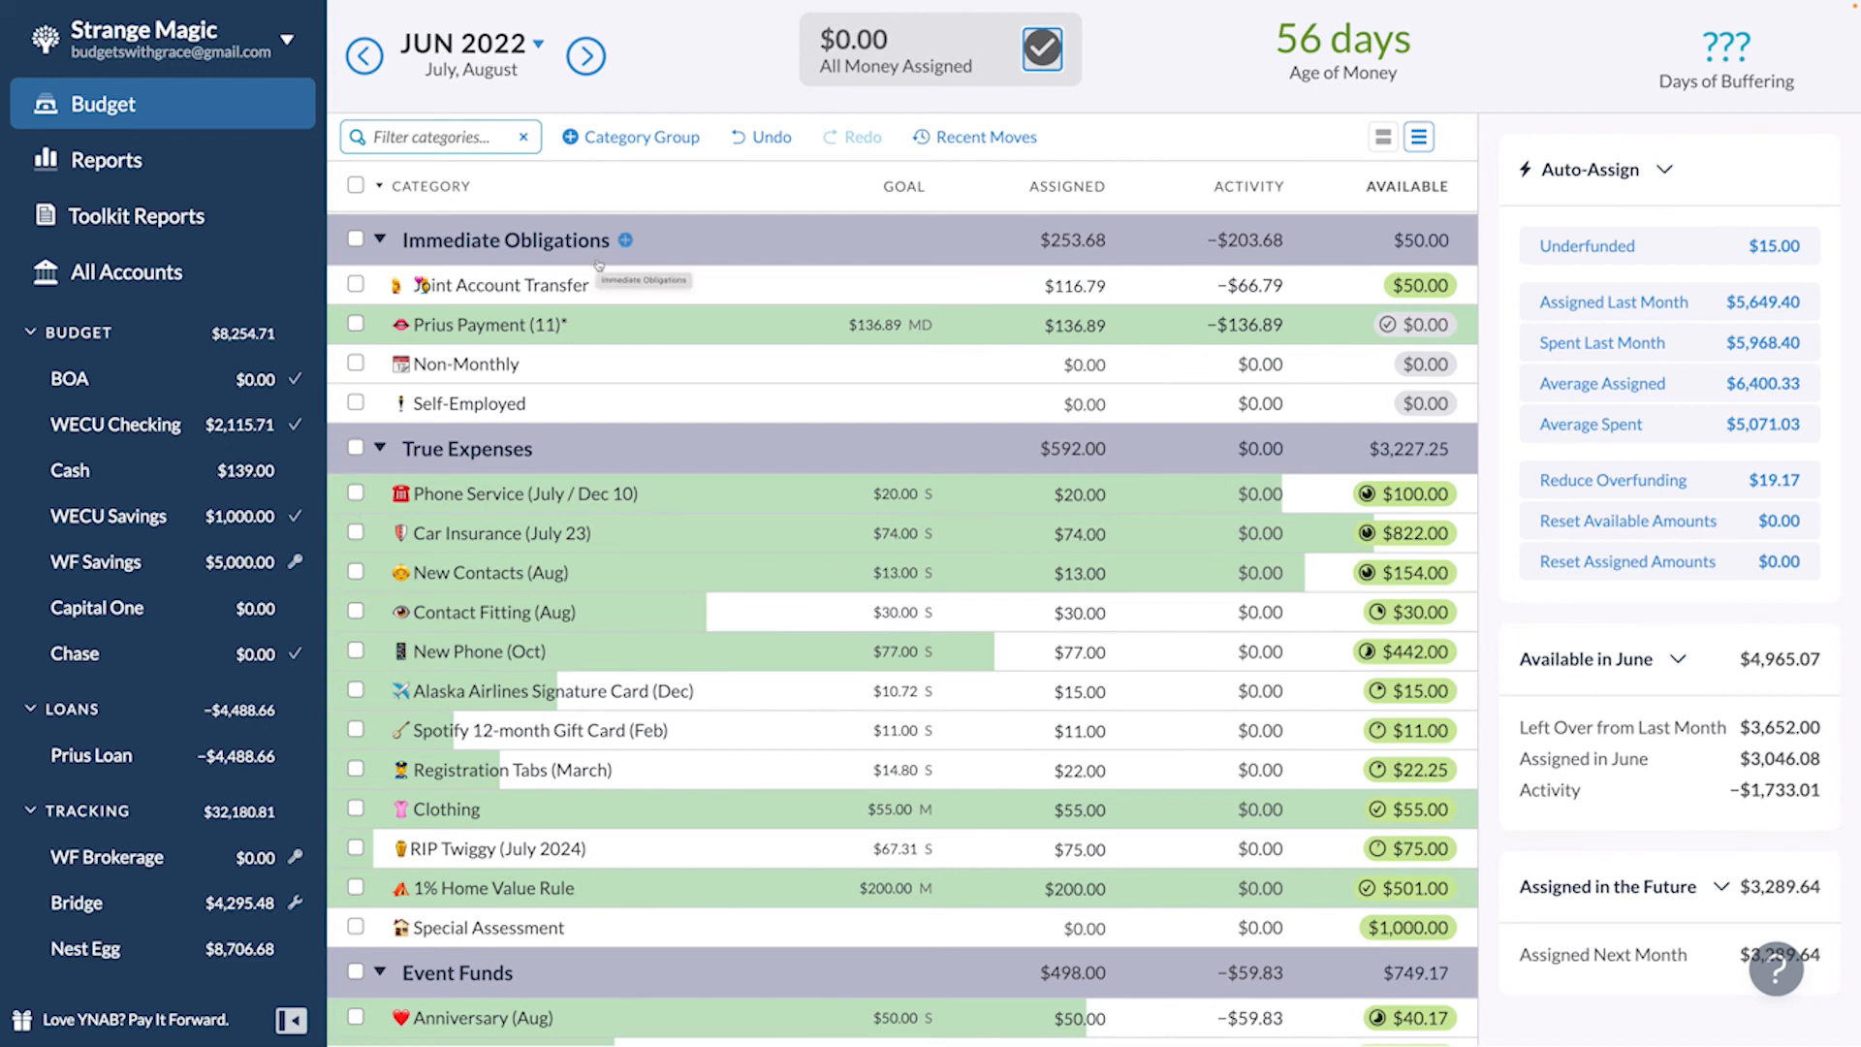
scroll(591, 286, "down", 2)
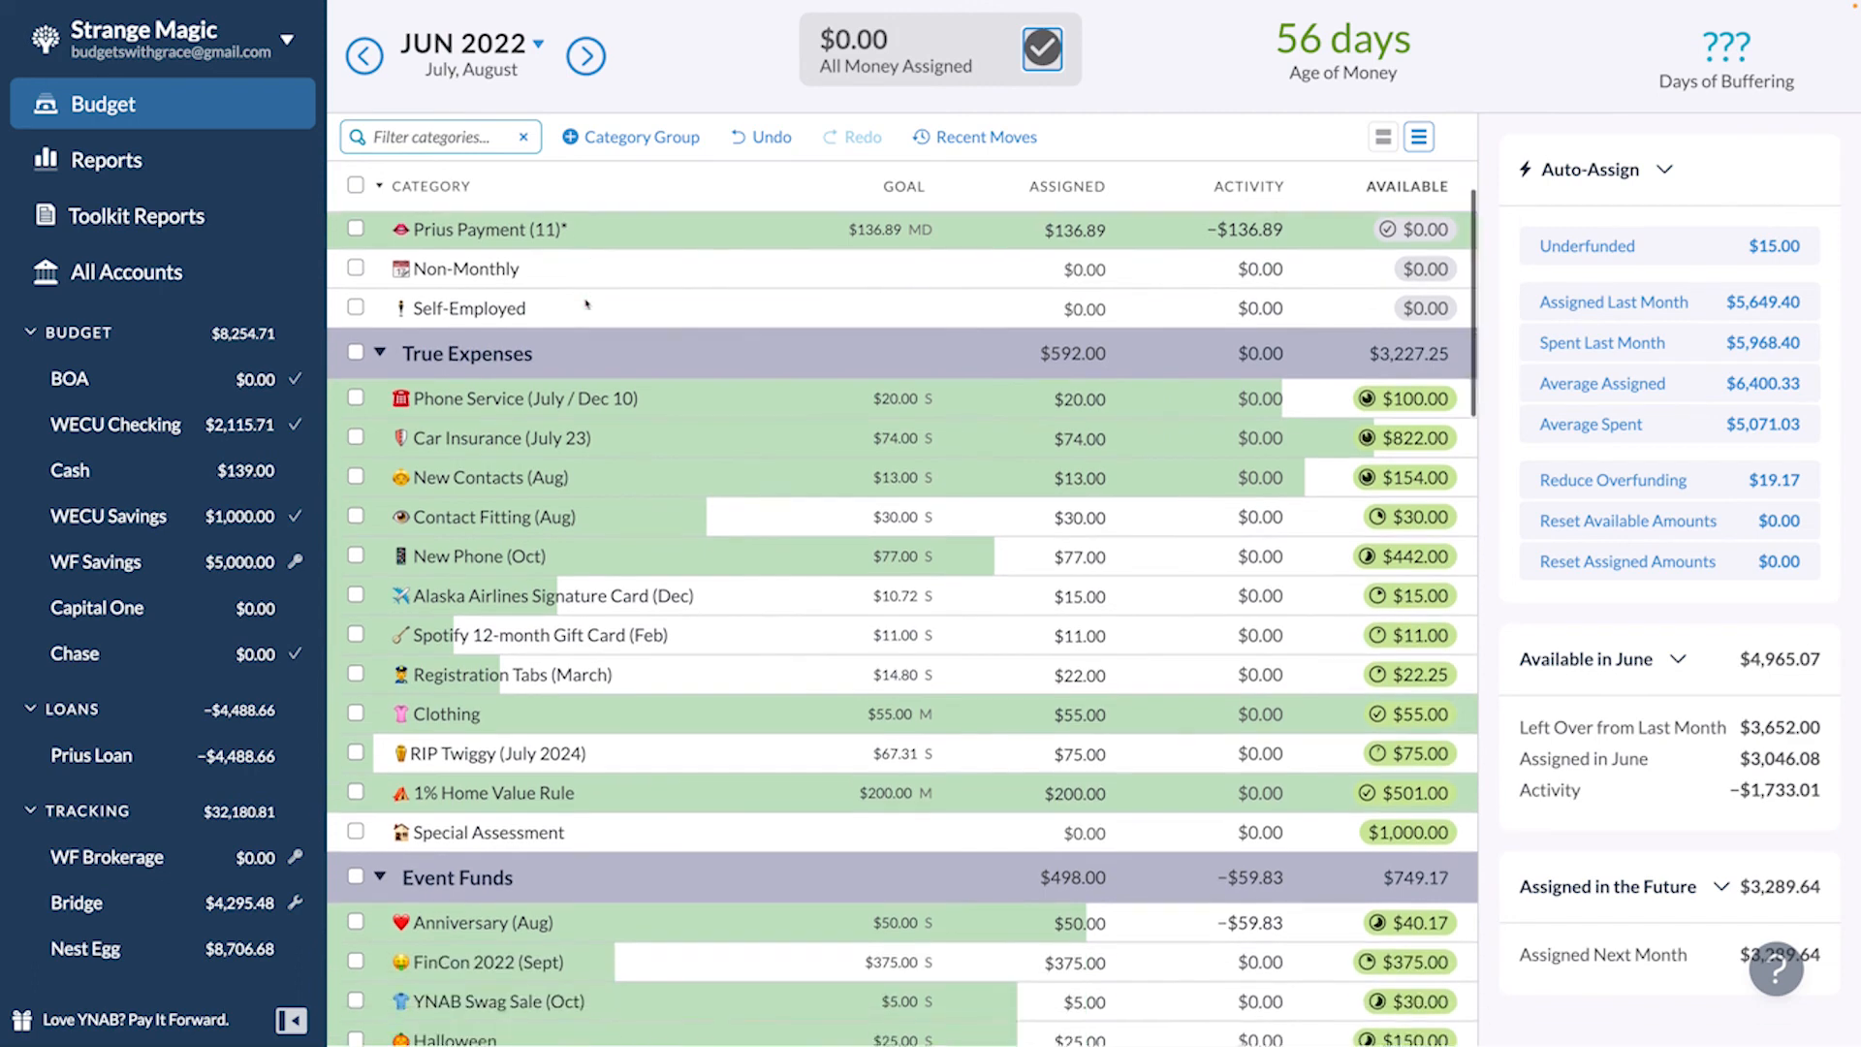
scroll(586, 303, "down", 1)
left_click(677, 618)
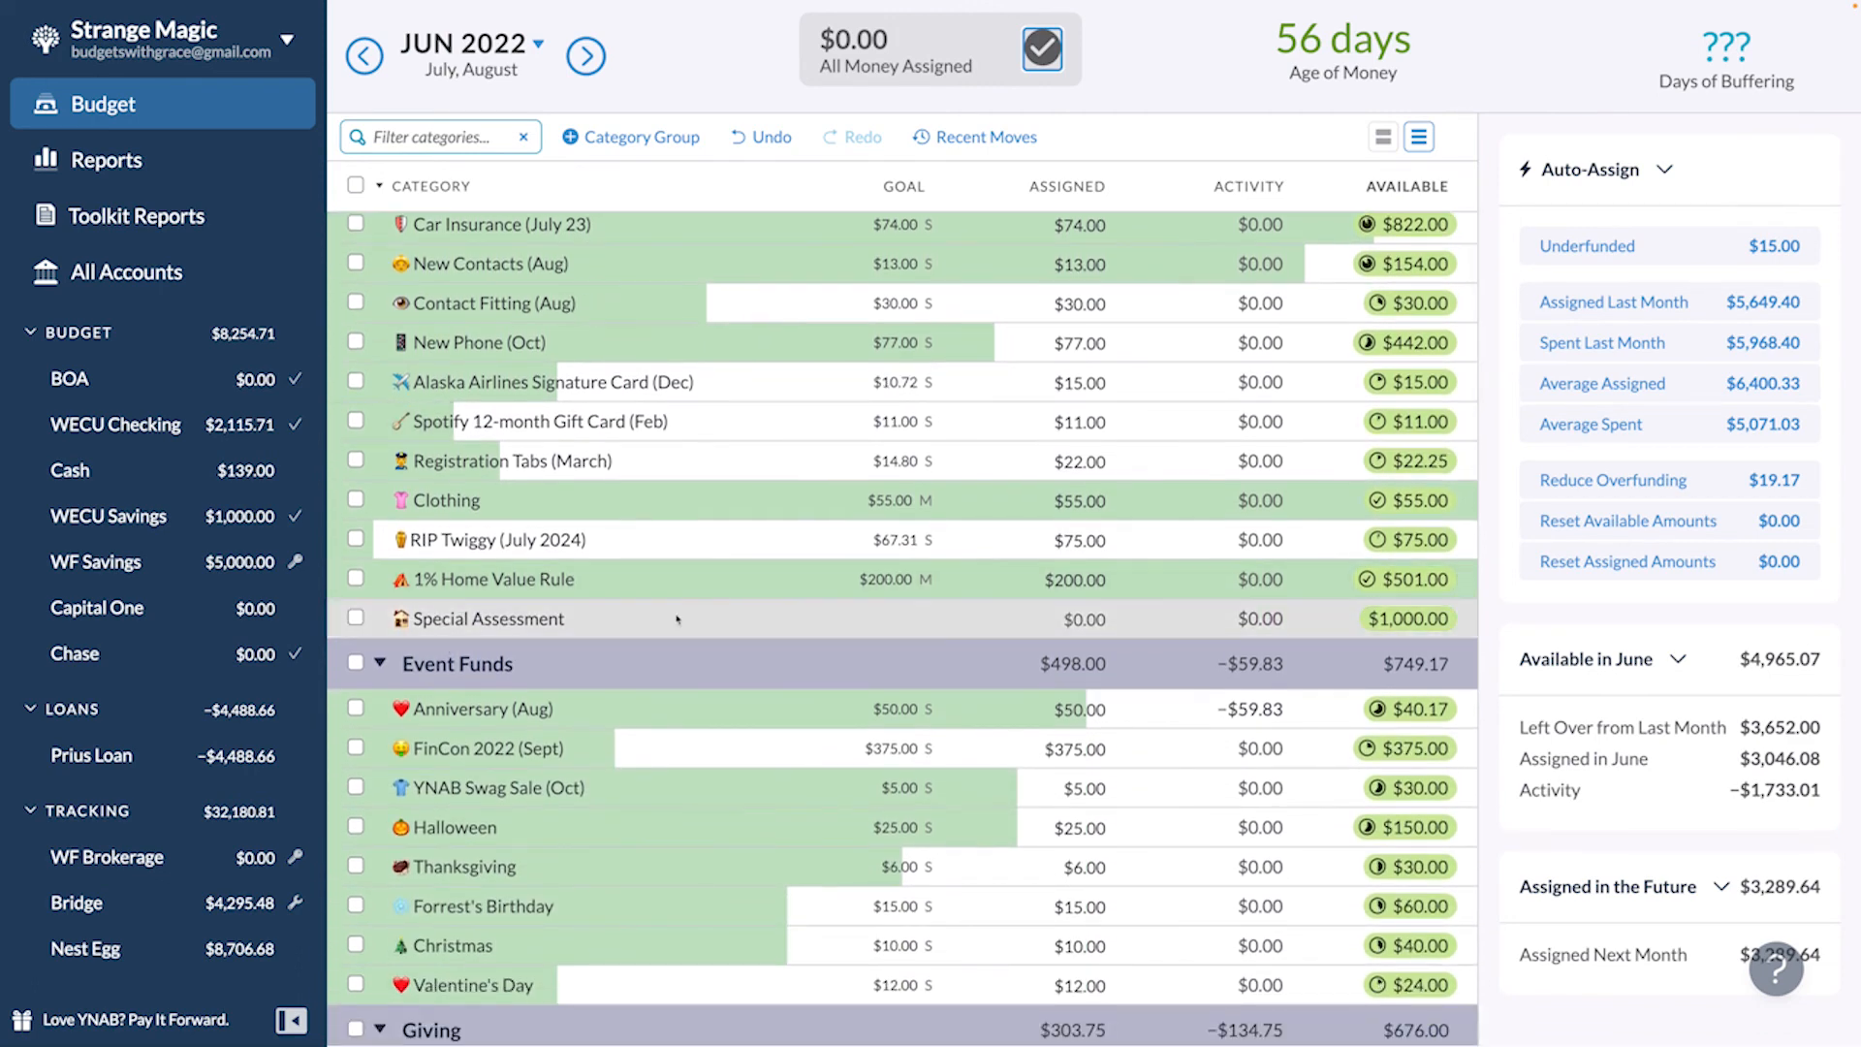